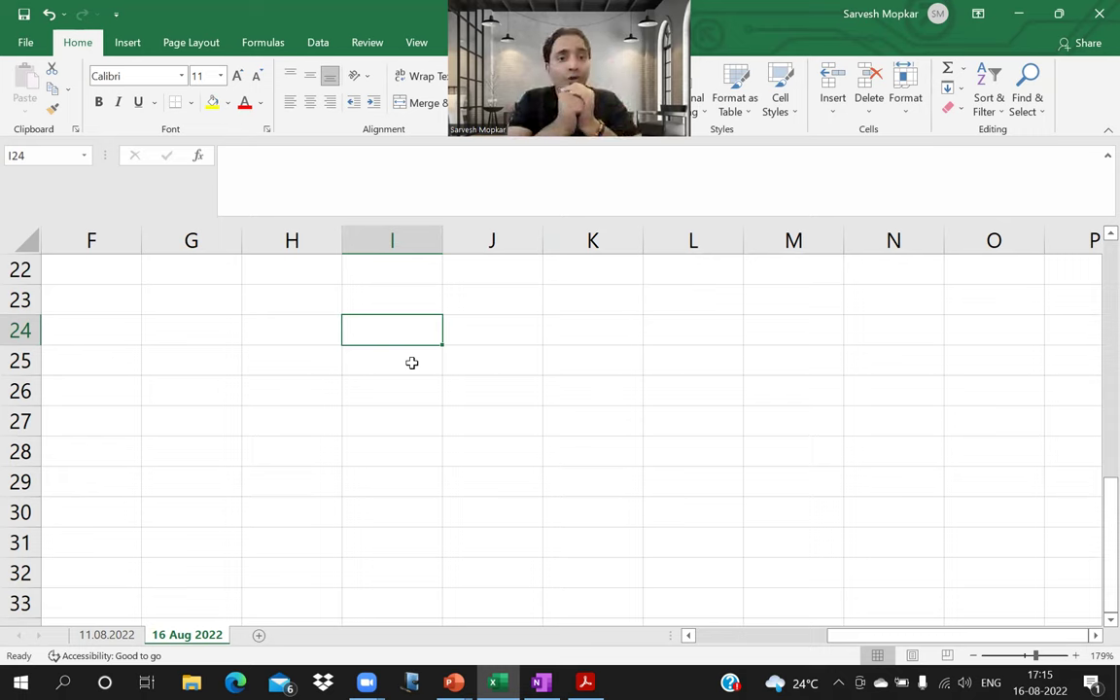
Enter the period headings T0, T1, T2, T3, T4 and T5 across cells I24 to N24.
{"action": "type", "text": "T0"}
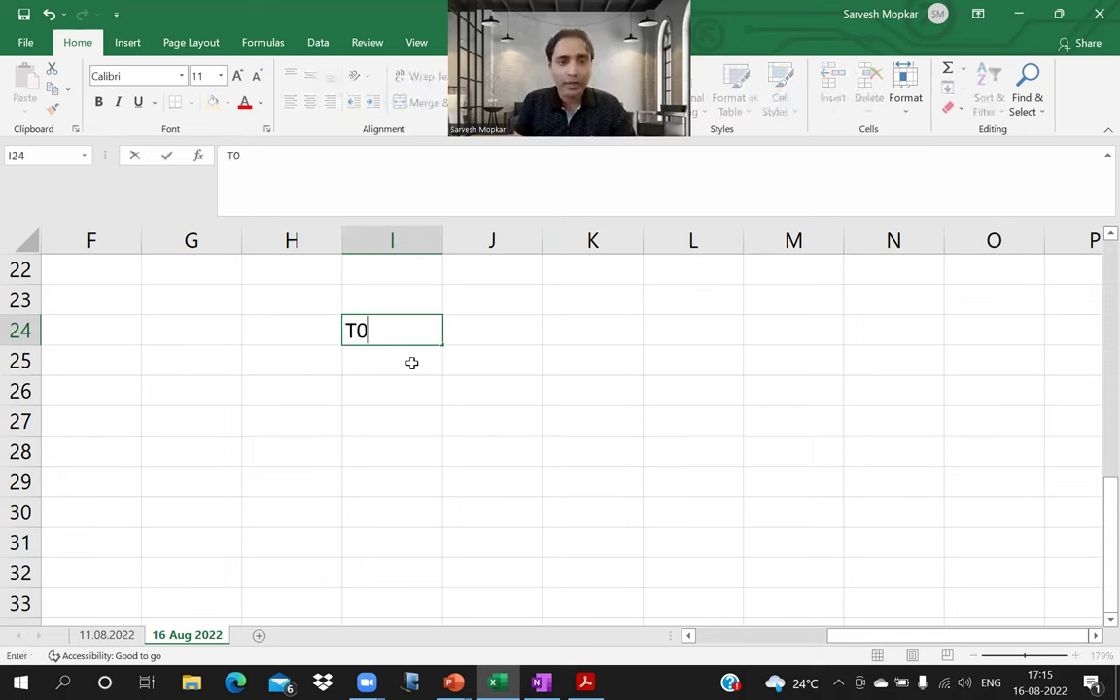
{"action": "key", "text": "Tab"}
{"action": "type", "text": "T1"}
{"action": "key", "text": "Tab"}
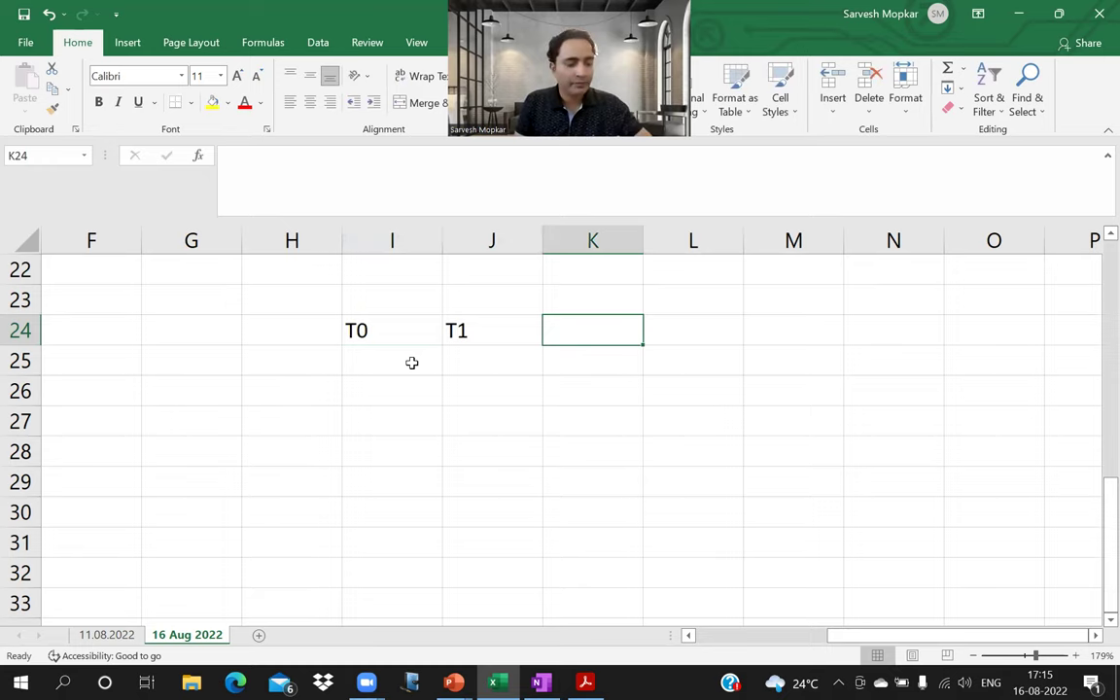
{"action": "key", "text": "ctrl+F1"}
{"action": "type", "text": "T2"}
{"action": "key", "text": "Tab"}
{"action": "type", "text": "T3"}
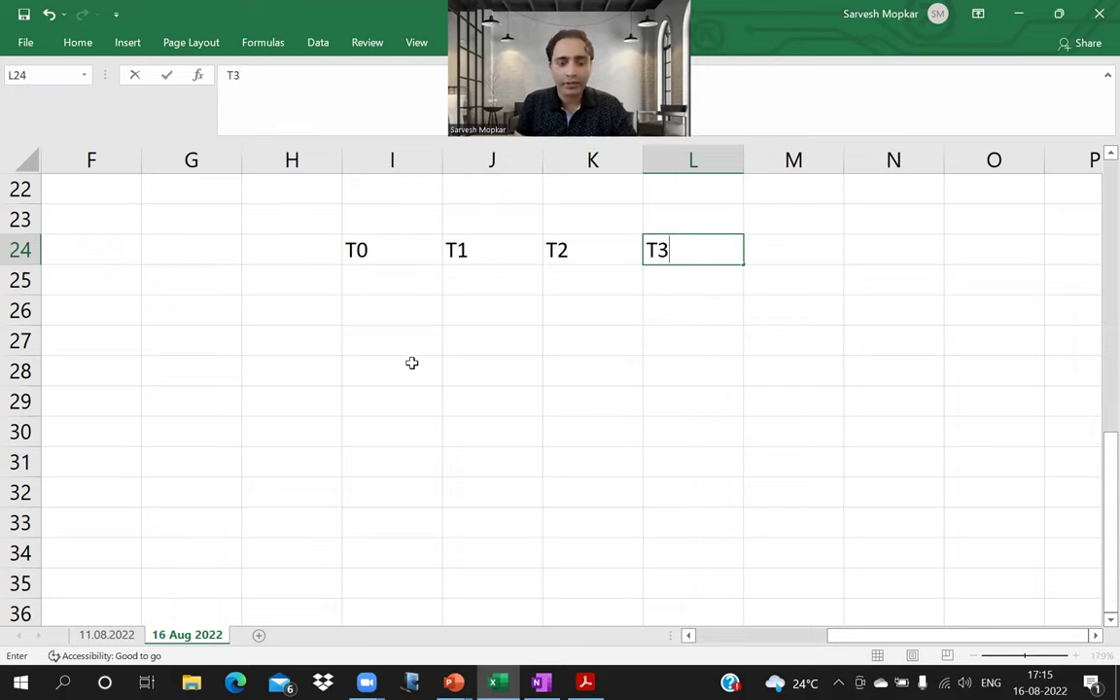
{"action": "key", "text": "Tab"}
{"action": "type", "text": "T4"}
{"action": "key", "text": "Tab"}
{"action": "type", "text": "T"}
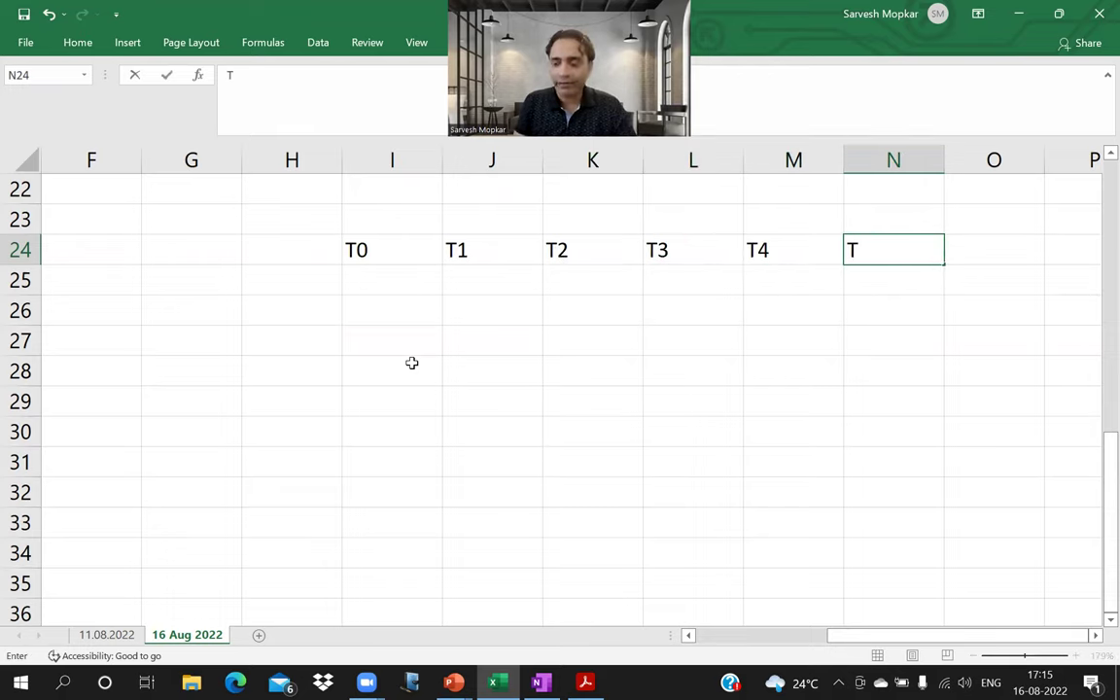
{"action": "type", "text": "5"}
{"action": "key", "text": "Down"}
Enter the initial outflow of -100000 under T0 in cell I26.
{"action": "key", "text": "Left"}
{"action": "key", "text": "Left"}
{"action": "key", "text": "Left"}
{"action": "key", "text": "Left"}
{"action": "key", "text": "Down"}
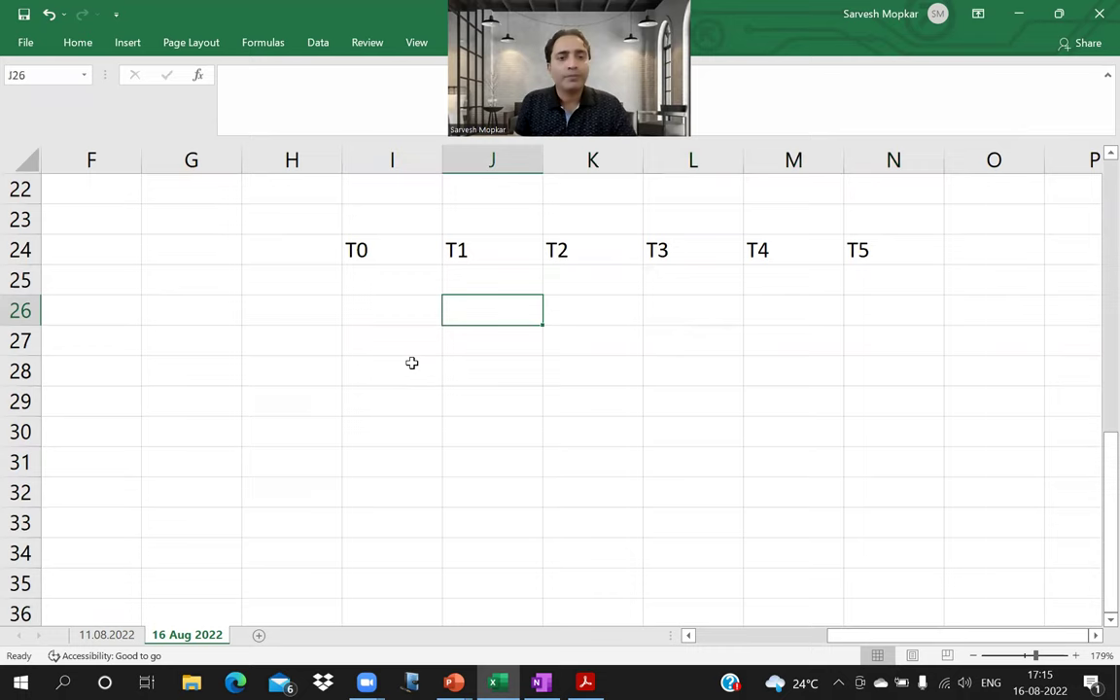
{"action": "key", "text": "Left"}
{"action": "type", "text": "-1"}
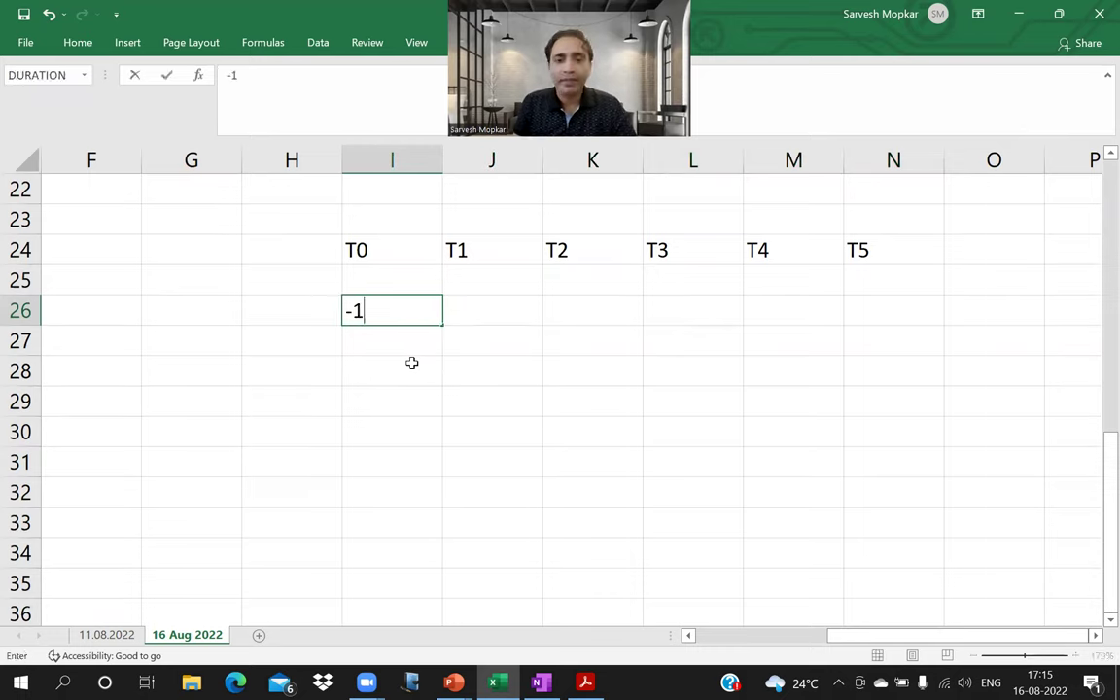
{"action": "type", "text": "00000"}
{"action": "key", "text": "Return"}
Enter the inflows 300000, 350000, 400000, 450000 and 500000 under T1 to T5 in cells J26 to N26.
{"action": "key", "text": "Up"}
{"action": "key", "text": "Right"}
{"action": "type", "text": "300000"}
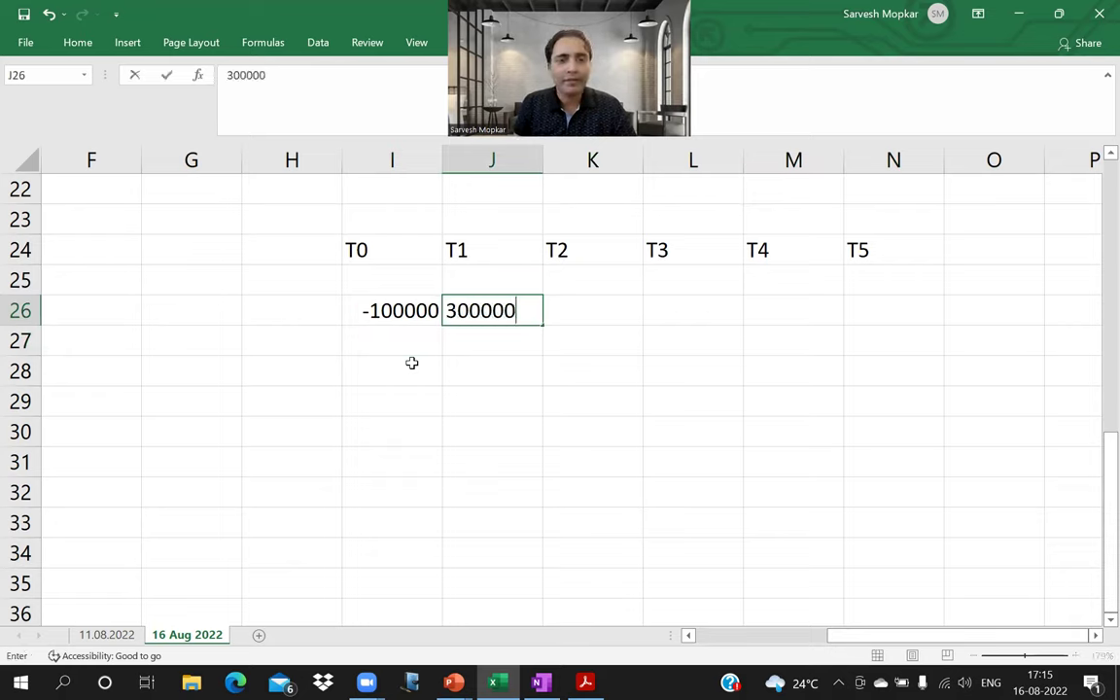
{"action": "key", "text": "Tab"}
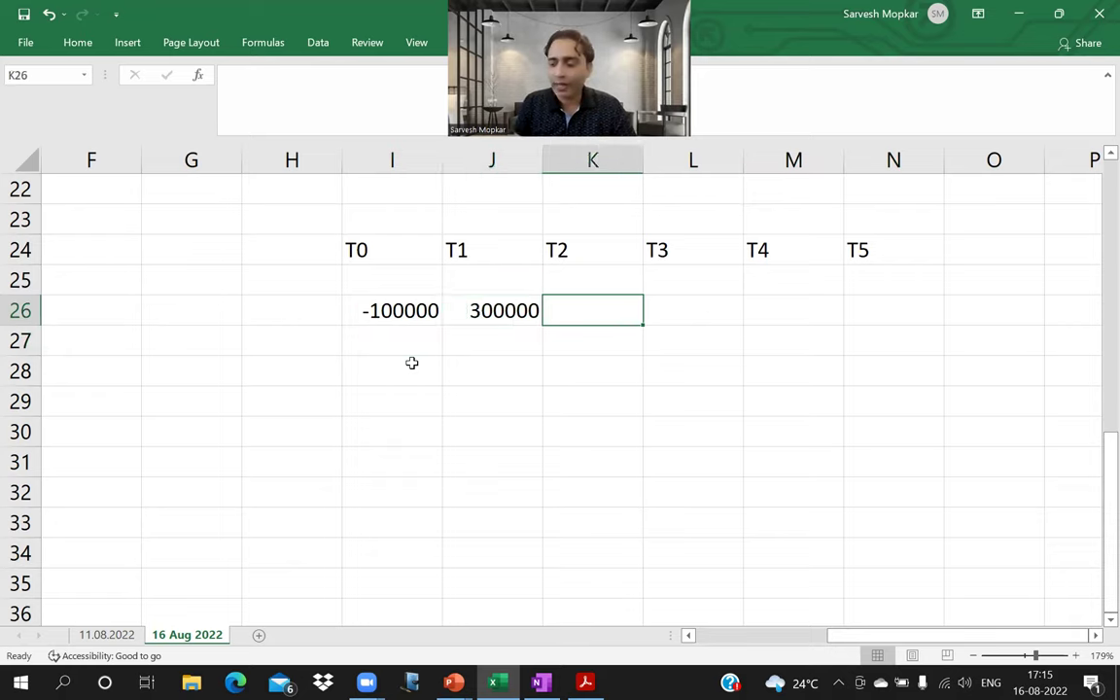
{"action": "type", "text": "350000"}
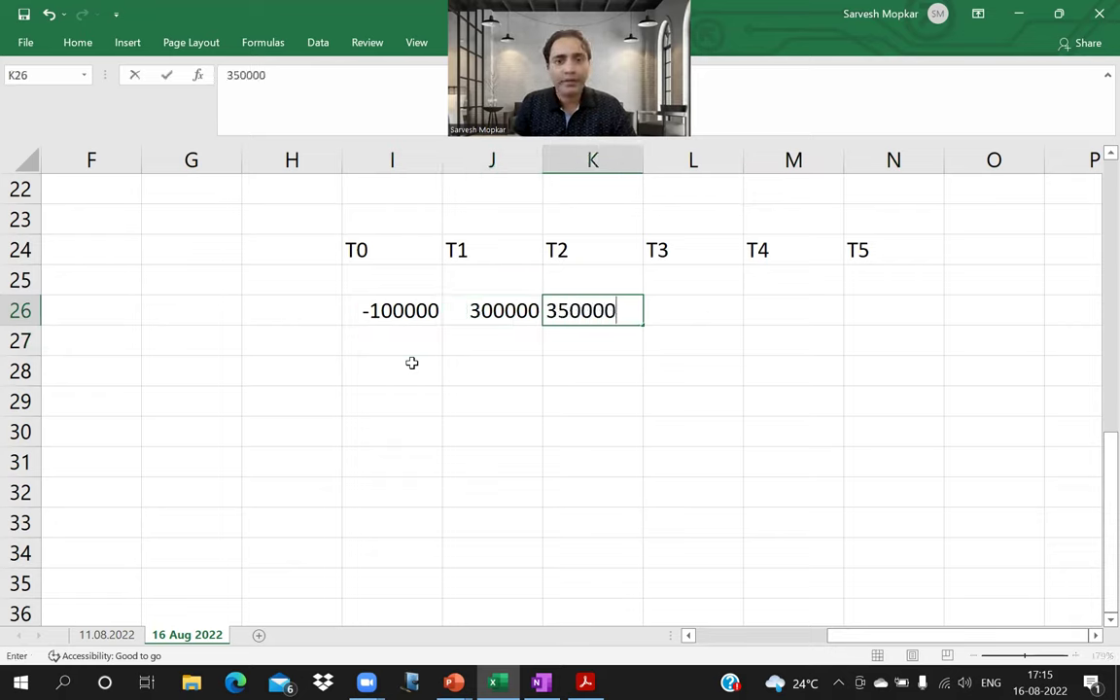
{"action": "key", "text": "Tab"}
{"action": "type", "text": "400000"}
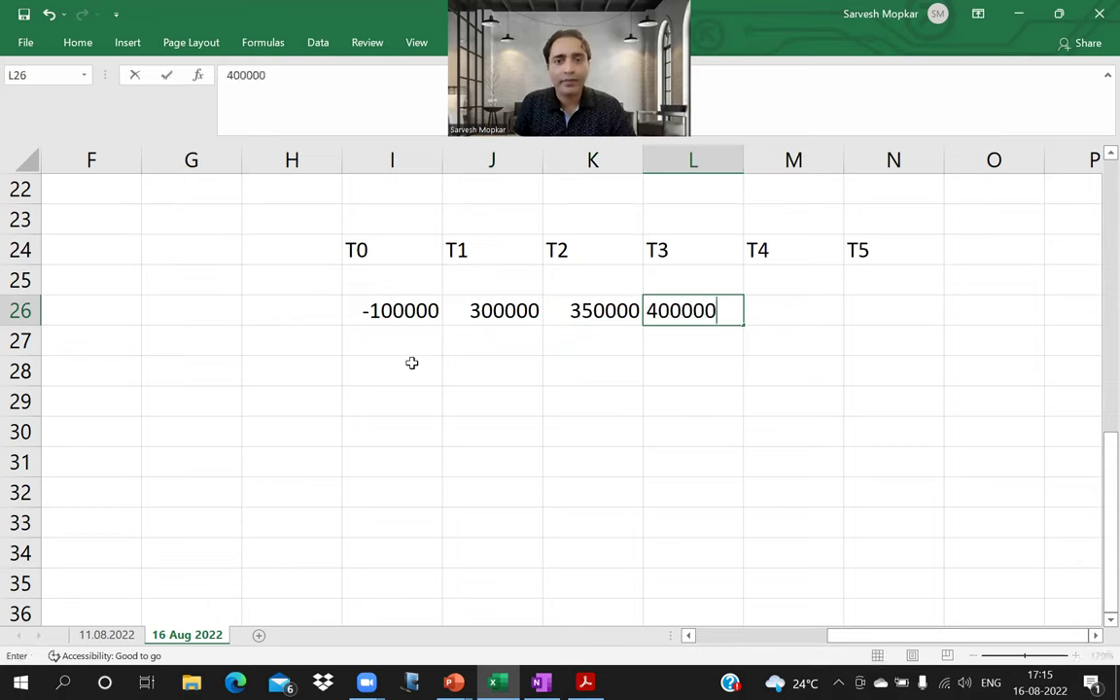
{"action": "key", "text": "Tab"}
{"action": "type", "text": "450000"}
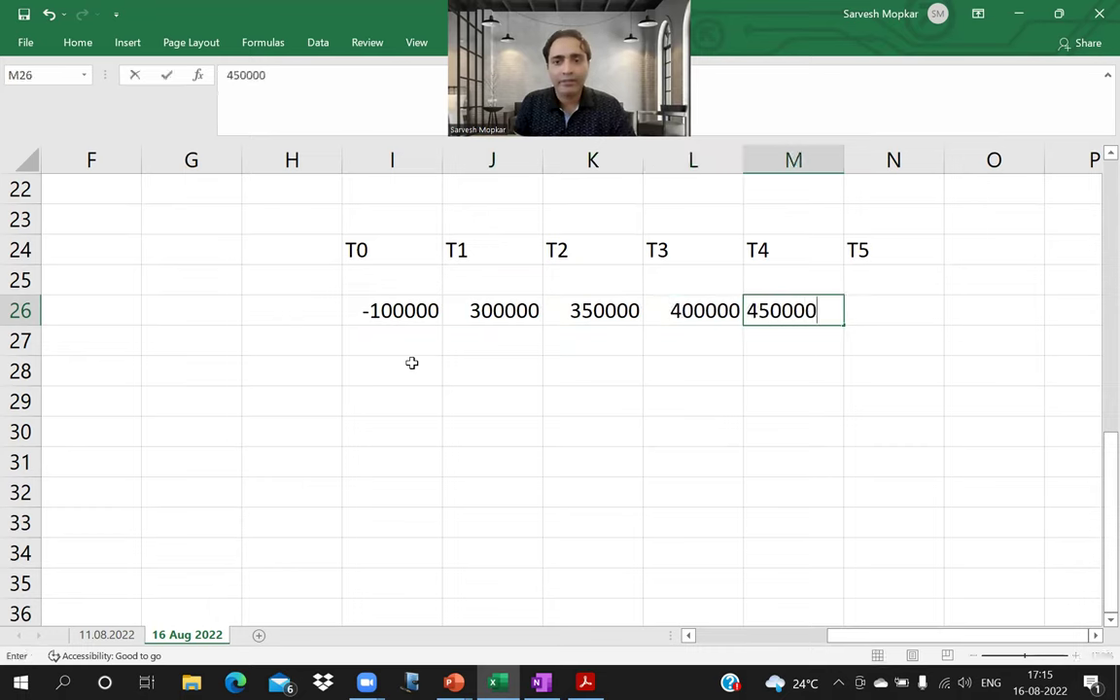
{"action": "key", "text": "Tab"}
{"action": "type", "text": "500000"}
{"action": "key", "text": "Down"}
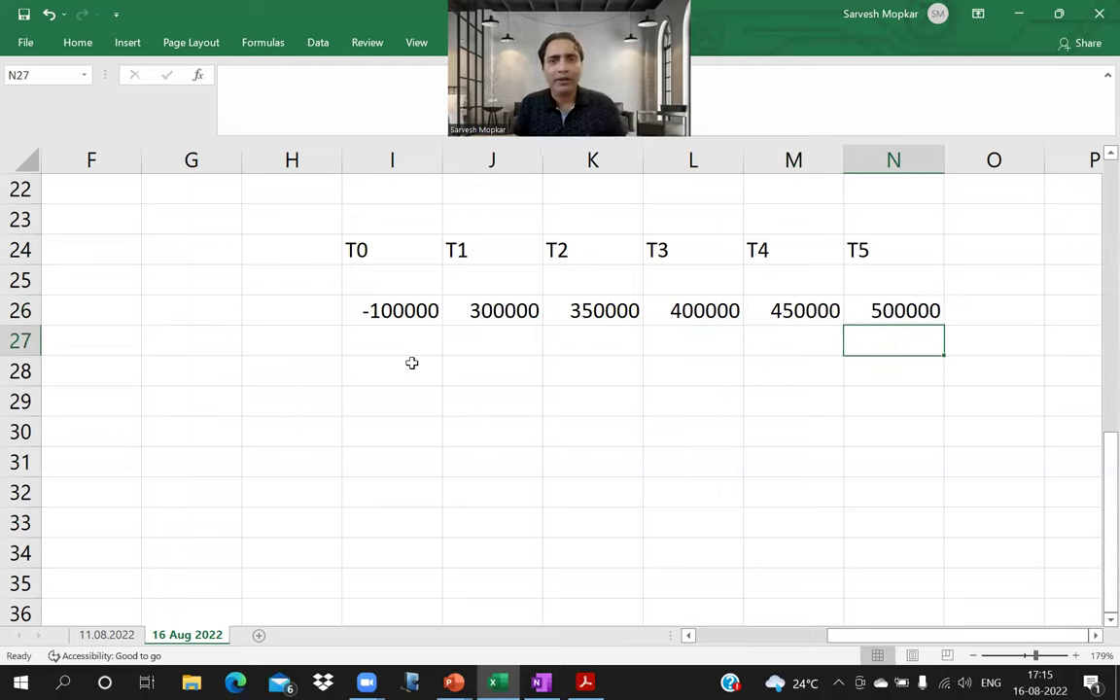
Add the label Coc in cell G29 and enter a rate of 10% beside it in H29.
{"action": "key", "text": "Up"}
{"action": "key", "text": "Left"}
{"action": "key", "text": "Left"}
{"action": "key", "text": "Left"}
{"action": "key", "text": "Left"}
{"action": "key", "text": "Left"}
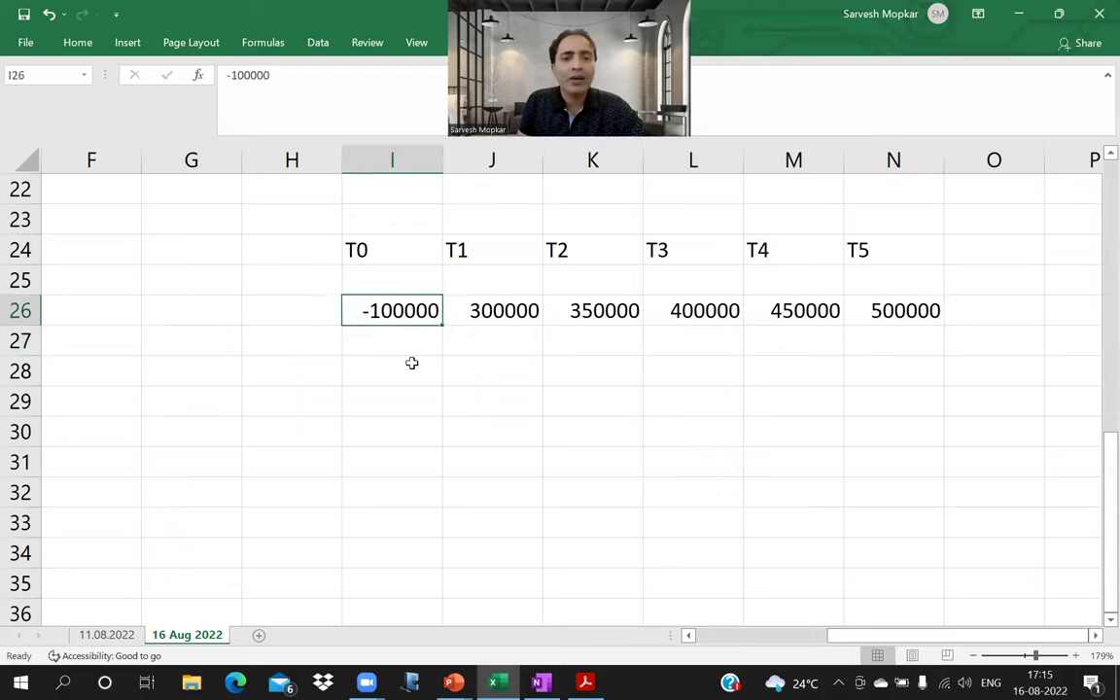
{"action": "key", "text": "Down"}
{"action": "key", "text": "Down"}
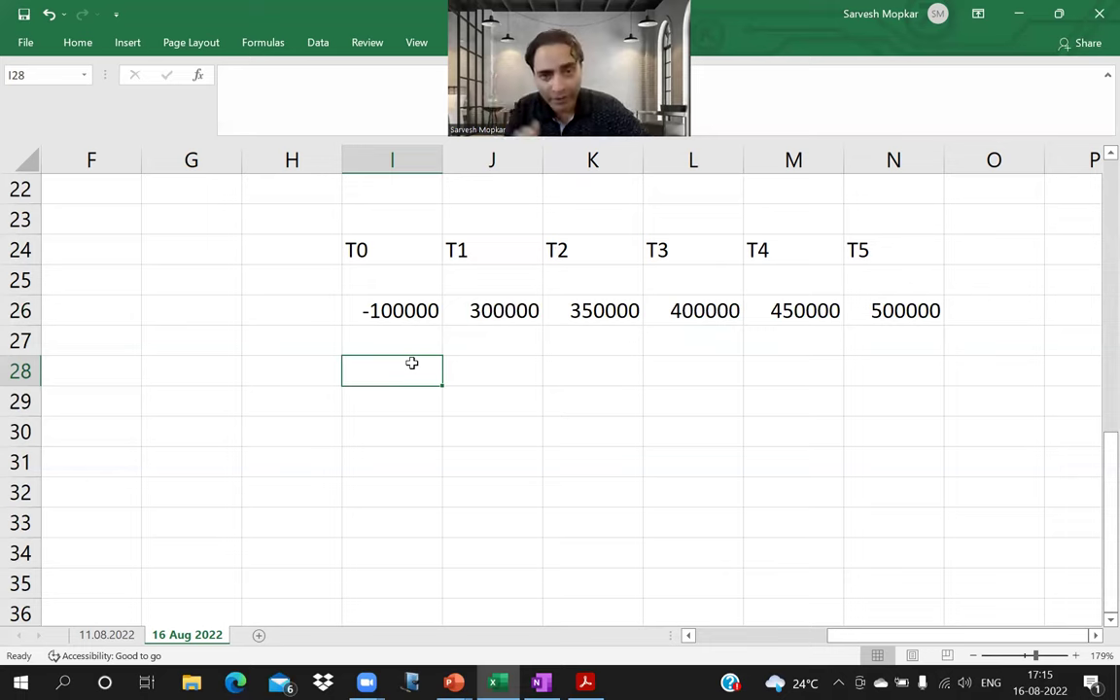
{"action": "key", "text": "Left"}
{"action": "key", "text": "Left"}
{"action": "key", "text": "Left"}
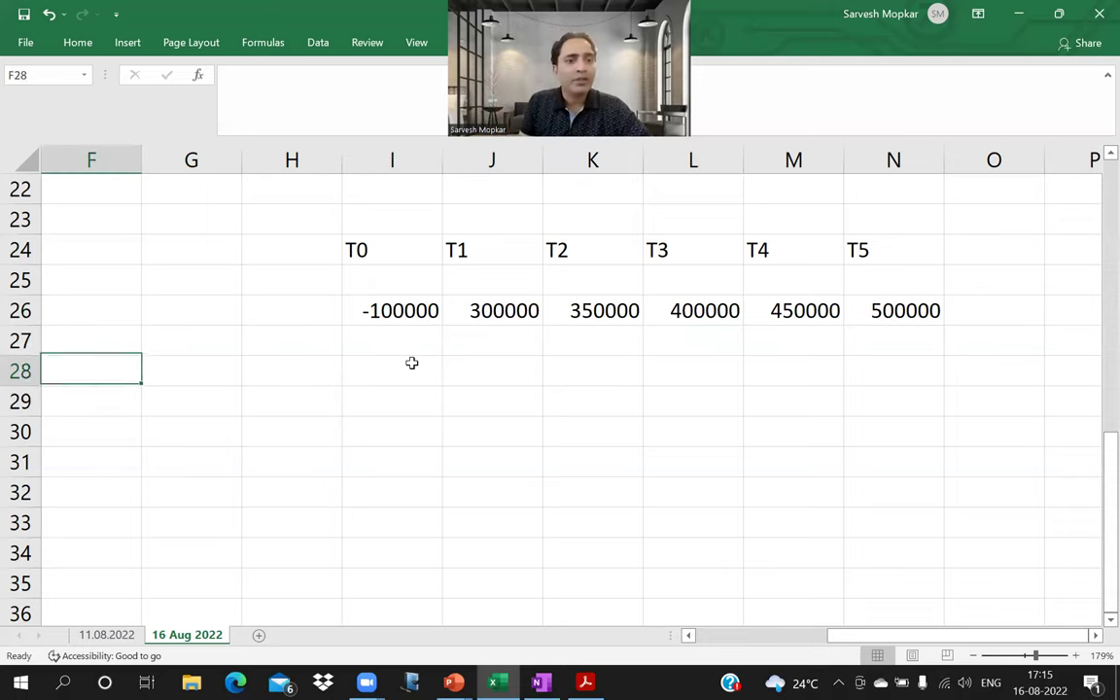
{"action": "key", "text": "Down"}
{"action": "key", "text": "Right"}
{"action": "type", "text": "Coc"}
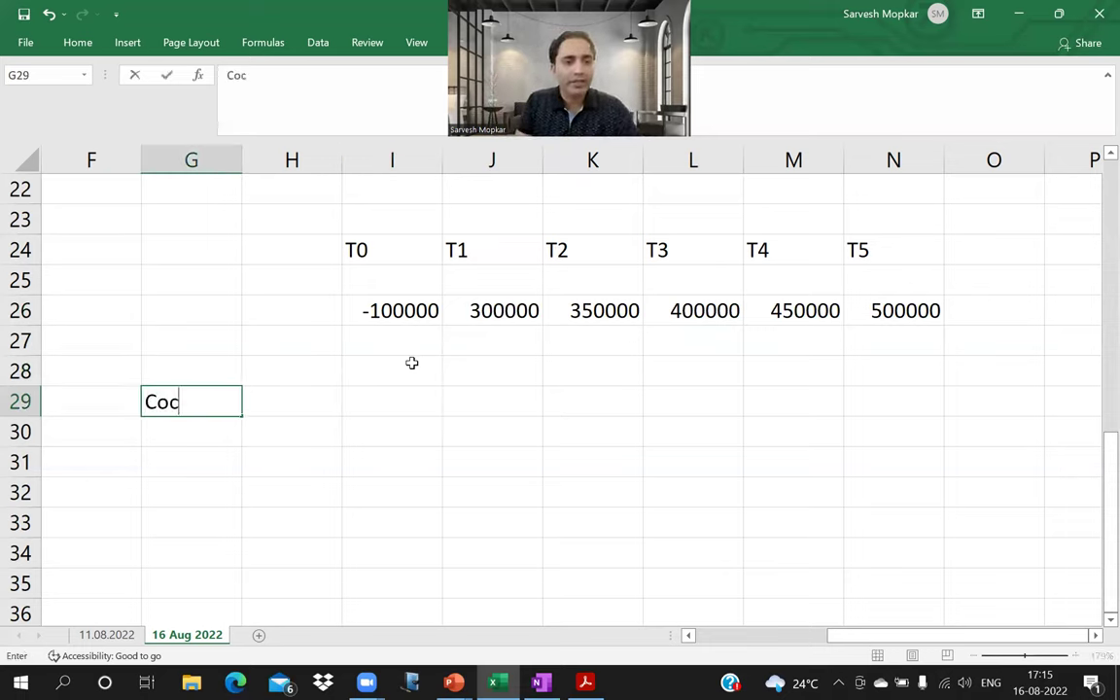
{"action": "key", "text": "Return"}
{"action": "key", "text": "Up"}
{"action": "key", "text": "Right"}
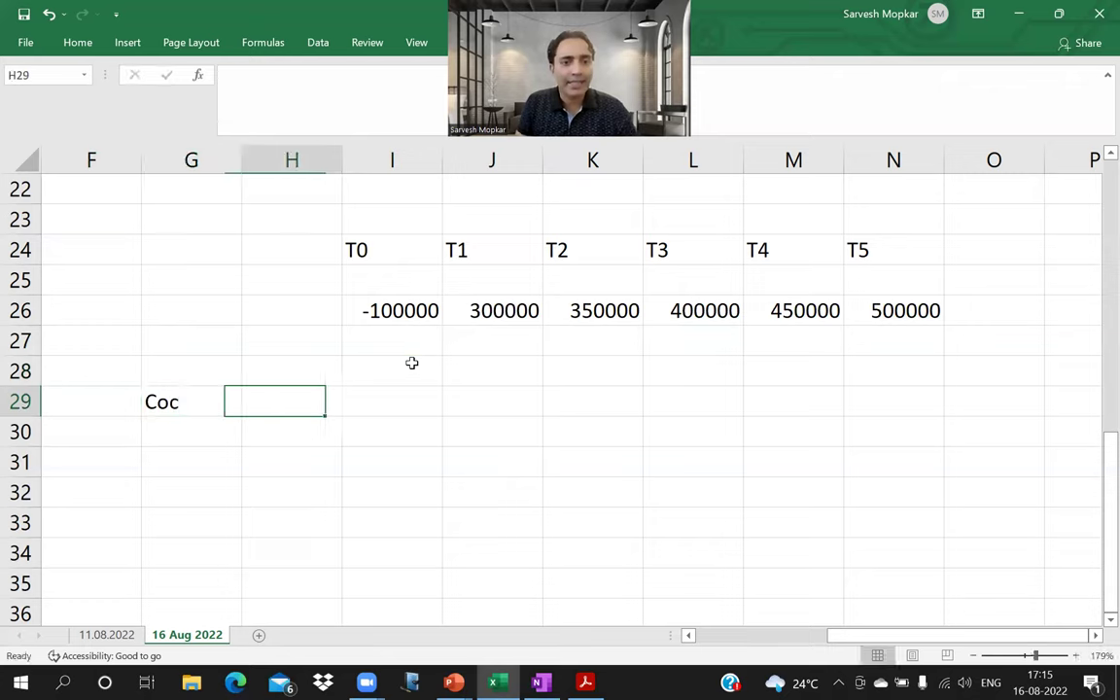
{"action": "type", "text": "10%"}
{"action": "key", "text": "Return"}
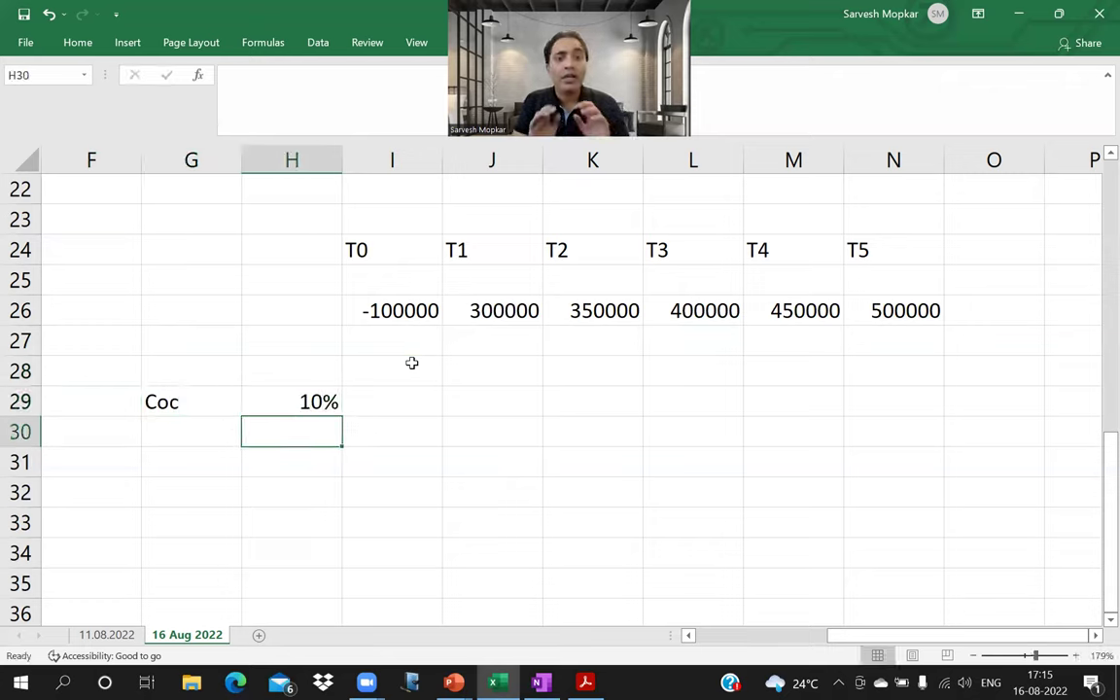
Review the initial T0 outflow in row 26 together with the Coc rate below it.
{"action": "key", "text": "Up"}
{"action": "key", "text": "Up"}
{"action": "key", "text": "Up"}
{"action": "key", "text": "Up"}
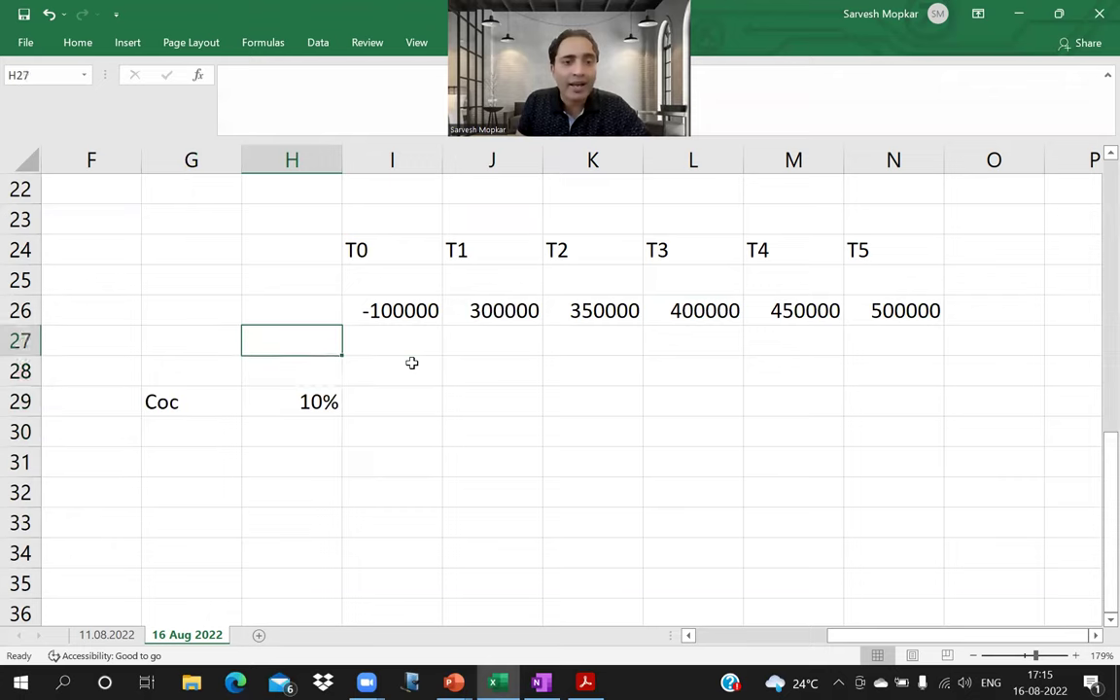
{"action": "key", "text": "Right"}
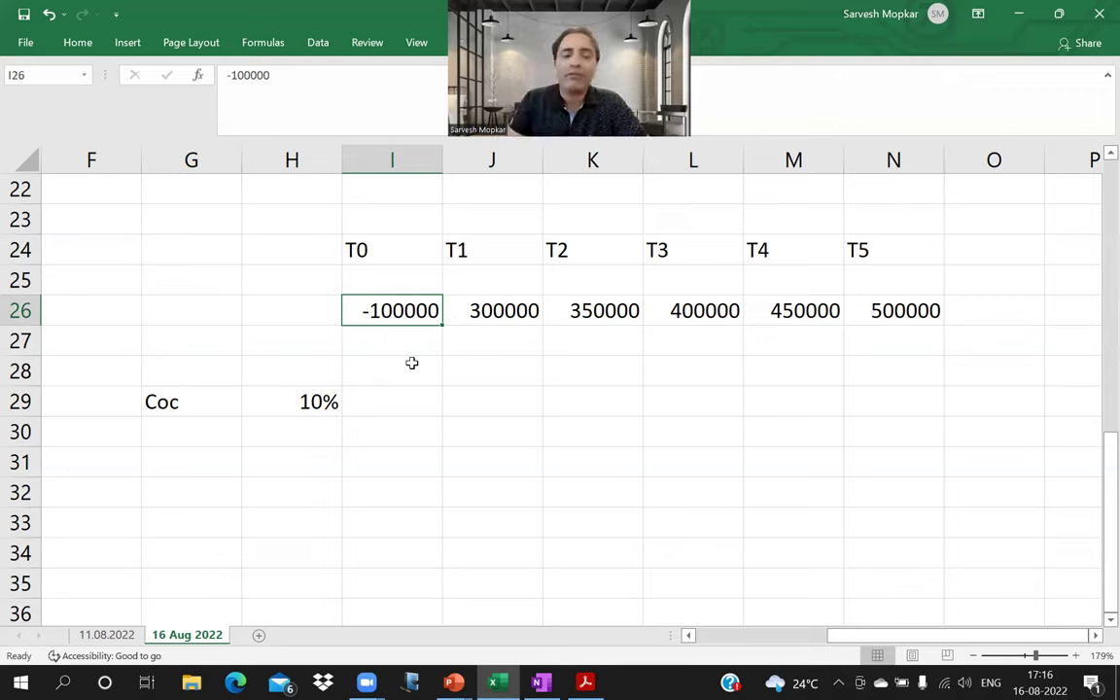
{"action": "key", "text": "Down"}
{"action": "key", "text": "Down"}
{"action": "key", "text": "Down"}
{"action": "key", "text": "Down"}
{"action": "key", "text": "Down"}
{"action": "key", "text": "Left"}
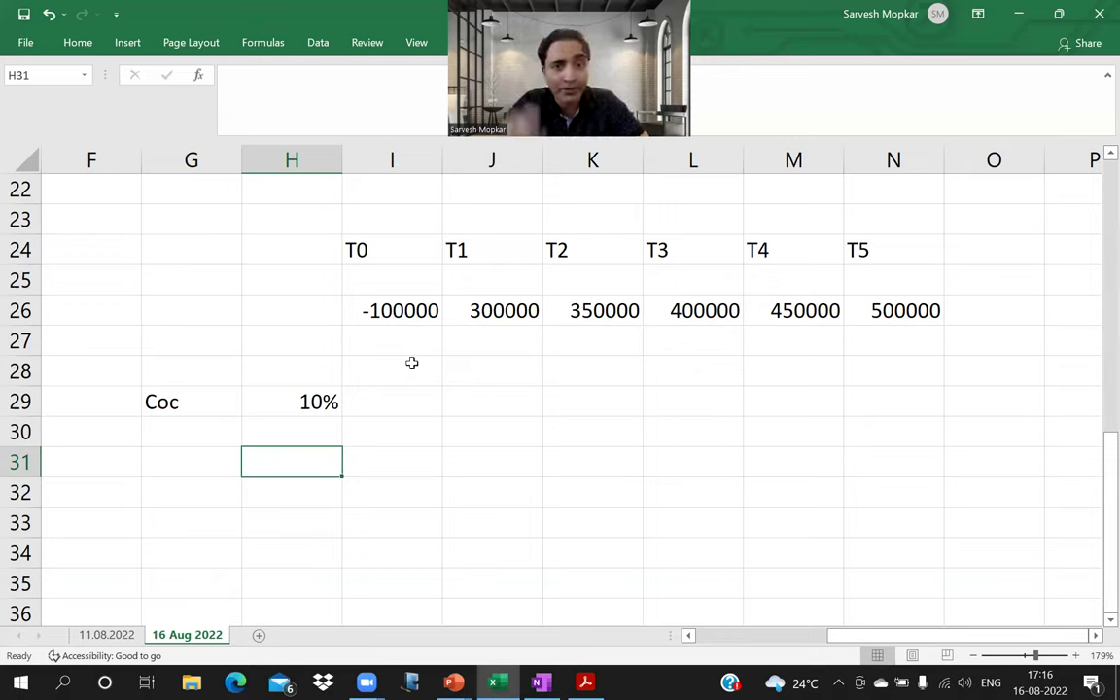
Examine the cash flows in row 26 period by period from T0 to T5.
{"action": "key", "text": "Up"}
{"action": "key", "text": "Up"}
{"action": "key", "text": "Up"}
{"action": "key", "text": "Up"}
{"action": "key", "text": "Up"}
{"action": "key", "text": "Right"}
{"action": "key", "text": "Right"}
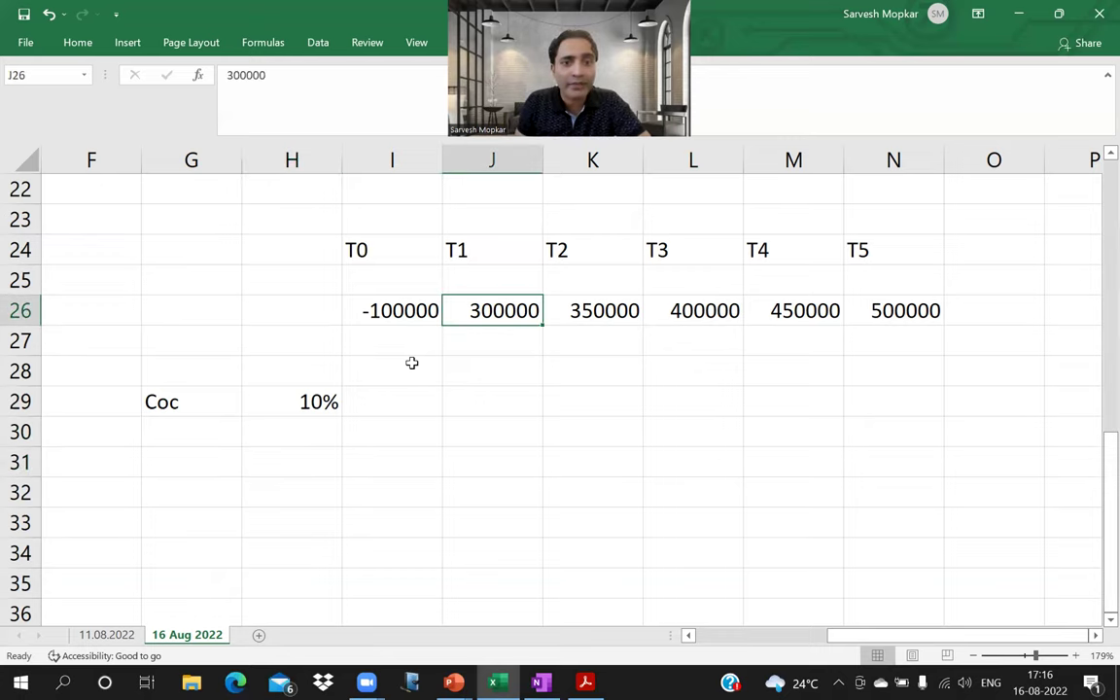
{"action": "key", "text": "Left"}
{"action": "key", "text": "Right"}
{"action": "key", "text": "Right"}
{"action": "key", "text": "Right"}
{"action": "key", "text": "Right"}
{"action": "key", "text": "Right"}
{"action": "key", "text": "Left"}
{"action": "key", "text": "Left"}
{"action": "key", "text": "Left"}
{"action": "key", "text": "Left"}
{"action": "key", "text": "Right"}
{"action": "key", "text": "Right"}
{"action": "key", "text": "Right"}
{"action": "key", "text": "Right"}
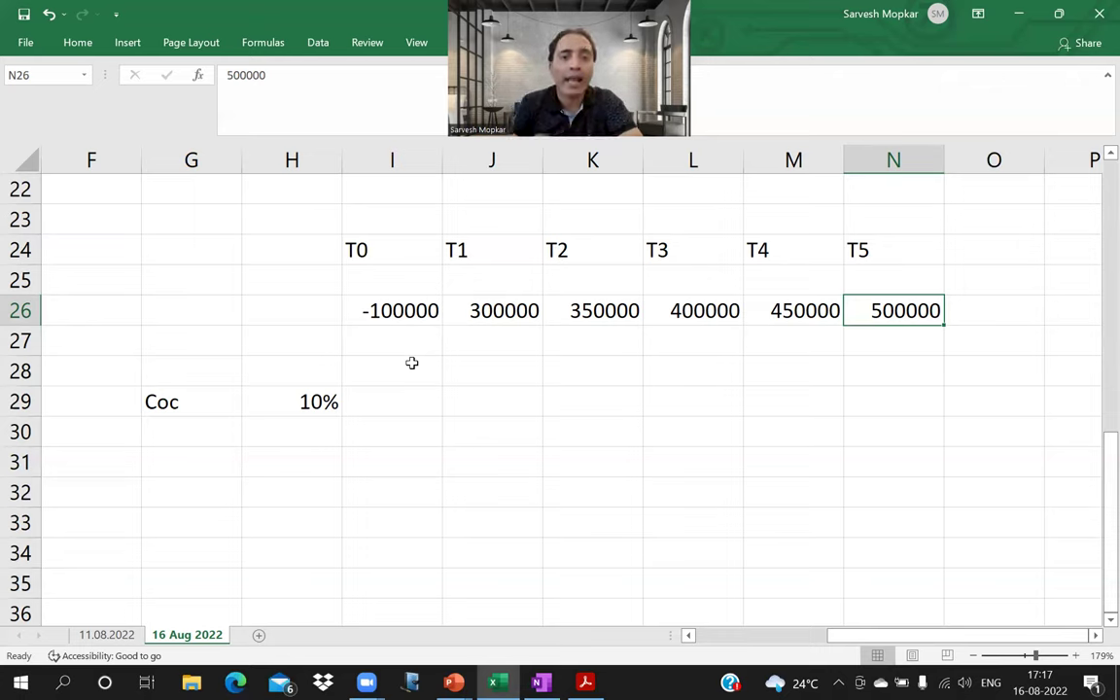
{"action": "key", "text": "Left"}
{"action": "key", "text": "Left"}
{"action": "key", "text": "Left"}
{"action": "key", "text": "Left"}
{"action": "key", "text": "Left"}
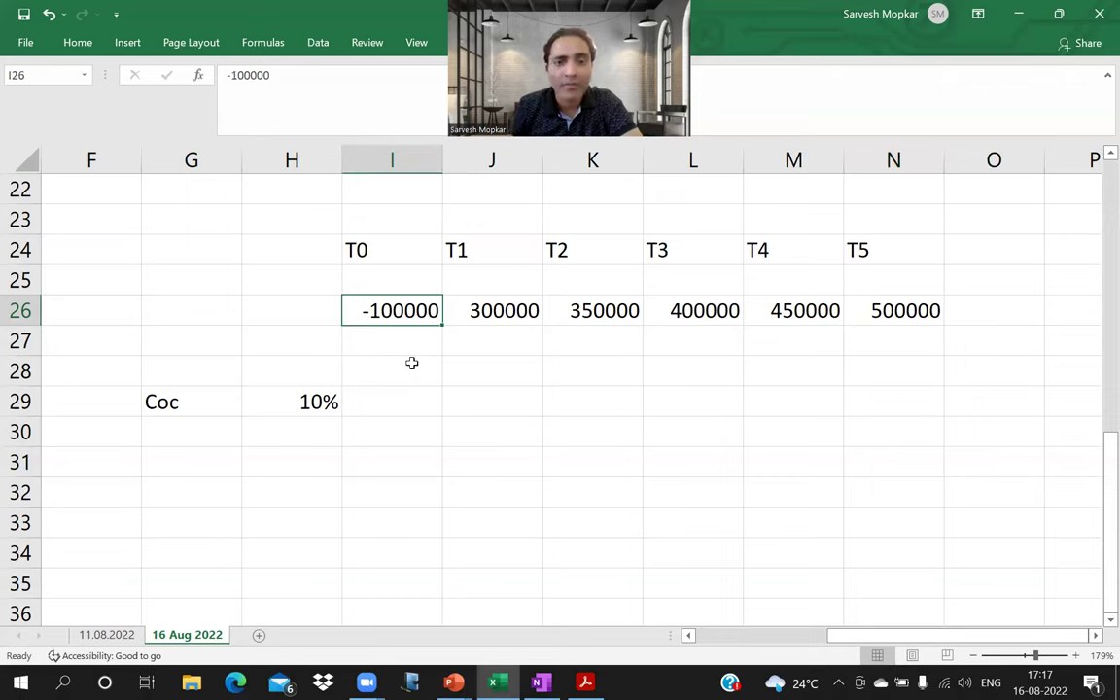
{"action": "key", "text": "Right"}
{"action": "key", "text": "Right"}
{"action": "key", "text": "Left"}
{"action": "key", "text": "Left"}
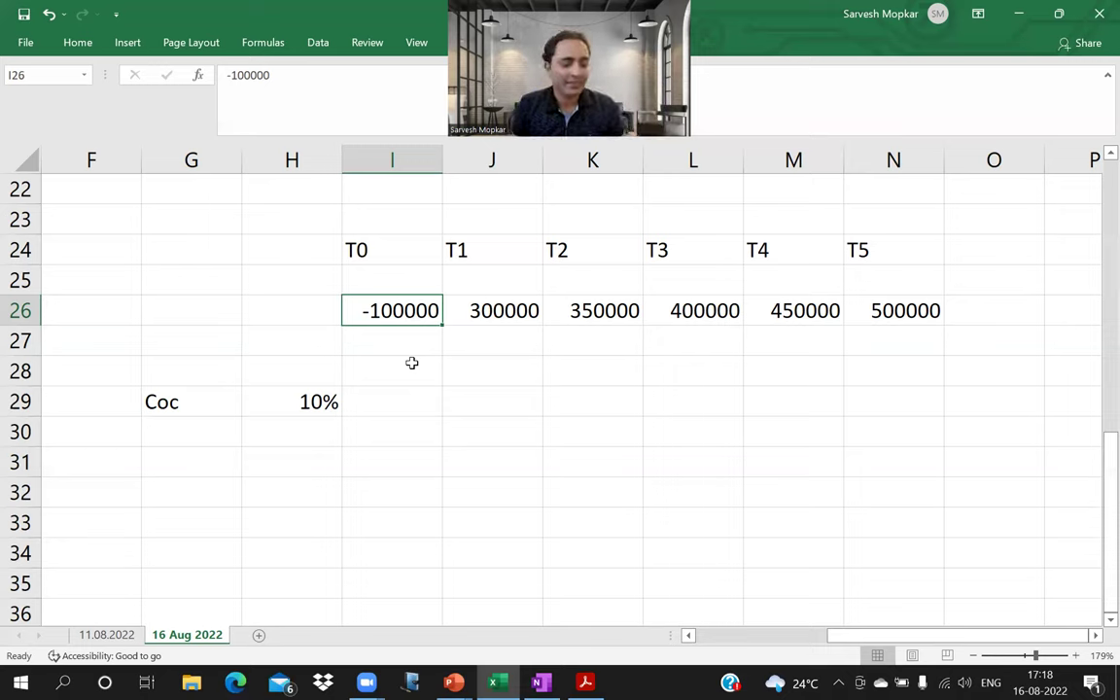
Compare the Coc rate in H29 with the outflow at T0 and the early inflows in row 26.
{"action": "key", "text": "Down"}
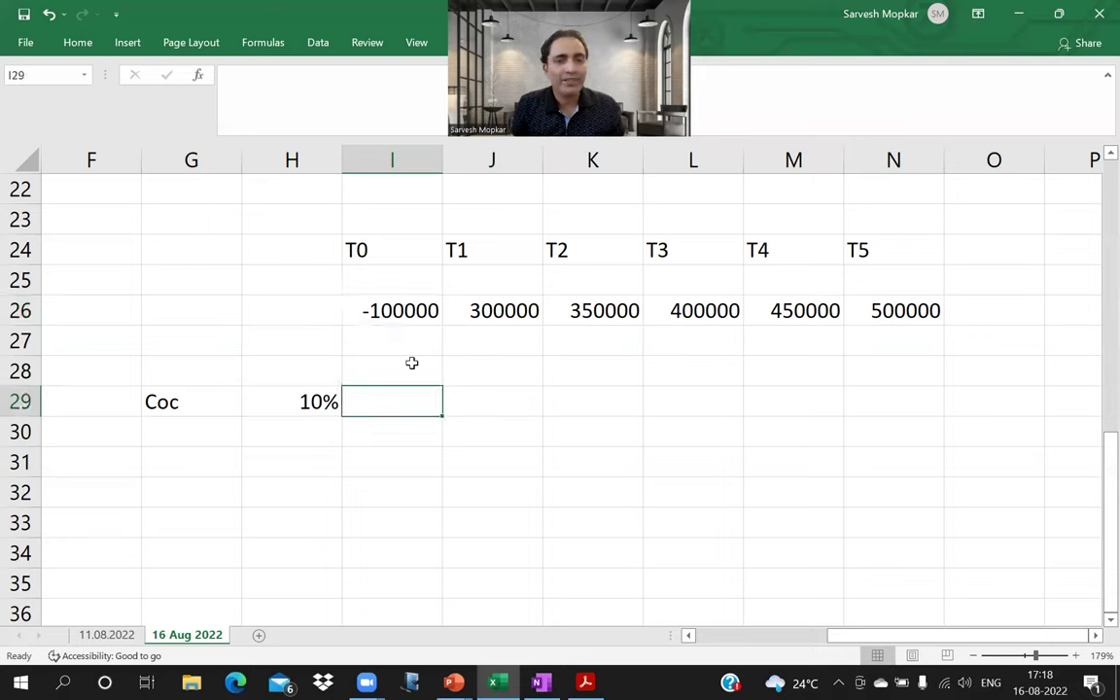
{"action": "key", "text": "Right"}
{"action": "key", "text": "Right"}
{"action": "key", "text": "Left"}
{"action": "key", "text": "Left"}
{"action": "key", "text": "Left"}
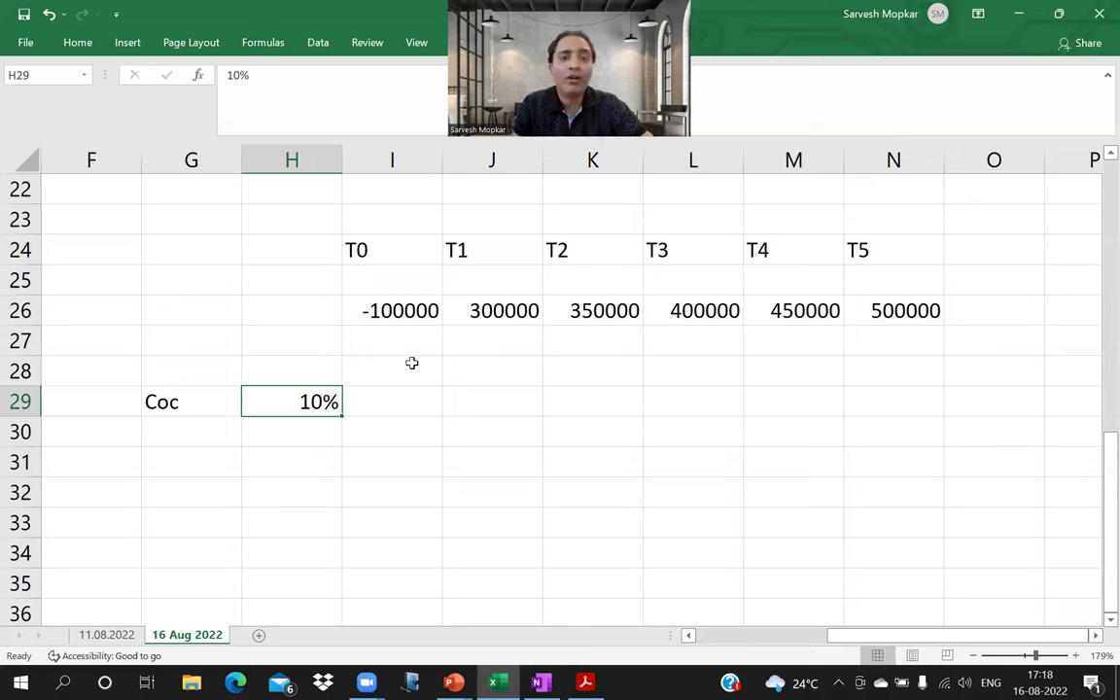
{"action": "key", "text": "Up"}
{"action": "key", "text": "Up"}
{"action": "key", "text": "Up"}
{"action": "key", "text": "Right"}
{"action": "key", "text": "Right"}
{"action": "key", "text": "Right"}
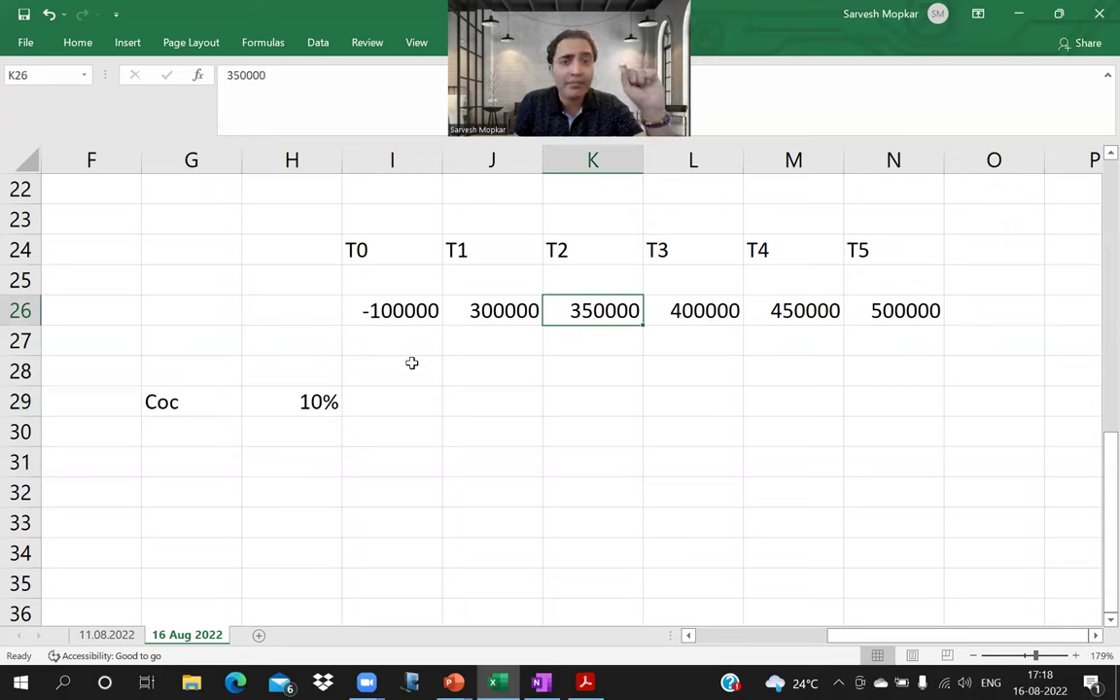
{"action": "key", "text": "Left"}
{"action": "key", "text": "Left"}
{"action": "key", "text": "Down"}
{"action": "key", "text": "Down"}
{"action": "key", "text": "Down"}
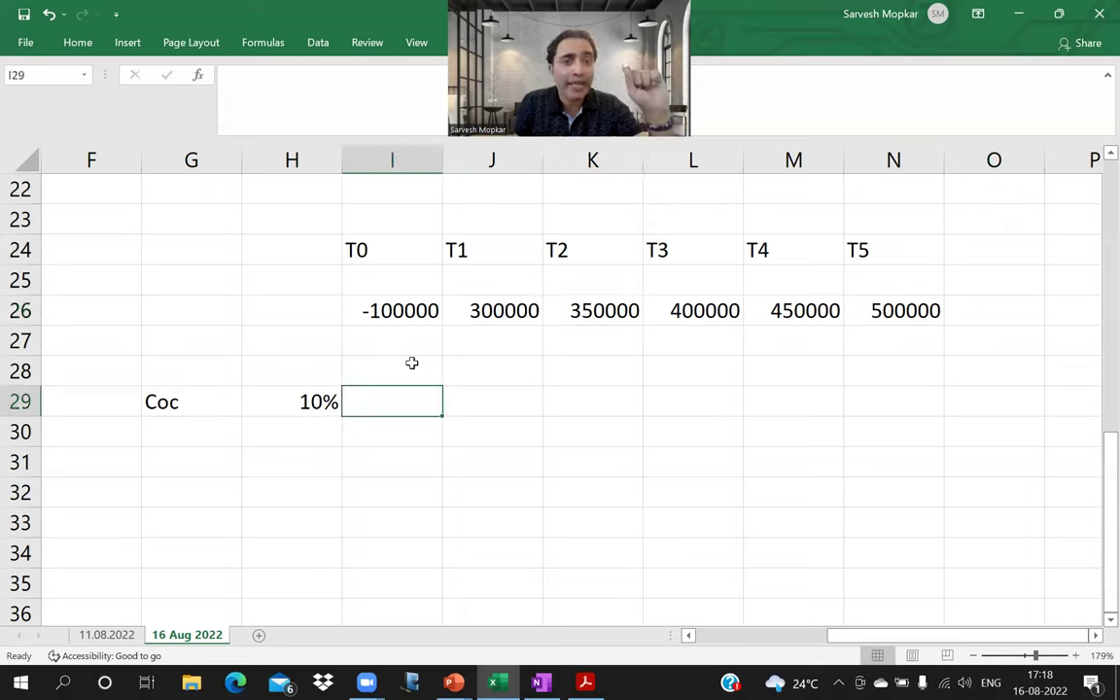
{"action": "key", "text": "Left"}
{"action": "key", "text": "Up"}
{"action": "key", "text": "Up"}
{"action": "key", "text": "Up"}
{"action": "key", "text": "Up"}
{"action": "key", "text": "Right"}
{"action": "key", "text": "Right"}
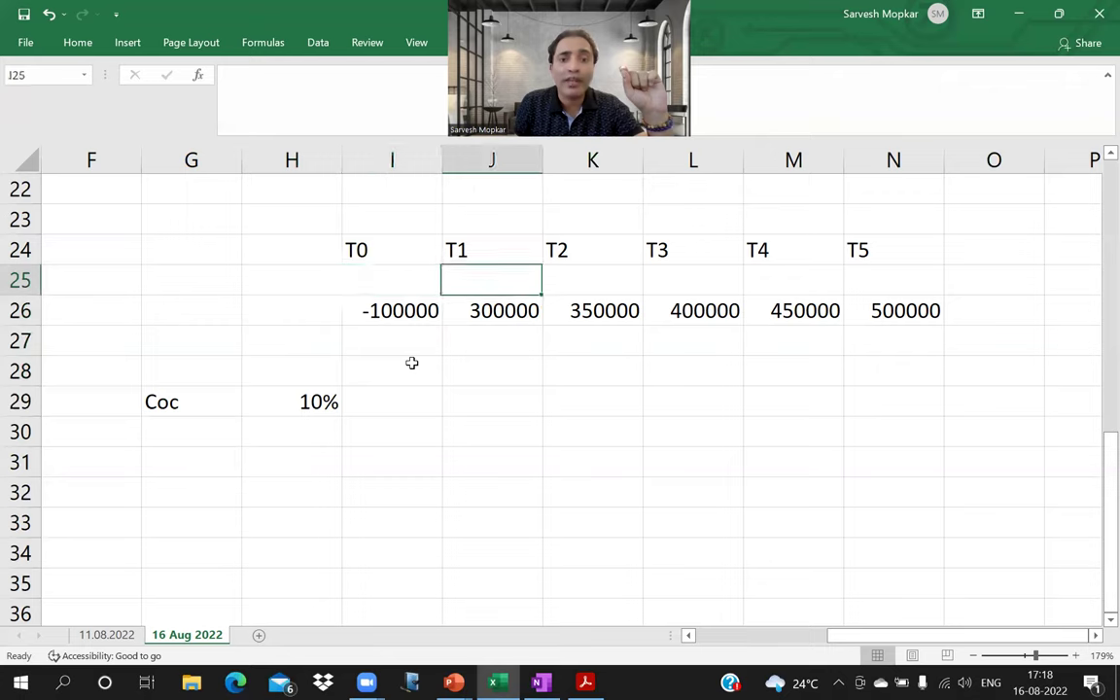
{"action": "key", "text": "Down"}
{"action": "key", "text": "Left"}
{"action": "key", "text": "Down"}
{"action": "key", "text": "Up"}
{"action": "key", "text": "Right"}
{"action": "key", "text": "Right"}
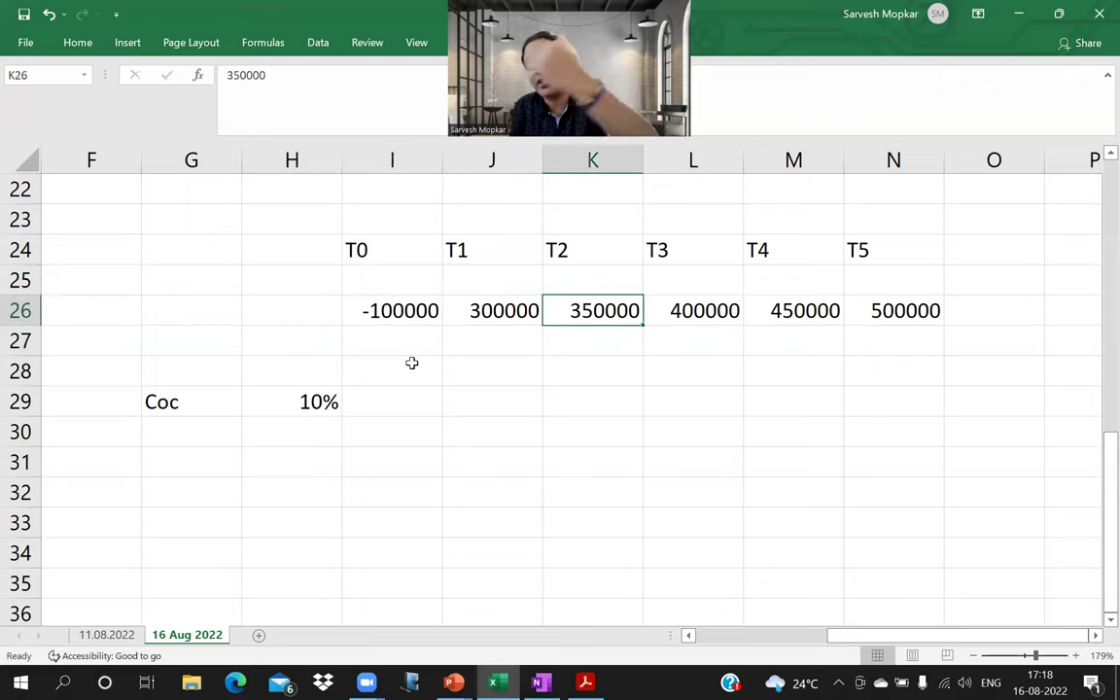
Review the inflows through T5 against the initial outflow at T0.
{"action": "key", "text": "Right"}
{"action": "key", "text": "Right"}
{"action": "key", "text": "Right"}
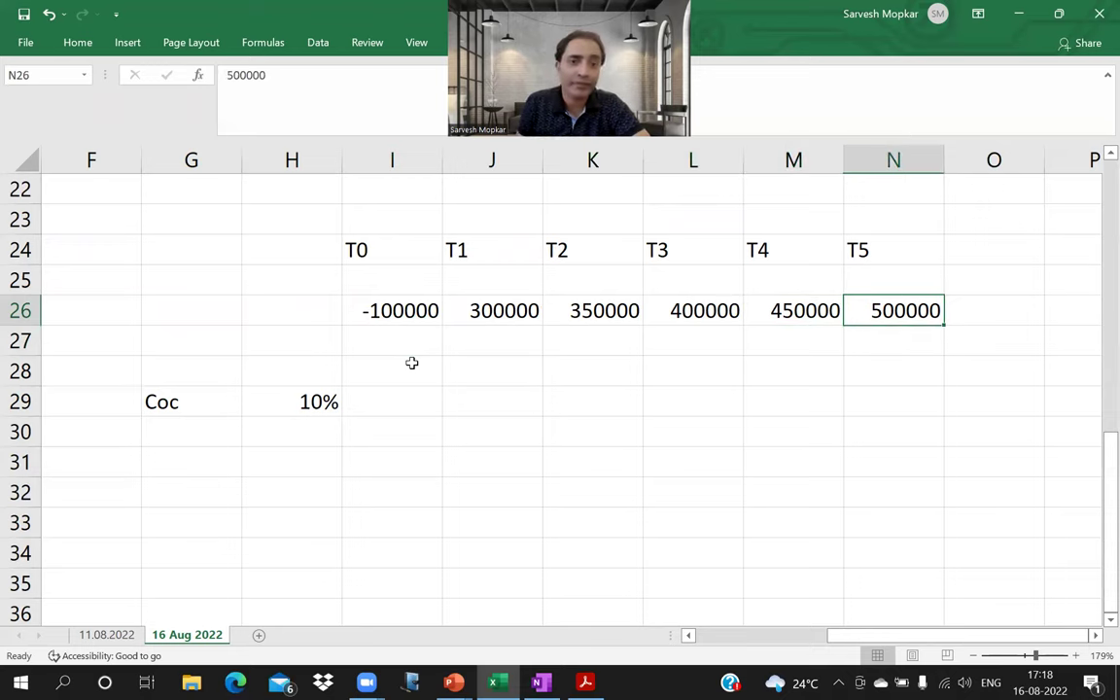
{"action": "key", "text": "Left"}
{"action": "key", "text": "Left"}
{"action": "key", "text": "Left"}
{"action": "key", "text": "Left"}
{"action": "key", "text": "Left"}
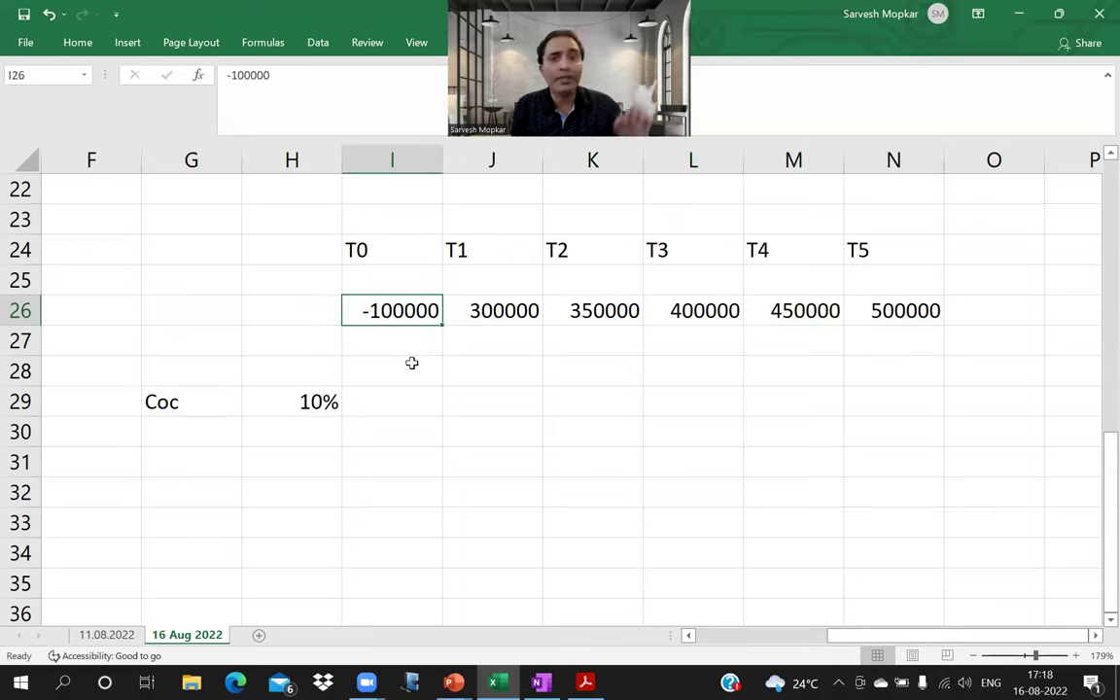
{"action": "key", "text": "Right"}
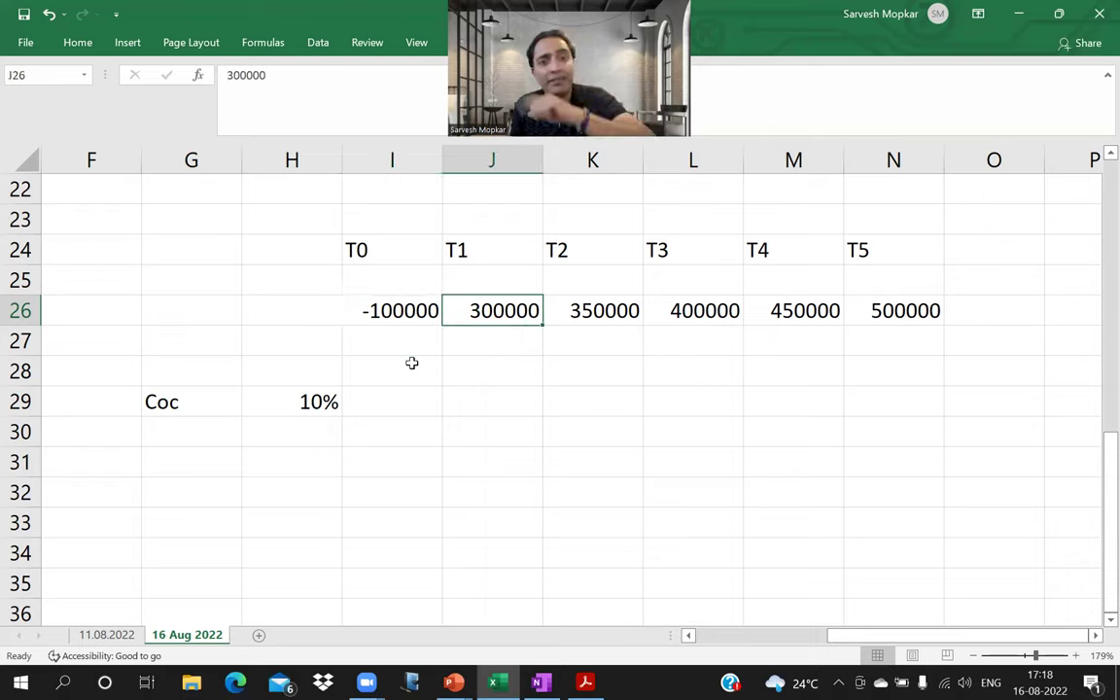
{"action": "key", "text": "Right"}
{"action": "key", "text": "Right"}
{"action": "key", "text": "Right"}
{"action": "key", "text": "Right"}
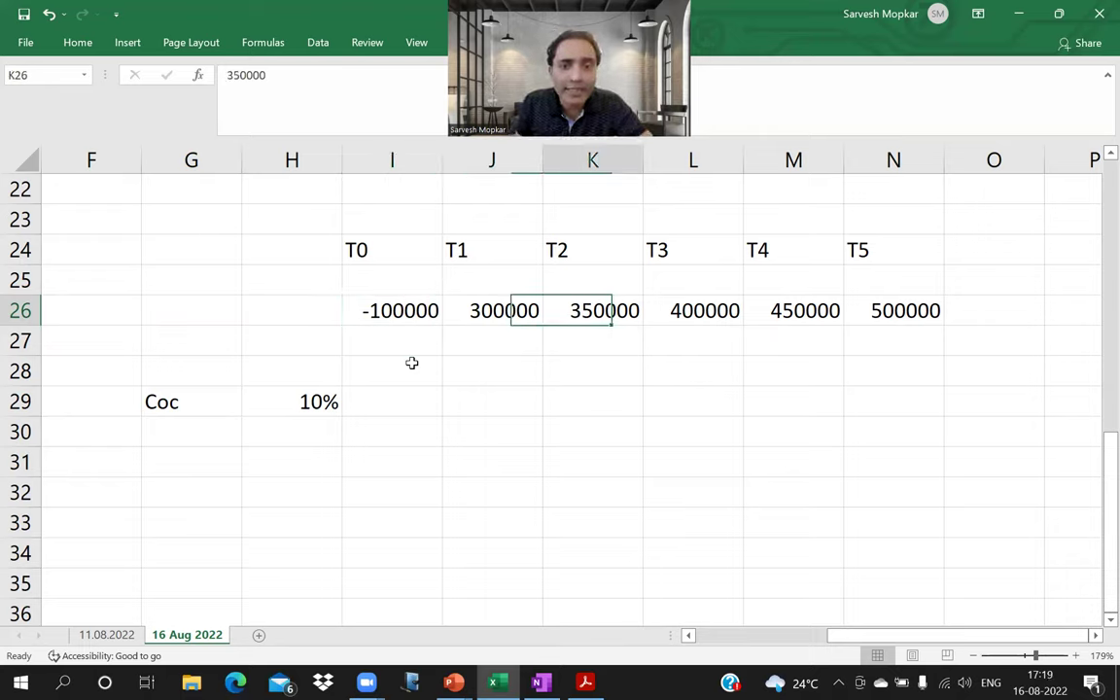
Trace the row 26 cash flows back to the T0 outflow and check the area beside the Coc rate.
{"action": "key", "text": "Left"}
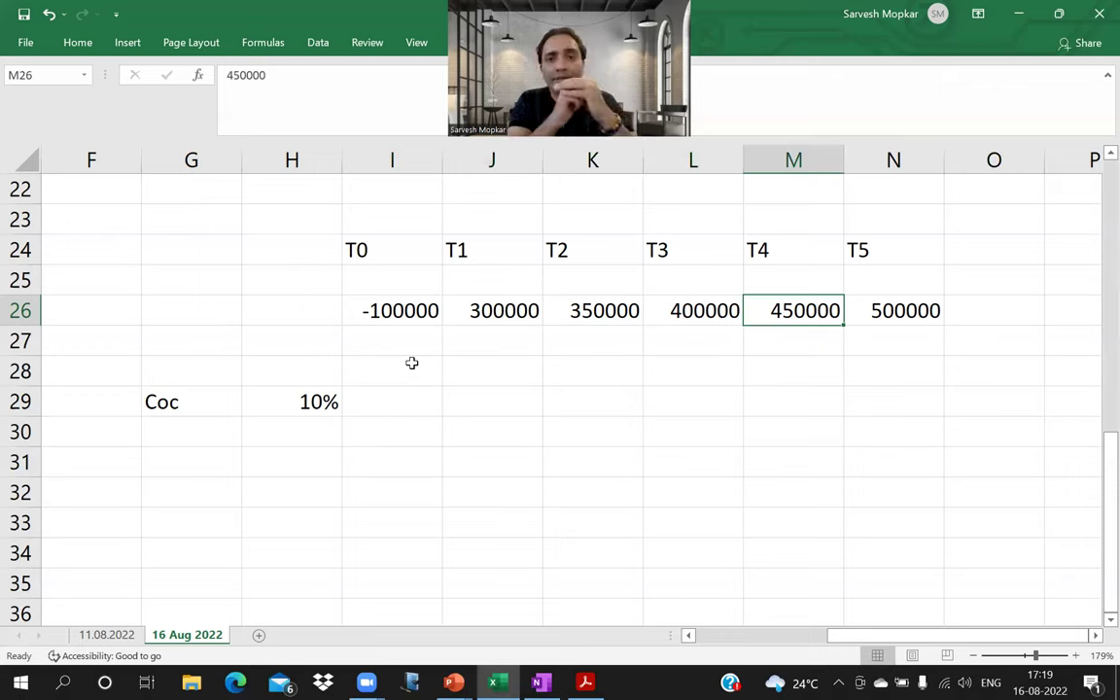
{"action": "key", "text": "Left"}
{"action": "key", "text": "Left"}
{"action": "key", "text": "Left"}
{"action": "key", "text": "Left"}
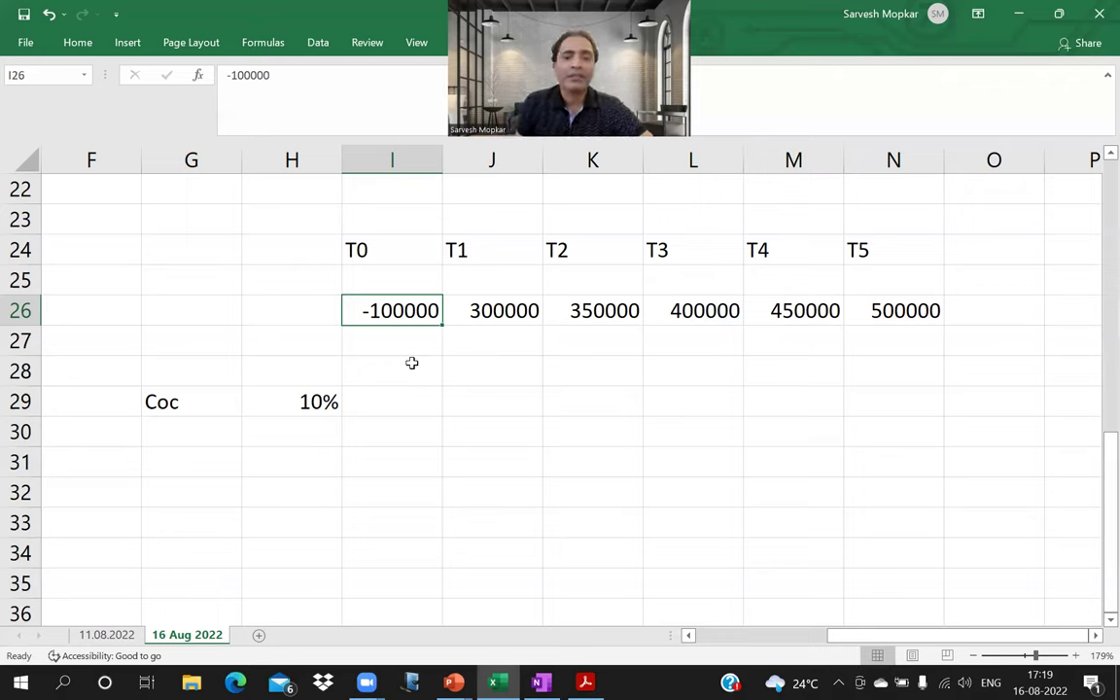
{"action": "key", "text": "Down"}
{"action": "key", "text": "Down"}
{"action": "key", "text": "Down"}
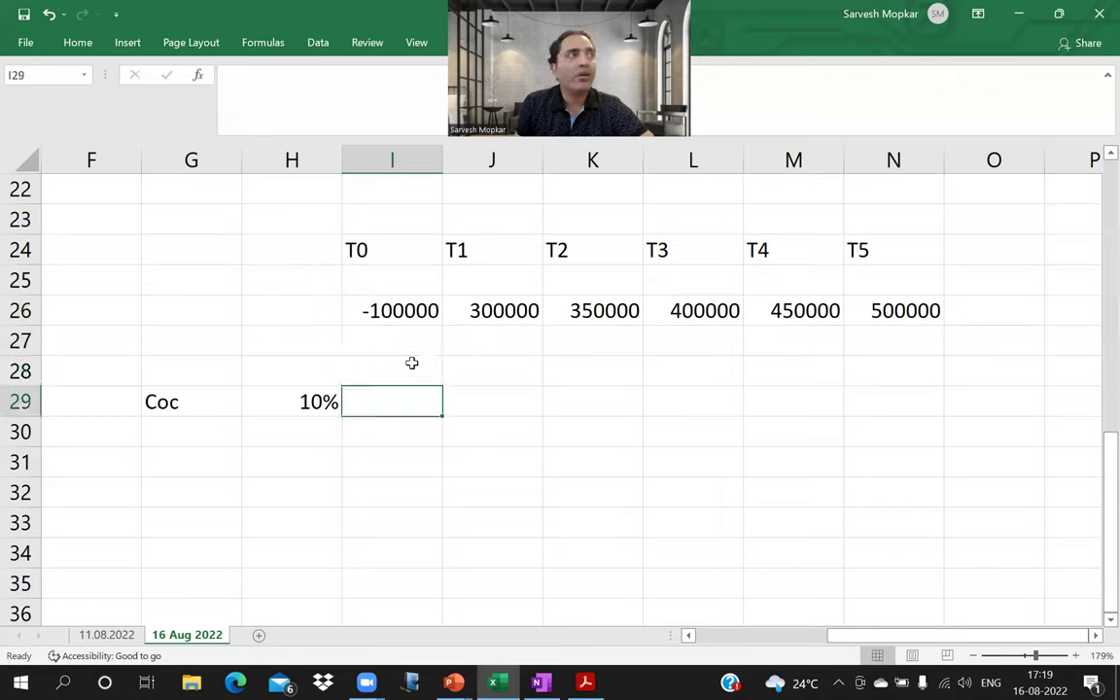
{"action": "key", "text": "Down"}
{"action": "key", "text": "Down"}
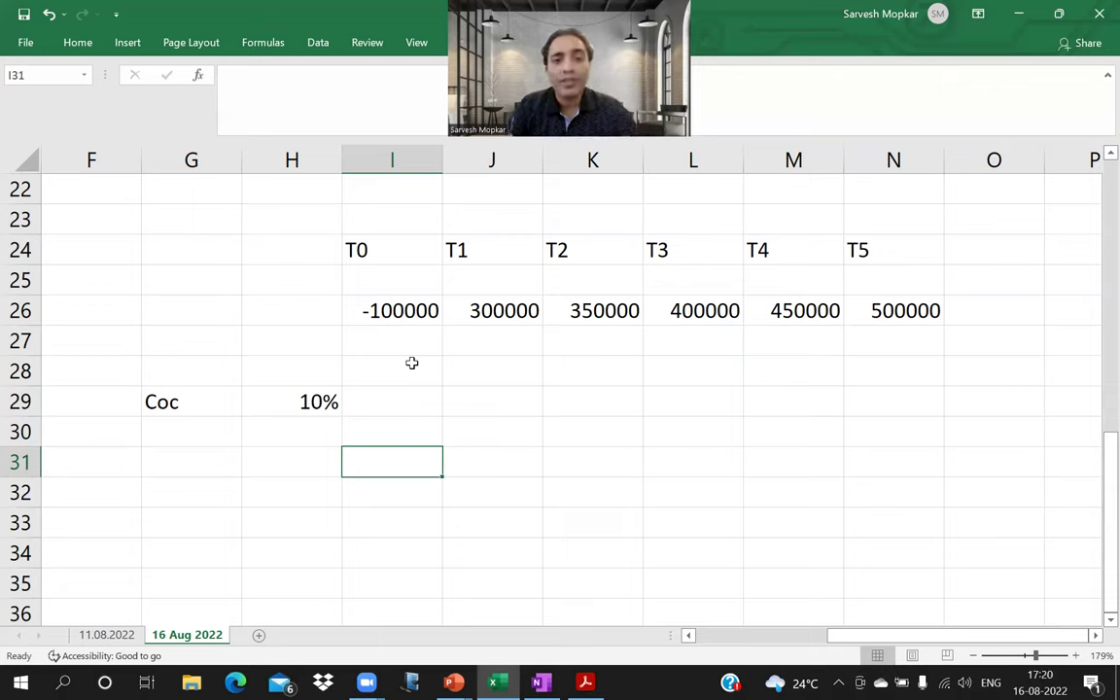
Review the T1 to T4 inflows in row 26 against the outflow at T0.
{"action": "key", "text": "Up"}
{"action": "key", "text": "Up"}
{"action": "key", "text": "Up"}
{"action": "key", "text": "Up"}
{"action": "key", "text": "Up"}
{"action": "key", "text": "Right"}
{"action": "key", "text": "Right"}
{"action": "key", "text": "Right"}
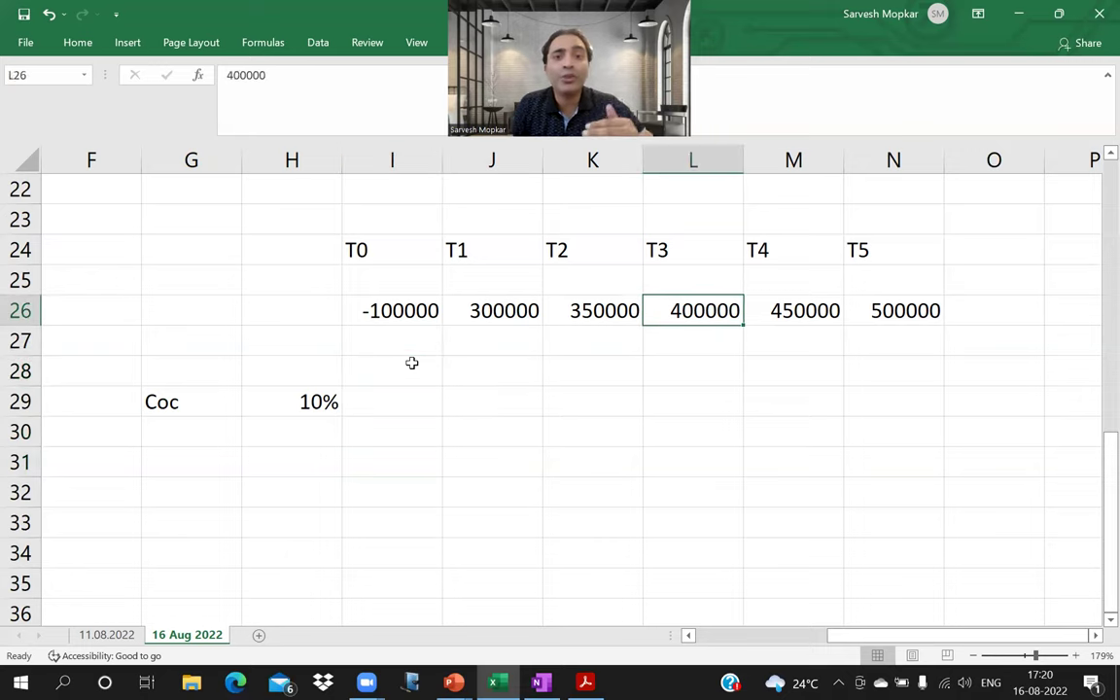
{"action": "key", "text": "Right"}
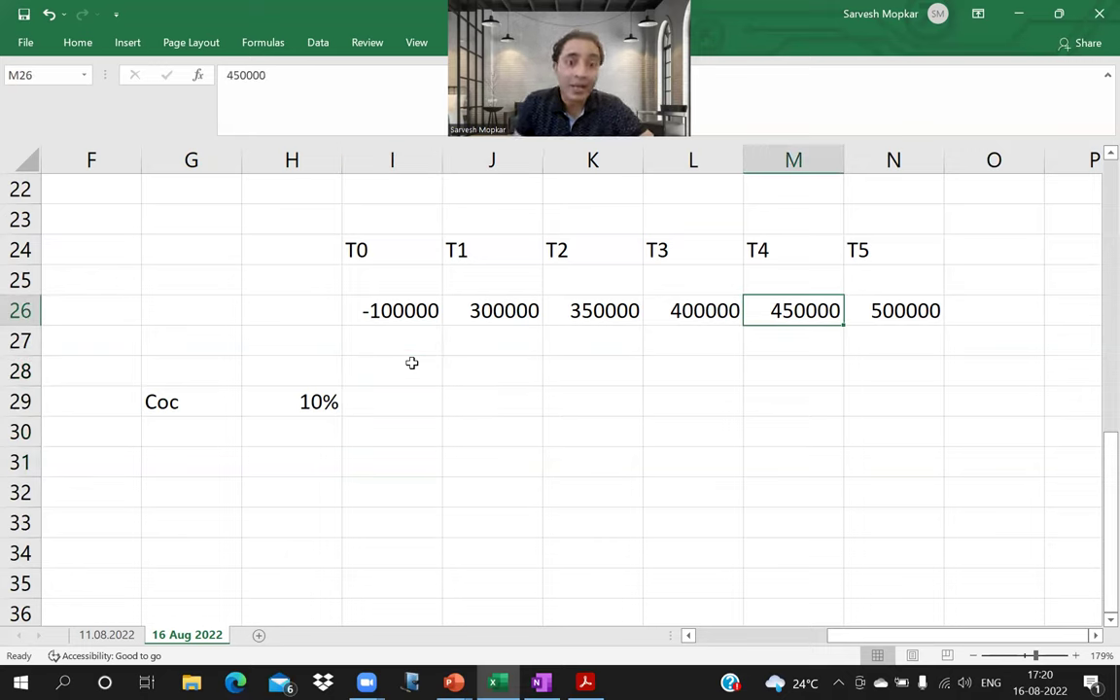
{"action": "key", "text": "Left"}
{"action": "key", "text": "Left"}
{"action": "key", "text": "Left"}
{"action": "key", "text": "Left"}
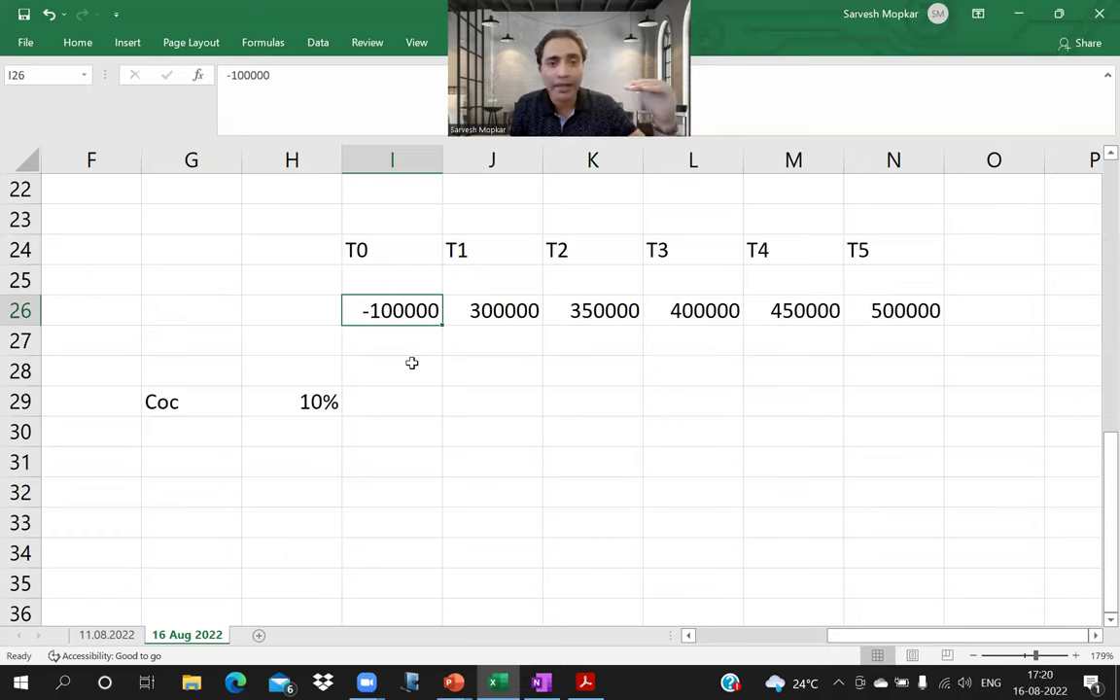
Examine the Coc row and the inflows from T1 through T5 in row 26.
{"action": "key", "text": "Down"}
{"action": "key", "text": "Down"}
{"action": "key", "text": "Down"}
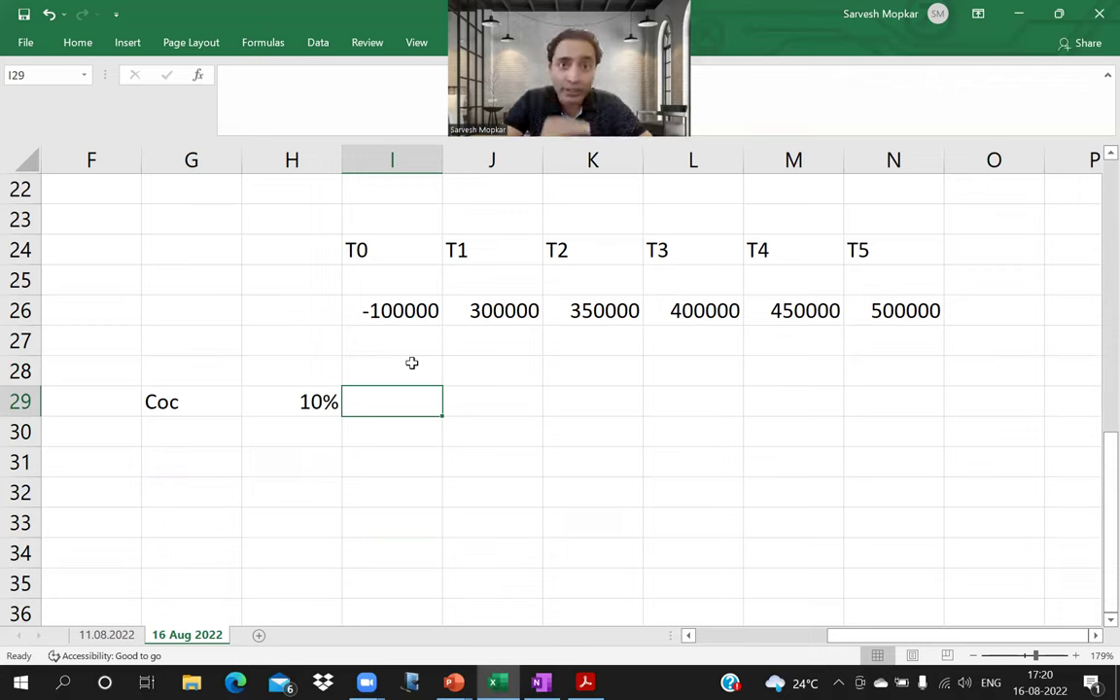
{"action": "key", "text": "Right"}
{"action": "key", "text": "Up"}
{"action": "key", "text": "Up"}
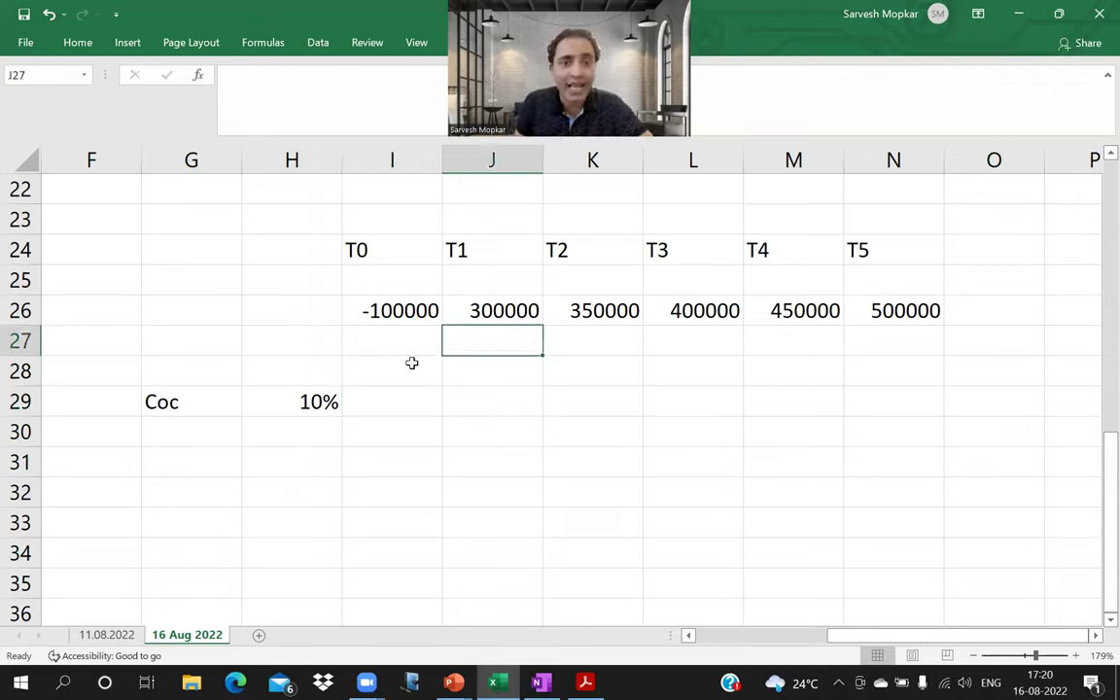
{"action": "key", "text": "Up"}
{"action": "key", "text": "Right"}
{"action": "key", "text": "Right"}
{"action": "key", "text": "Right"}
{"action": "key", "text": "Right"}
{"action": "key", "text": "Left"}
{"action": "key", "text": "Left"}
{"action": "key", "text": "Left"}
{"action": "key", "text": "Left"}
{"action": "key", "text": "Left"}
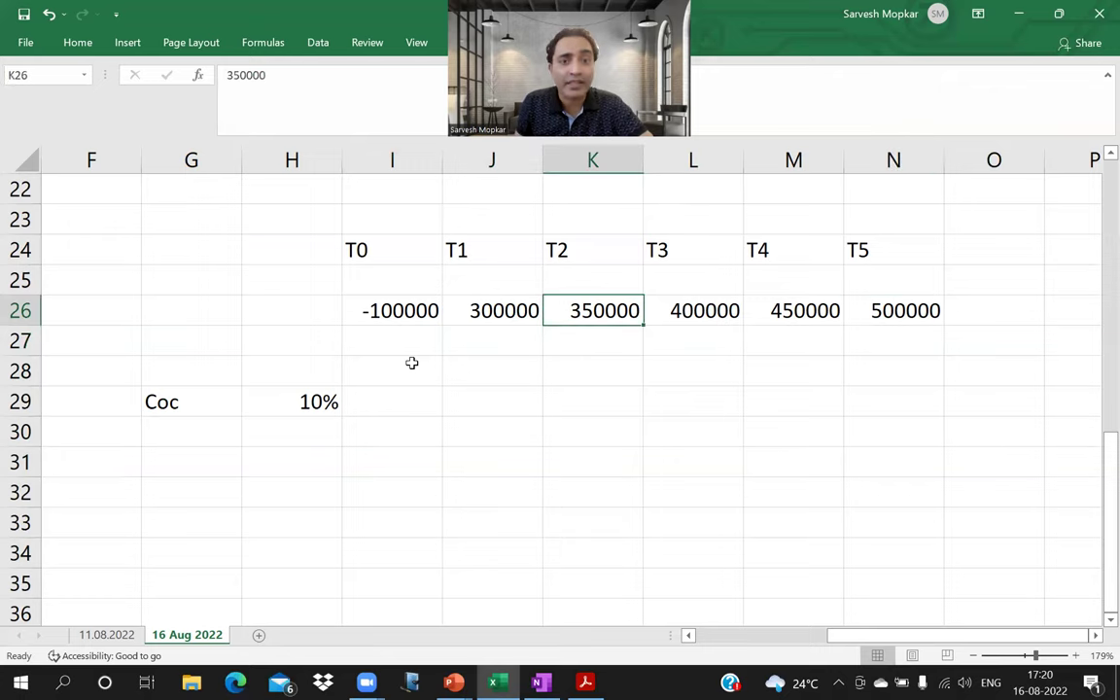
{"action": "key", "text": "Right"}
{"action": "key", "text": "Right"}
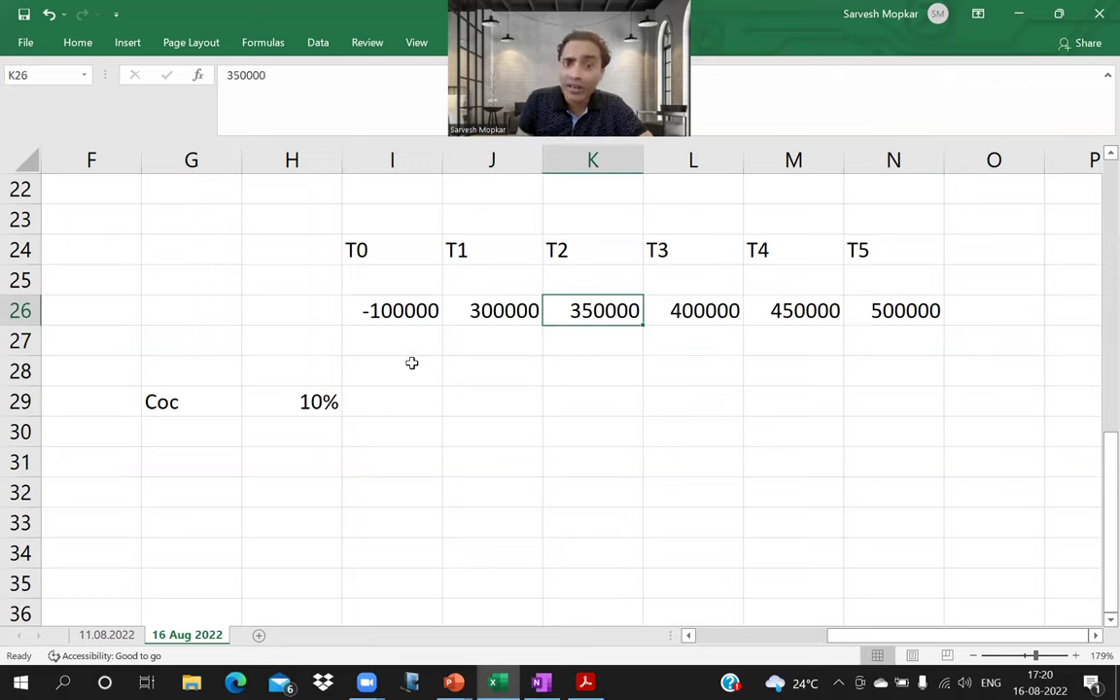
Enter an example rate of 12% in H31, two rows below the Coc rate.
{"action": "key", "text": "Down"}
{"action": "key", "text": "Down"}
{"action": "key", "text": "Down"}
{"action": "key", "text": "Down"}
{"action": "key", "text": "Left"}
{"action": "key", "text": "Left"}
{"action": "key", "text": "Left"}
{"action": "key", "text": "Down"}
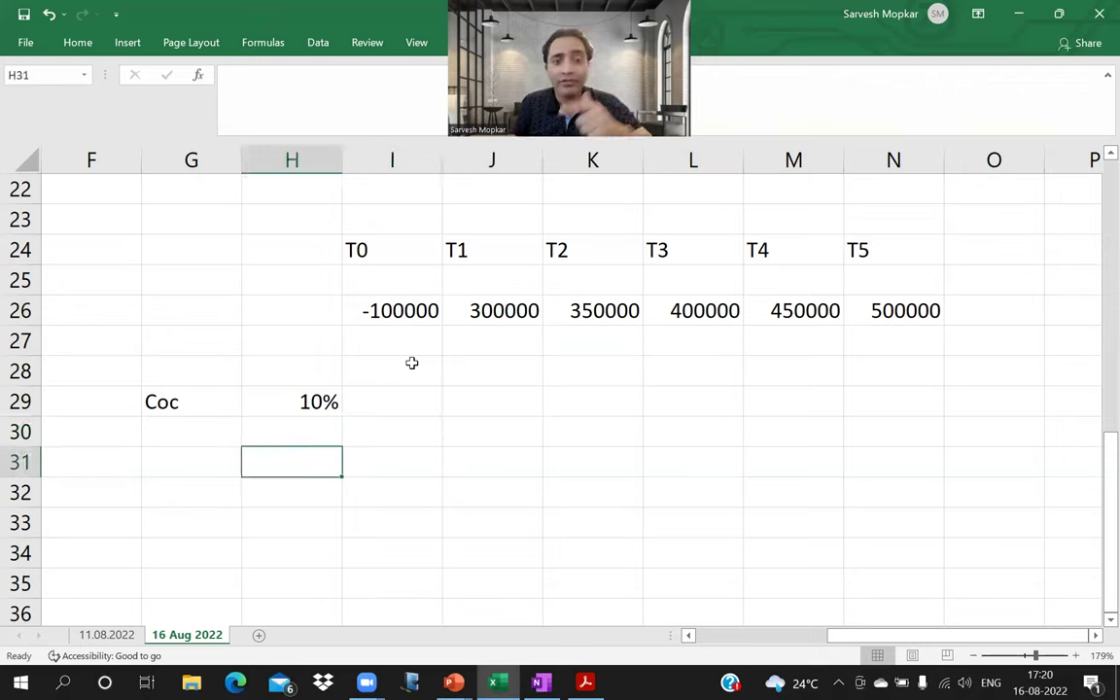
{"action": "type", "text": "12%"}
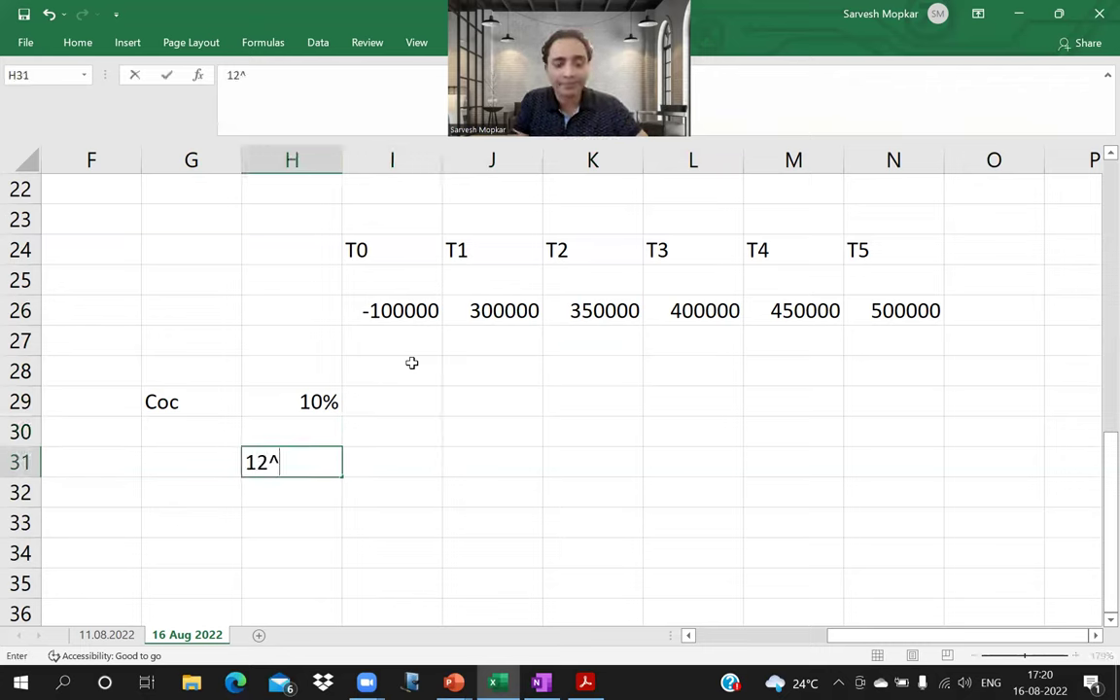
{"action": "key", "text": "Return"}
Label row 31 as IRR in cell G31.
{"action": "key", "text": "Up"}
{"action": "key", "text": "Left"}
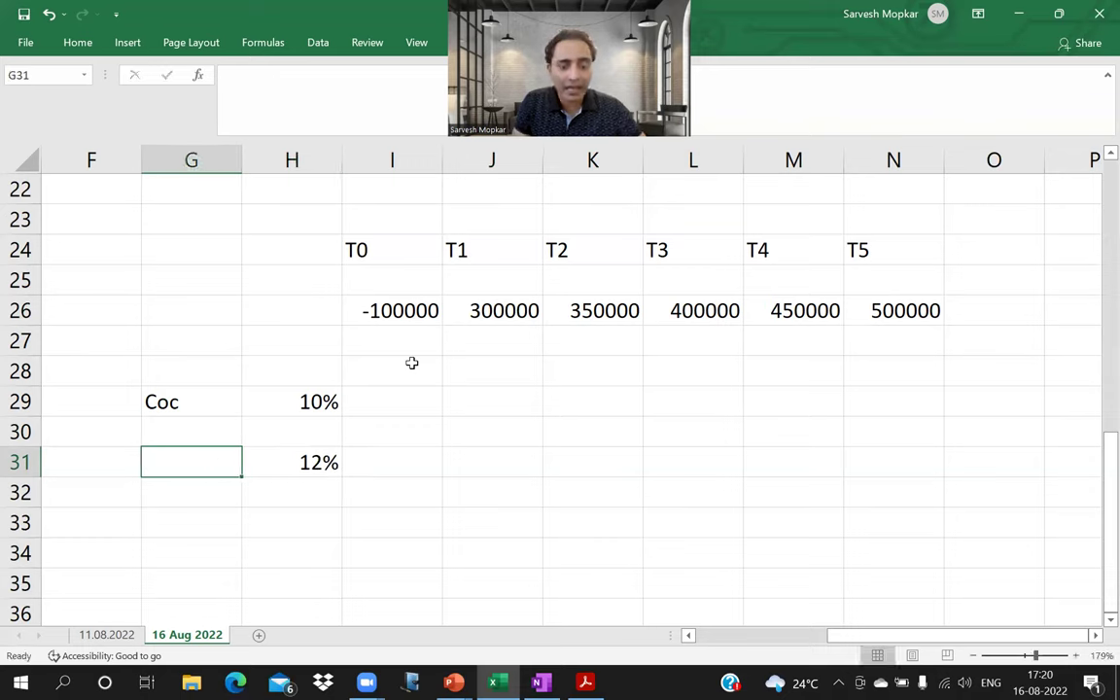
{"action": "type", "text": "IRR"}
{"action": "key", "text": "Return"}
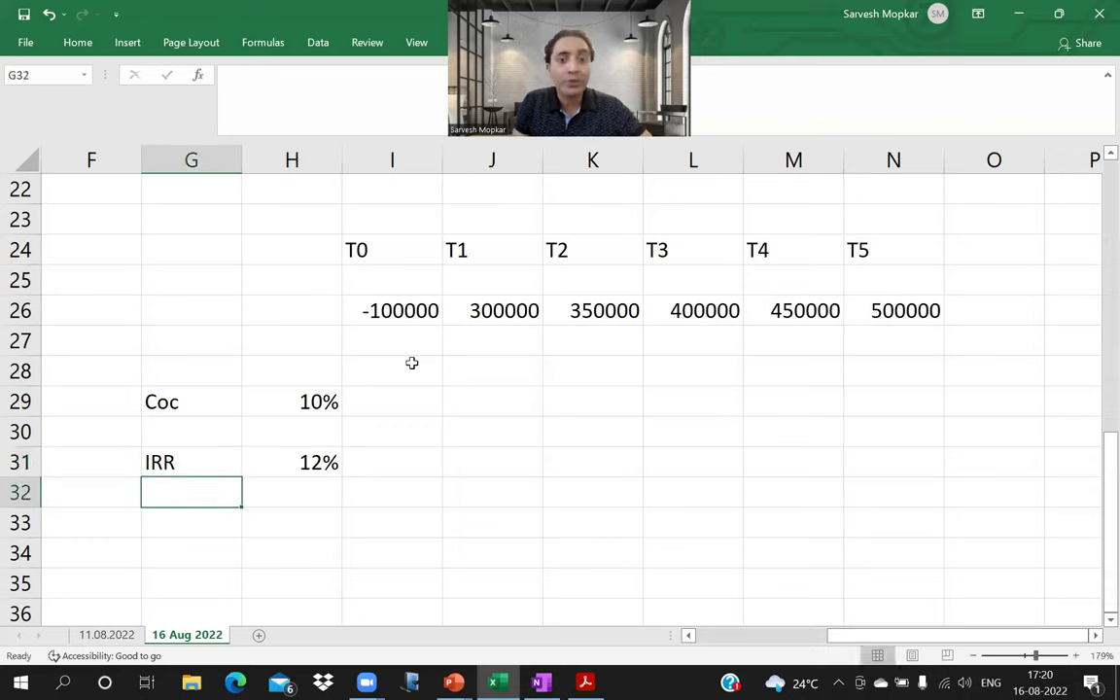
Compare the IRR rate in H31 with the Coc rate in H29.
{"action": "key", "text": "Up"}
{"action": "key", "text": "Right"}
{"action": "key", "text": "Right"}
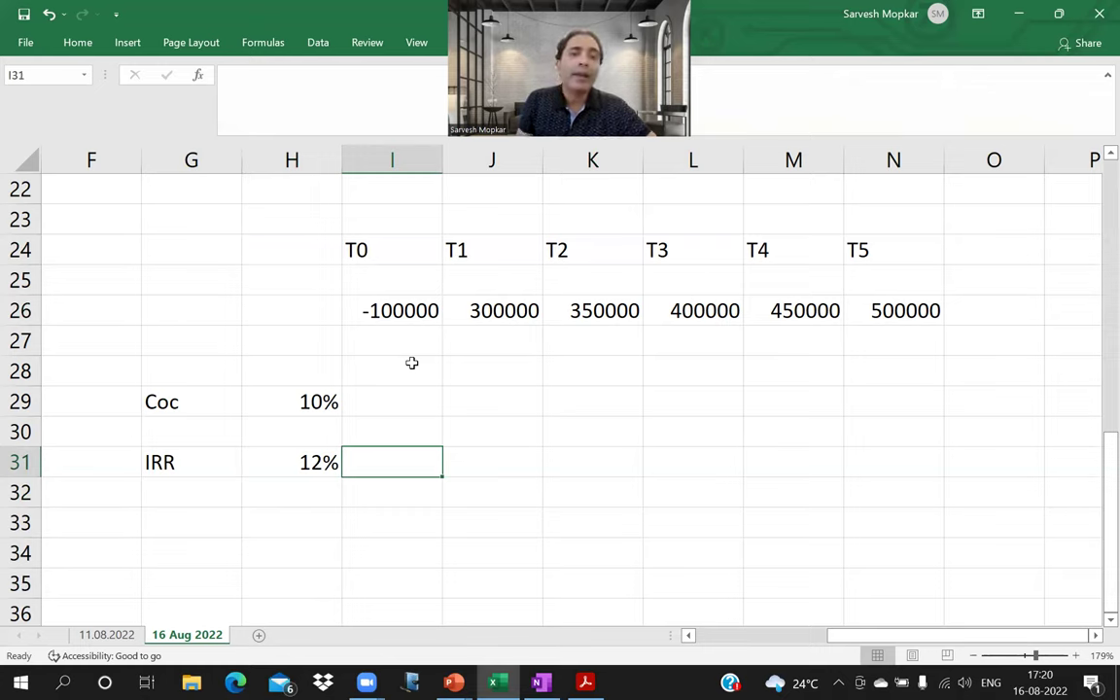
{"action": "key", "text": "Up"}
{"action": "key", "text": "Up"}
{"action": "key", "text": "Left"}
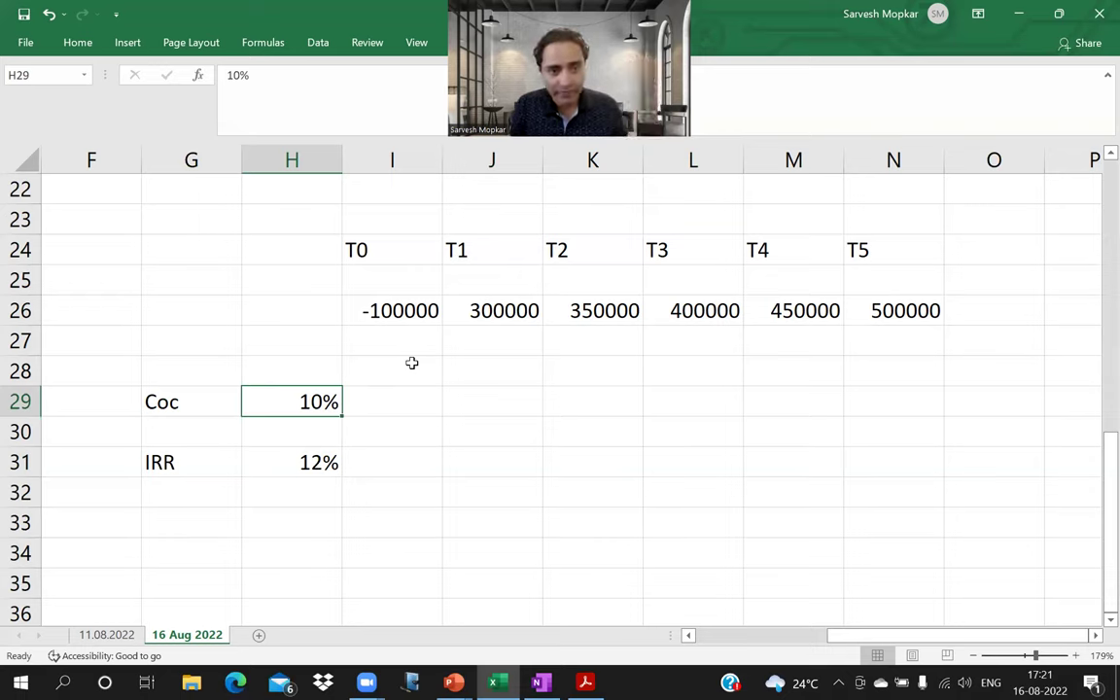
Enter an alternative example rate of 8% in H33, below the IRR row.
{"action": "key", "text": "Down"}
{"action": "key", "text": "Down"}
{"action": "key", "text": "Down"}
{"action": "key", "text": "Down"}
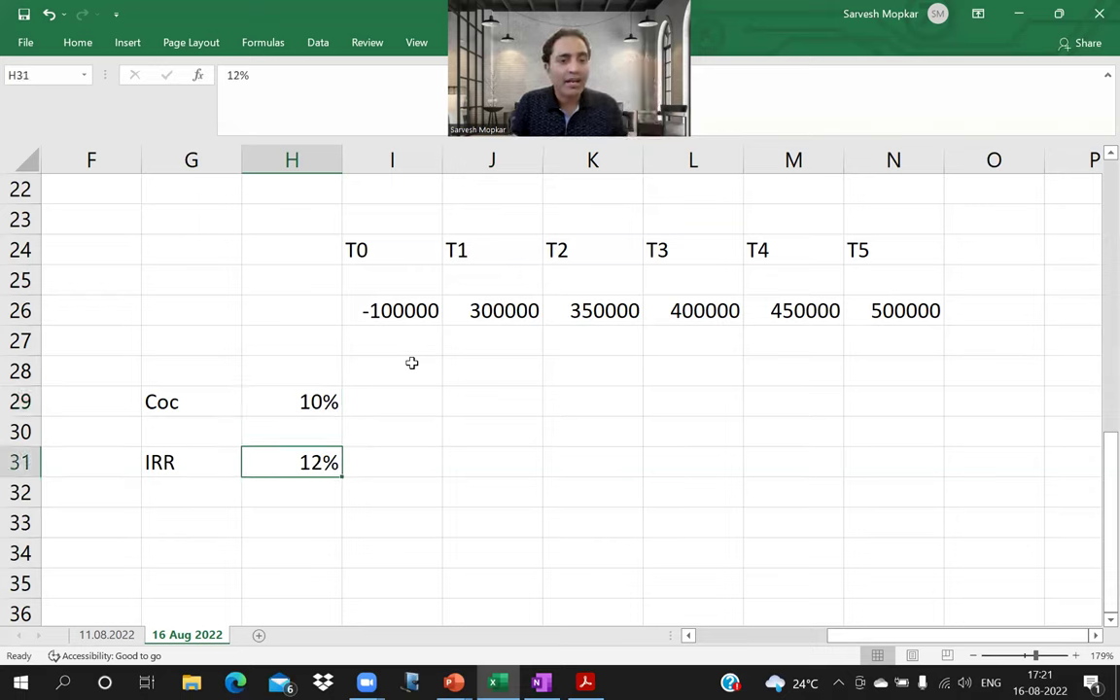
{"action": "type", "text": "8%"}
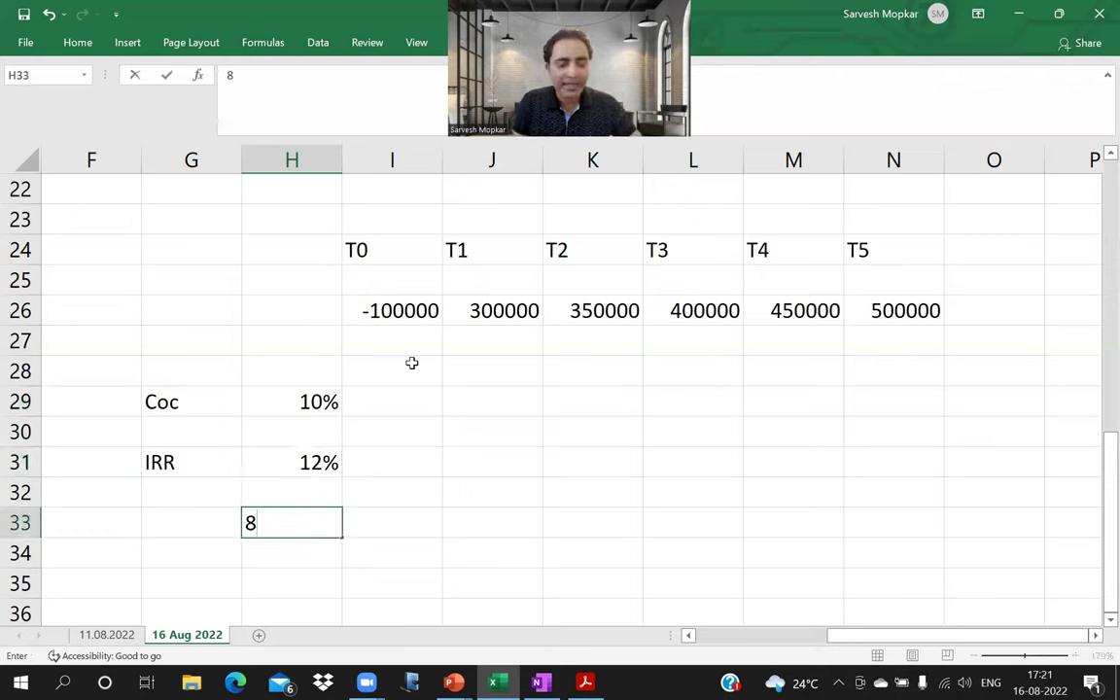
{"action": "key", "text": "Return"}
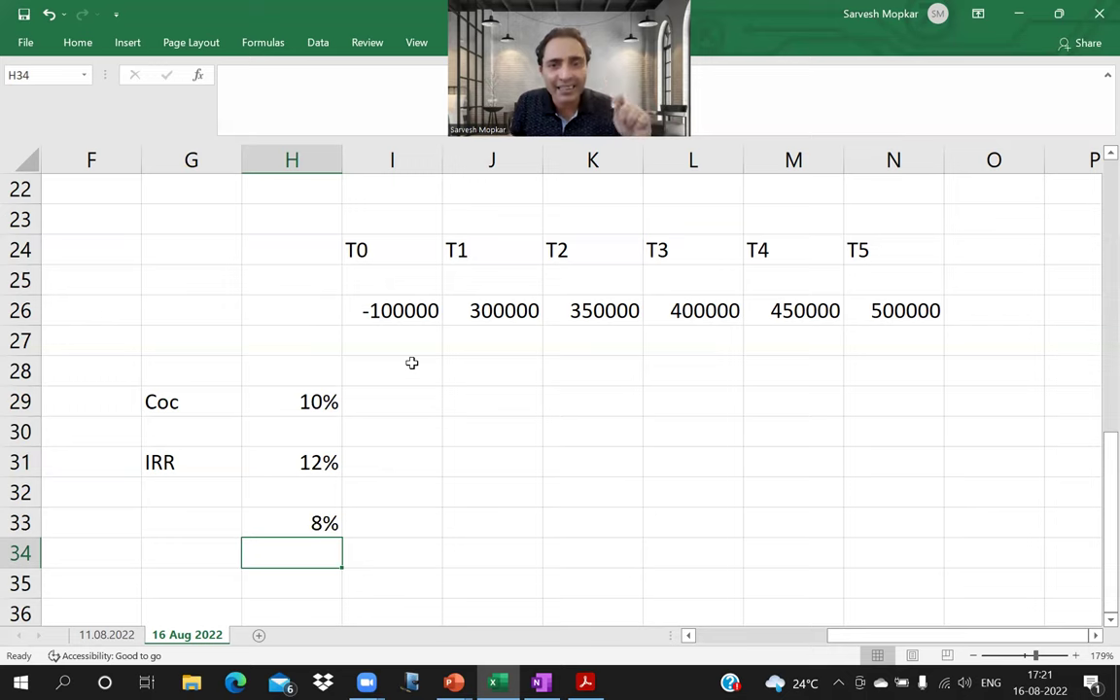
Review the example IRR in H31 alongside the alternative rate in H33.
{"action": "key", "text": "Up"}
{"action": "key", "text": "Up"}
{"action": "key", "text": "Up"}
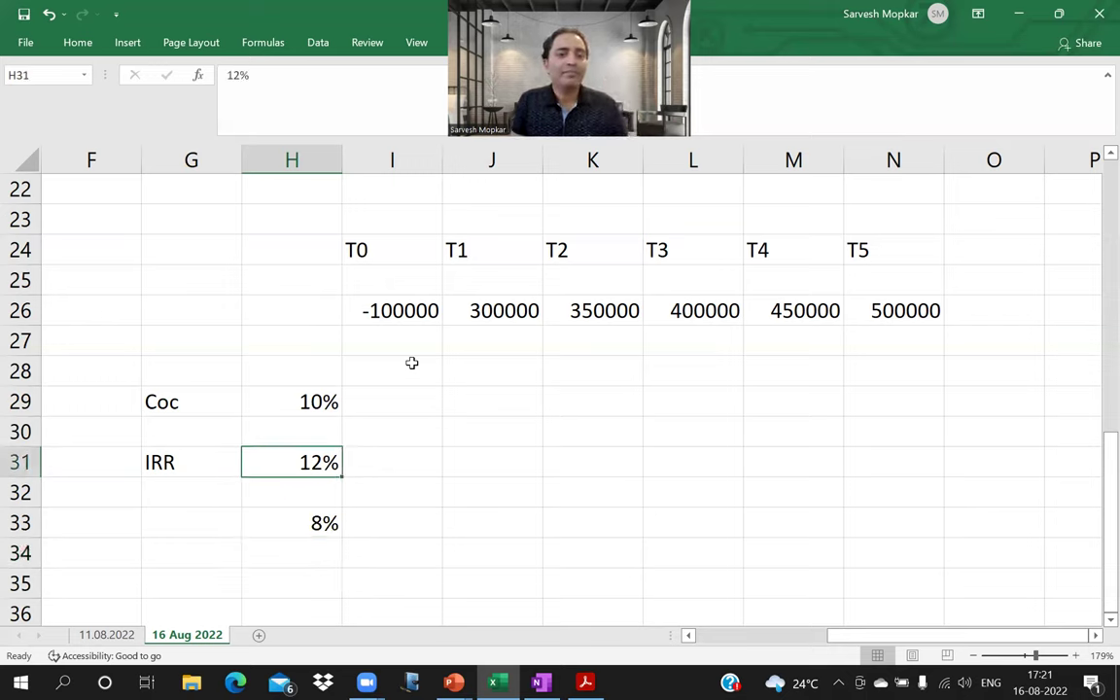
{"action": "key", "text": "Right"}
{"action": "key", "text": "Right"}
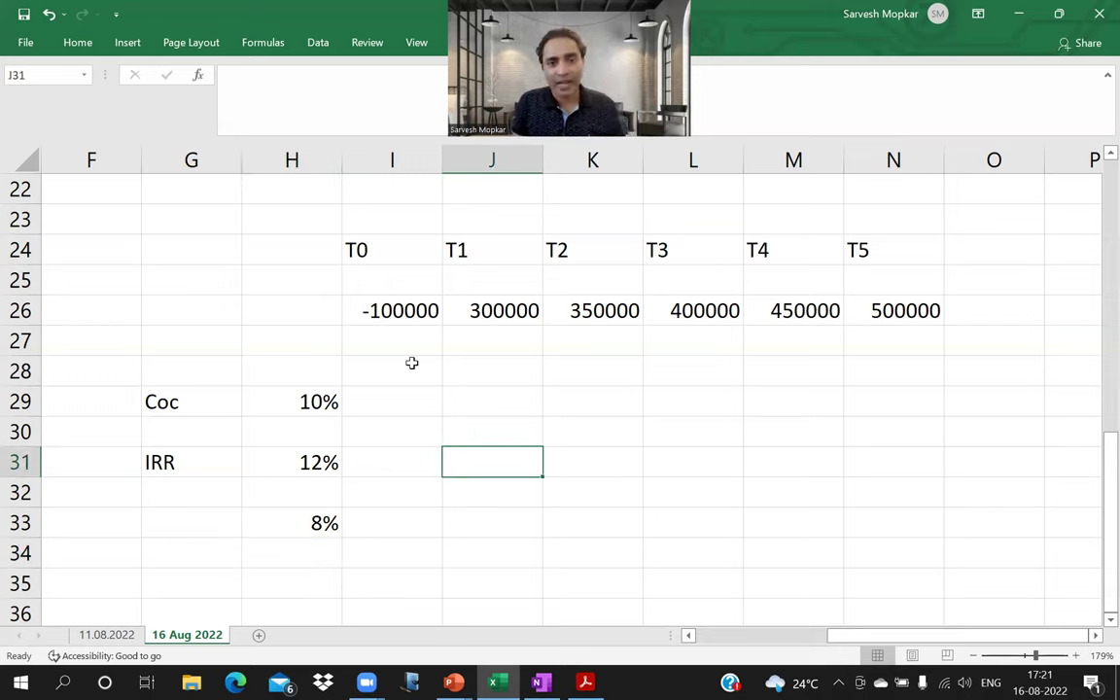
{"action": "key", "text": "Down"}
{"action": "key", "text": "Left"}
{"action": "key", "text": "Left"}
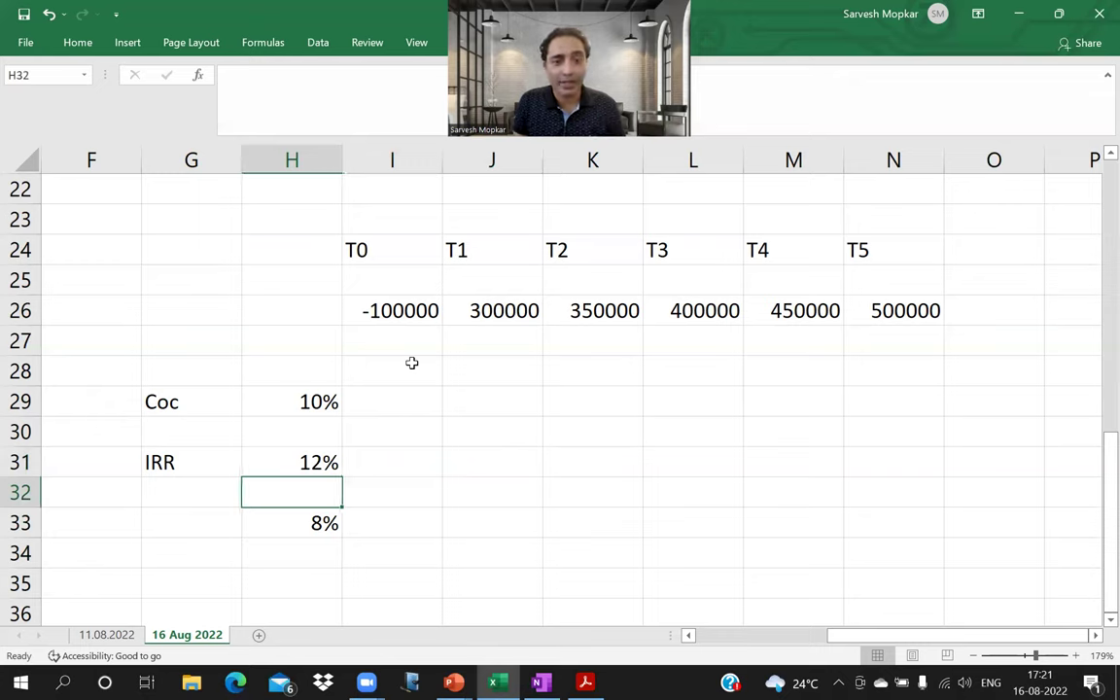
{"action": "key", "text": "Up"}
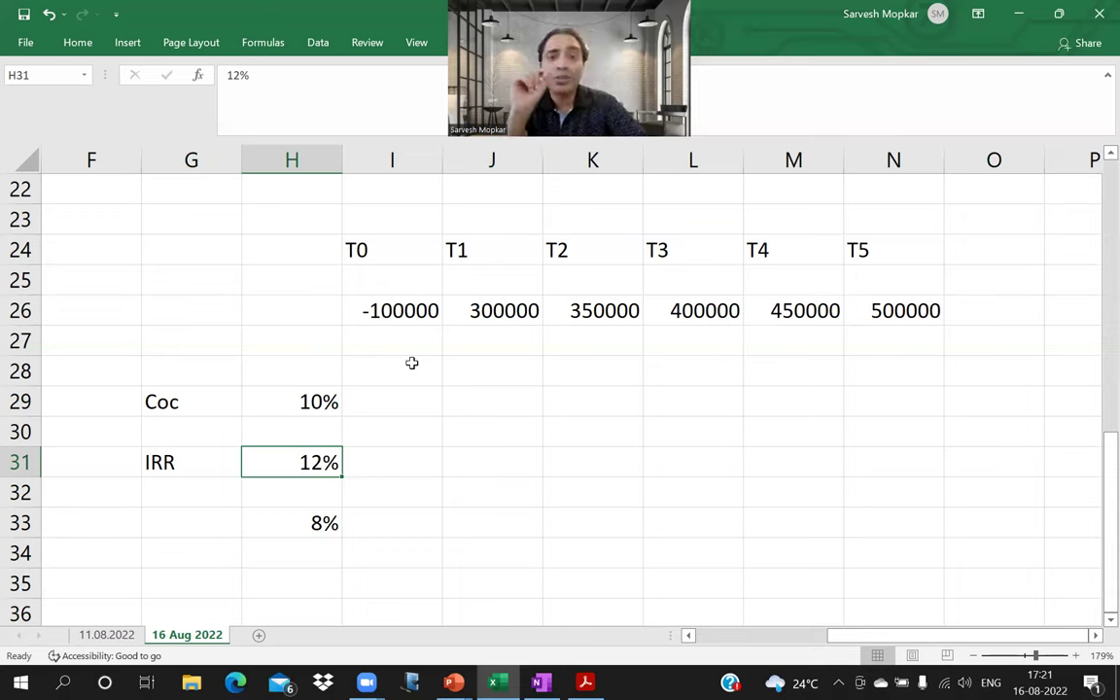
Compare the Coc rate in H29 with both example rates in H31 and H33.
{"action": "key", "text": "Up"}
{"action": "key", "text": "Up"}
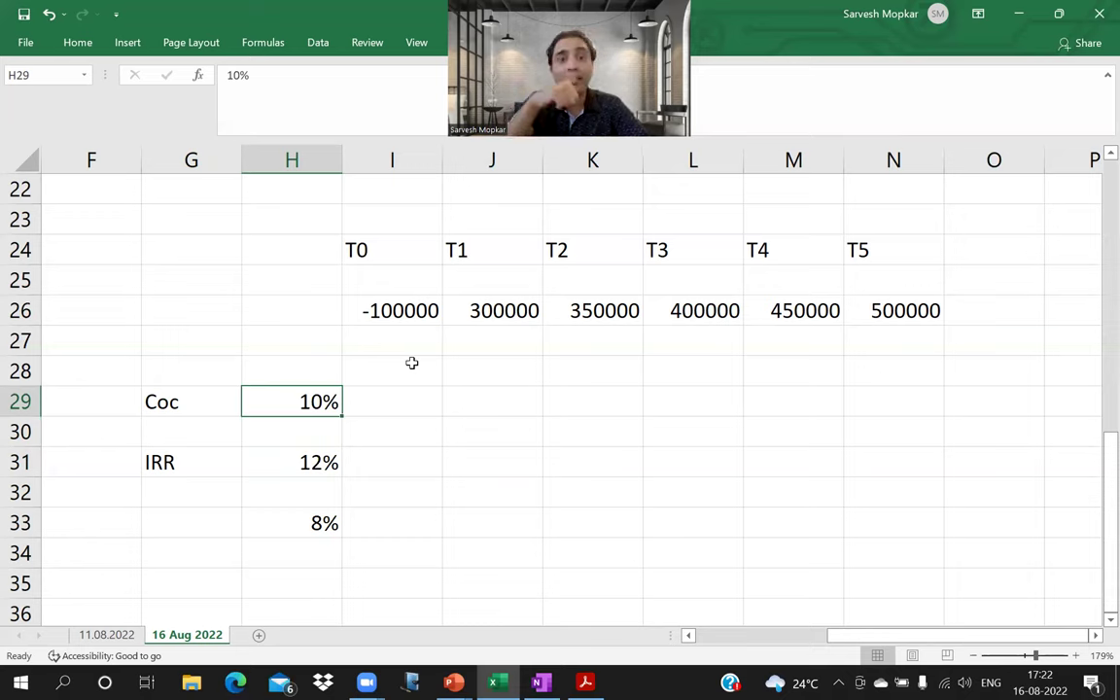
{"action": "key", "text": "Down"}
{"action": "key", "text": "Down"}
{"action": "key", "text": "Down"}
{"action": "key", "text": "Down"}
{"action": "key", "text": "Down"}
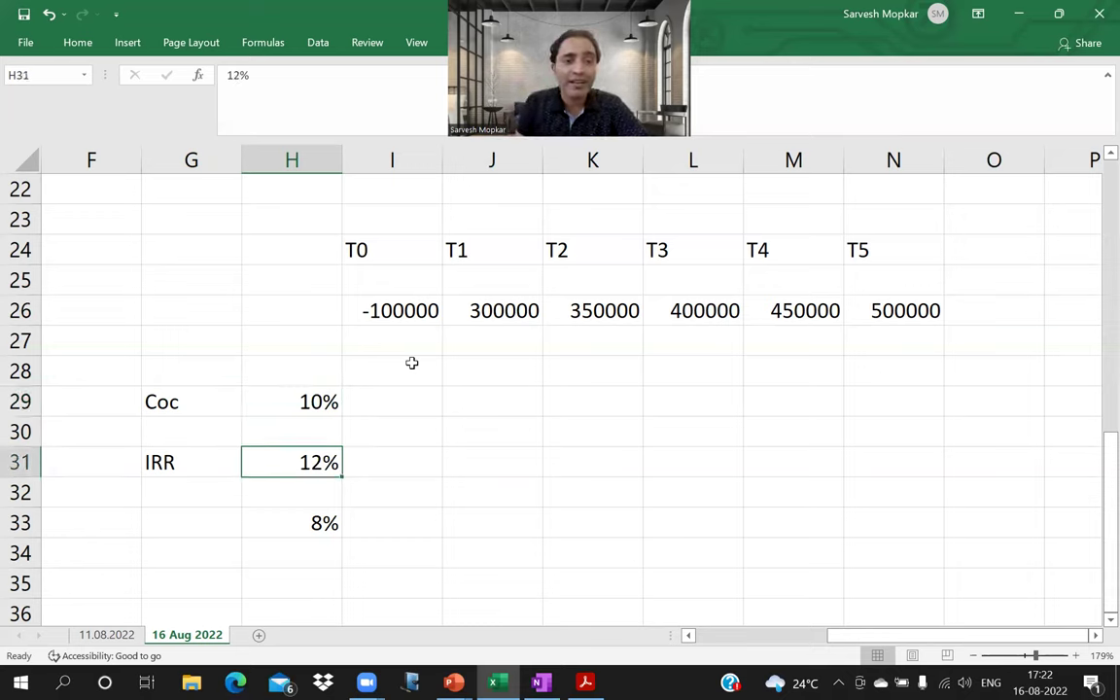
{"action": "key", "text": "Up"}
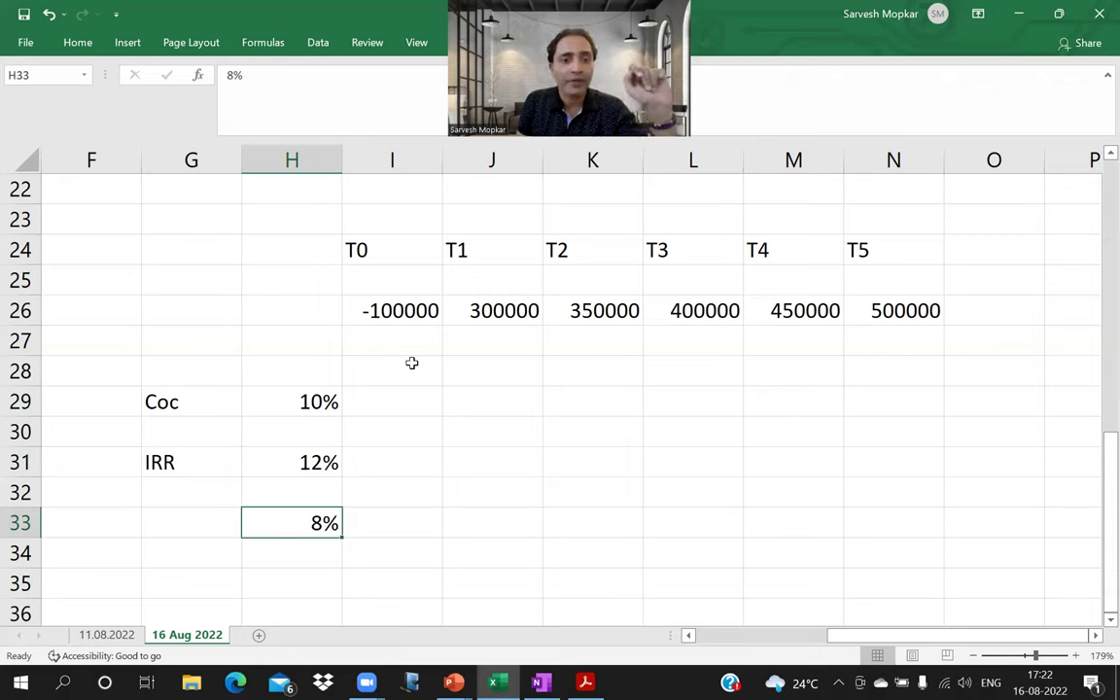
Add the label NPV in cell J28, below the T1 cash flow.
{"action": "key", "text": "Up"}
{"action": "key", "text": "Up"}
{"action": "key", "text": "Up"}
{"action": "key", "text": "Up"}
{"action": "key", "text": "Up"}
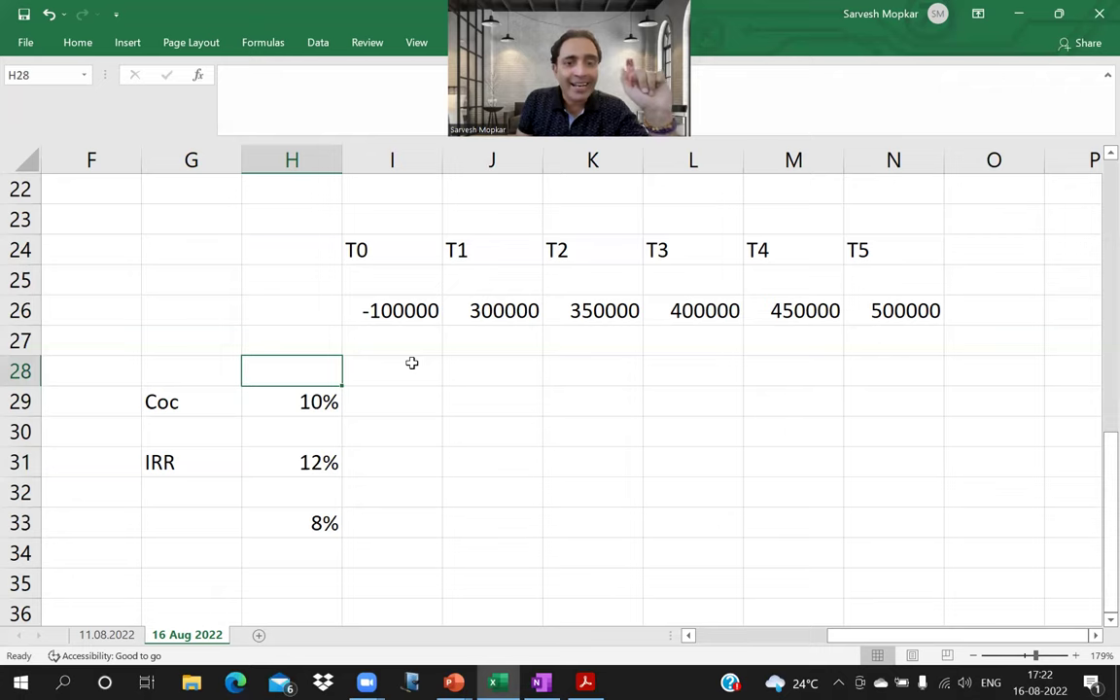
{"action": "key", "text": "Right"}
{"action": "key", "text": "Right"}
{"action": "key", "text": "Right"}
{"action": "key", "text": "Left"}
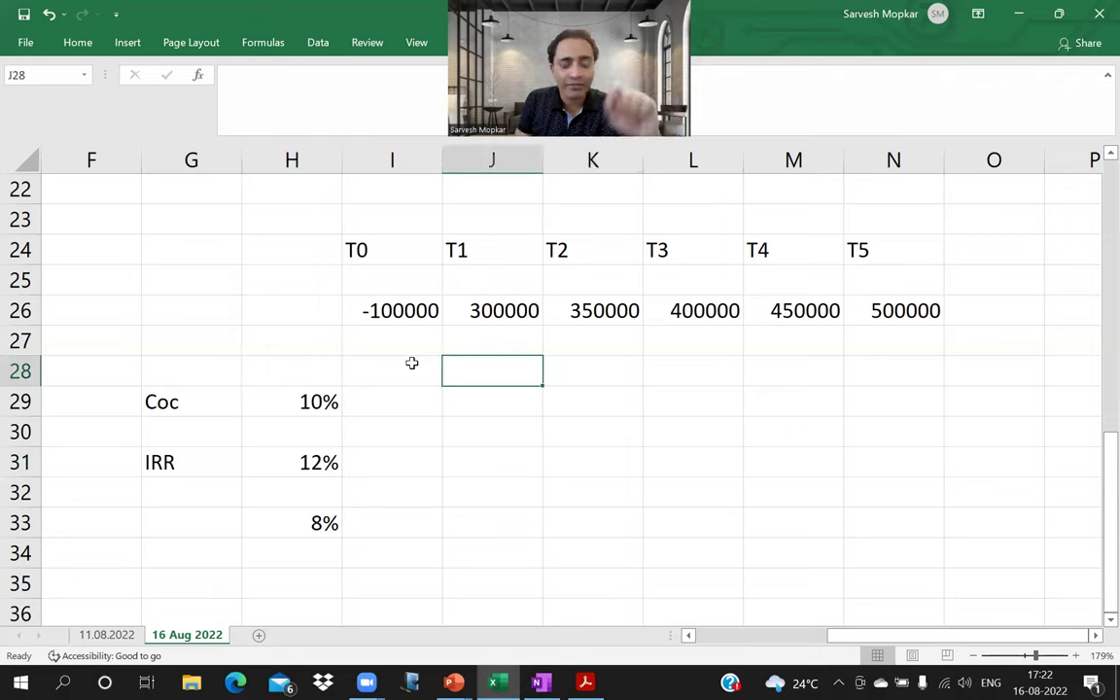
{"action": "type", "text": "NPV"}
{"action": "key", "text": "Return"}
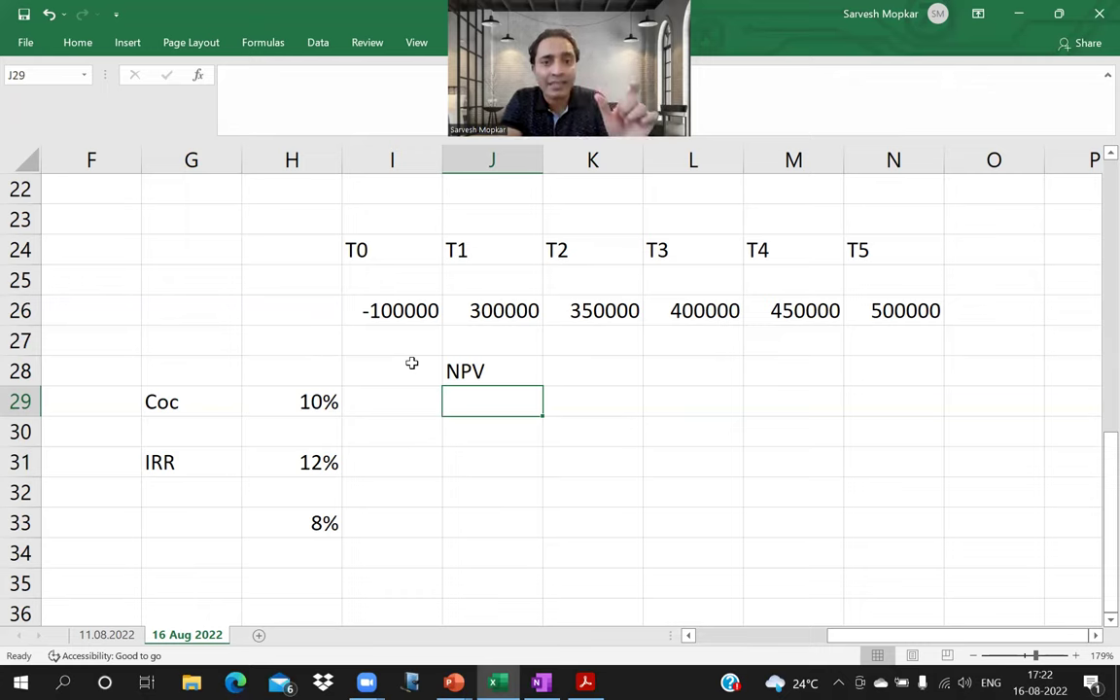
Clear the example rates from H31 and H33, and return to the cell beside the IRR label.
{"action": "key", "text": "Down"}
{"action": "key", "text": "Down"}
{"action": "key", "text": "Left"}
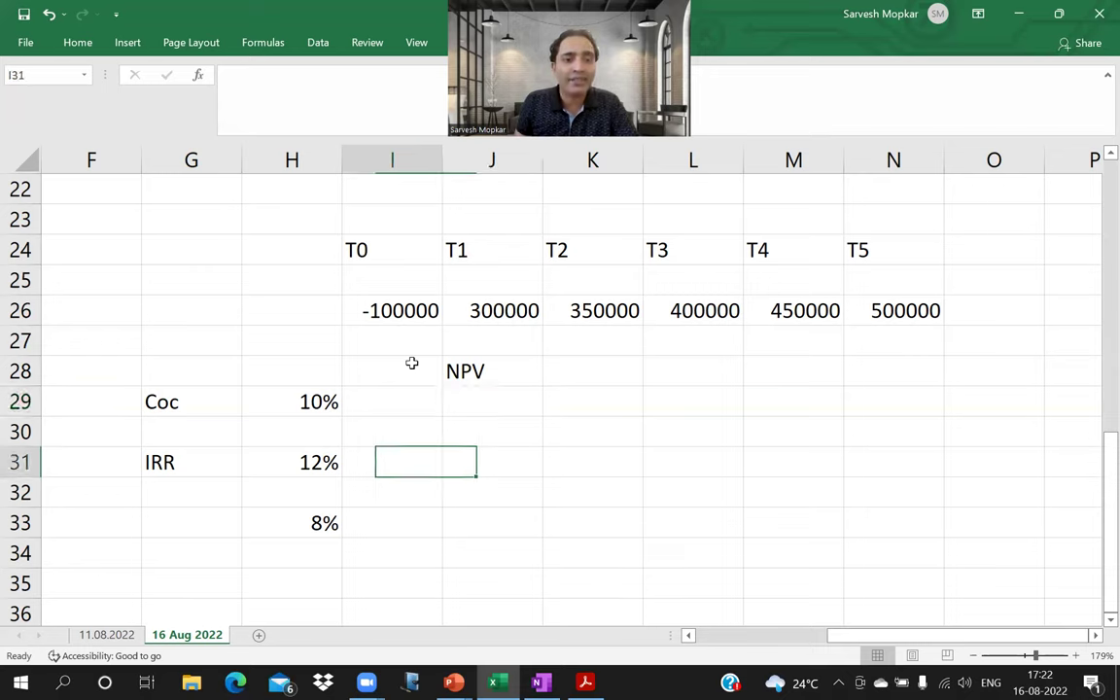
{"action": "key", "text": "Left"}
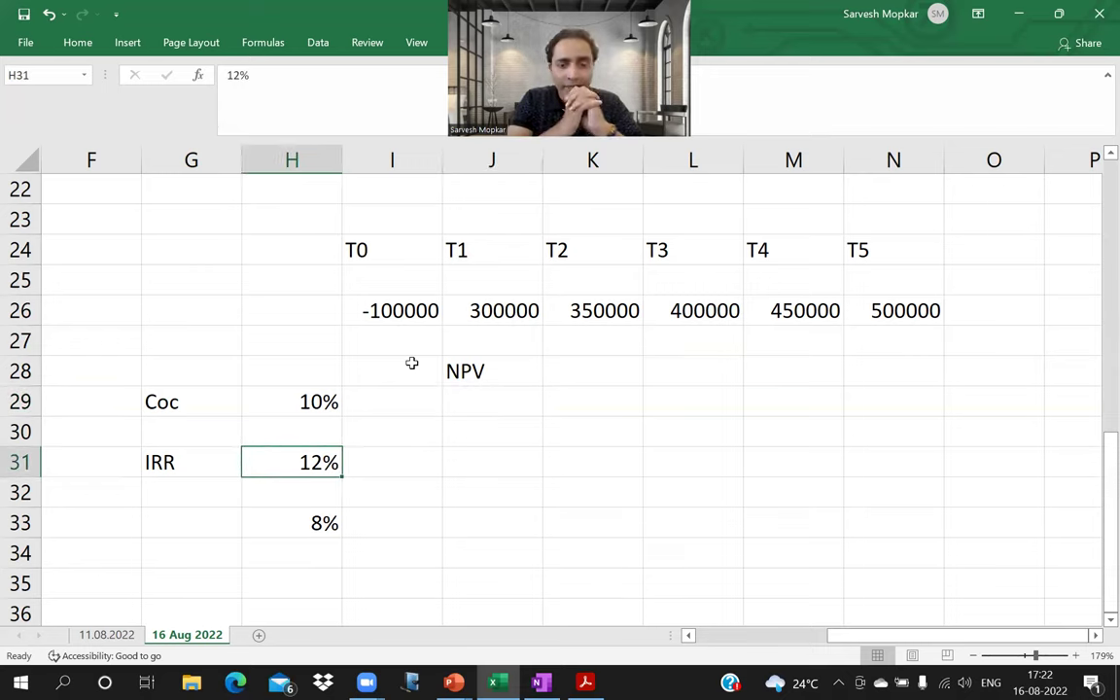
{"action": "key", "text": "Delete"}
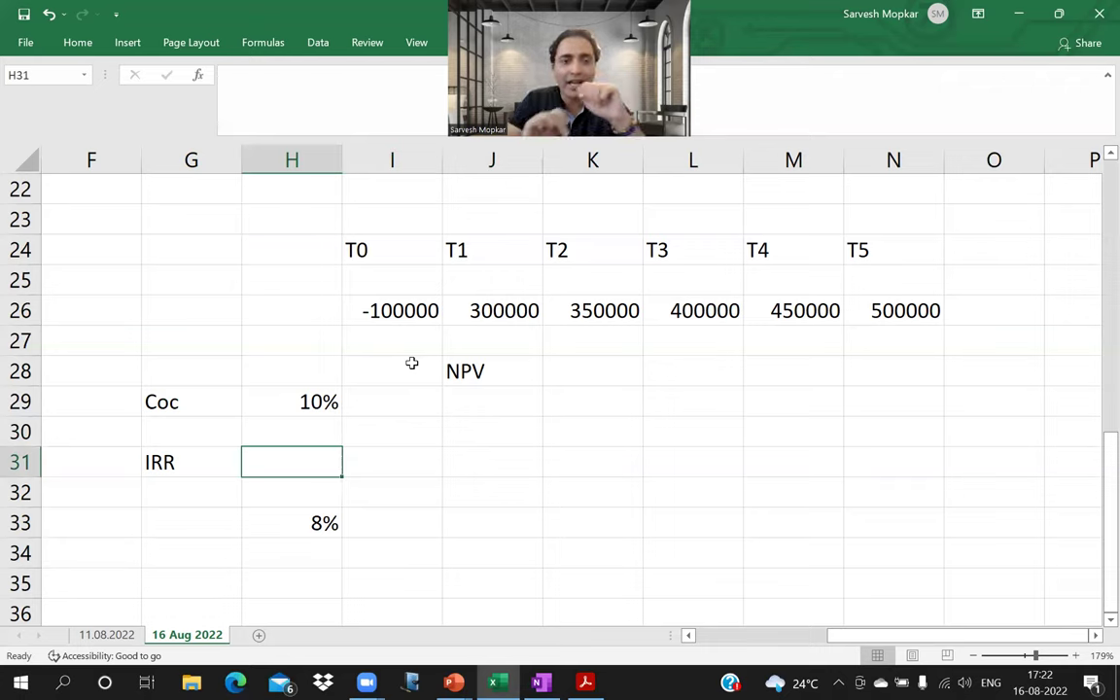
{"action": "key", "text": "Down"}
{"action": "key", "text": "Down"}
{"action": "key", "text": "Delete"}
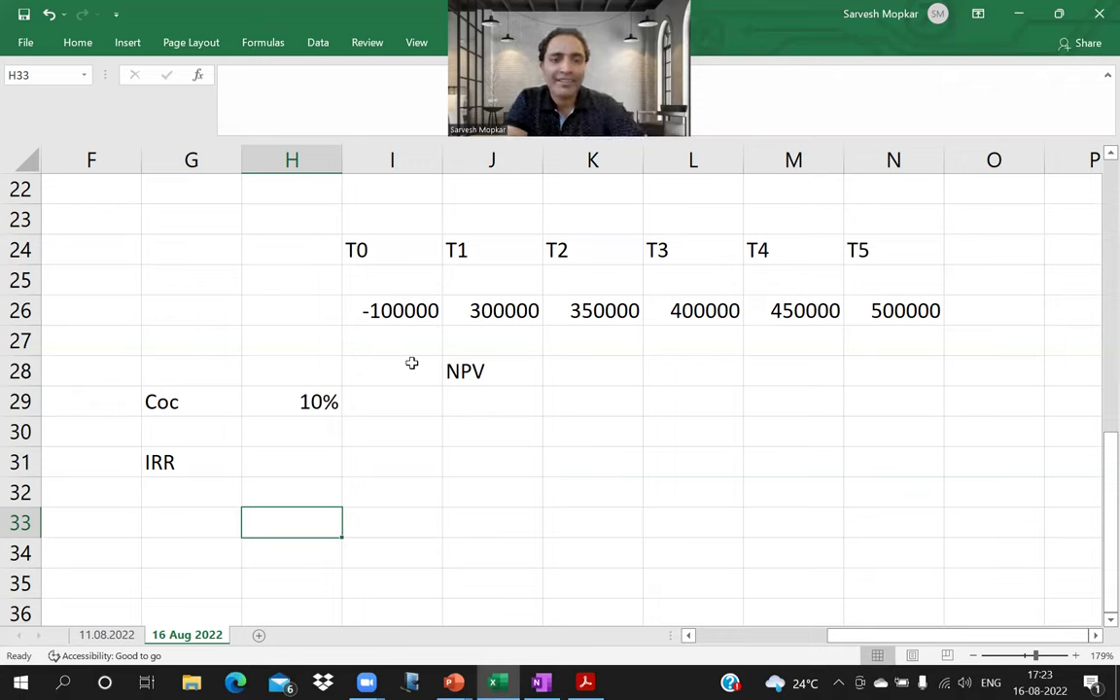
{"action": "key", "text": "Up"}
{"action": "key", "text": "Up"}
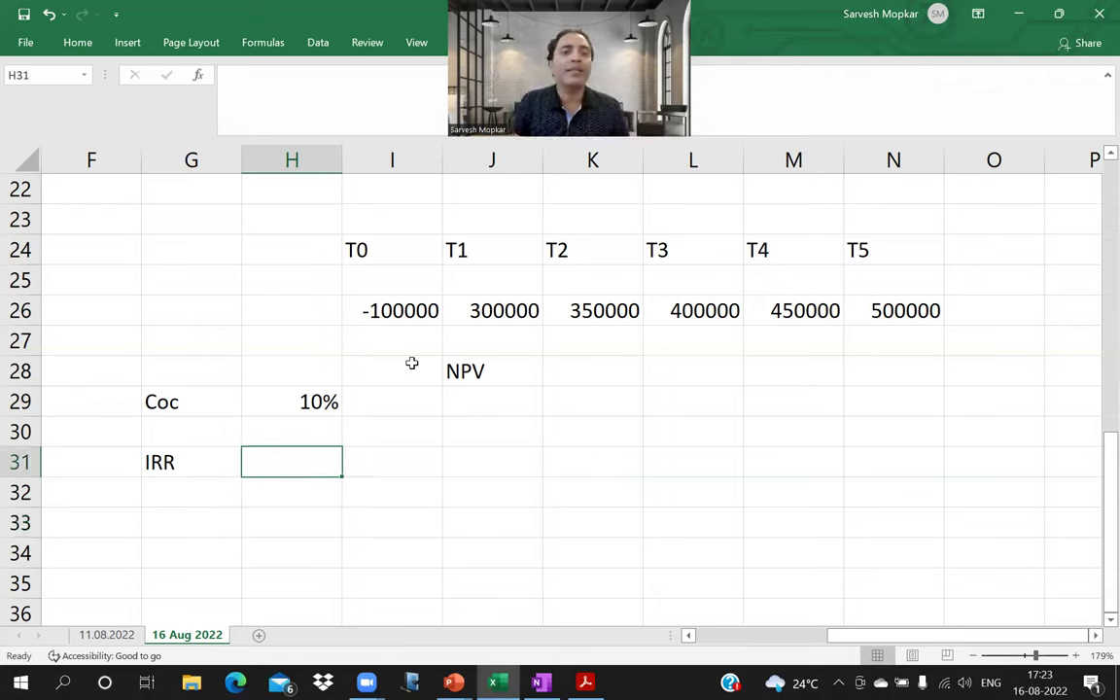
Clear the NPV label from cell J28 below the T1 cash flow.
{"action": "key", "text": "Up"}
{"action": "key", "text": "Right"}
{"action": "key", "text": "Right"}
{"action": "key", "text": "Right"}
{"action": "key", "text": "Up"}
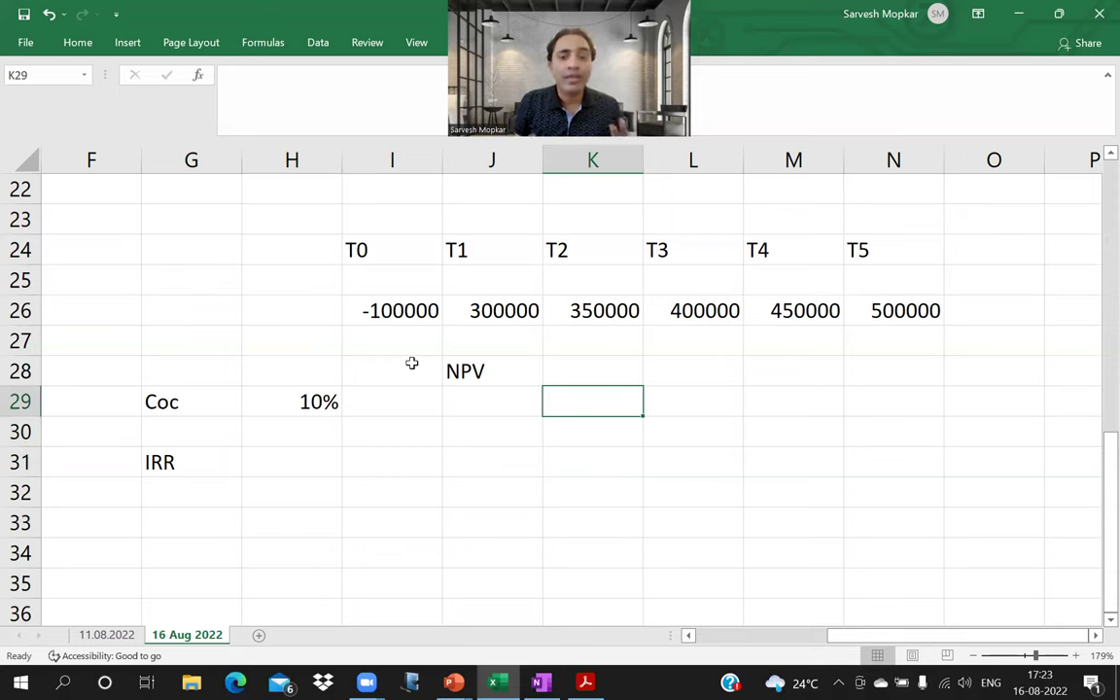
{"action": "key", "text": "Up"}
{"action": "key", "text": "Left"}
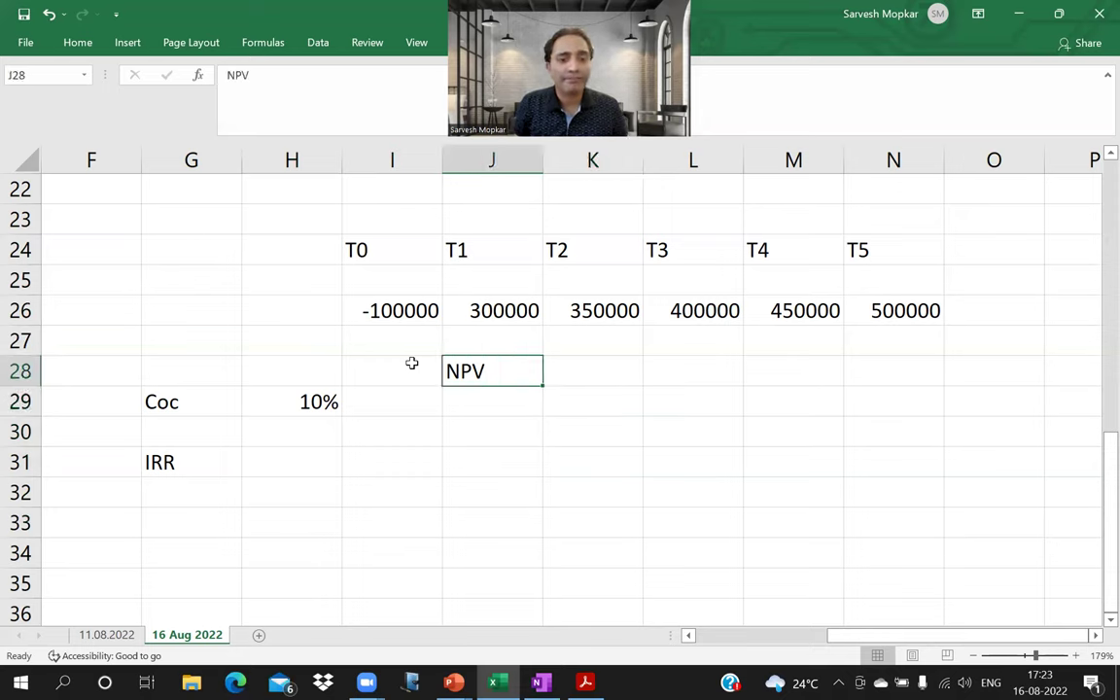
{"action": "key", "text": "Delete"}
Add the label NPV in cell G33, two rows below the IRR label.
{"action": "key", "text": "Down"}
{"action": "key", "text": "Down"}
{"action": "key", "text": "Down"}
{"action": "key", "text": "Down"}
{"action": "key", "text": "Down"}
{"action": "key", "text": "Down"}
{"action": "key", "text": "Left"}
{"action": "key", "text": "Left"}
{"action": "key", "text": "Left"}
{"action": "key", "text": "Up"}
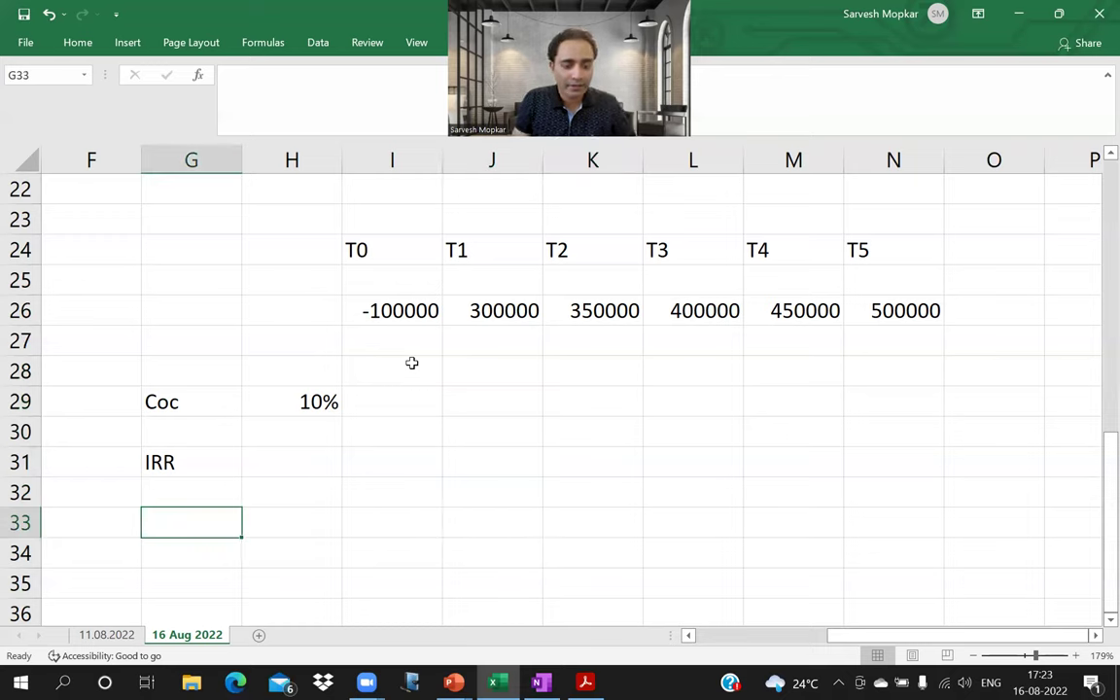
{"action": "type", "text": "NPV"}
{"action": "key", "text": "Return"}
{"action": "key", "text": "Up"}
{"action": "key", "text": "Right"}
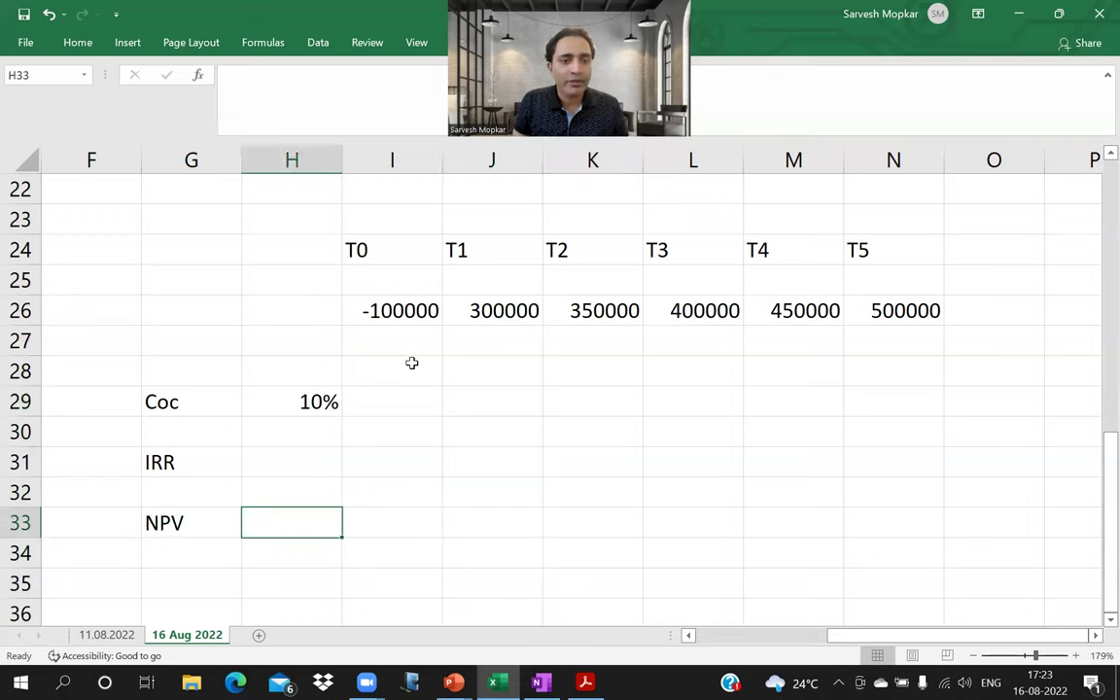
Start the formula =(NPV( in cell I33 with the cost of capital in H29 as the rate.
{"action": "key", "text": "Right"}
{"action": "type", "text": "="}
{"action": "type", "text": "("}
{"action": "type", "text": "NPC"}
{"action": "key", "text": "BackSpace"}
{"action": "type", "text": "V("}
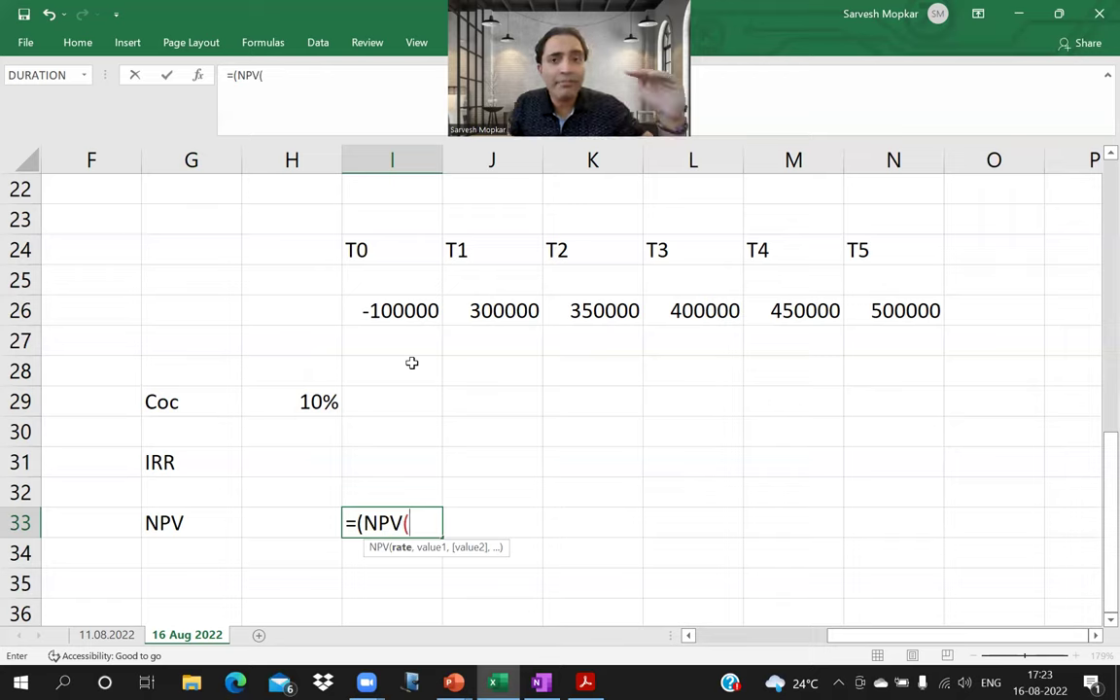
{"action": "key", "text": "Up"}
{"action": "key", "text": "Up"}
{"action": "key", "text": "Up"}
{"action": "key", "text": "Up"}
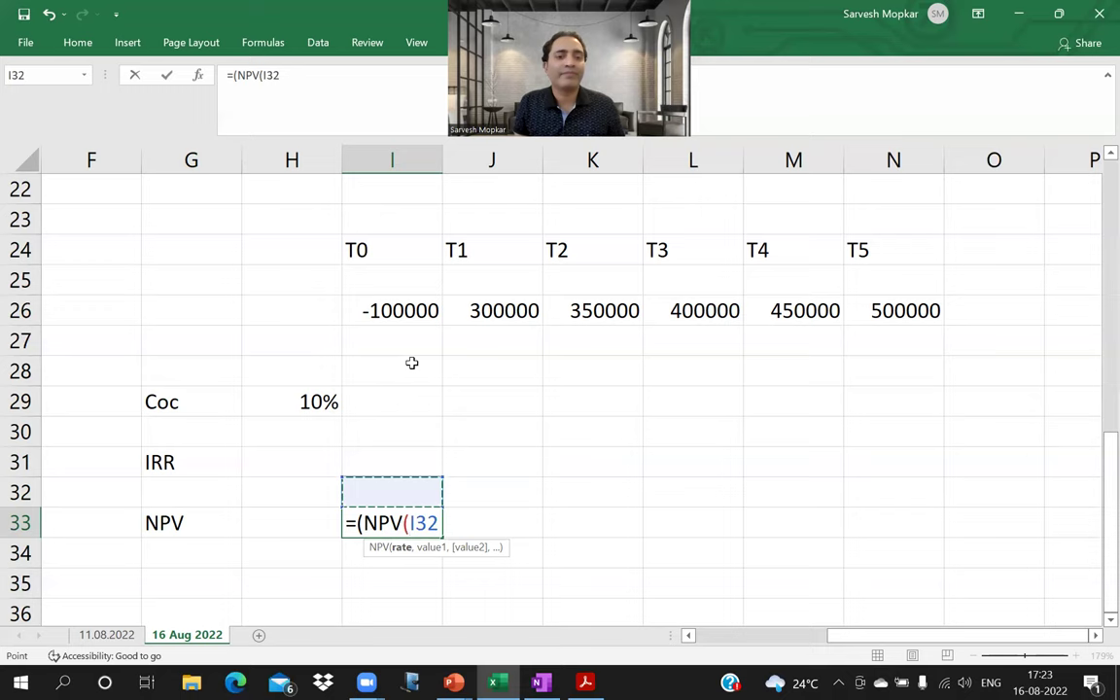
{"action": "key", "text": "Left"}
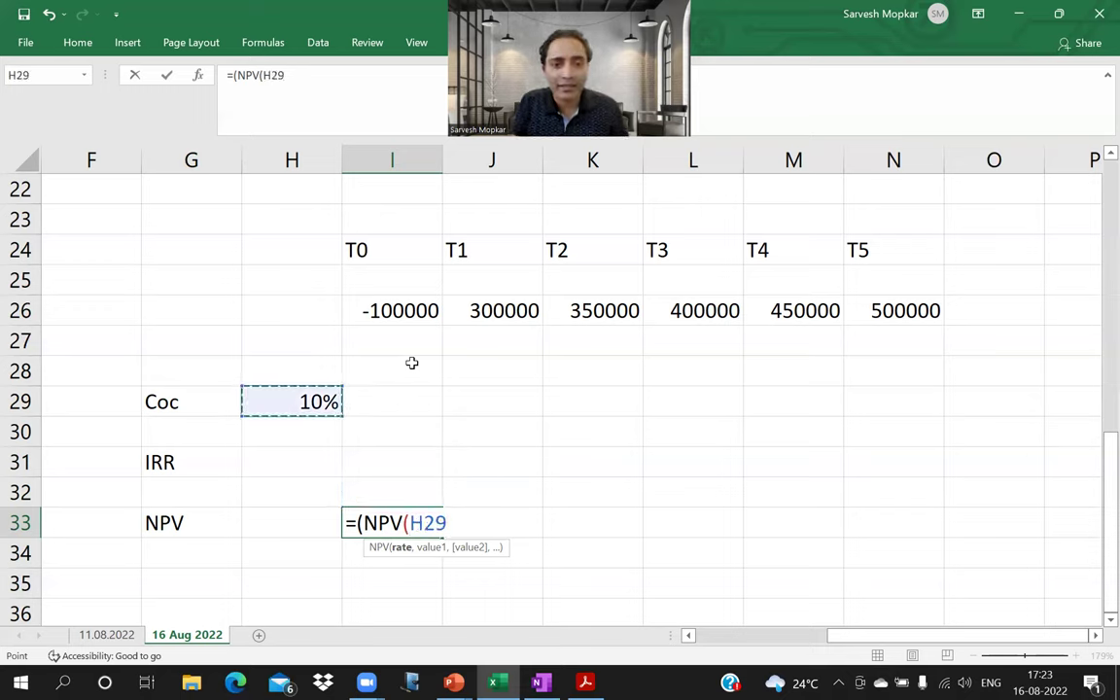
Supply the T1 to T5 cash flows J26:N26 as the NPV values and close the function's parenthesis.
{"action": "type", "text": ","}
{"action": "key", "text": "Up"}
{"action": "key", "text": "Up"}
{"action": "key", "text": "Up"}
{"action": "key", "text": "Up"}
{"action": "key", "text": "Up"}
{"action": "key", "text": "Up"}
{"action": "key", "text": "Up"}
{"action": "key", "text": "Right"}
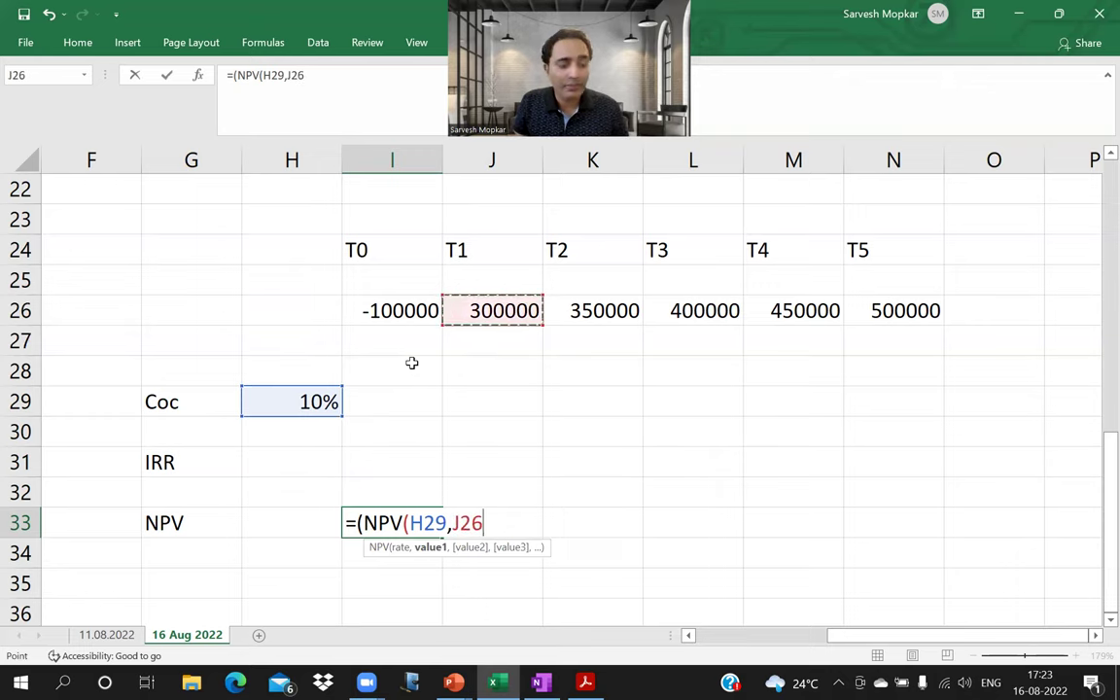
{"action": "key", "text": "shift+Right"}
{"action": "key", "text": "shift+Right"}
{"action": "key", "text": "shift+Right"}
{"action": "key", "text": "shift+Right"}
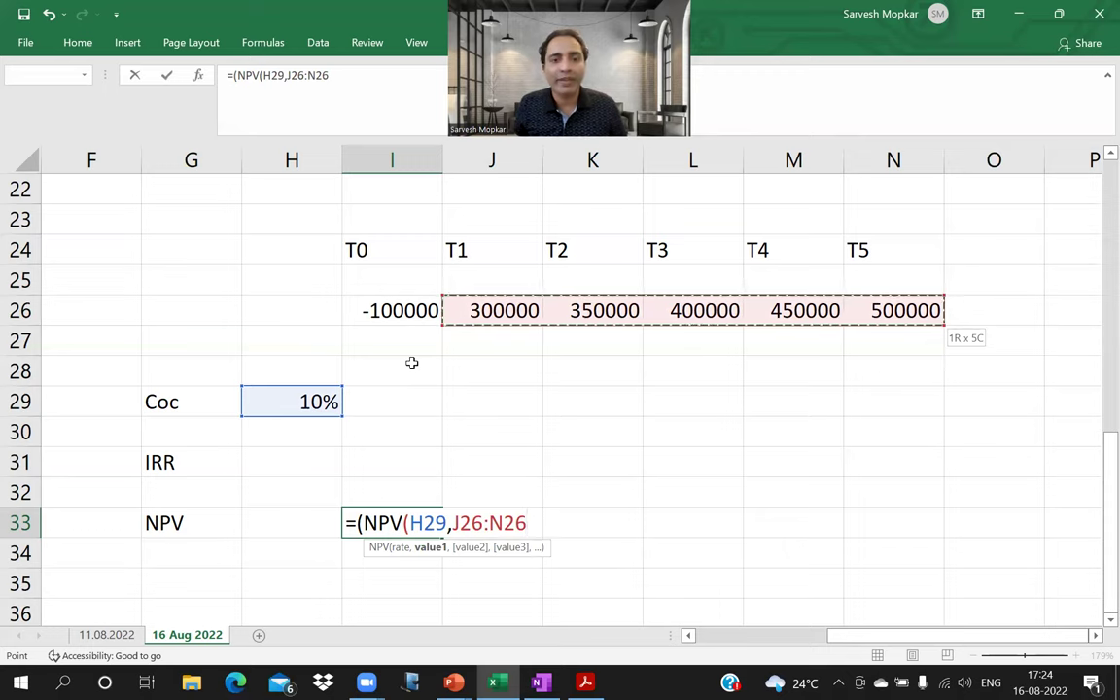
{"action": "type", "text": ")"}
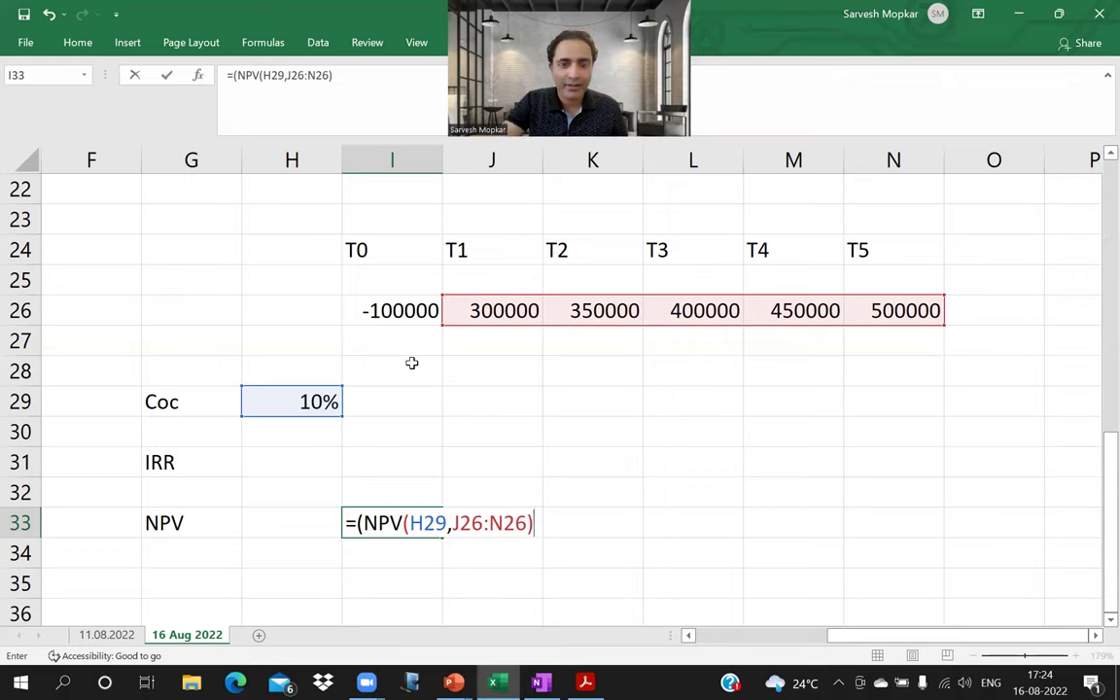
{"action": "type", "text": ")"}
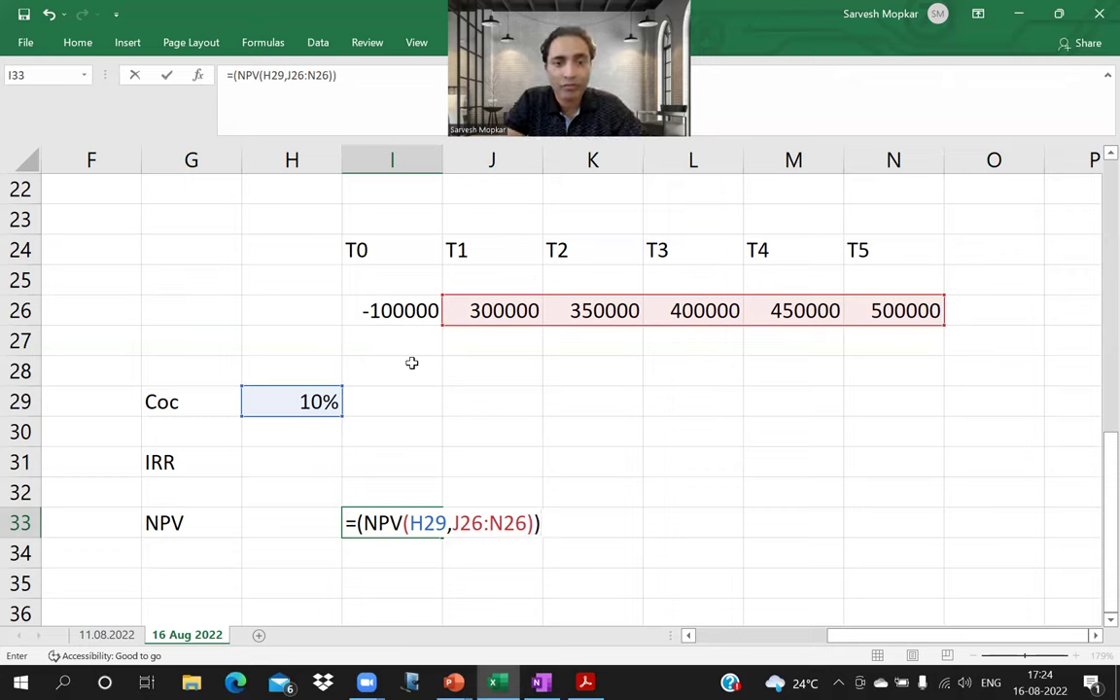
{"action": "key", "text": "BackSpace"}
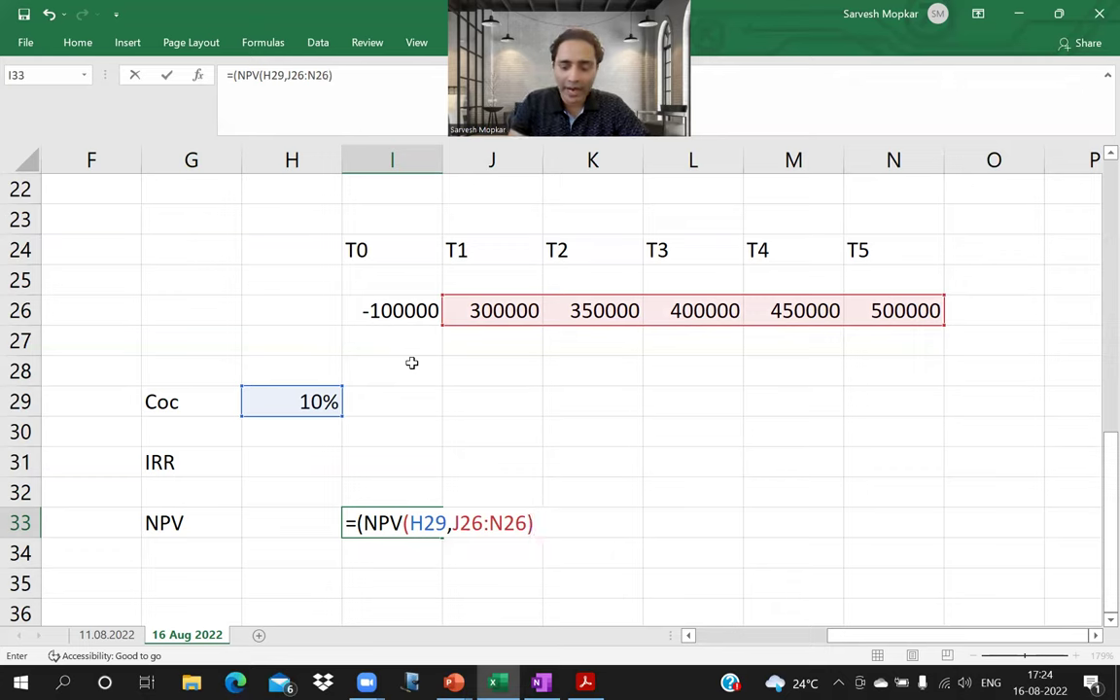
Add the T0 outflow in I26 to the NPV function and complete the formula as =(NPV(H29,J26:N26)+I26).
{"action": "type", "text": "+"}
{"action": "key", "text": "Up"}
{"action": "key", "text": "Up"}
{"action": "key", "text": "Up"}
{"action": "key", "text": "Up"}
{"action": "key", "text": "Up"}
{"action": "key", "text": "Up"}
{"action": "key", "text": "Up"}
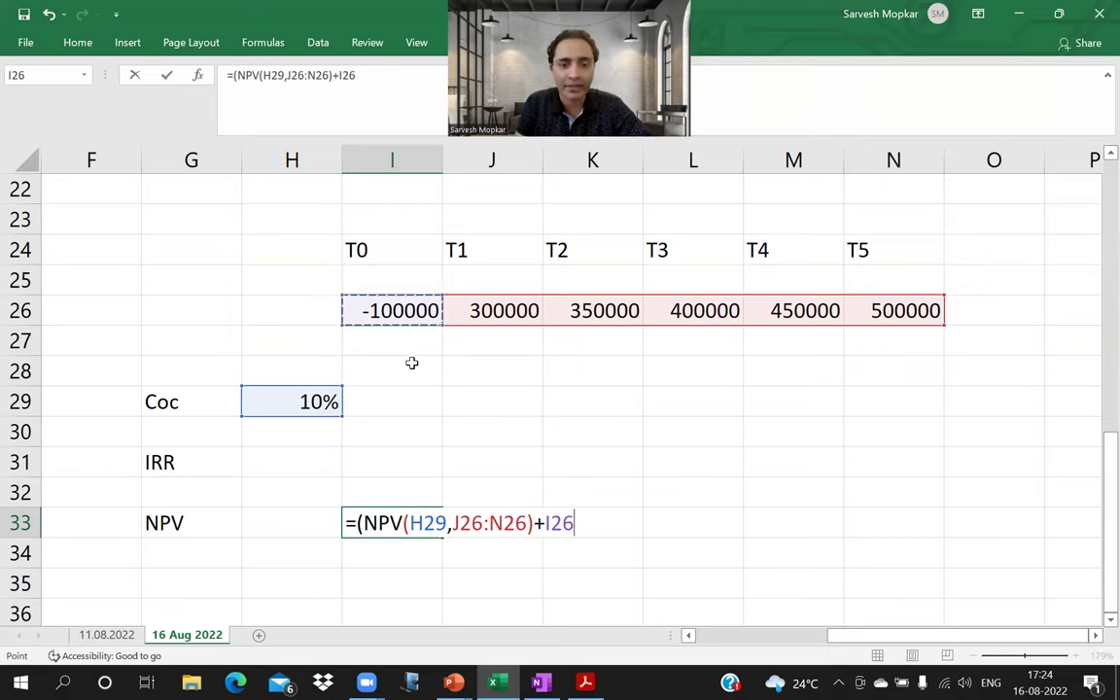
{"action": "type", "text": ")"}
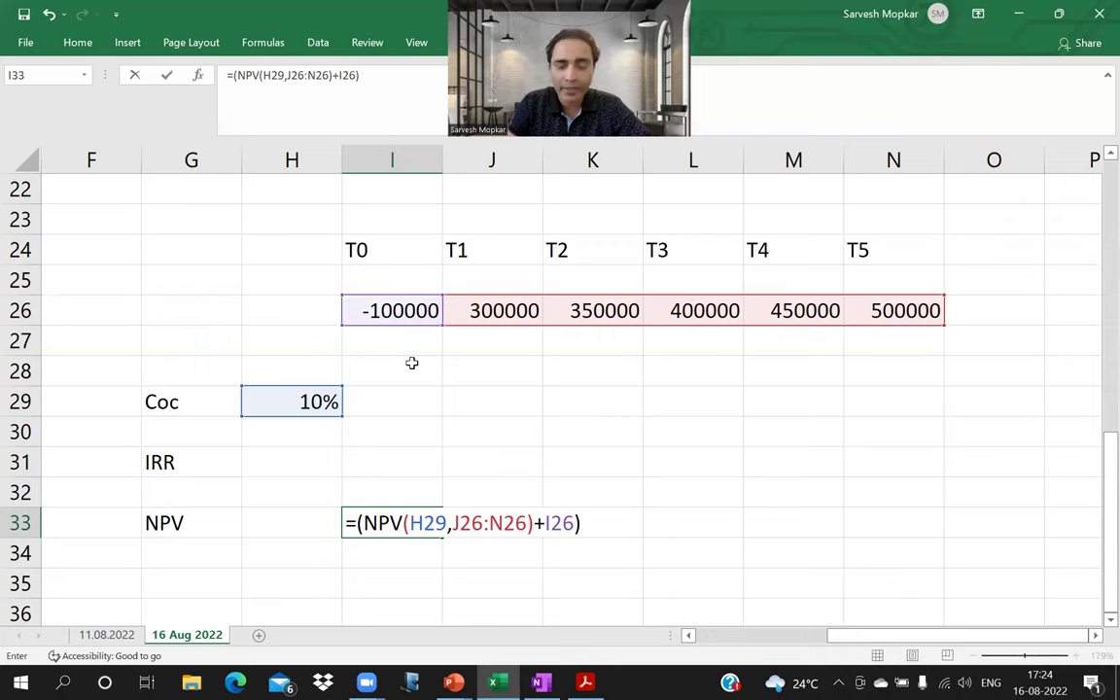
{"action": "key", "text": "Return"}
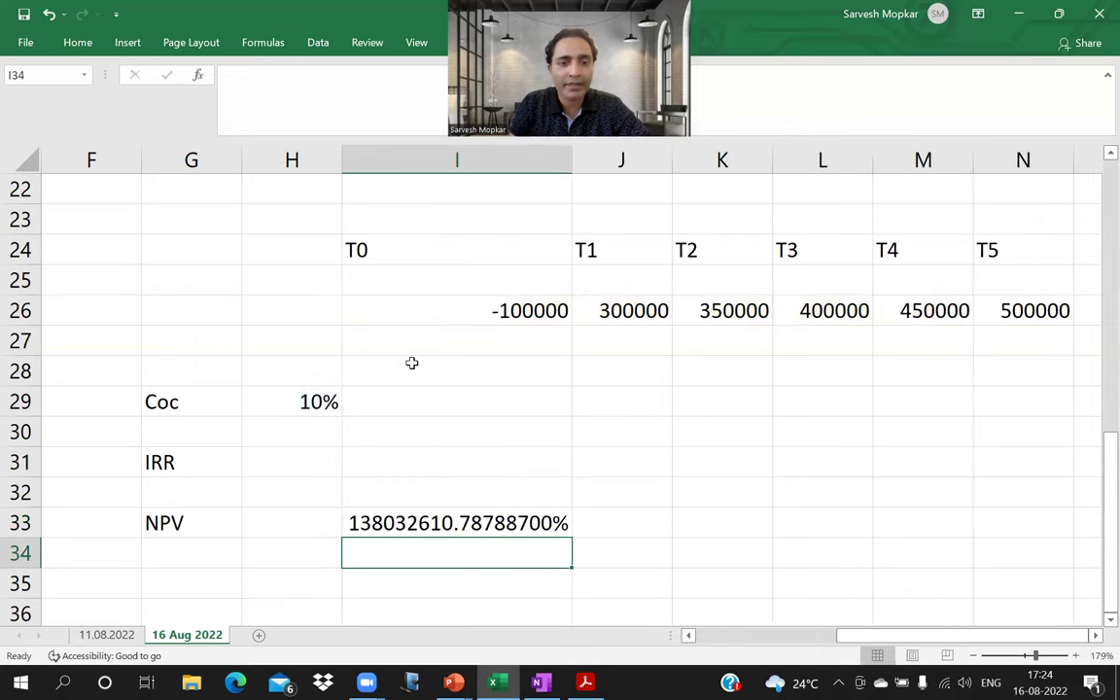
Change the format of the NPV result in I33 to Number.
{"action": "key", "text": "Up"}
{"action": "key", "text": "ctrl+F1"}
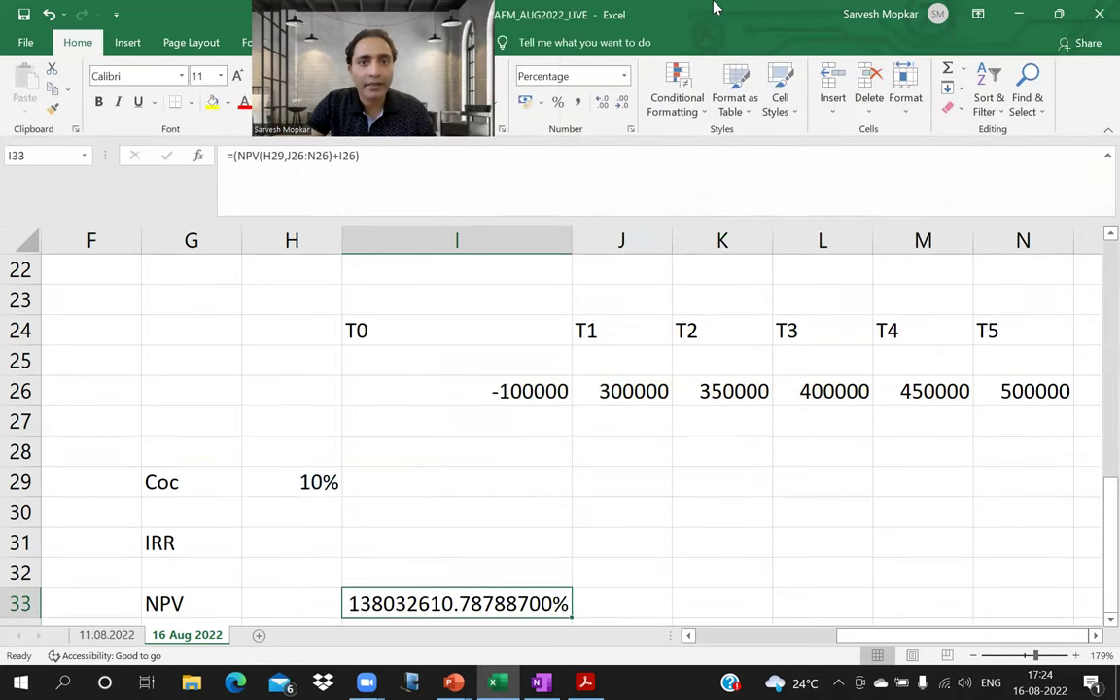
{"action": "left_click", "coordinate": [623, 75]}
{"action": "left_click", "coordinate": [575, 151]}
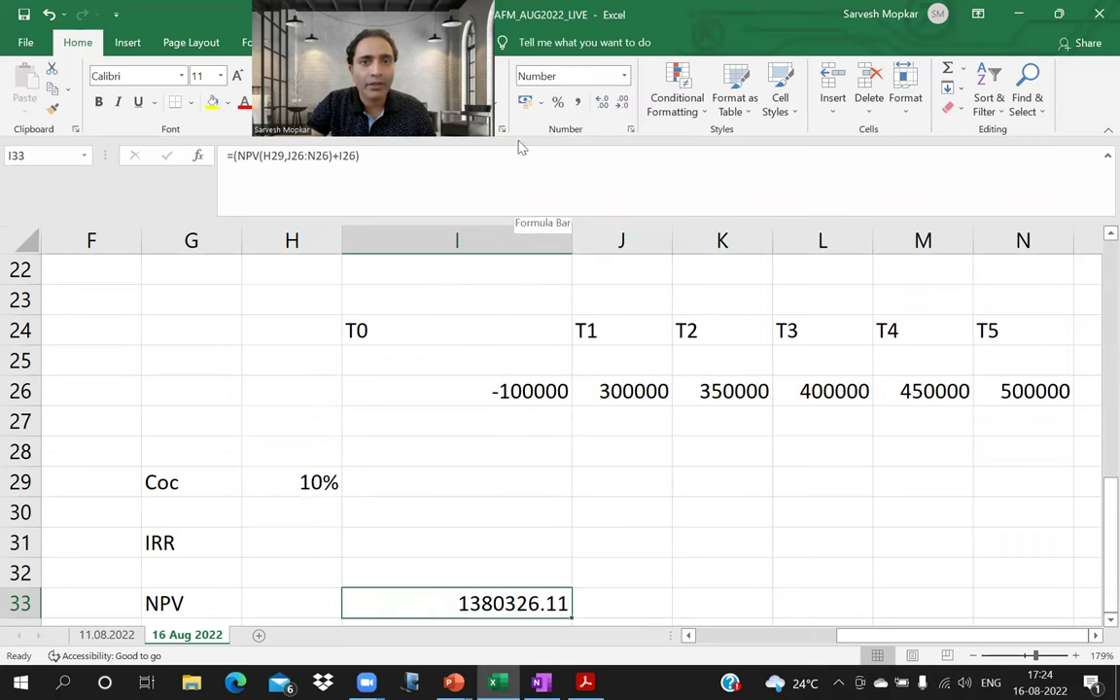
{"action": "scroll", "coordinate": [513, 477], "scroll_direction": "down", "scroll_amount": 1}
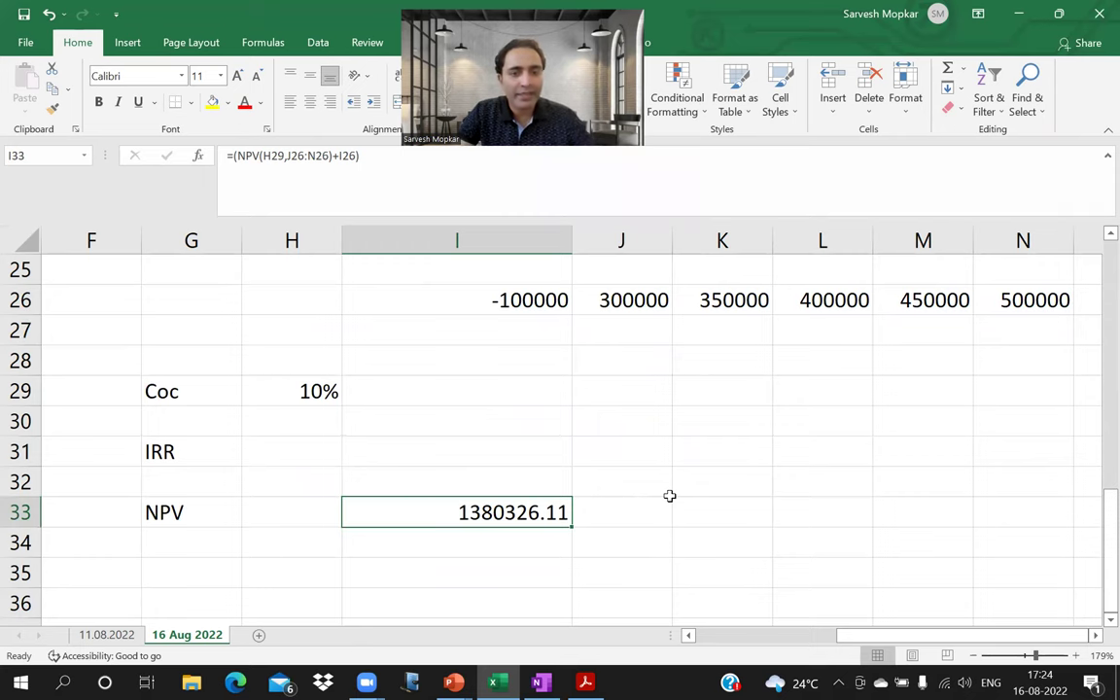
Examine the NPV formula in I33 and compare the T0 outflow with the T1 to T5 inflows.
{"action": "key", "text": "F2"}
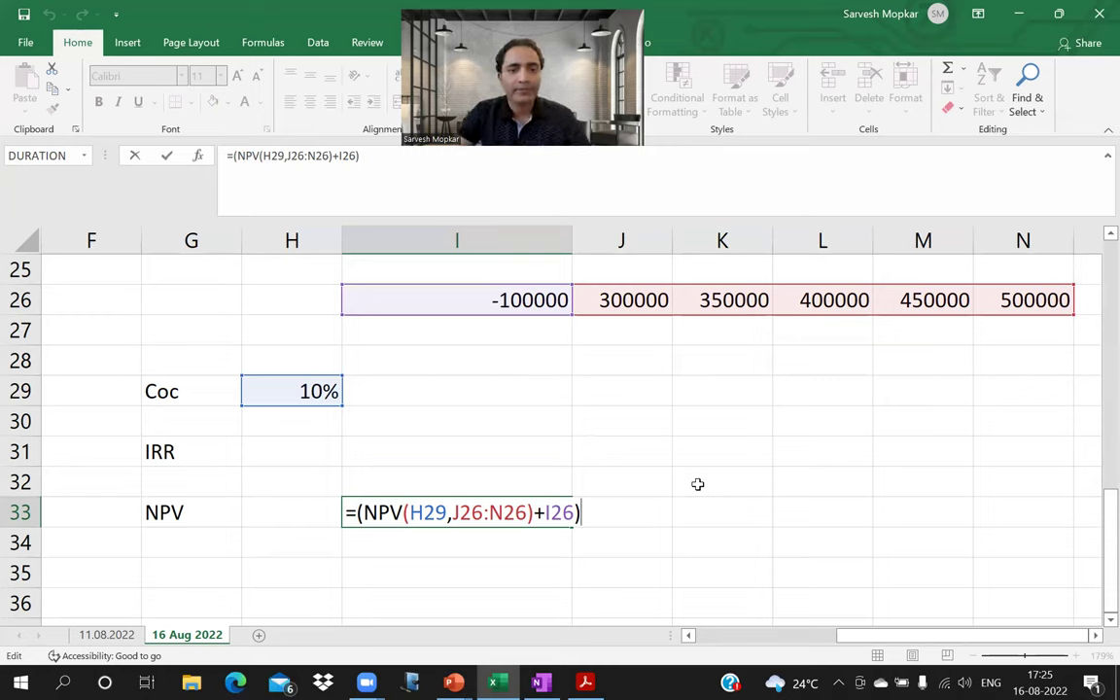
{"action": "key", "text": "ctrl+Return"}
{"action": "left_click", "coordinate": [620, 303]}
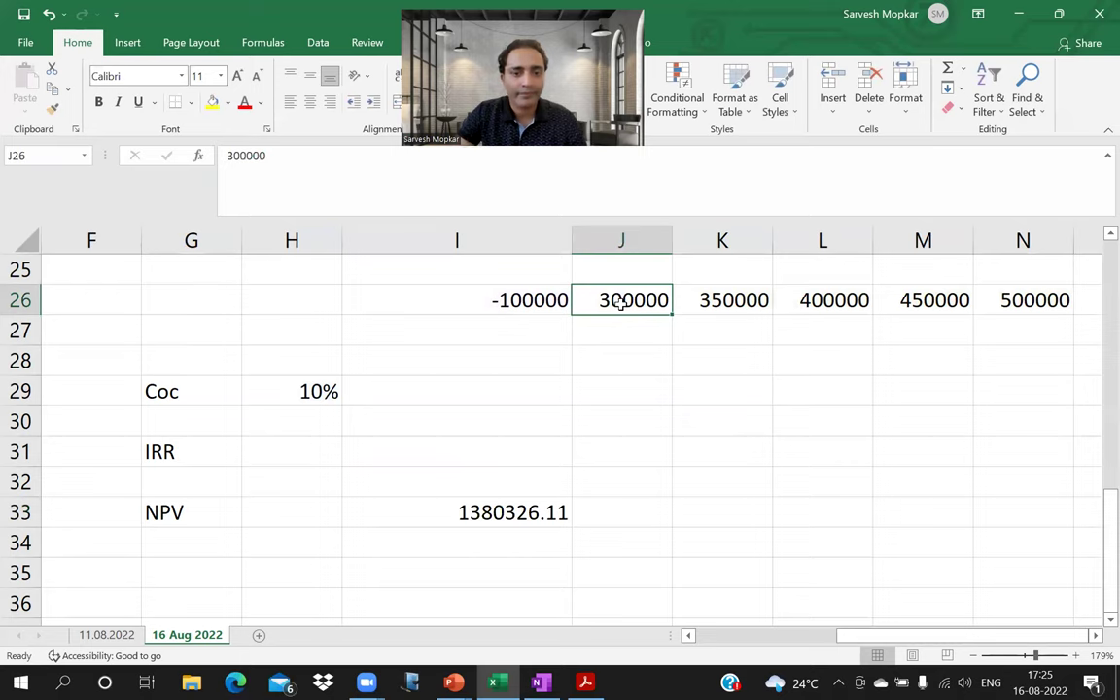
{"action": "key", "text": "Left"}
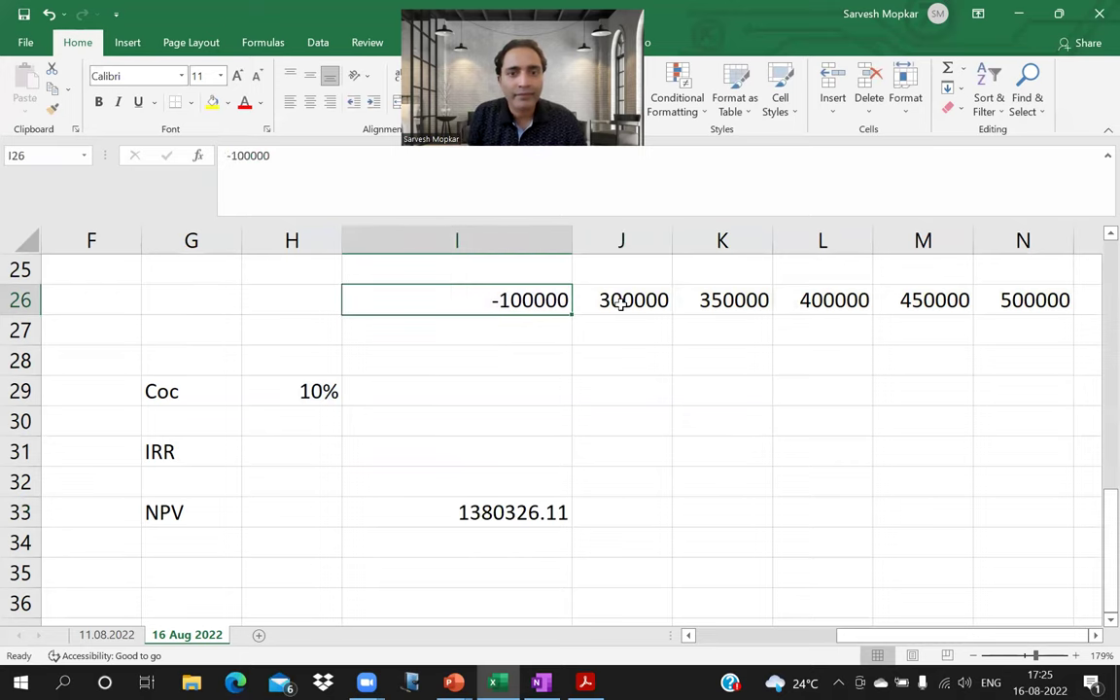
{"action": "left_click", "coordinate": [620, 304]}
{"action": "key", "text": "Right"}
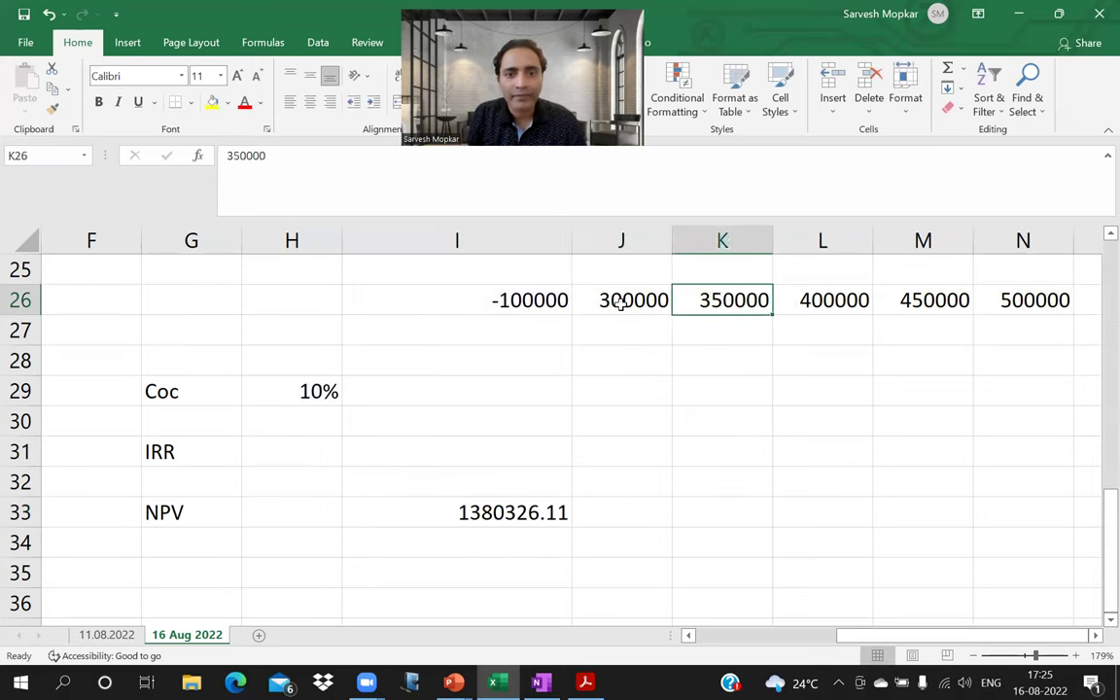
{"action": "key", "text": "Left"}
{"action": "key", "text": "shift+Right"}
{"action": "key", "text": "shift+Right"}
{"action": "key", "text": "shift+Right"}
{"action": "key", "text": "shift+Right"}
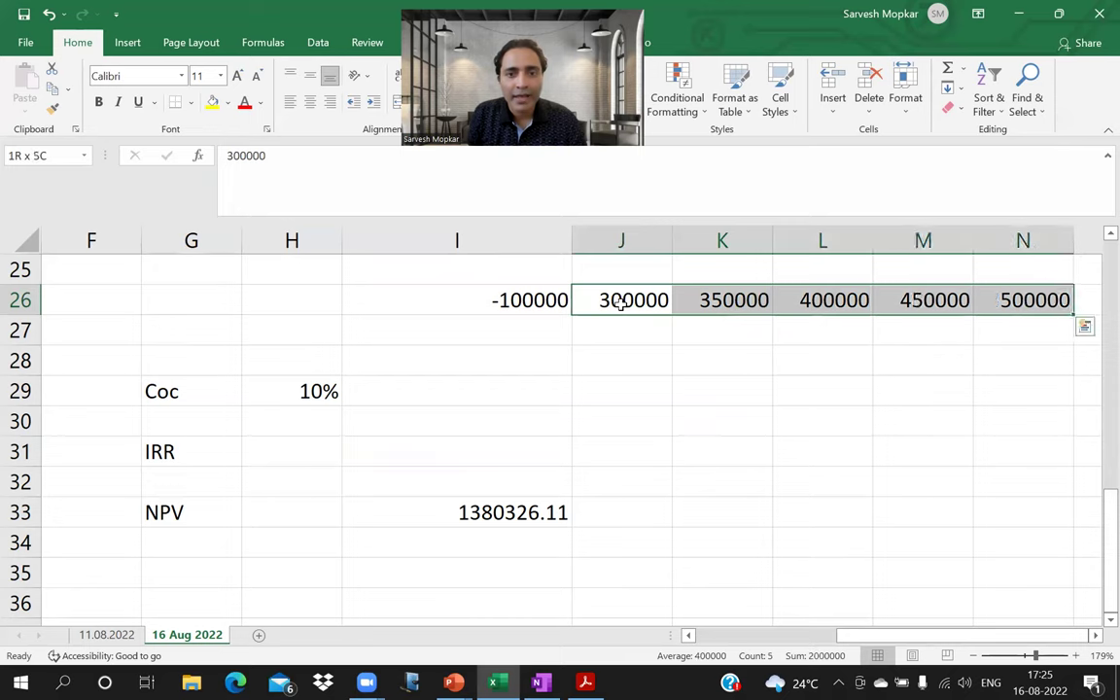
{"action": "key", "text": "Left"}
{"action": "key", "text": "Right"}
{"action": "key", "text": "Right"}
{"action": "key", "text": "Left"}
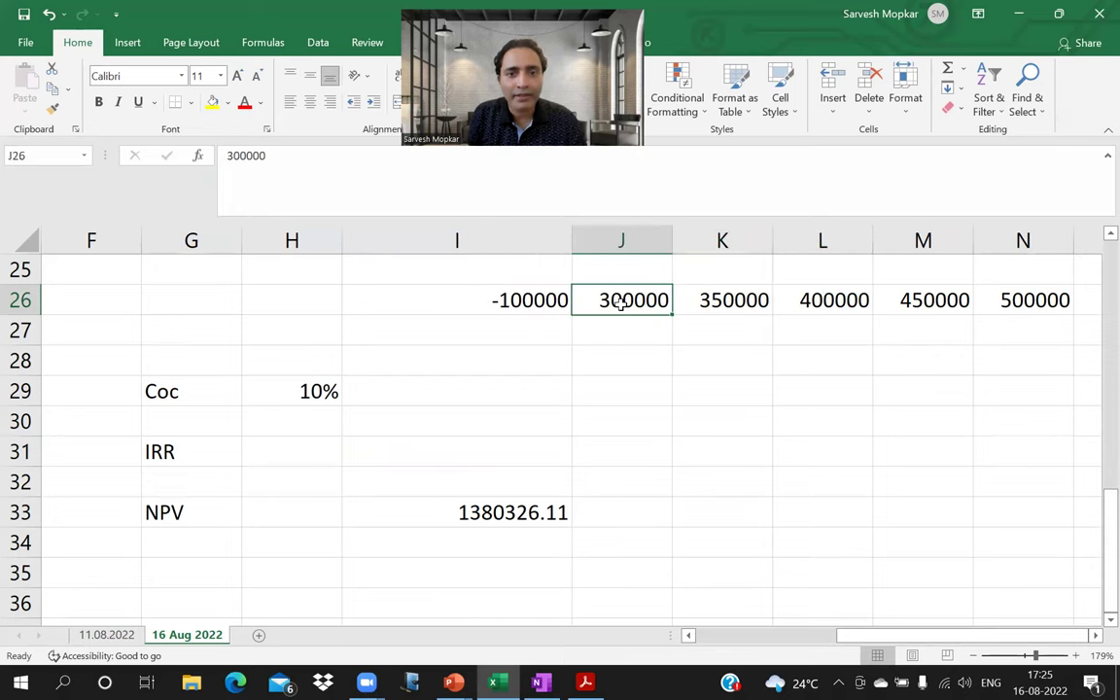
{"action": "key", "text": "Left"}
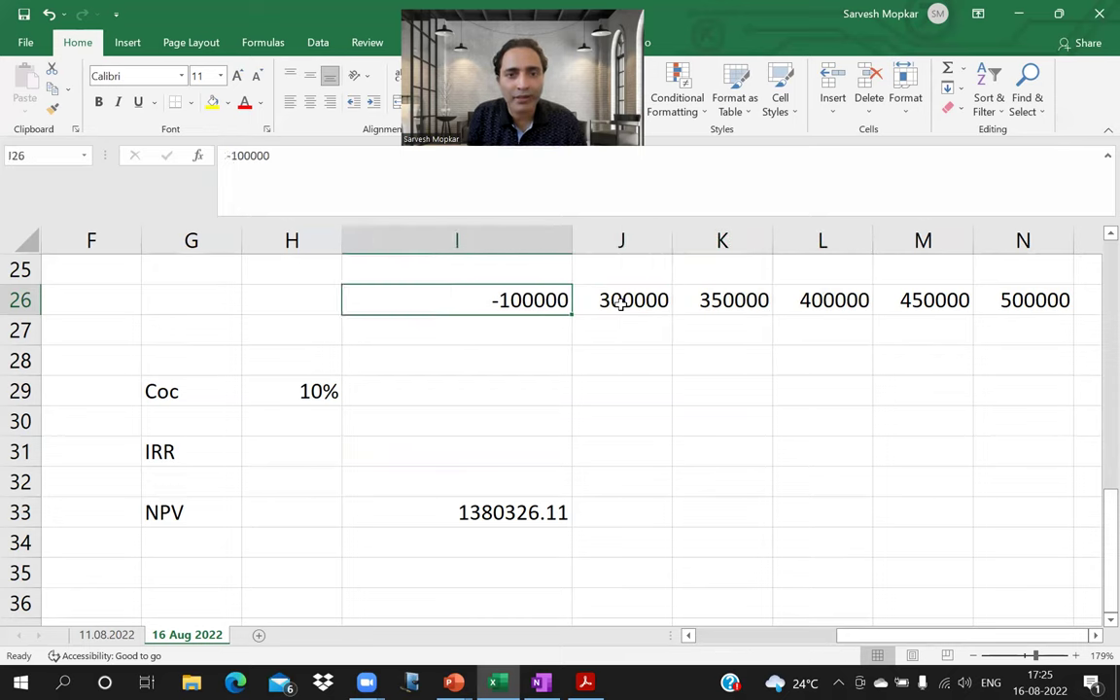
Reduce the T1 cash flow in J26 to 30000 and the T2 cash flow in K26 to 35000.
{"action": "key", "text": "Right"}
{"action": "key", "text": "F2"}
{"action": "key", "text": "BackSpace"}
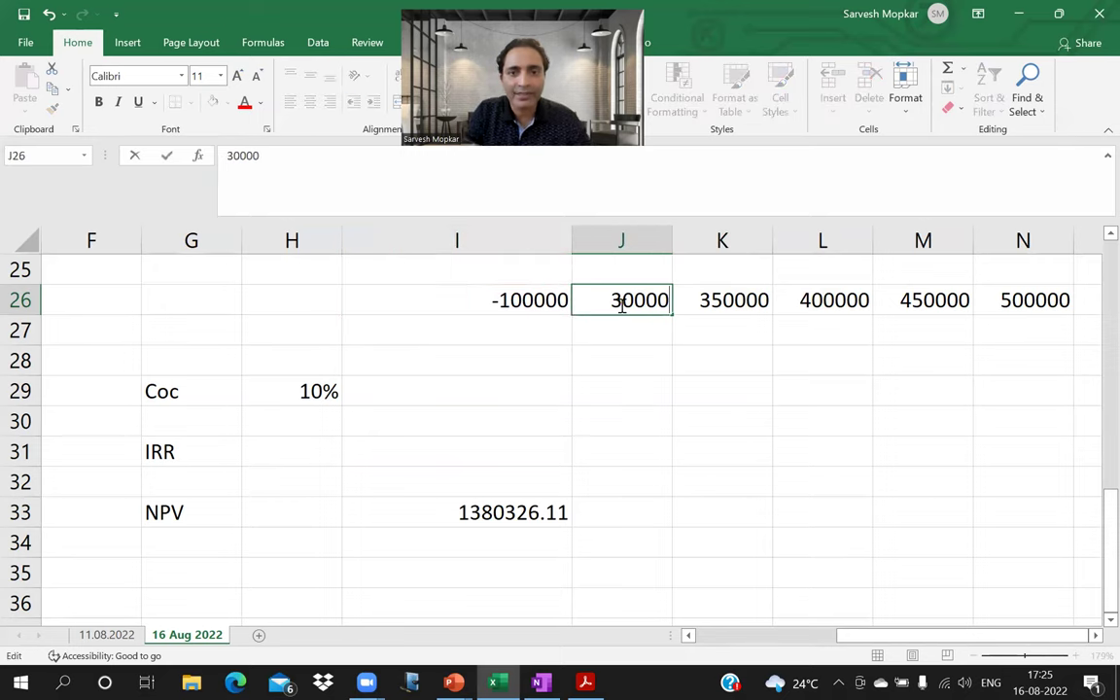
{"action": "key", "text": "Return"}
{"action": "key", "text": "Up"}
{"action": "key", "text": "Right"}
{"action": "key", "text": "F2"}
{"action": "key", "text": "BackSpace"}
{"action": "key", "text": "Return"}
{"action": "key", "text": "Up"}
{"action": "key", "text": "Right"}
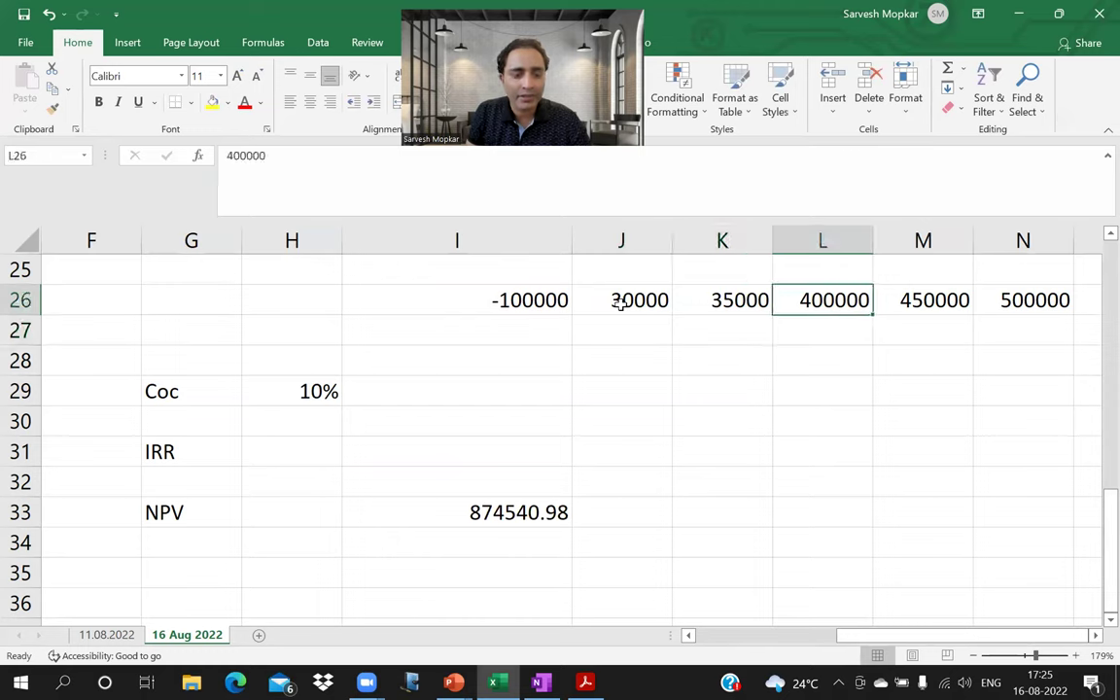
Reduce the T3 cash flow in L26 to 40000 and the T4 cash flow in M26 to 45000.
{"action": "key", "text": "F2"}
{"action": "key", "text": "BackSpace"}
{"action": "key", "text": "Return"}
{"action": "key", "text": "Up"}
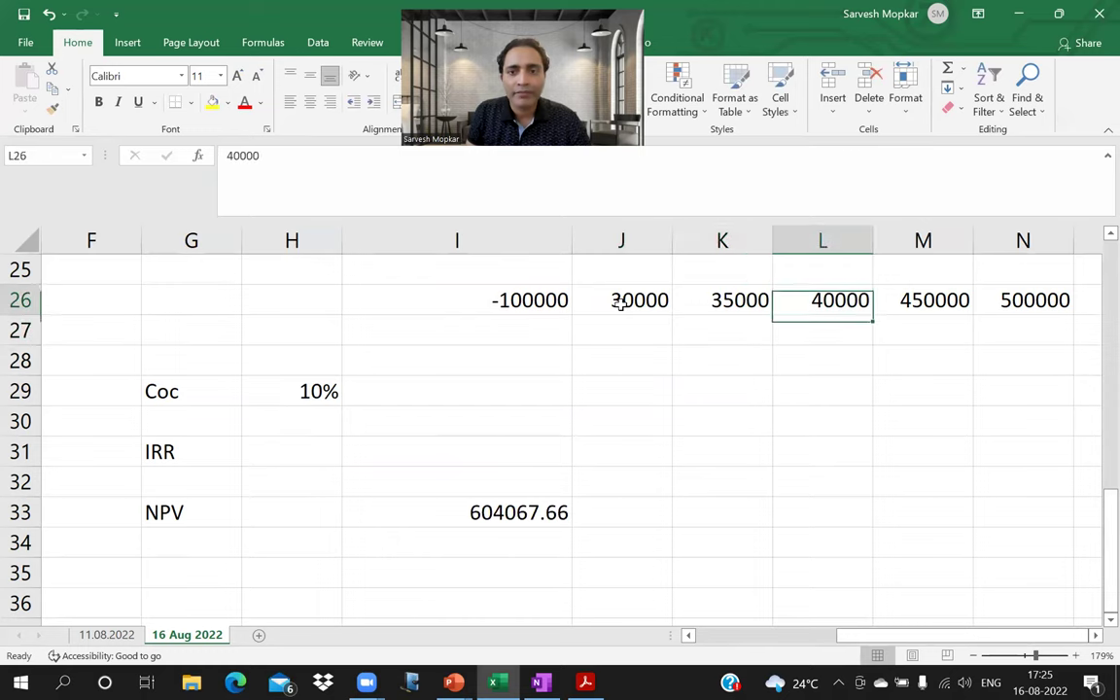
{"action": "key", "text": "Right"}
{"action": "key", "text": "F2"}
{"action": "key", "text": "BackSpace"}
{"action": "key", "text": "Return"}
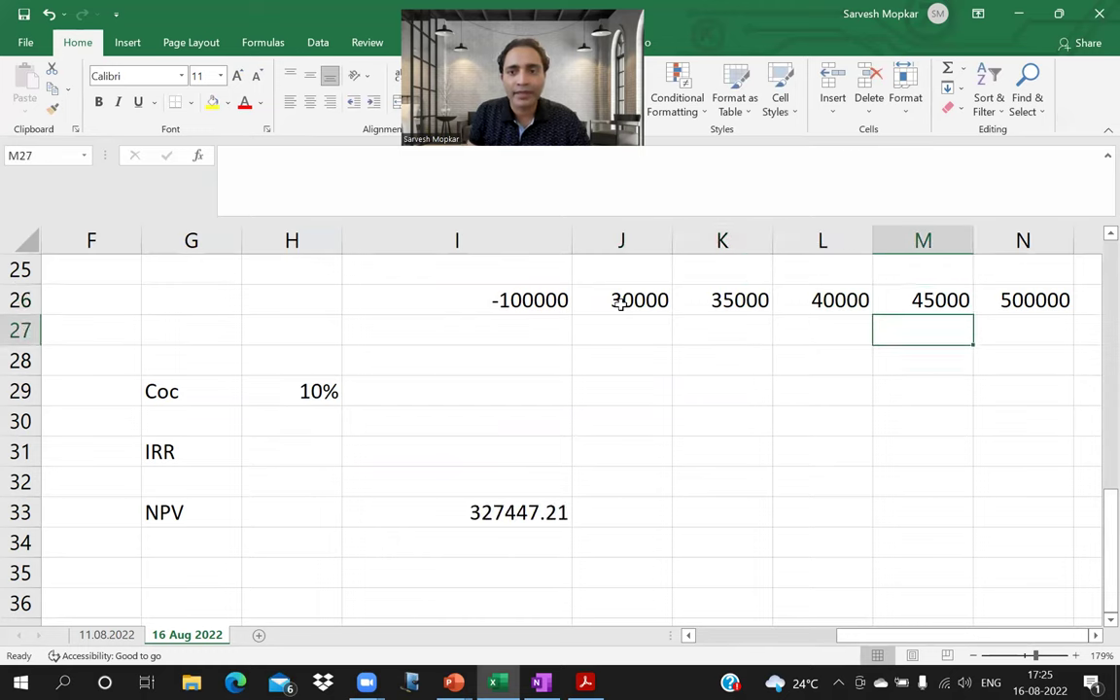
Reduce the T5 cash flow in N26 to 50000.
{"action": "key", "text": "Up"}
{"action": "key", "text": "Right"}
{"action": "key", "text": "F2"}
{"action": "key", "text": "BackSpace"}
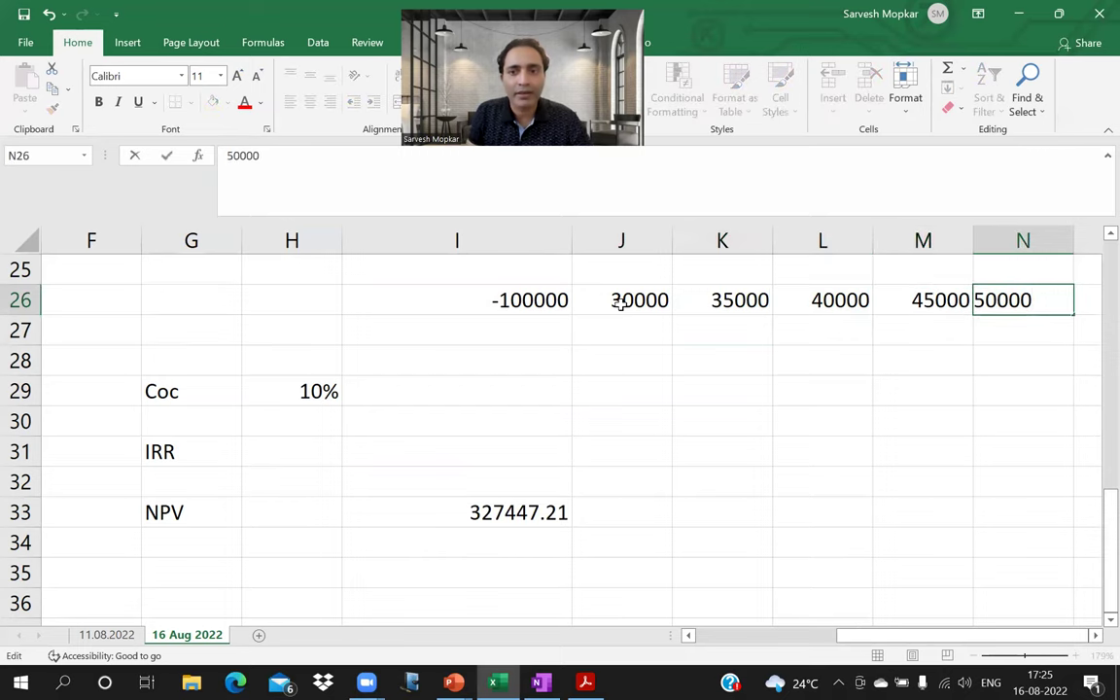
{"action": "key", "text": "Return"}
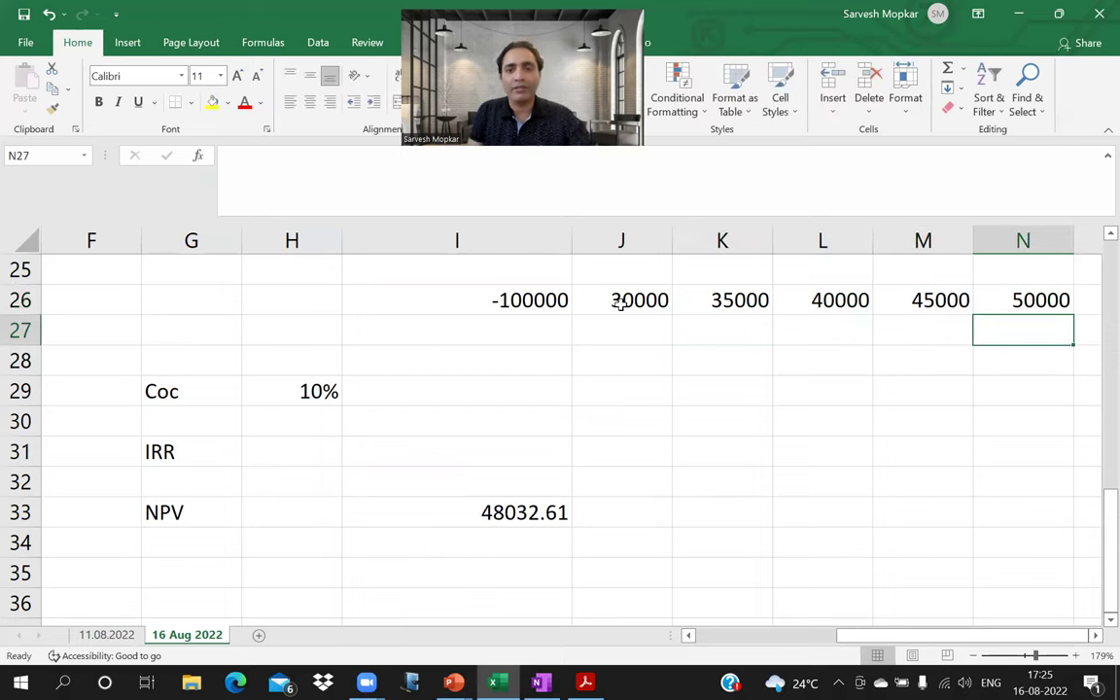
{"action": "key", "text": "Up"}
Review the T0 to T5 cash flows together with the recalculated NPV in I33.
{"action": "scroll", "coordinate": [622, 311], "scroll_direction": "up", "scroll_amount": 2}
{"action": "scroll", "coordinate": [613, 399], "scroll_direction": "down", "scroll_amount": 1}
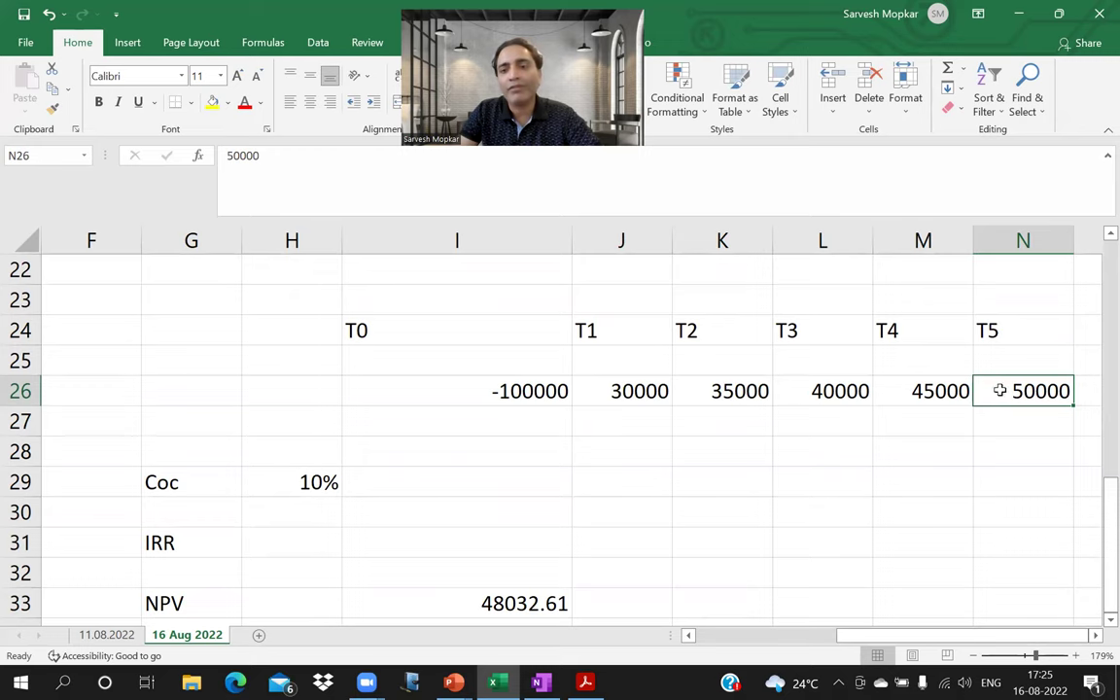
{"action": "scroll", "coordinate": [612, 469], "scroll_direction": "down", "scroll_amount": 1}
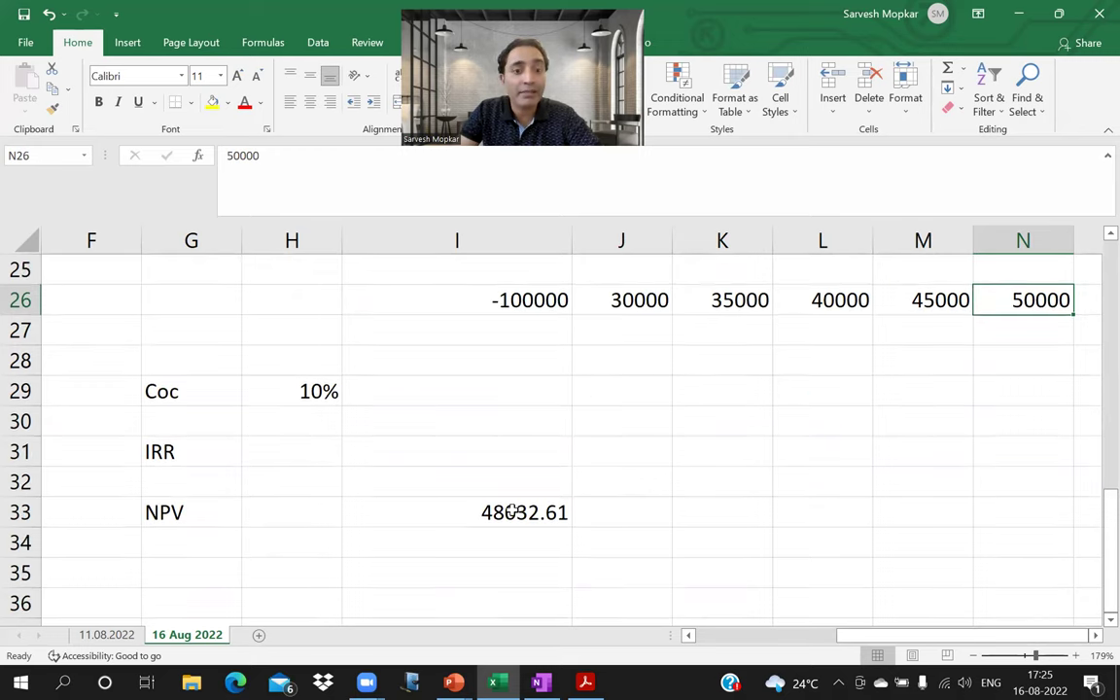
{"action": "left_click", "coordinate": [512, 513]}
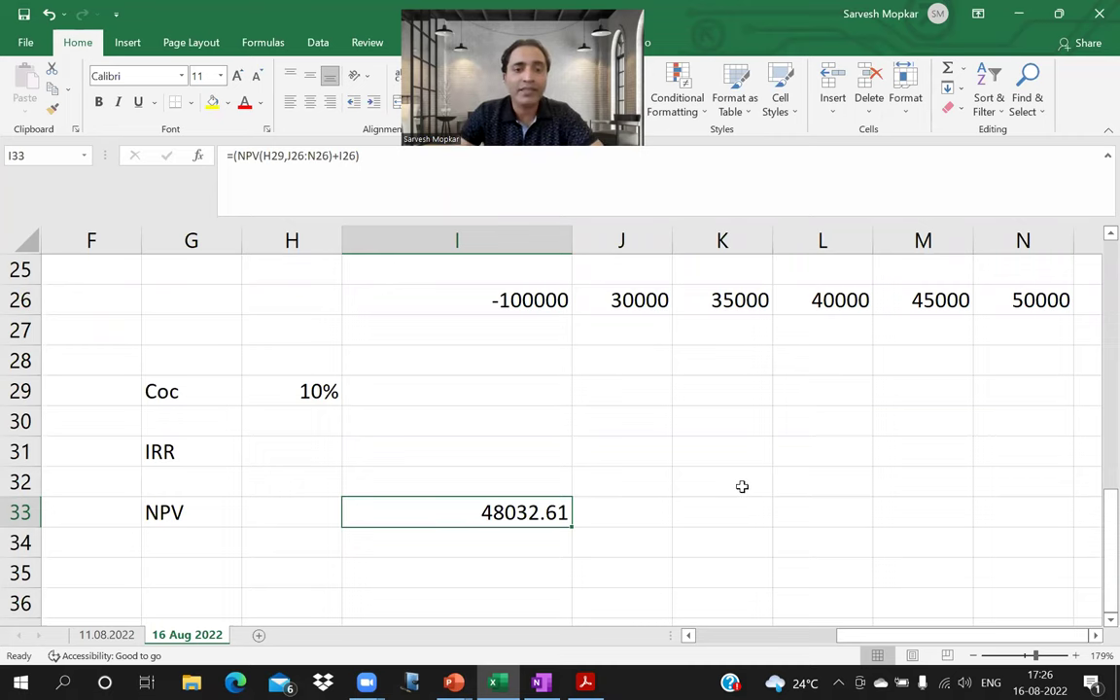
{"action": "scroll", "coordinate": [622, 547], "scroll_direction": "down", "scroll_amount": 1}
{"action": "left_click", "coordinate": [276, 486]}
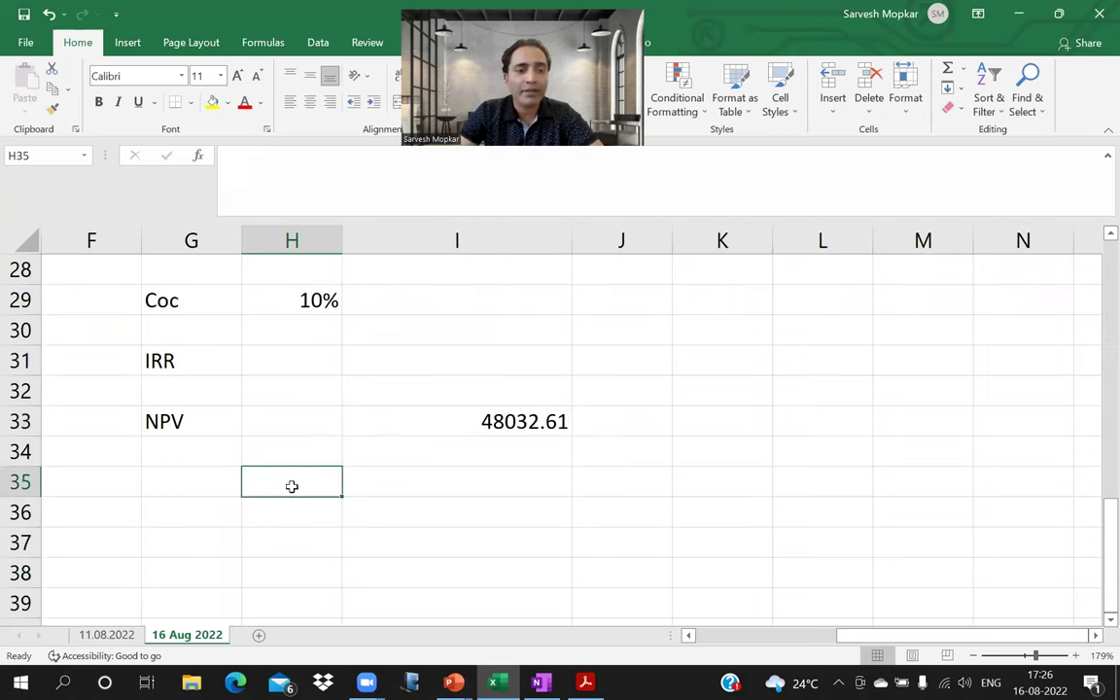
Enter the note "There is an inverse relationship between discounting rate and present value" in G36.
{"action": "key", "text": "Down"}
{"action": "key", "text": "Left"}
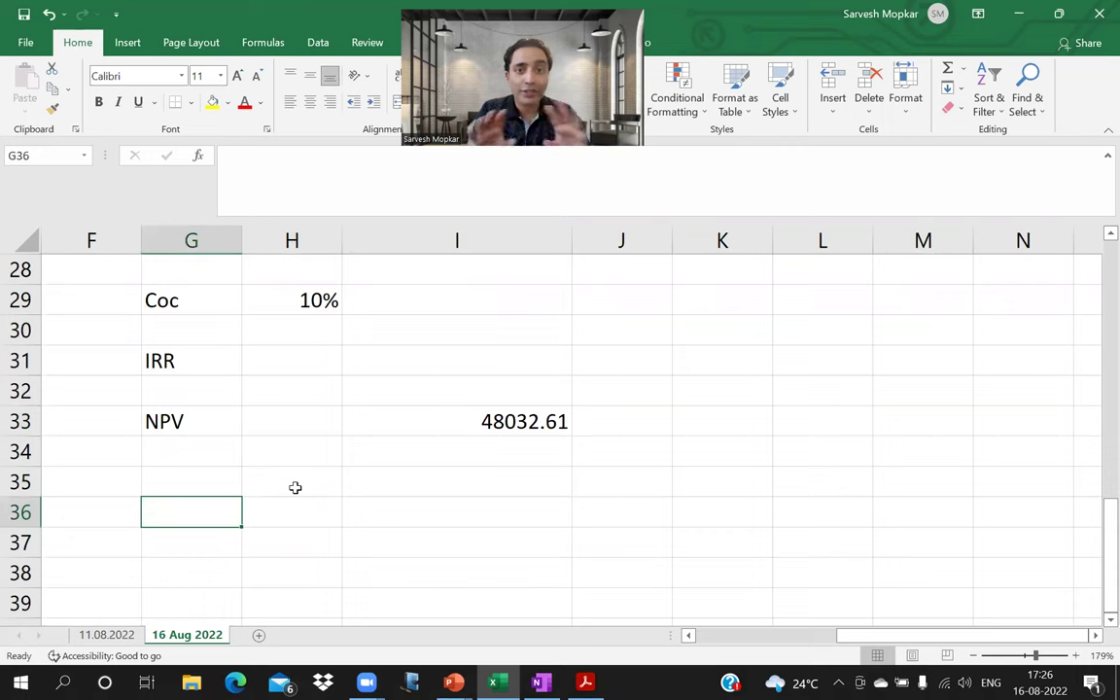
{"action": "type", "text": "There is an"}
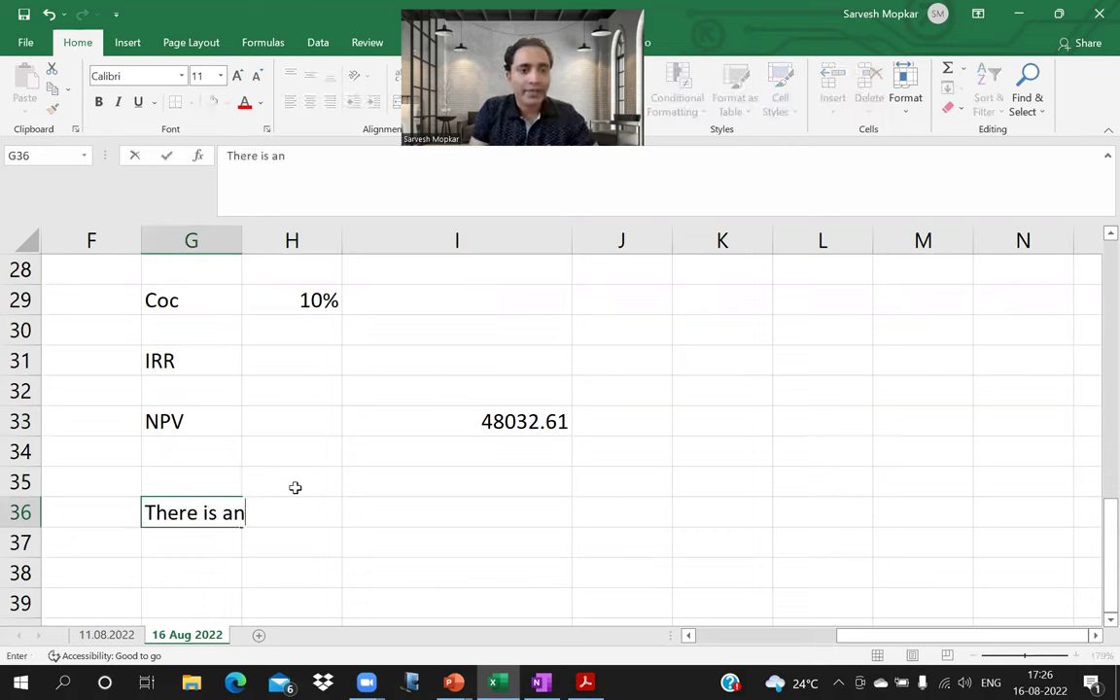
{"action": "type", "text": " inverse"}
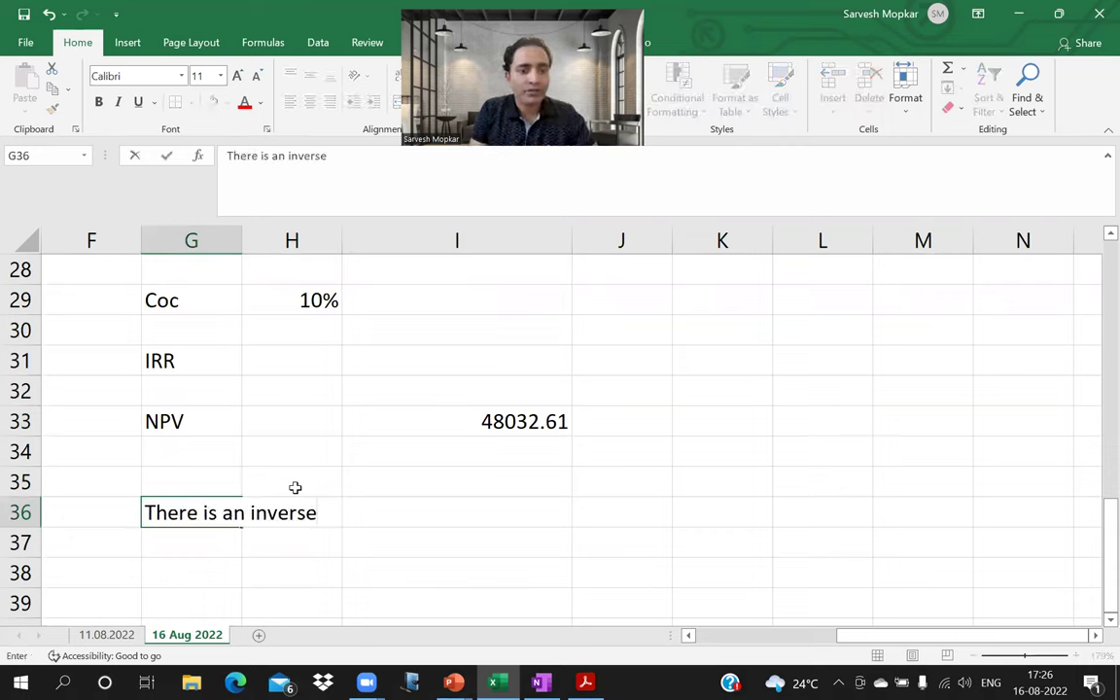
{"action": "type", "text": " relationship "}
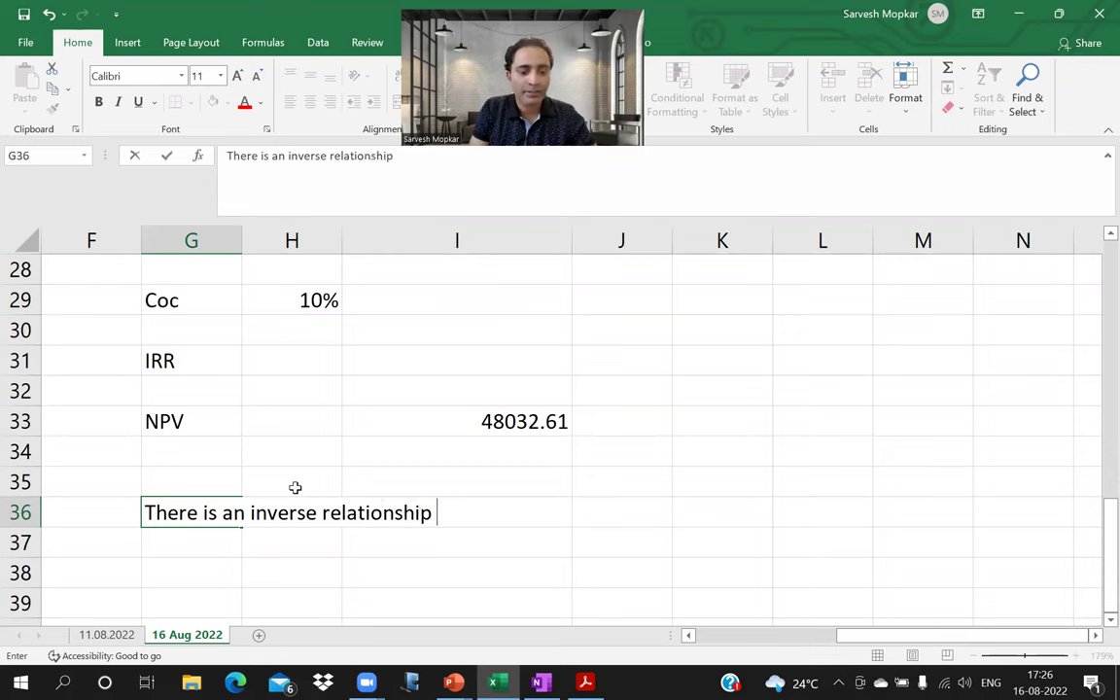
{"action": "type", "text": "between "}
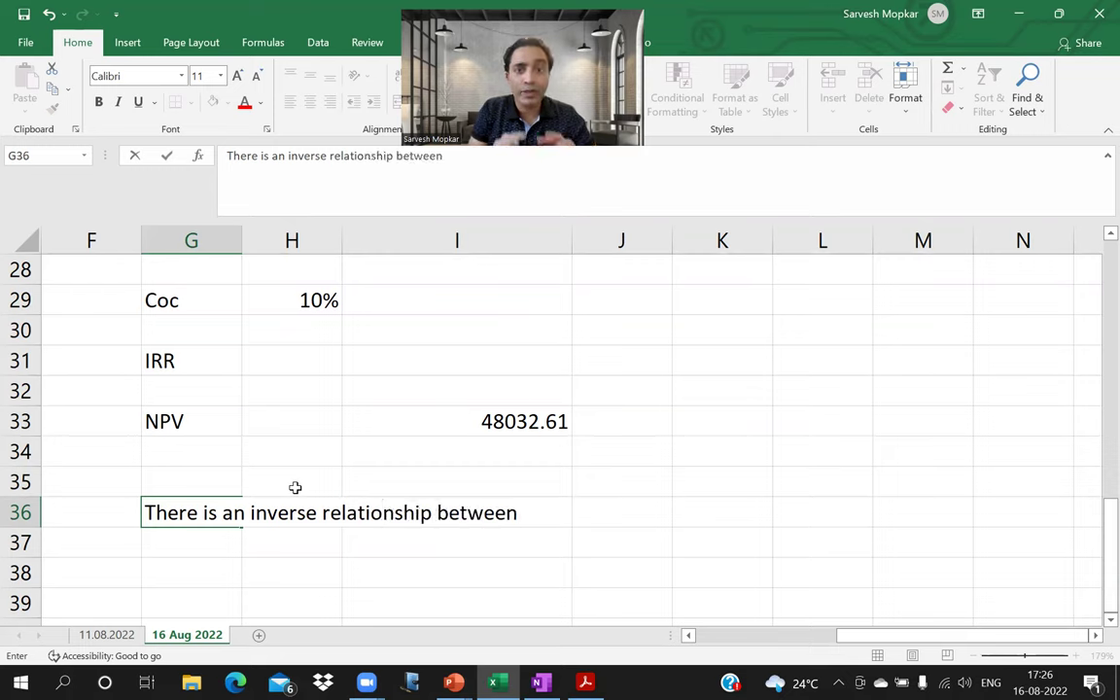
{"action": "type", "text": "discounting"}
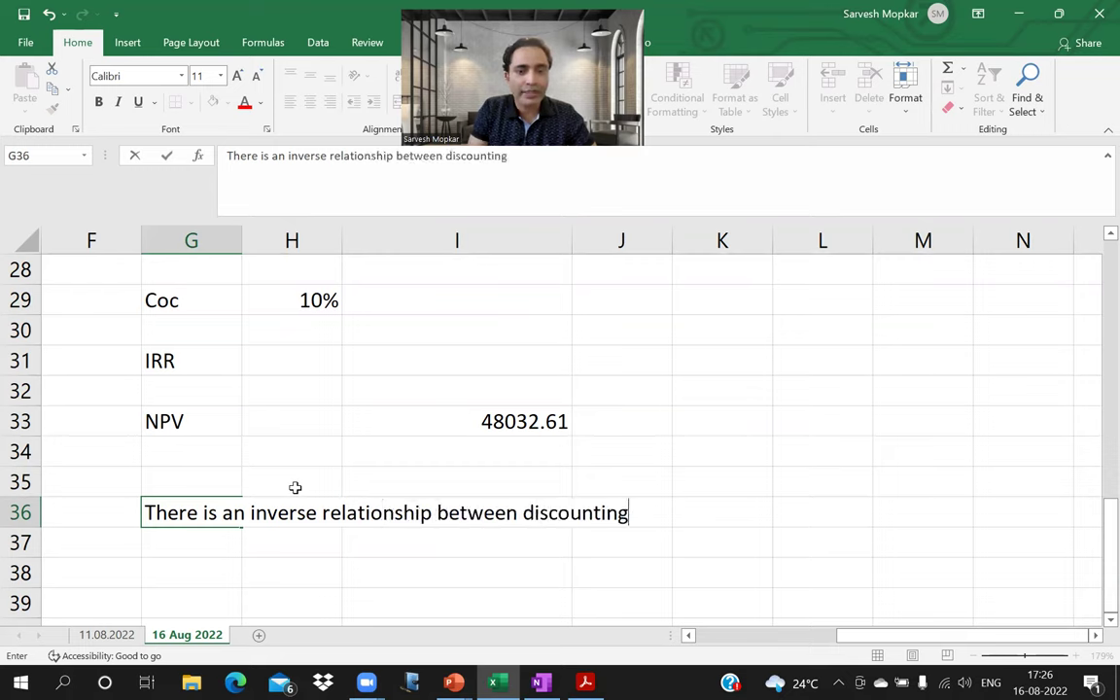
{"action": "type", "text": " rate and "}
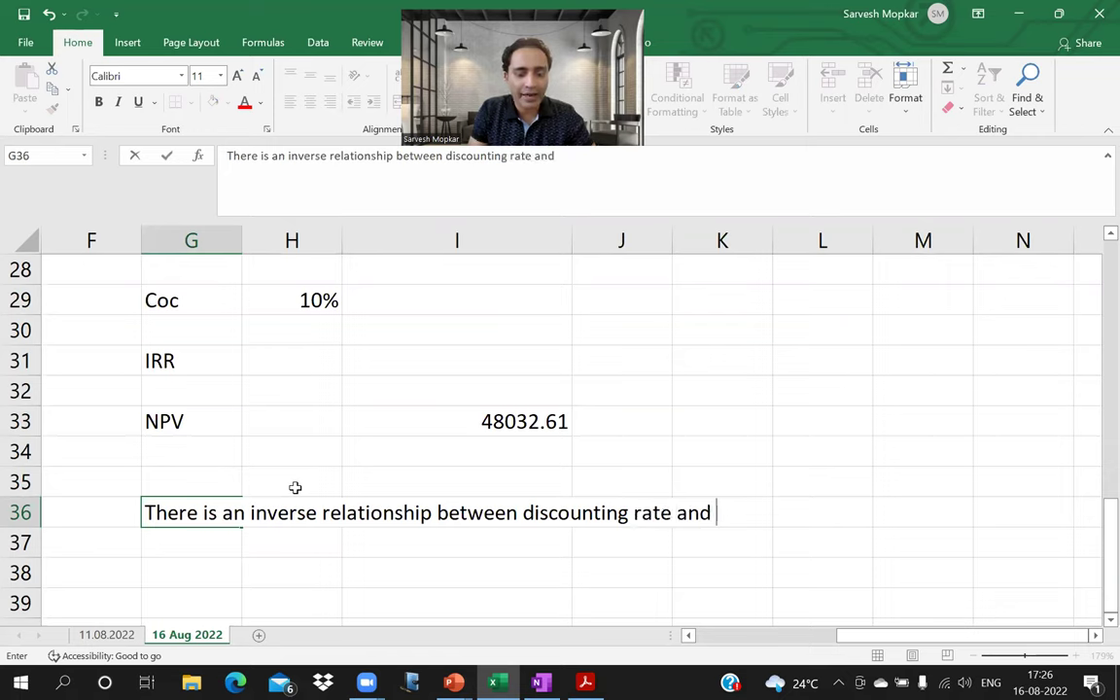
{"action": "type", "text": "present value"}
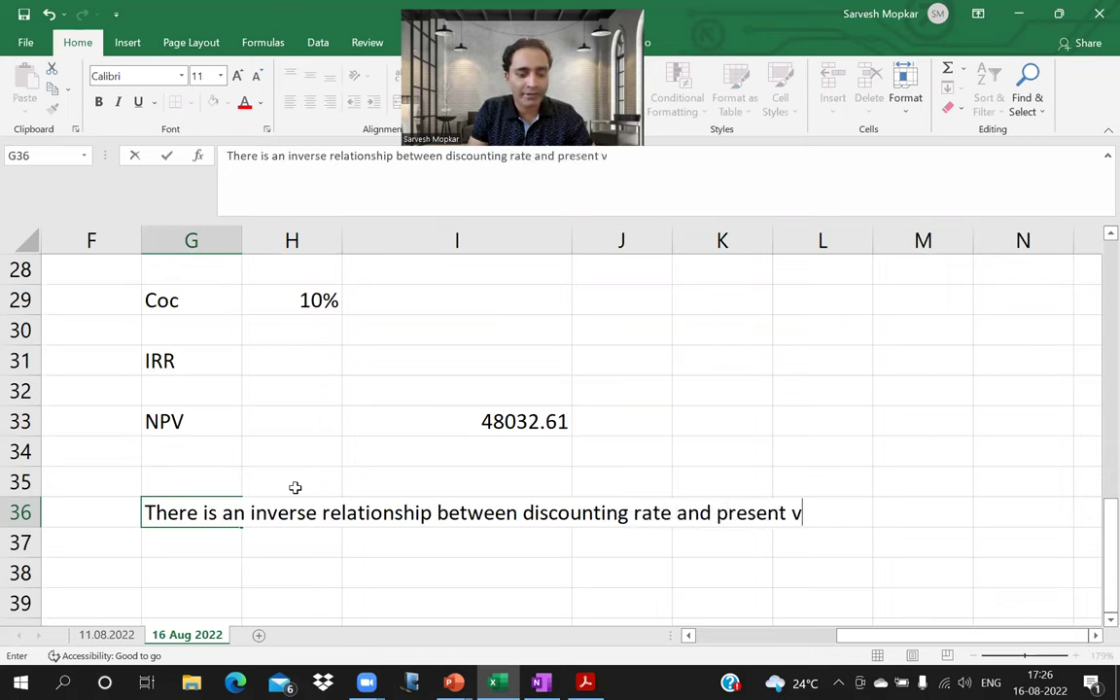
{"action": "key", "text": "Return"}
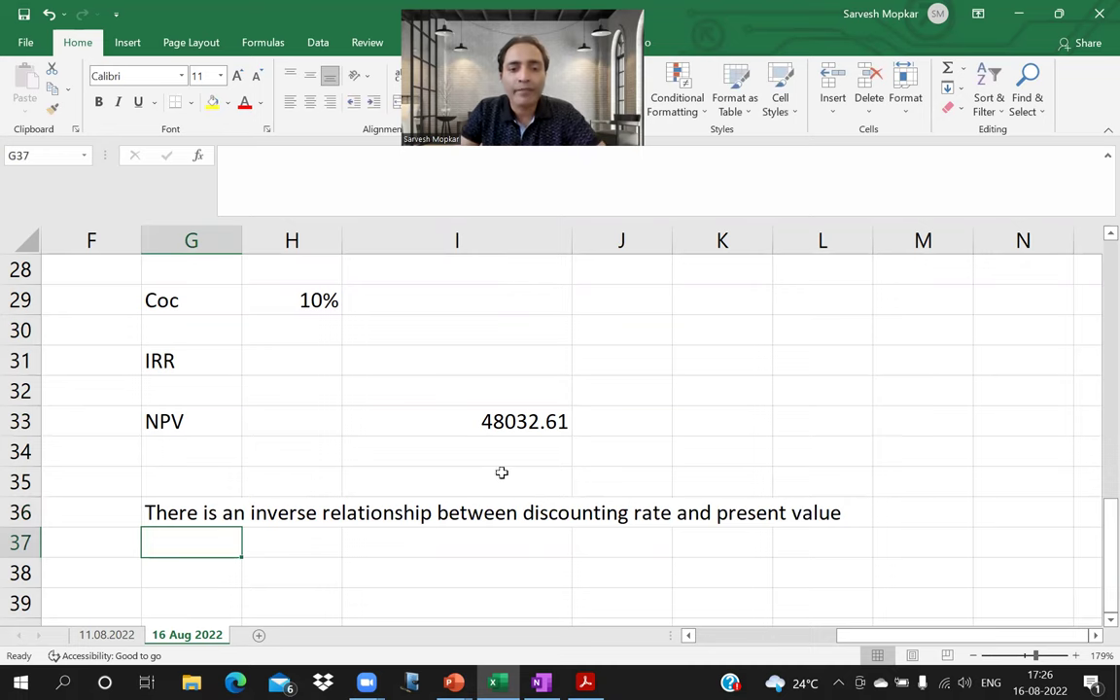
Review the cash flows and cost of capital, and inspect which cells the NPV formula in I33 references.
{"action": "scroll", "coordinate": [499, 469], "scroll_direction": "up", "scroll_amount": 1}
{"action": "scroll", "coordinate": [502, 470], "scroll_direction": "up", "scroll_amount": 1}
{"action": "scroll", "coordinate": [503, 471], "scroll_direction": "down", "scroll_amount": 2}
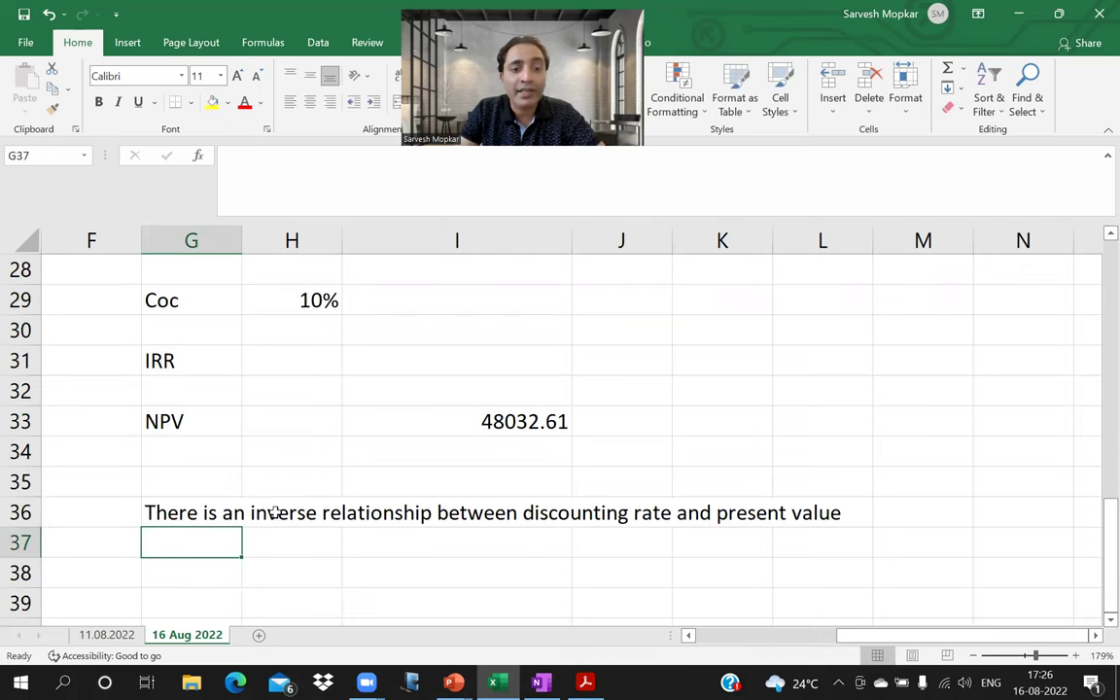
{"action": "scroll", "coordinate": [375, 494], "scroll_direction": "up", "scroll_amount": 2}
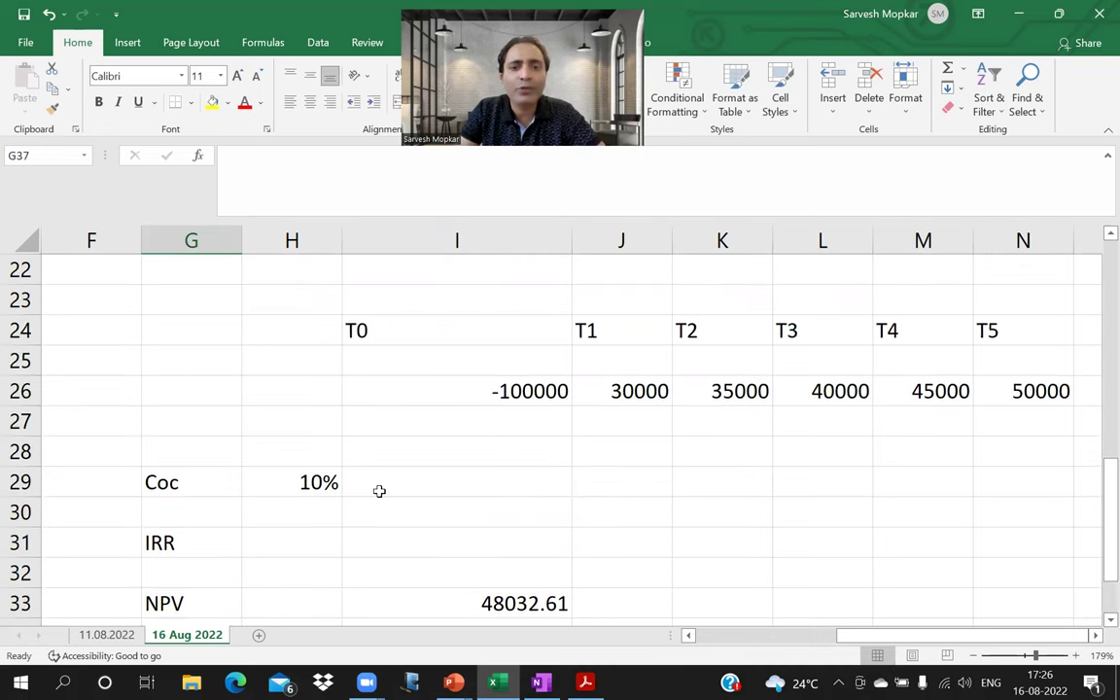
{"action": "scroll", "coordinate": [462, 504], "scroll_direction": "down", "scroll_amount": 1}
{"action": "left_click", "coordinate": [520, 509]}
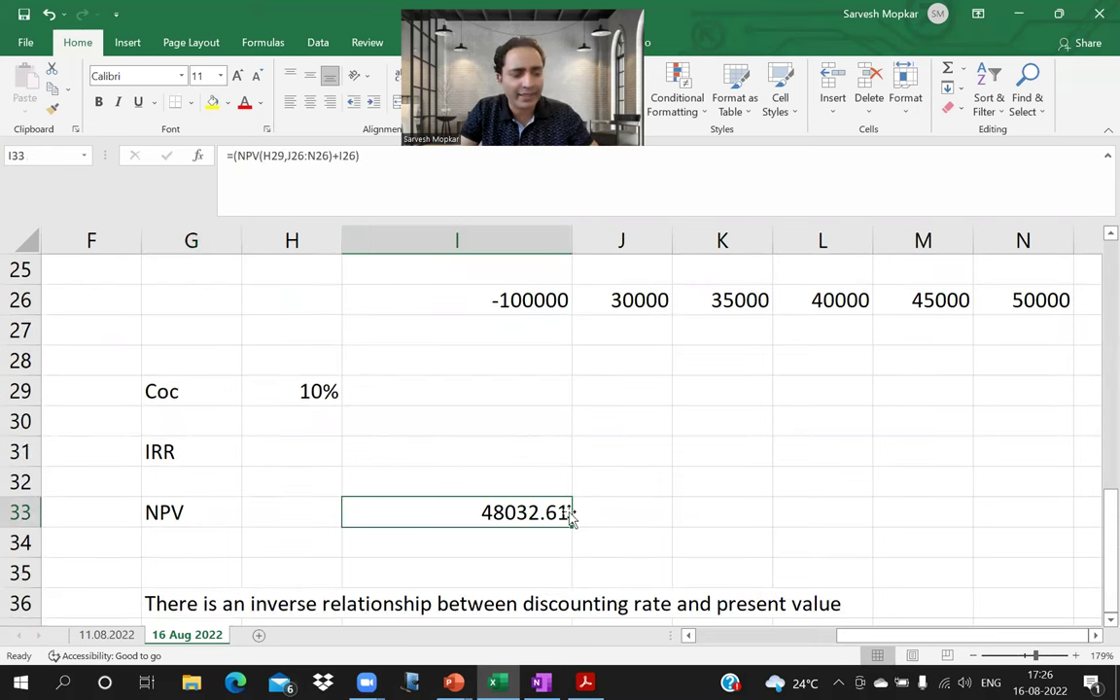
{"action": "double_click", "coordinate": [568, 514]}
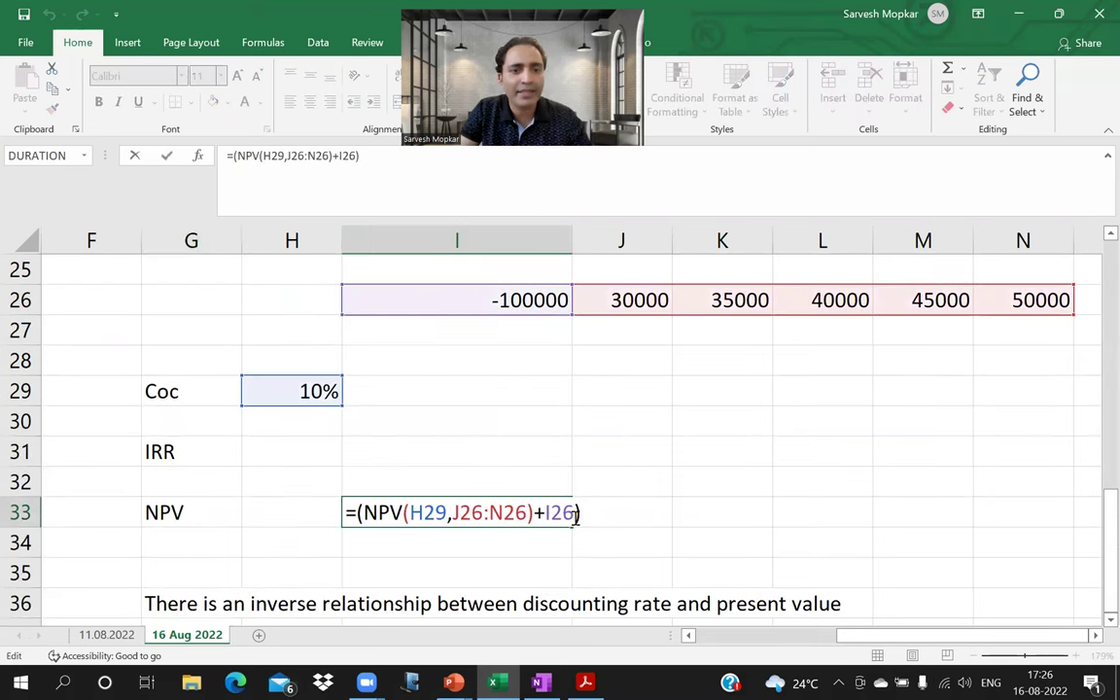
{"action": "key", "text": "ctrl+Return"}
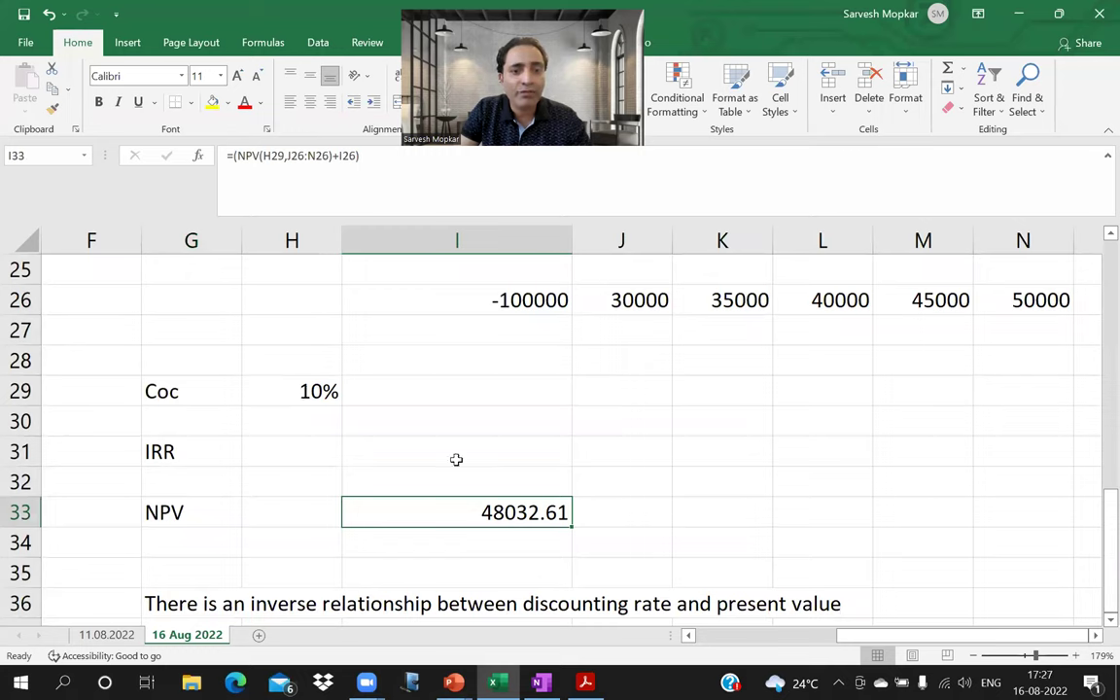
Set the cost of capital in H29 to 12%.
{"action": "left_click", "coordinate": [301, 389]}
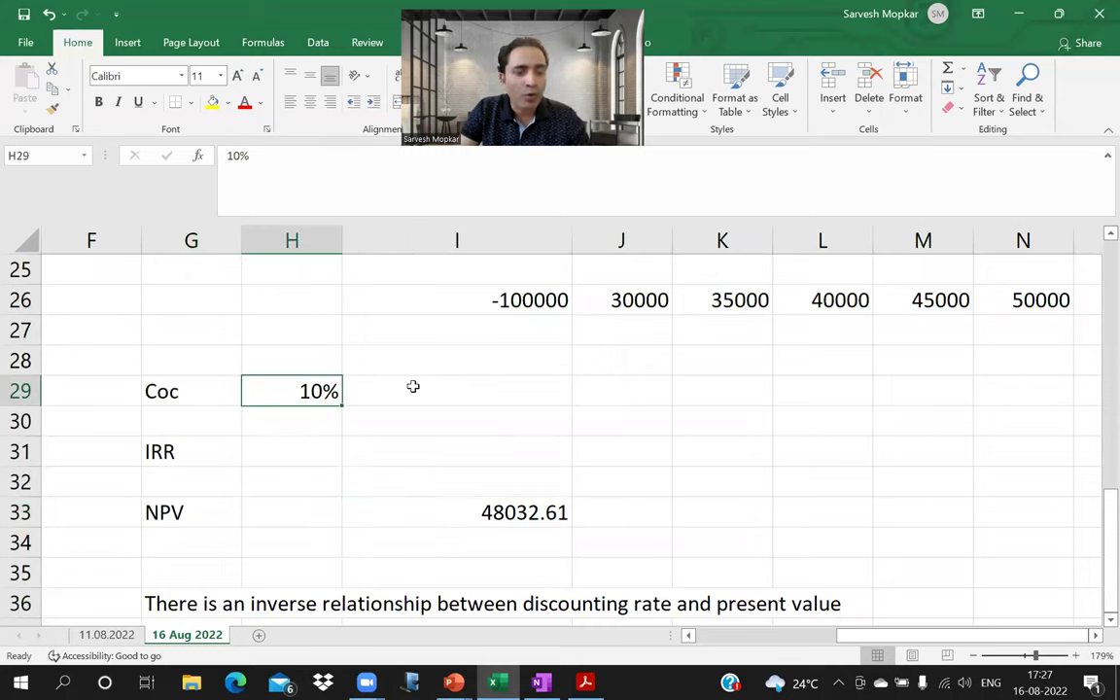
{"action": "double_click", "coordinate": [328, 391]}
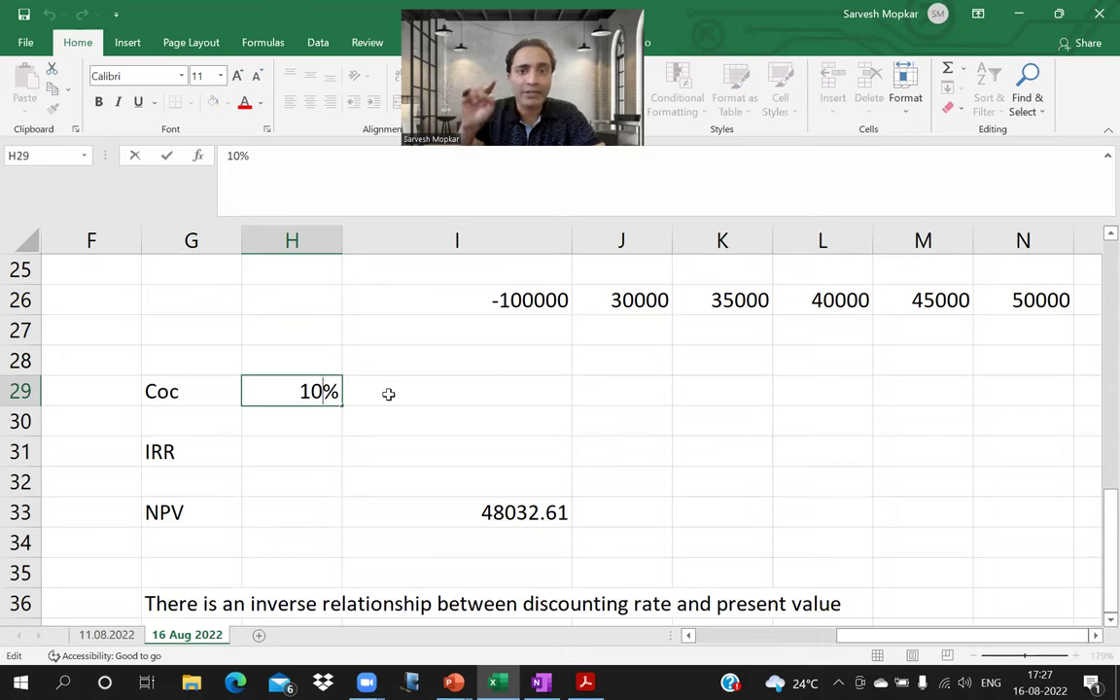
{"action": "key", "text": "BackSpace"}
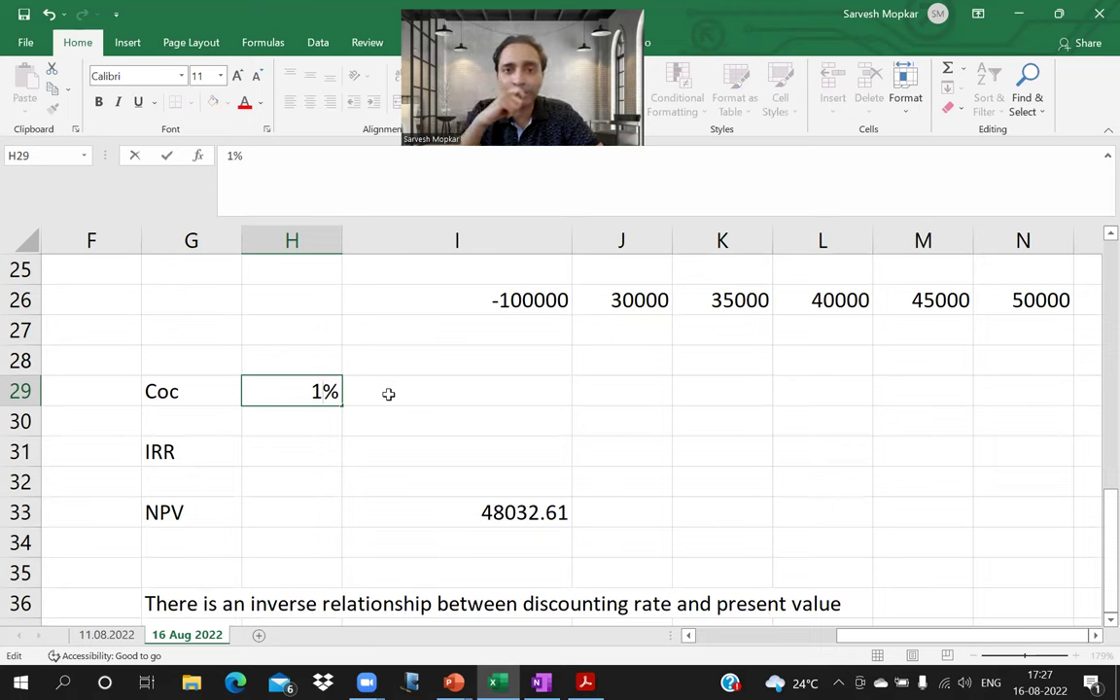
{"action": "type", "text": "2"}
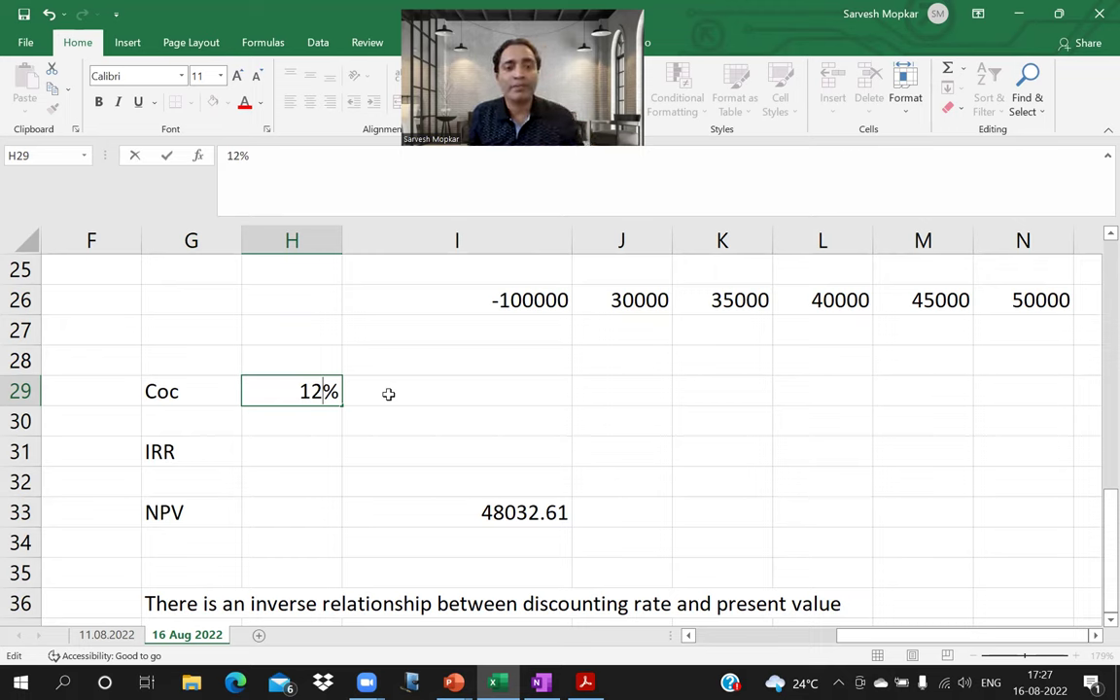
{"action": "key", "text": "Return"}
{"action": "key", "text": "Up"}
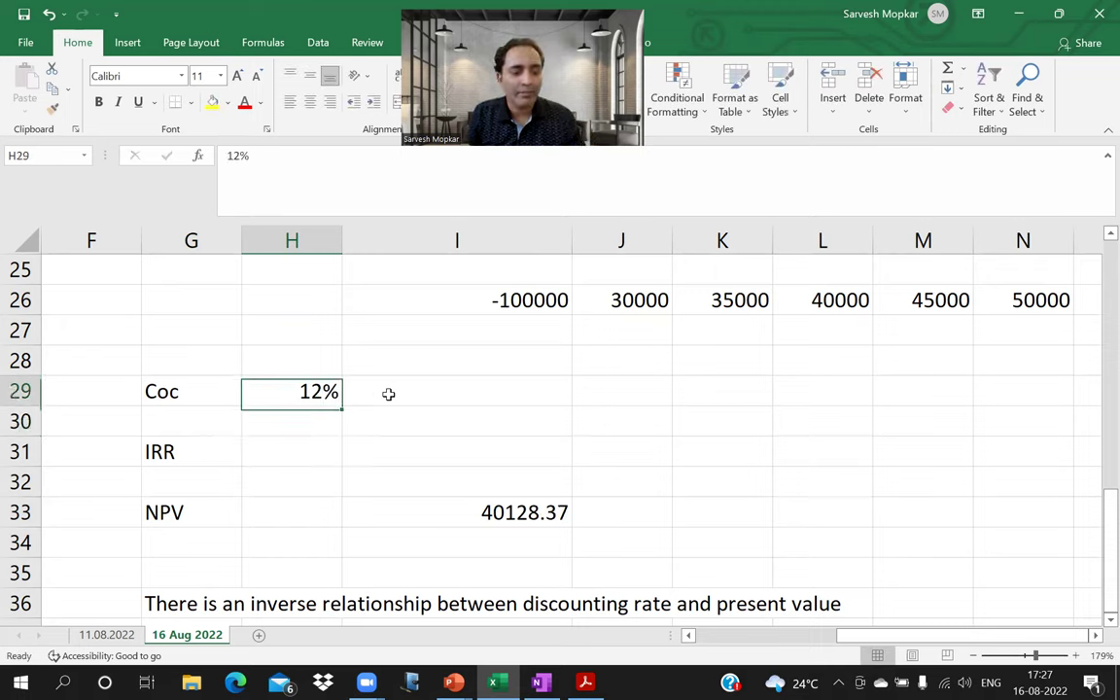
Examine the recalculated NPV in I33 against the 12% cost of capital.
{"action": "key", "text": "F2"}
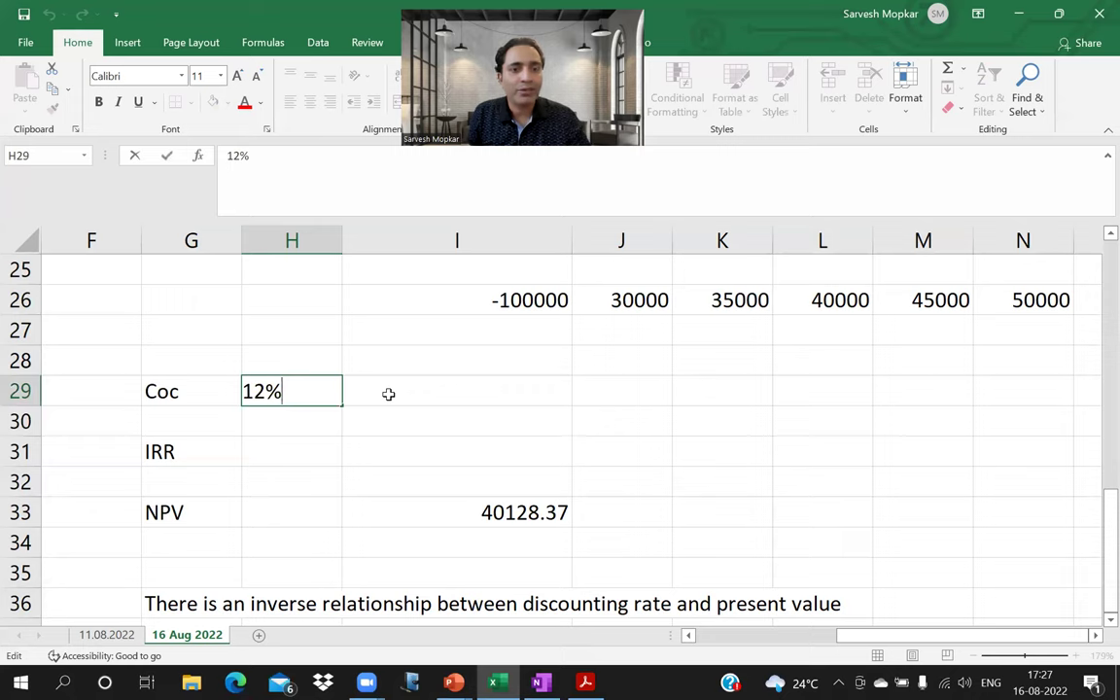
{"action": "key", "text": "Escape"}
{"action": "key", "text": "Down"}
{"action": "key", "text": "Down"}
{"action": "key", "text": "Down"}
{"action": "key", "text": "Down"}
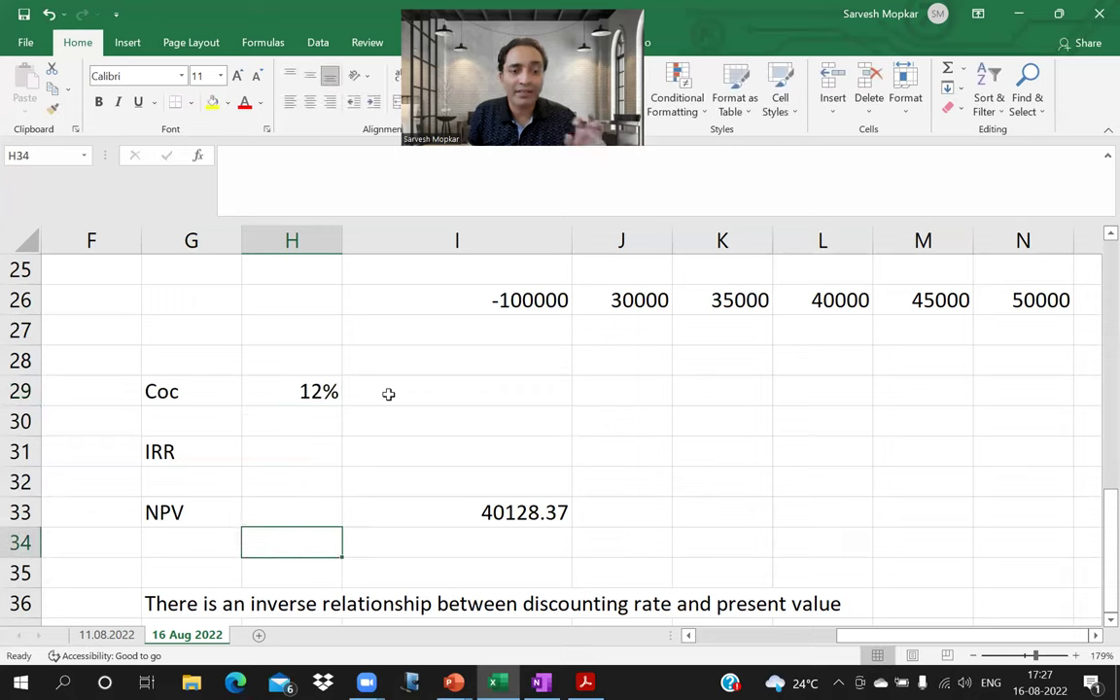
{"action": "key", "text": "Right"}
{"action": "key", "text": "Right"}
{"action": "key", "text": "Left"}
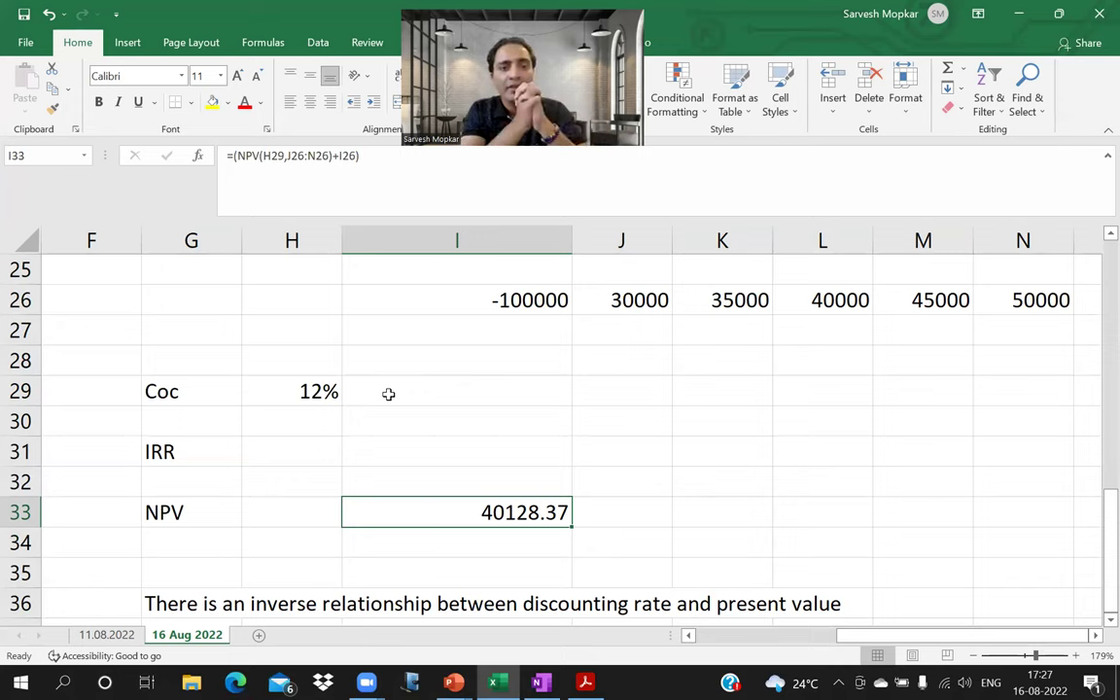
Raise the cost of capital in H29 to 15%.
{"action": "key", "text": "Left"}
{"action": "key", "text": "Left"}
{"action": "key", "text": "Up"}
{"action": "key", "text": "Up"}
{"action": "key", "text": "Up"}
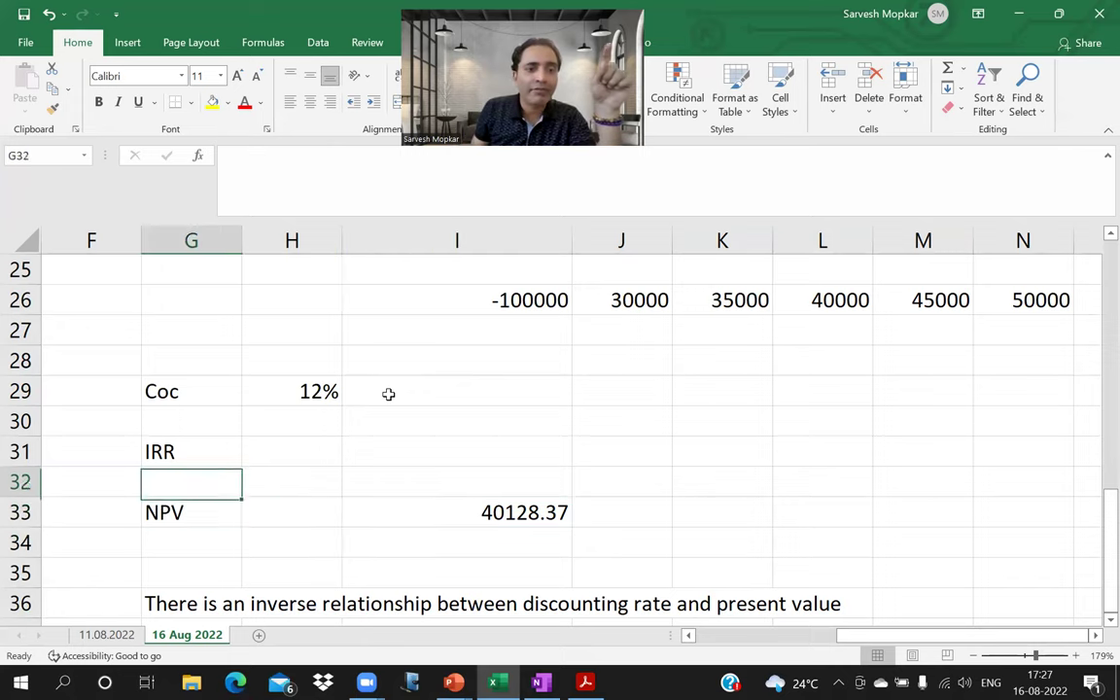
{"action": "key", "text": "Up"}
{"action": "key", "text": "Right"}
{"action": "key", "text": "F2"}
{"action": "key", "text": "Left"}
{"action": "key", "text": "BackSpace"}
{"action": "type", "text": "5"}
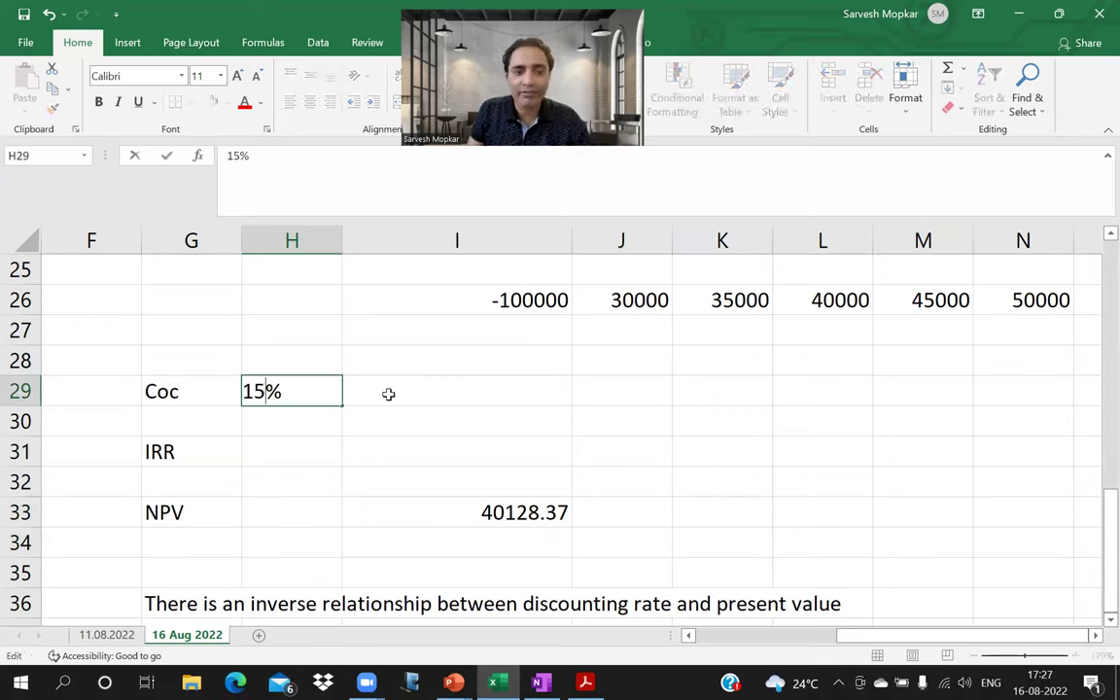
{"action": "key", "text": "Return"}
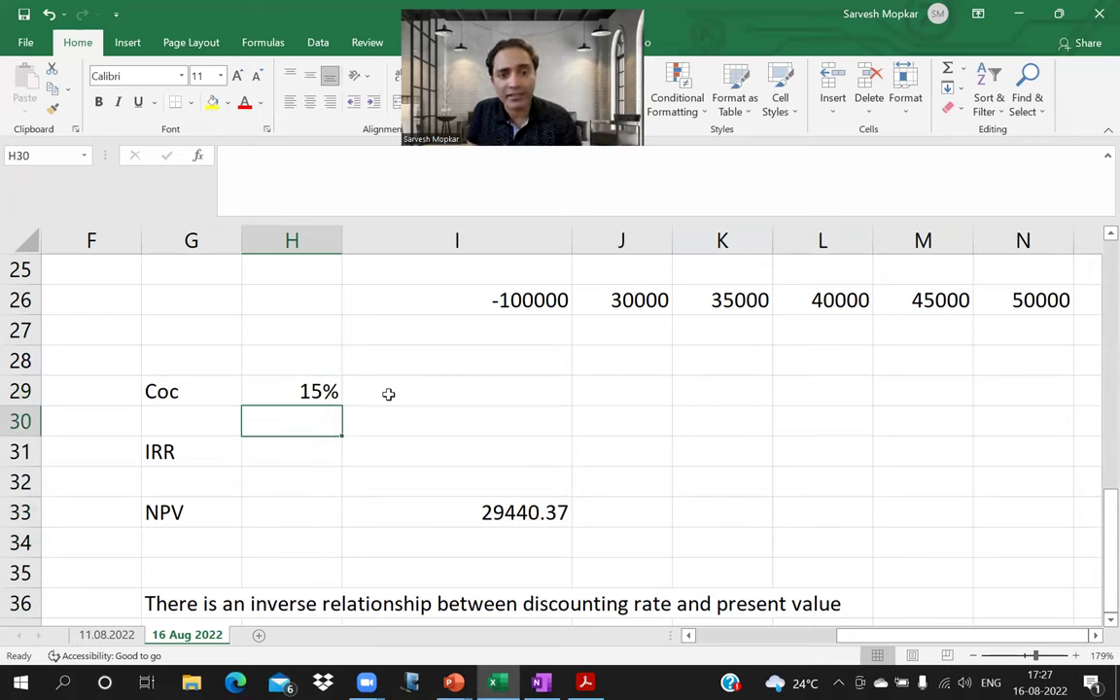
Set the cost of capital in H29 back to 10%.
{"action": "key", "text": "Up"}
{"action": "key", "text": "F2"}
{"action": "key", "text": "Left"}
{"action": "key", "text": "BackSpace"}
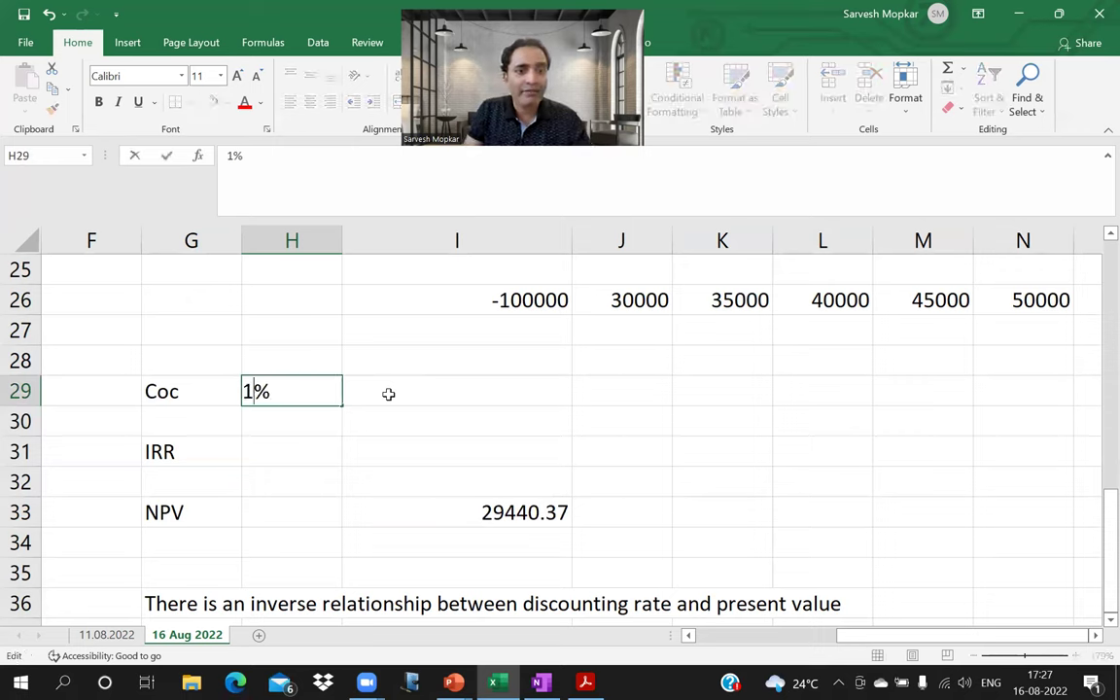
{"action": "type", "text": "0"}
{"action": "key", "text": "Return"}
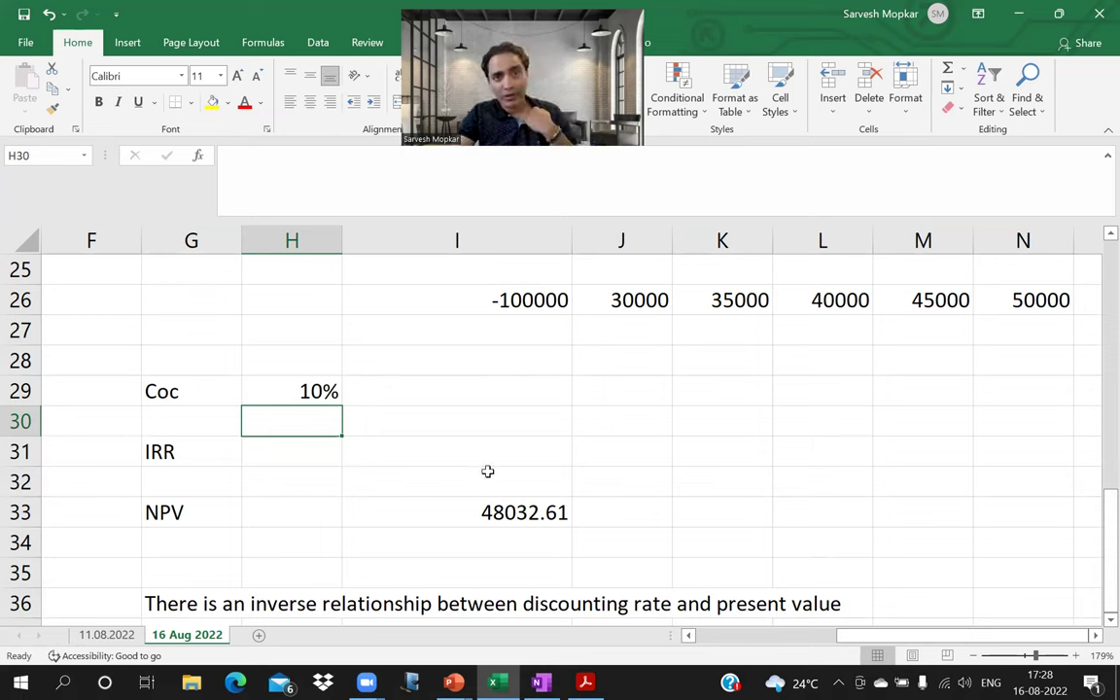
{"action": "left_click", "coordinate": [275, 450]}
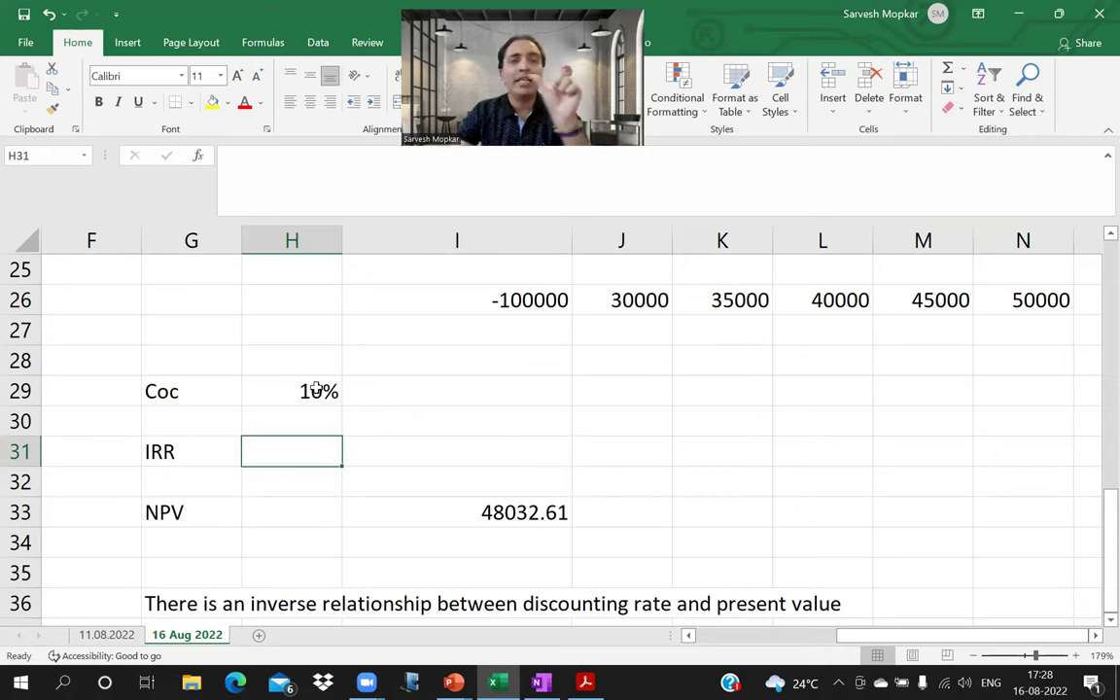
Start a small profit example with the label Sale in K30 and the amount 100 in L30.
{"action": "left_click", "coordinate": [743, 418]}
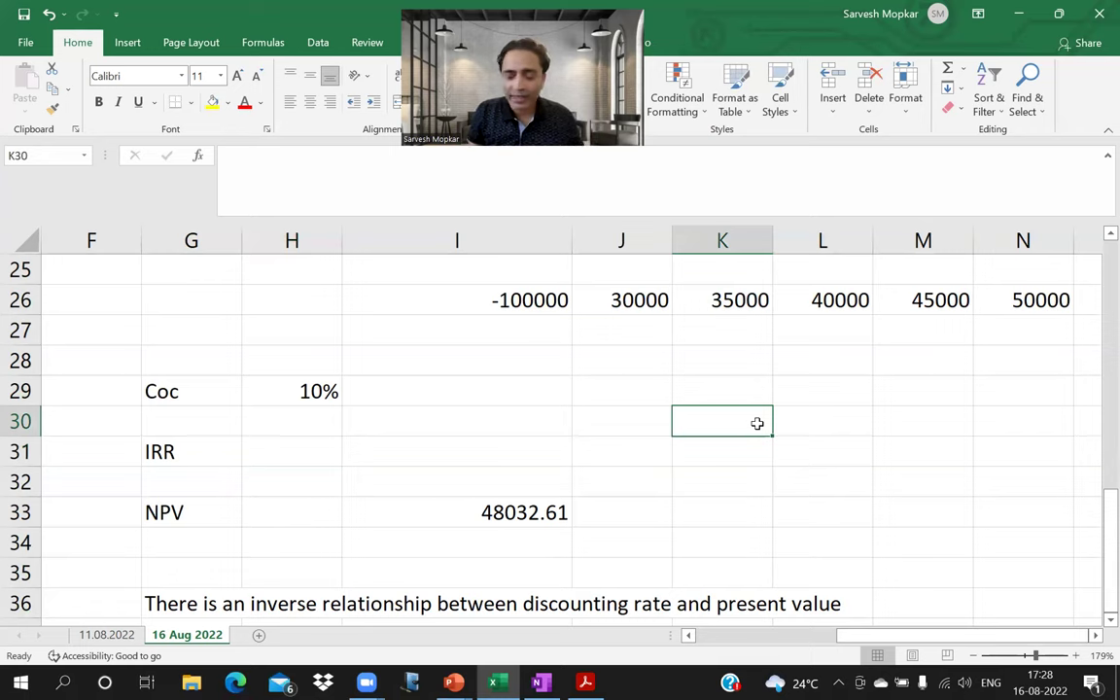
{"action": "type", "text": "Sale"}
{"action": "key", "text": "Return"}
{"action": "left_click", "coordinate": [756, 423]}
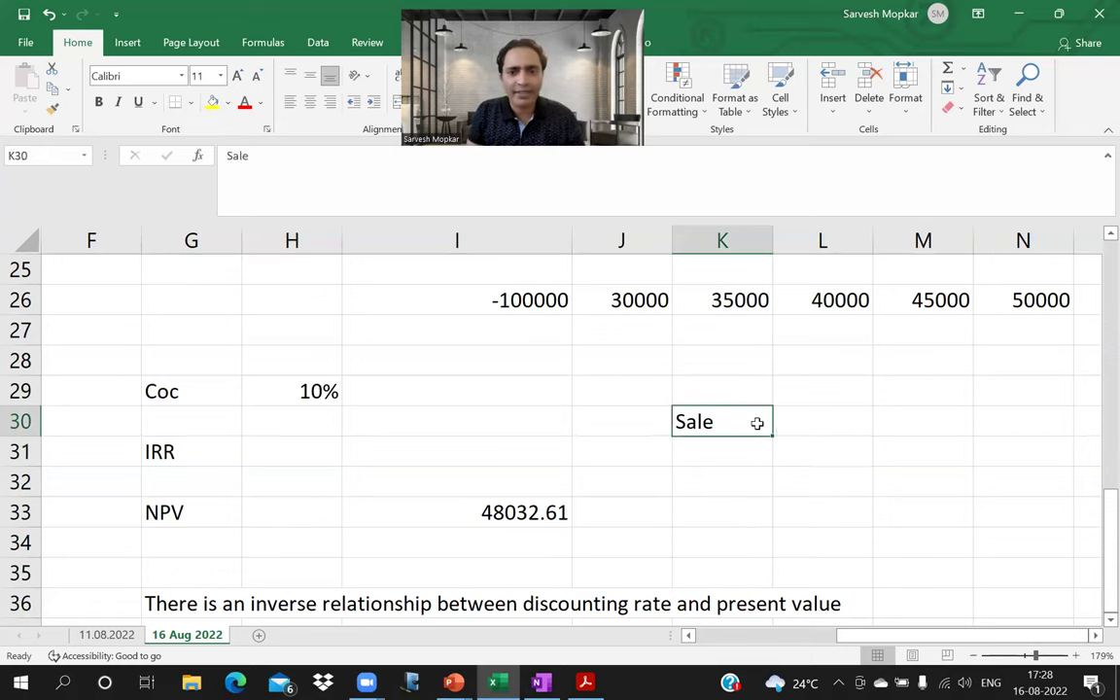
{"action": "key", "text": "Right"}
{"action": "type", "text": "100"}
{"action": "key", "text": "Return"}
Add a Cost row below the Sale row, with the label in K31 and 70 in L31.
{"action": "key", "text": "Left"}
{"action": "type", "text": "Cps"}
{"action": "key", "text": "BackSpace"}
{"action": "key", "text": "BackSpace"}
{"action": "type", "text": "ost"}
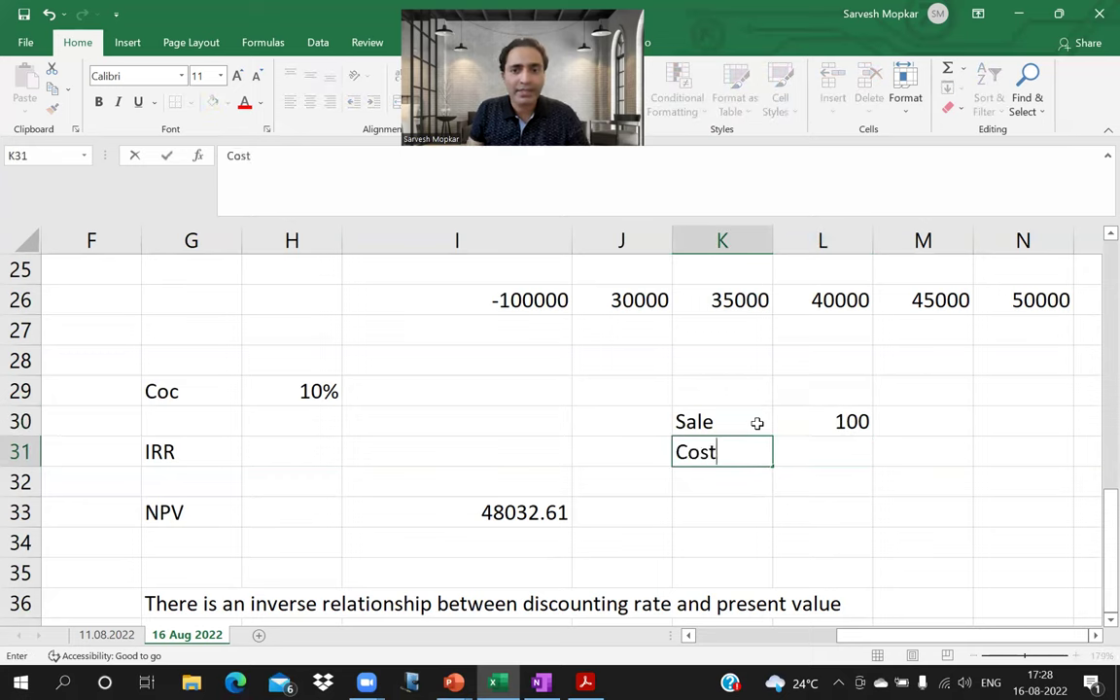
{"action": "key", "text": "Right"}
{"action": "key", "text": "Right"}
{"action": "key", "text": "Left"}
{"action": "type", "text": "70"}
{"action": "key", "text": "ctrl+Return"}
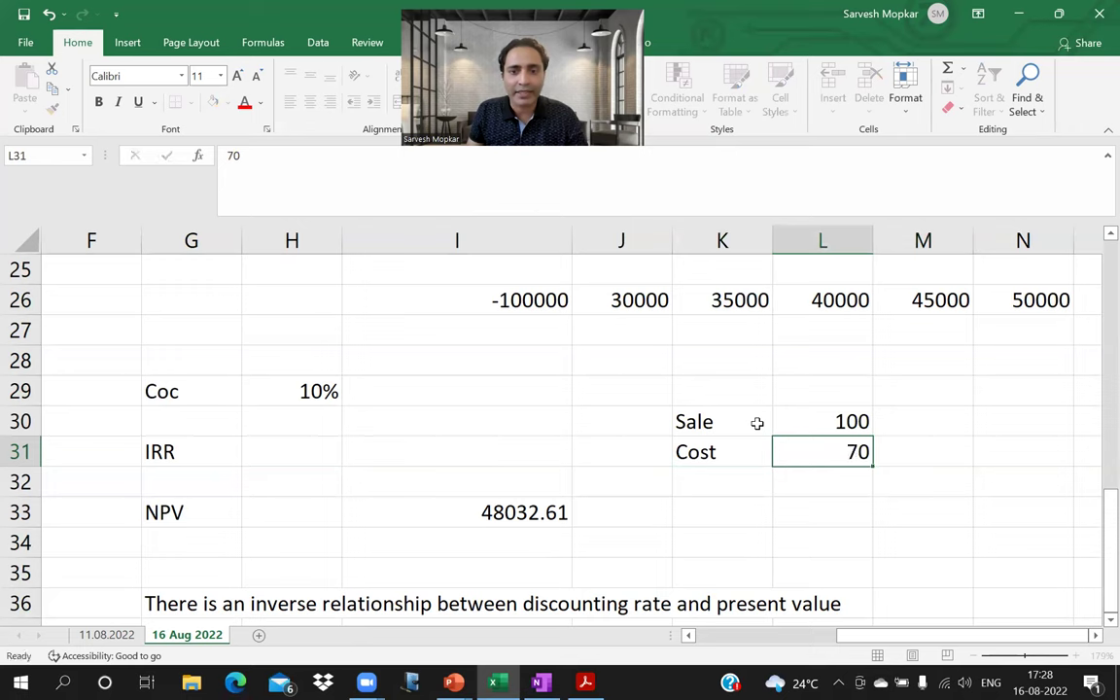
Change the cost amount in L31 to -70 so it counts as an outflow.
{"action": "key", "text": "Down"}
{"action": "type", "text": "-"}
{"action": "key", "text": "Escape"}
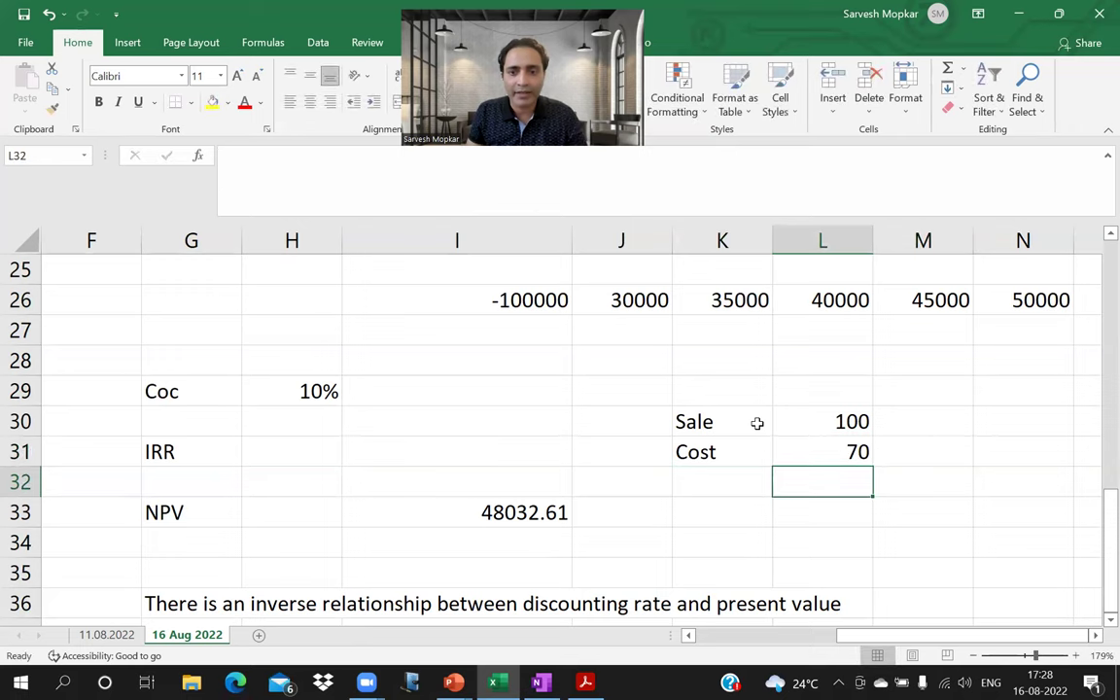
{"action": "key", "text": "Up"}
{"action": "type", "text": "-70"}
{"action": "key", "text": "Return"}
Add a Profit row with the label in K32 and the formula =L30+L31 in L32.
{"action": "key", "text": "Left"}
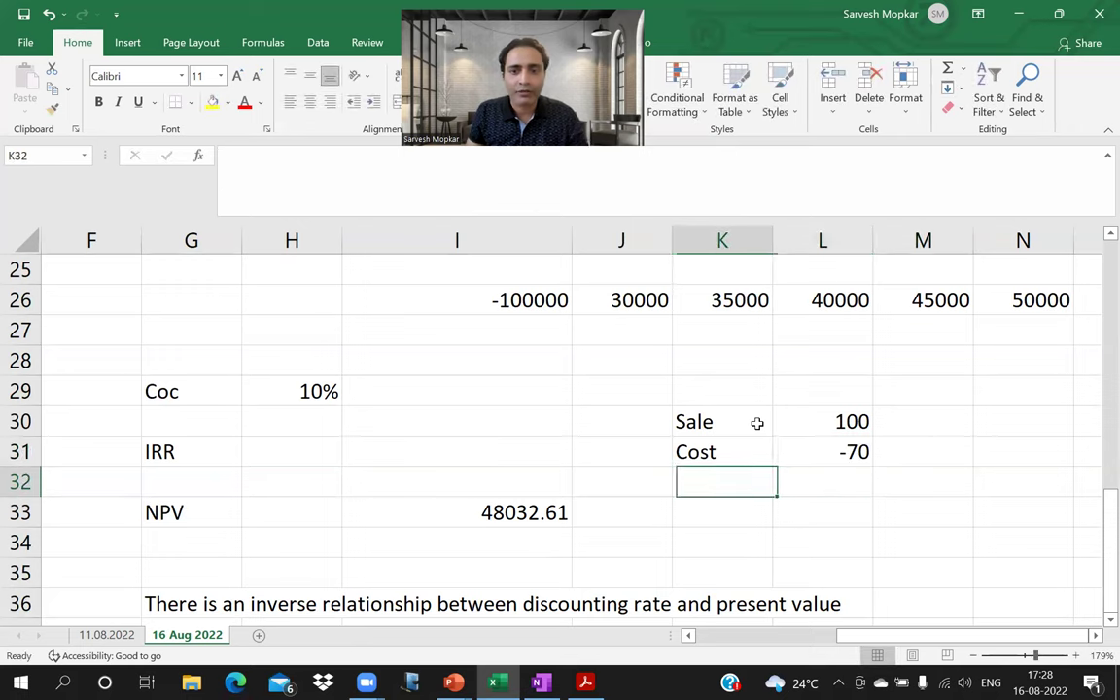
{"action": "type", "text": "Profit"}
{"action": "key", "text": "Tab"}
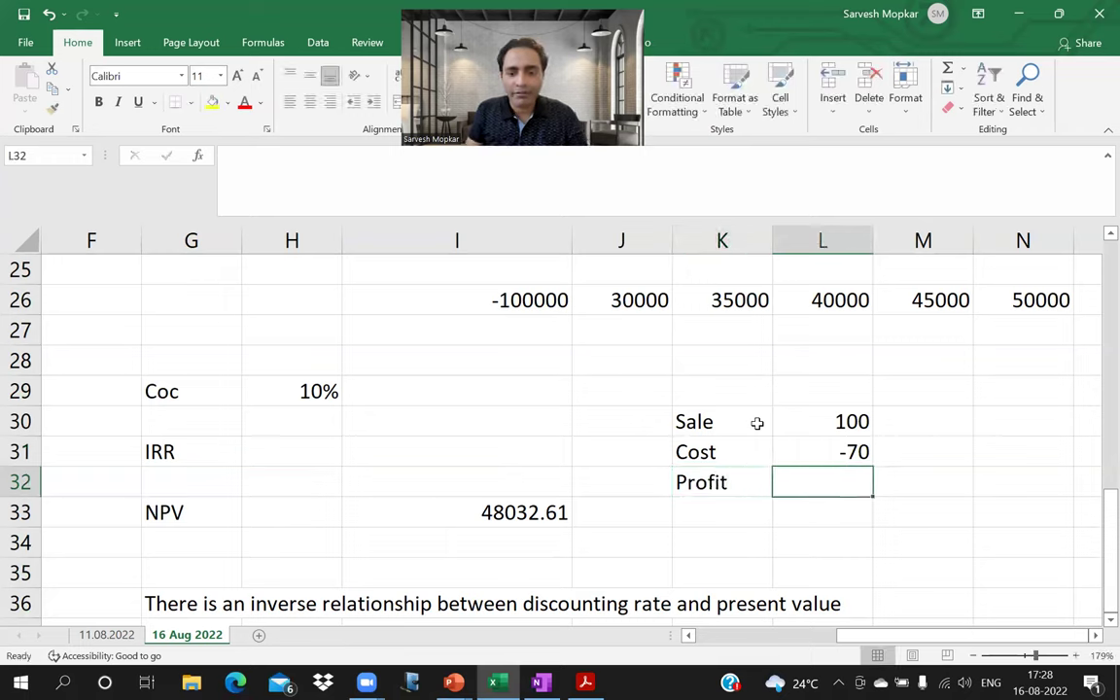
{"action": "type", "text": "-"}
{"action": "key", "text": "BackSpace"}
{"action": "type", "text": "="}
{"action": "key", "text": "Up"}
{"action": "key", "text": "Up"}
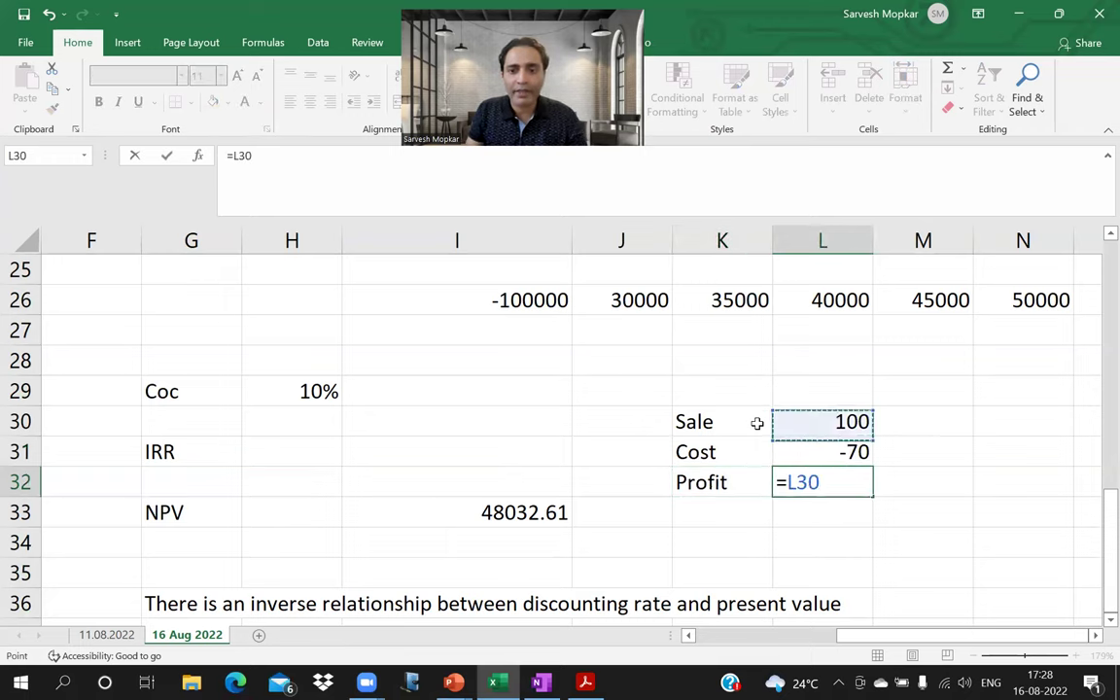
{"action": "type", "text": "+"}
{"action": "key", "text": "Up"}
{"action": "key", "text": "Return"}
{"action": "key", "text": "Up"}
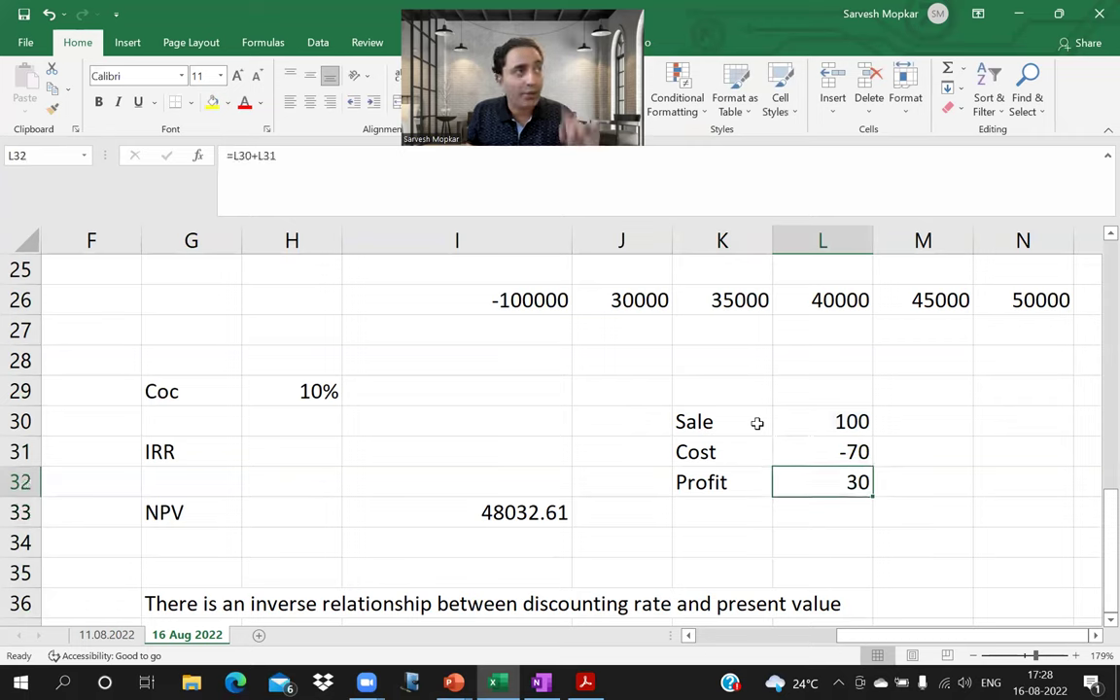
Change the cost amount in L31 to -100 so it equals the sale amount.
{"action": "key", "text": "Left"}
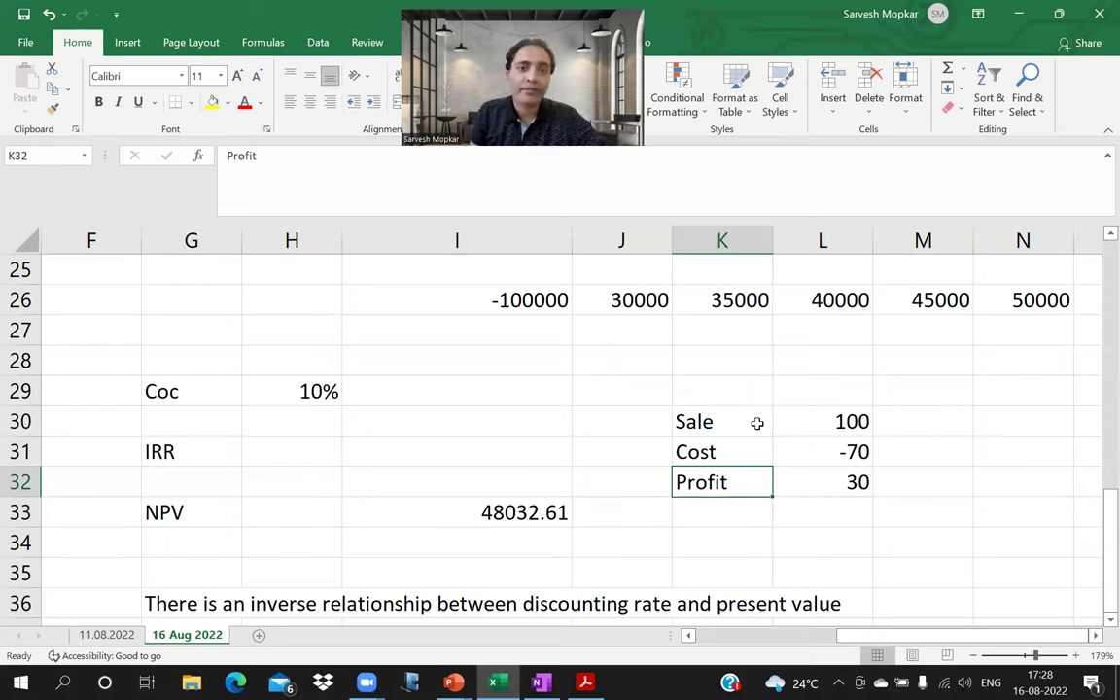
{"action": "key", "text": "Up"}
{"action": "key", "text": "Right"}
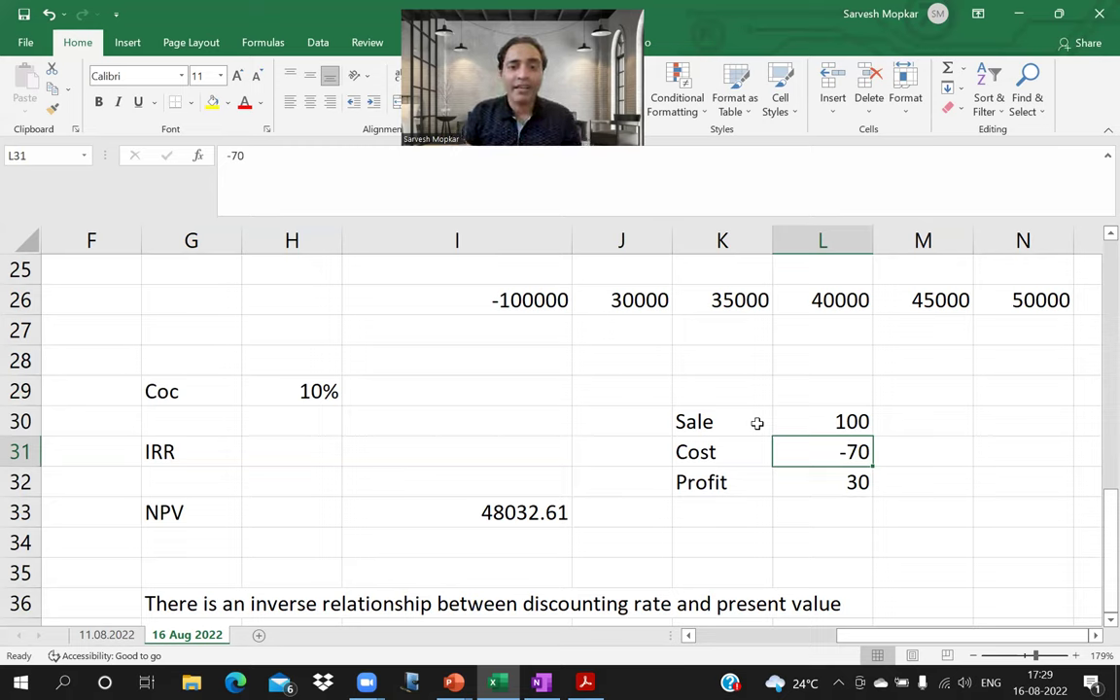
{"action": "key", "text": "Up"}
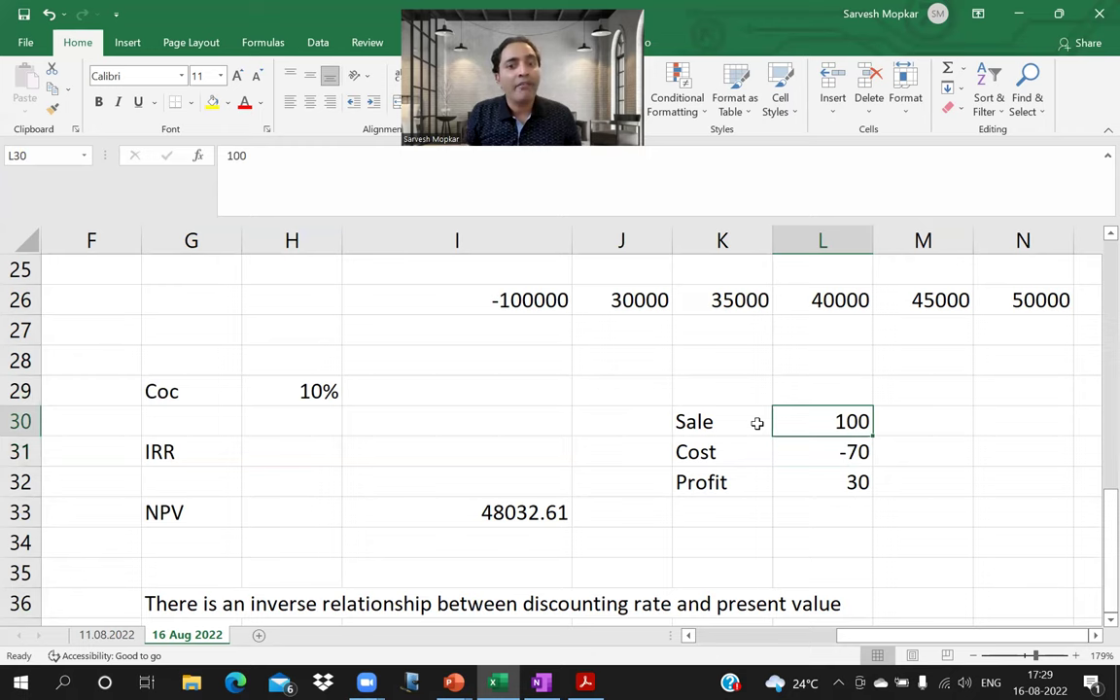
{"action": "key", "text": "Down"}
{"action": "key", "text": "Down"}
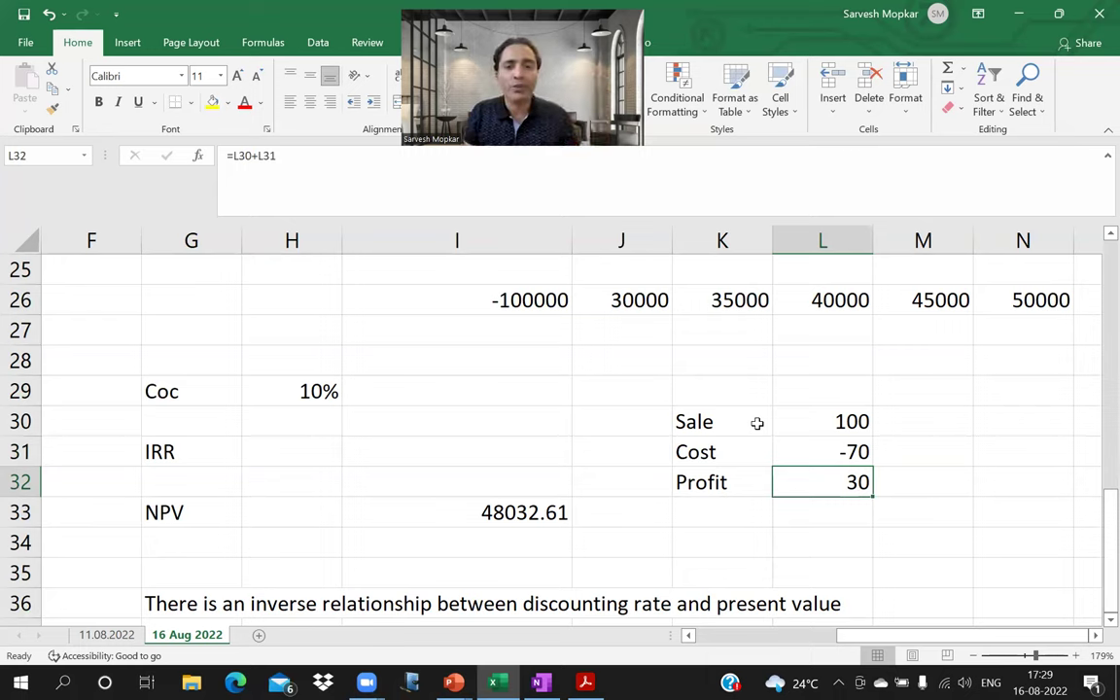
{"action": "key", "text": "Up"}
{"action": "type", "text": "-100"}
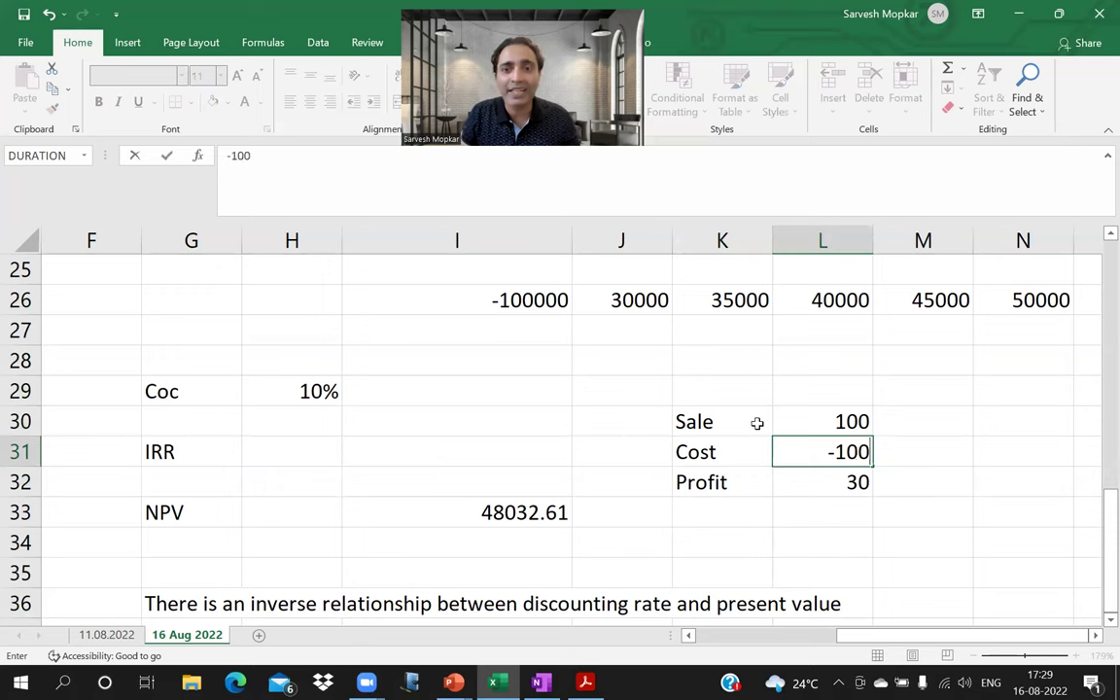
{"action": "key", "text": "Return"}
{"action": "key", "text": "Up"}
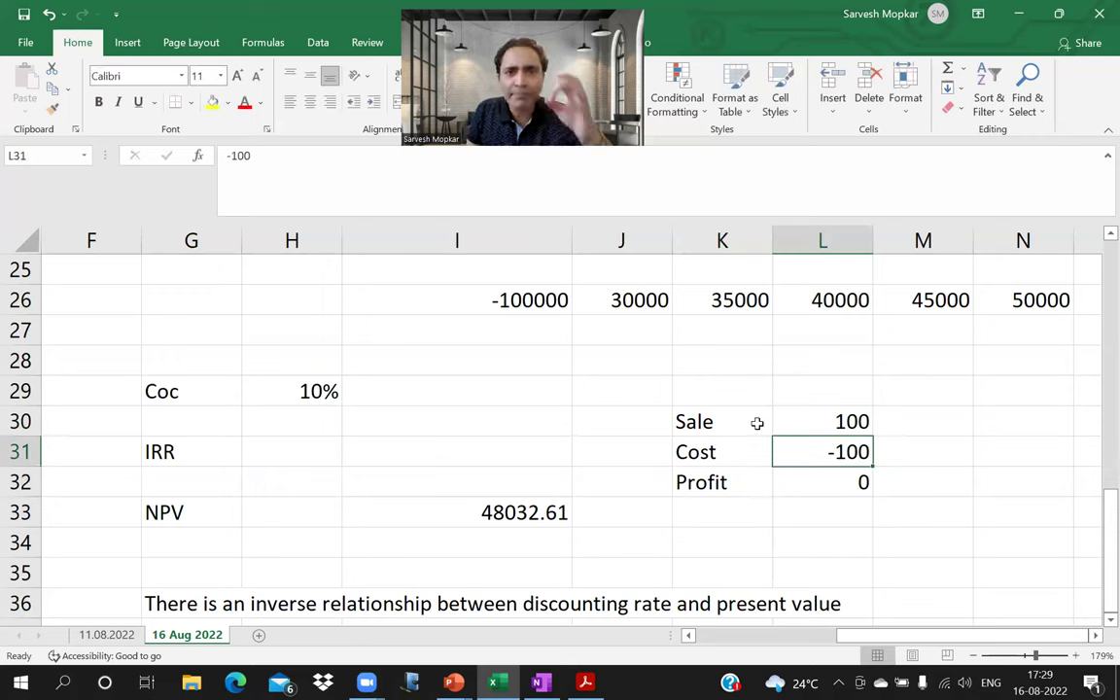
Examine the IRR row and the cost of capital in H29 alongside the profit example's result in L32.
{"action": "key", "text": "Left"}
{"action": "key", "text": "Left"}
{"action": "key", "text": "Left"}
{"action": "key", "text": "Left"}
{"action": "key", "text": "Left"}
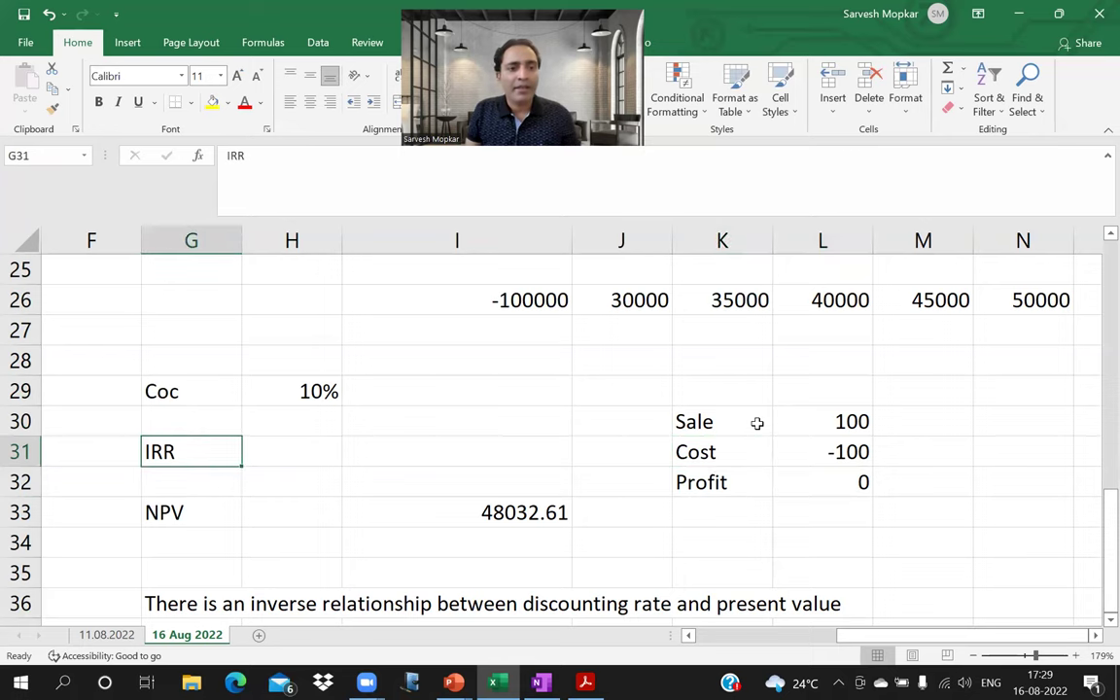
{"action": "key", "text": "Right"}
{"action": "key", "text": "Up"}
{"action": "key", "text": "Up"}
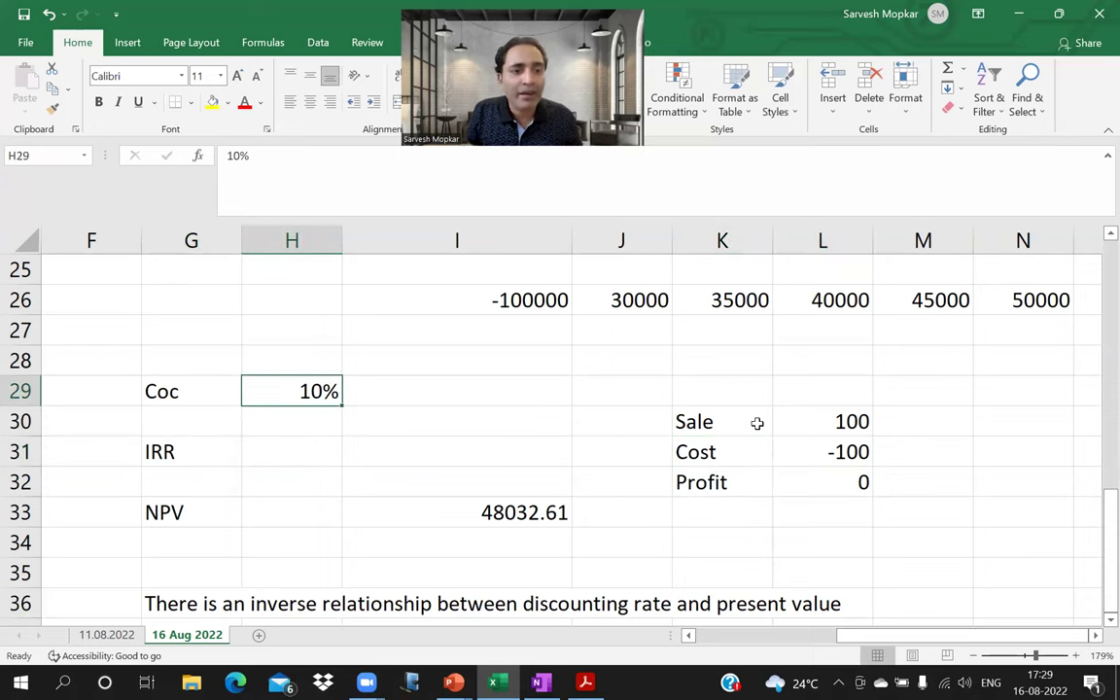
{"action": "key", "text": "Down"}
{"action": "key", "text": "Down"}
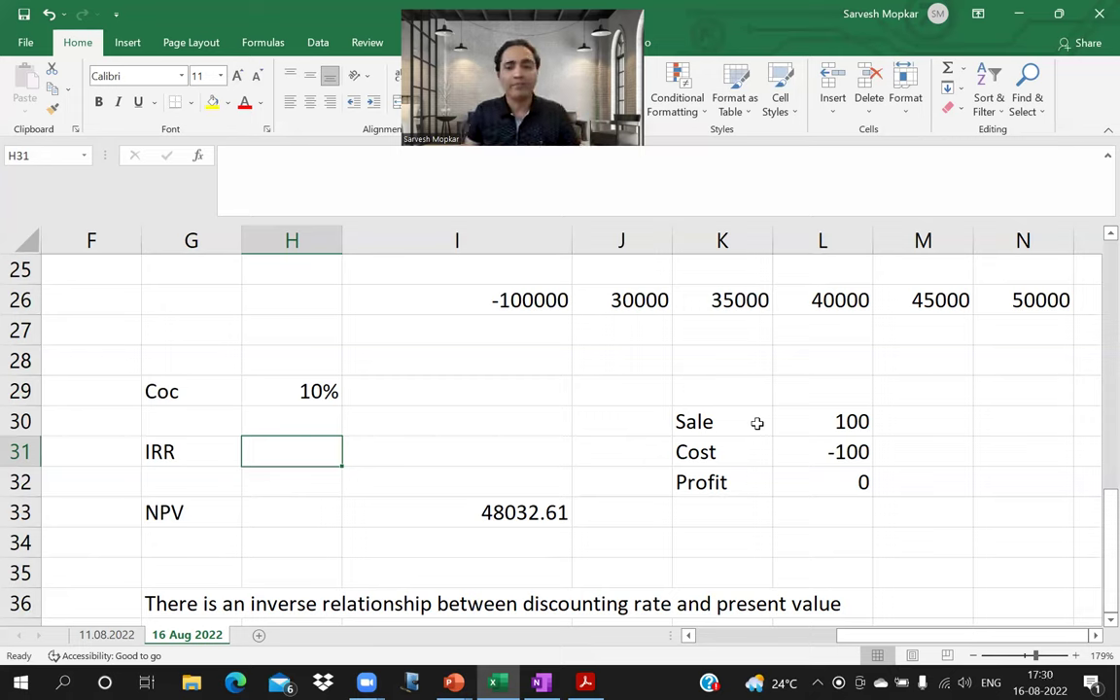
{"action": "key", "text": "Right"}
{"action": "key", "text": "Right"}
{"action": "key", "text": "Right"}
{"action": "key", "text": "Right"}
{"action": "key", "text": "Down"}
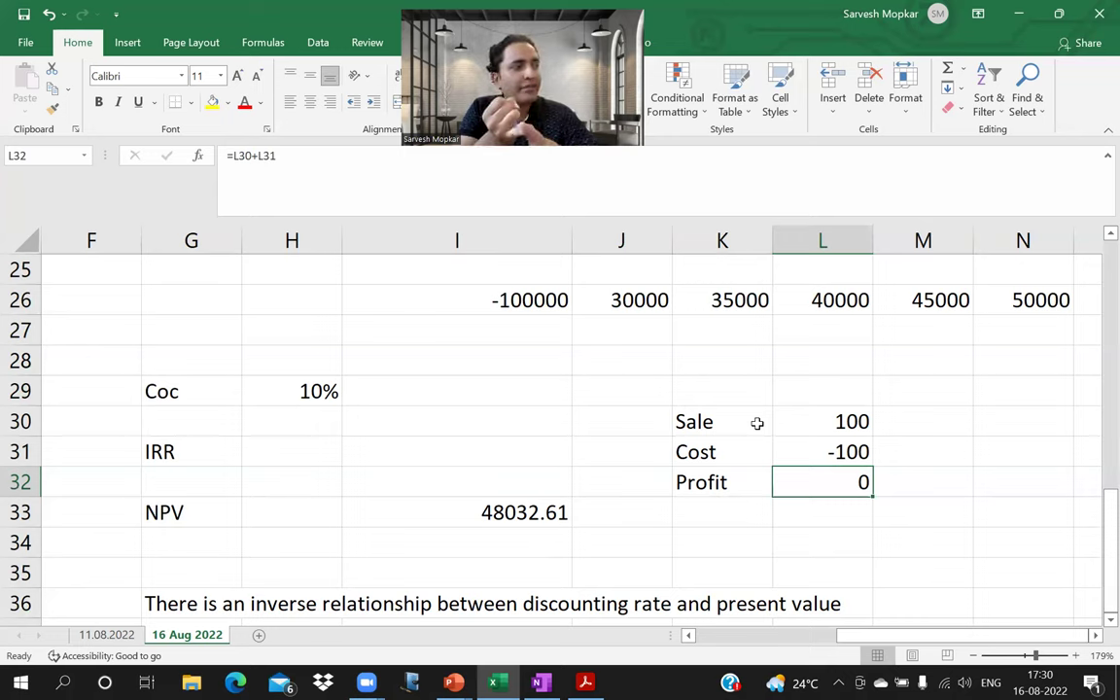
Examine the project's T0 to T5 cash flows in row 26, from the inflows to the initial outlay in I26.
{"action": "key", "text": "Up"}
{"action": "key", "text": "Up"}
{"action": "key", "text": "Up"}
{"action": "key", "text": "Up"}
{"action": "key", "text": "Up"}
{"action": "key", "text": "Up"}
{"action": "key", "text": "Up"}
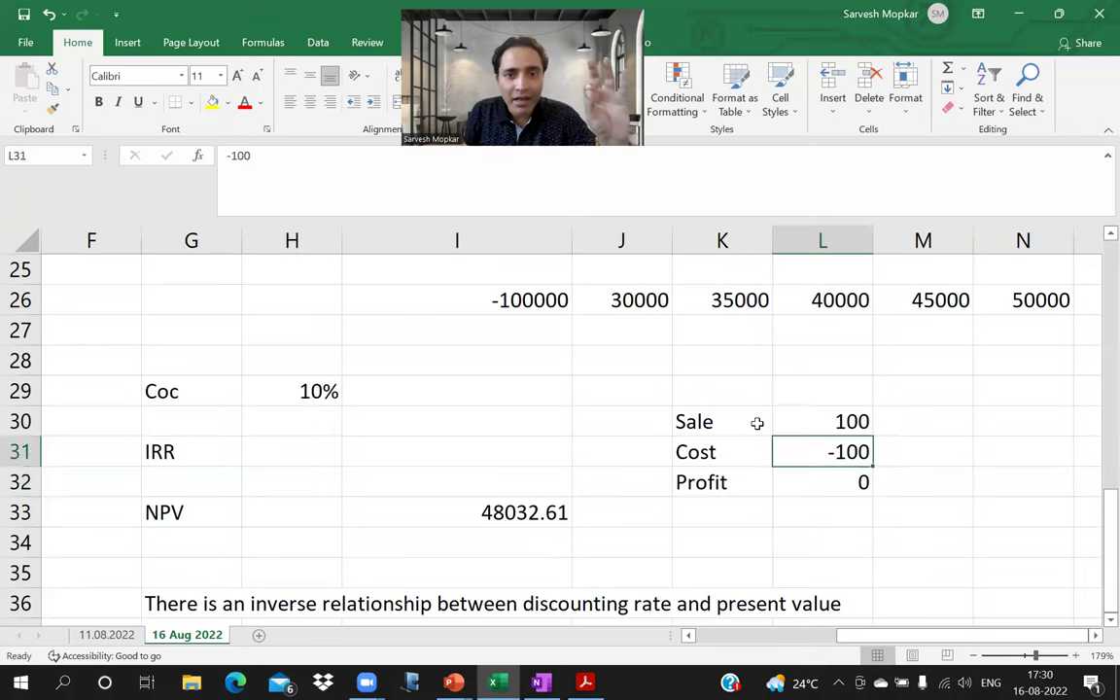
{"action": "key", "text": "Left"}
{"action": "key", "text": "Up"}
{"action": "key", "text": "Up"}
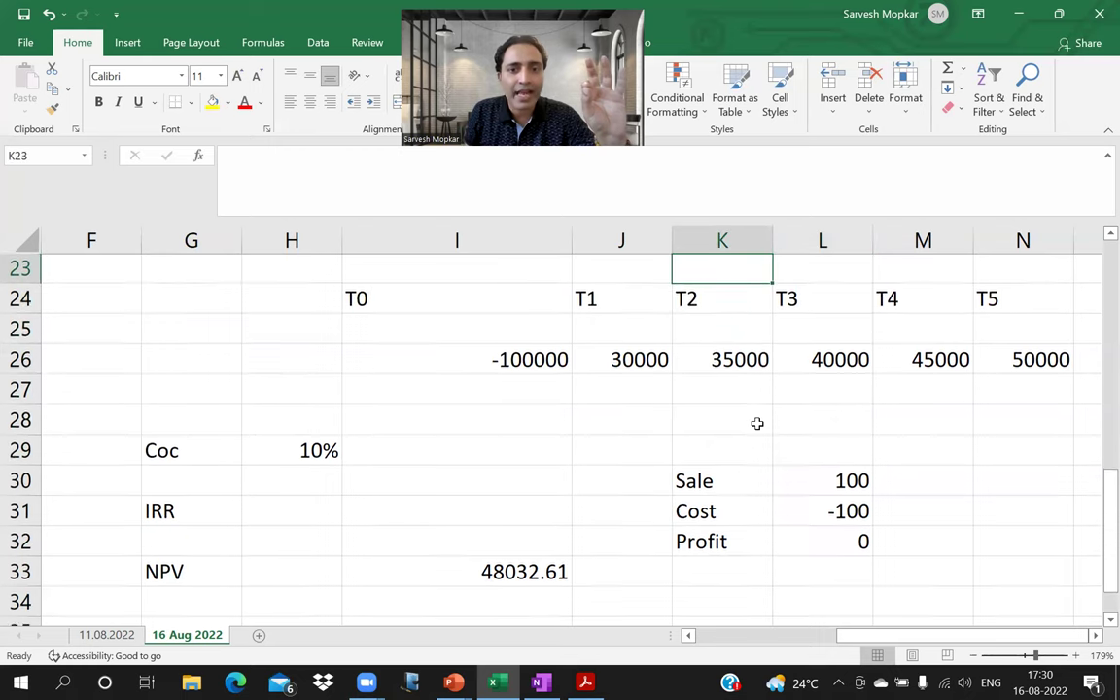
{"action": "key", "text": "Down"}
{"action": "key", "text": "Down"}
{"action": "key", "text": "Down"}
{"action": "key", "text": "Left"}
{"action": "key", "text": "Right"}
{"action": "key", "text": "Right"}
{"action": "key", "text": "Right"}
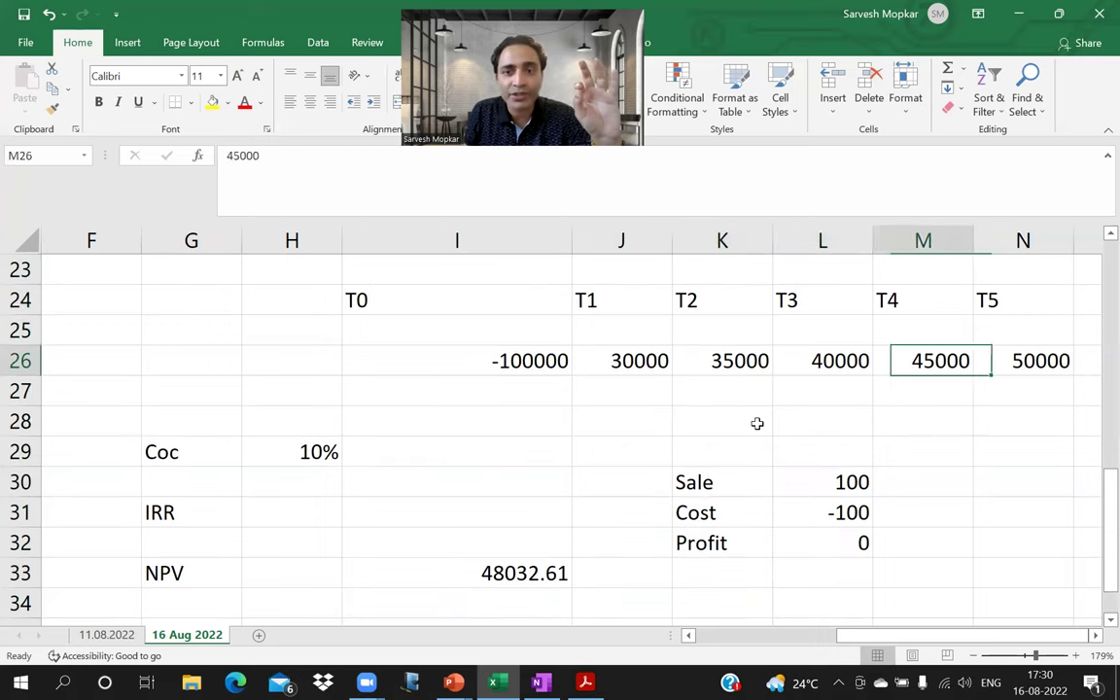
{"action": "key", "text": "Left"}
{"action": "key", "text": "Left"}
{"action": "key", "text": "Left"}
{"action": "key", "text": "Left"}
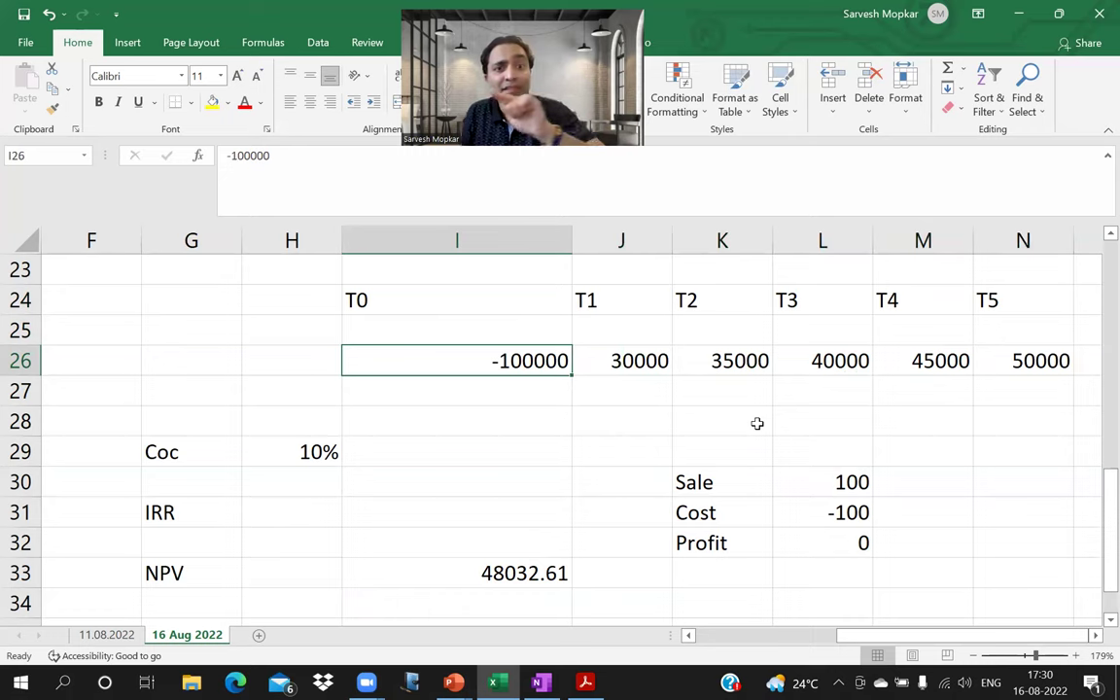
Inspect the NPV result cell I33 below the project cash flows.
{"action": "key", "text": "Down"}
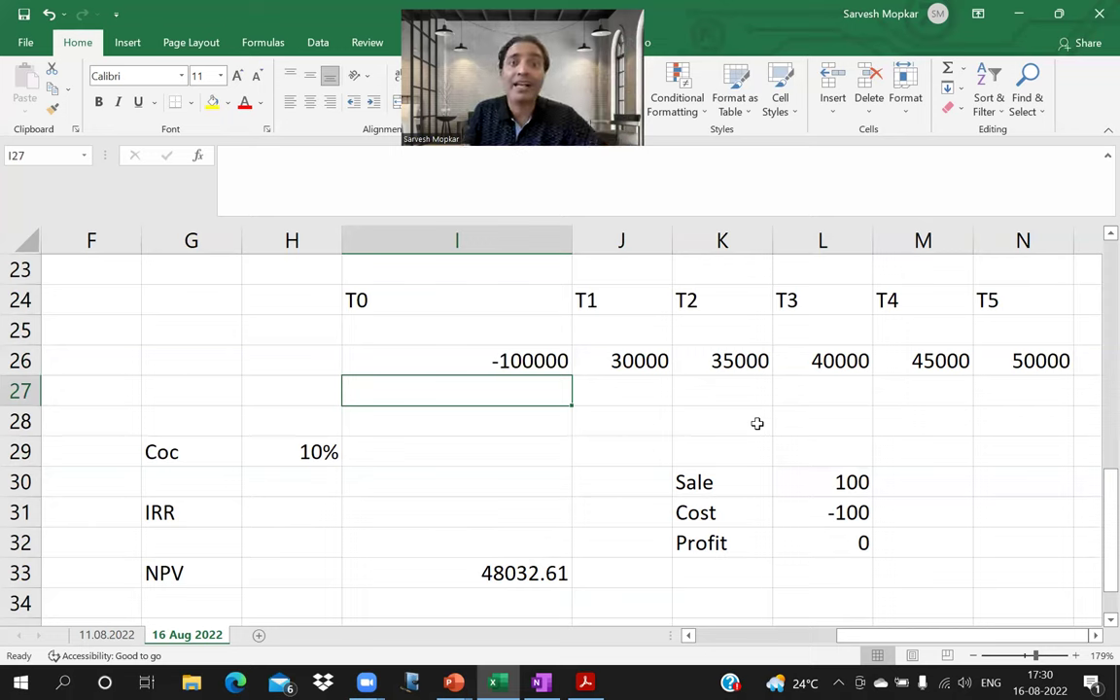
{"action": "key", "text": "Down"}
{"action": "key", "text": "Down"}
{"action": "key", "text": "Down"}
{"action": "key", "text": "Down"}
{"action": "key", "text": "Down"}
{"action": "key", "text": "Down"}
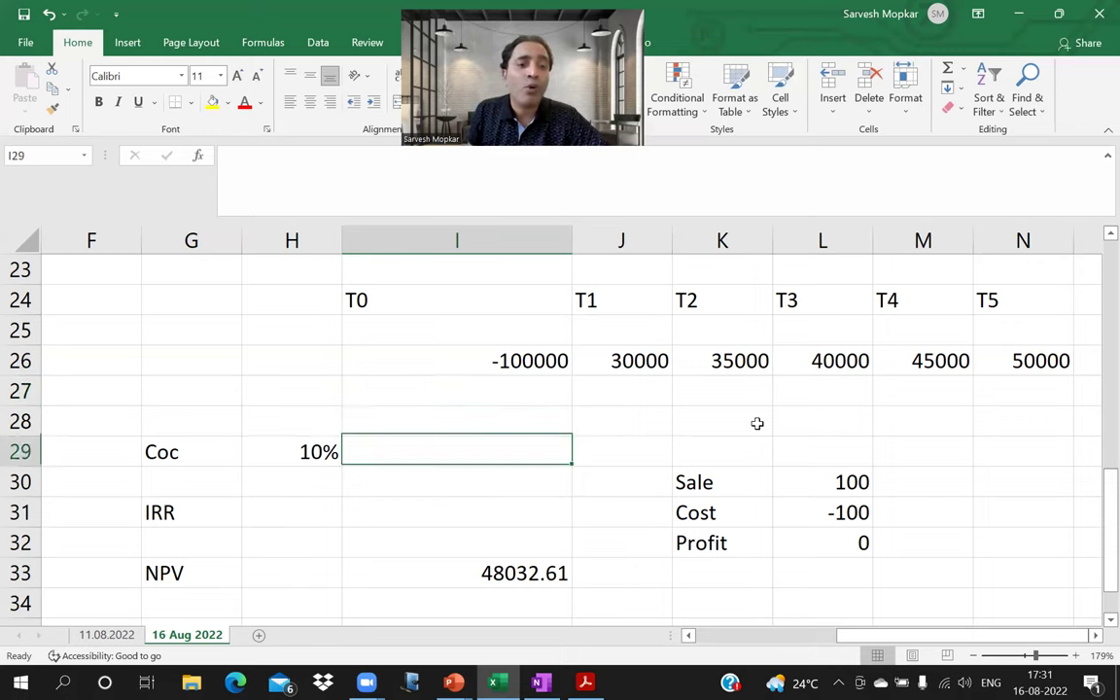
{"action": "key", "text": "Down"}
{"action": "key", "text": "Up"}
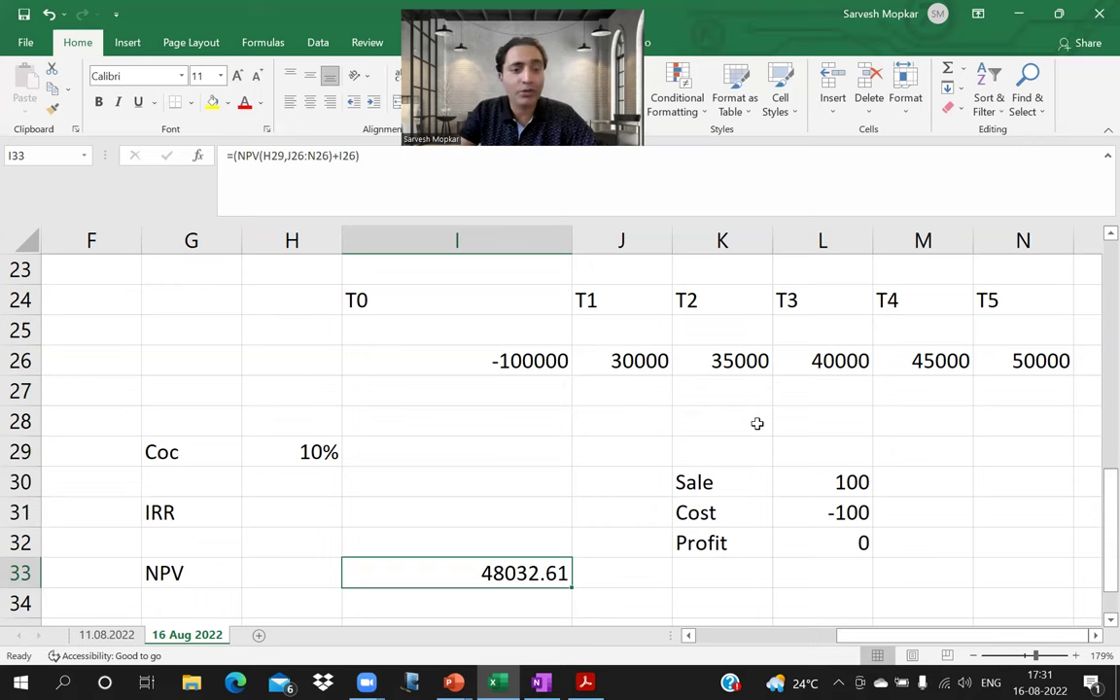
{"action": "scroll", "coordinate": [737, 427], "scroll_direction": "down", "scroll_amount": 1}
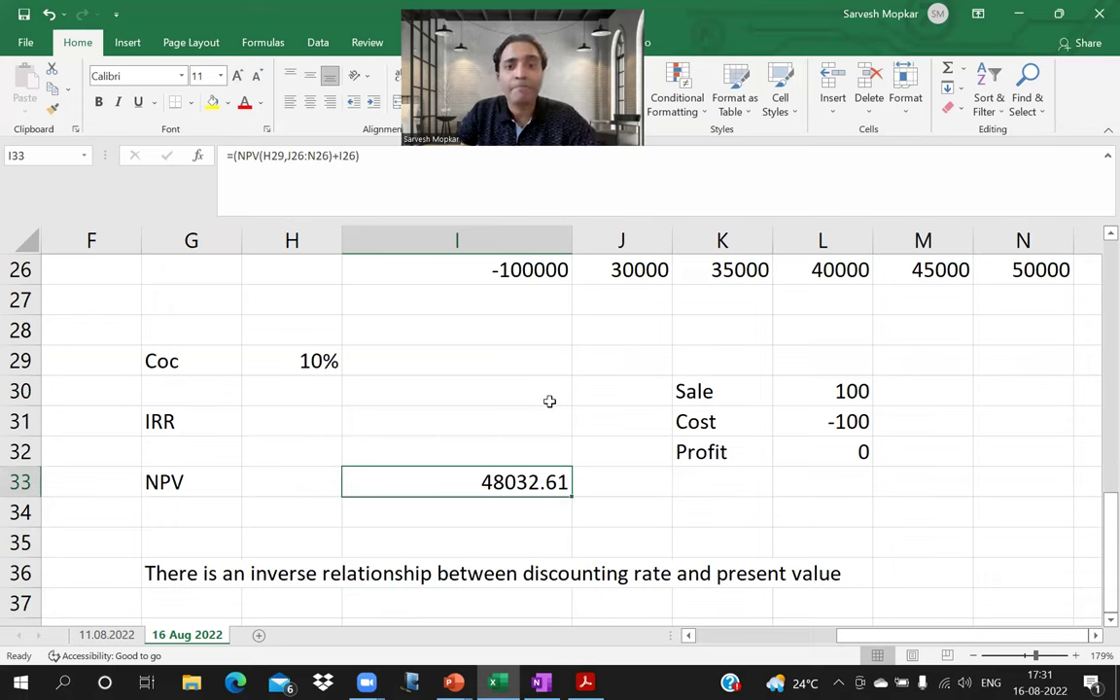
Compare the profit formula in L32 with the cells referenced by the NPV formula in I33.
{"action": "left_click", "coordinate": [840, 452]}
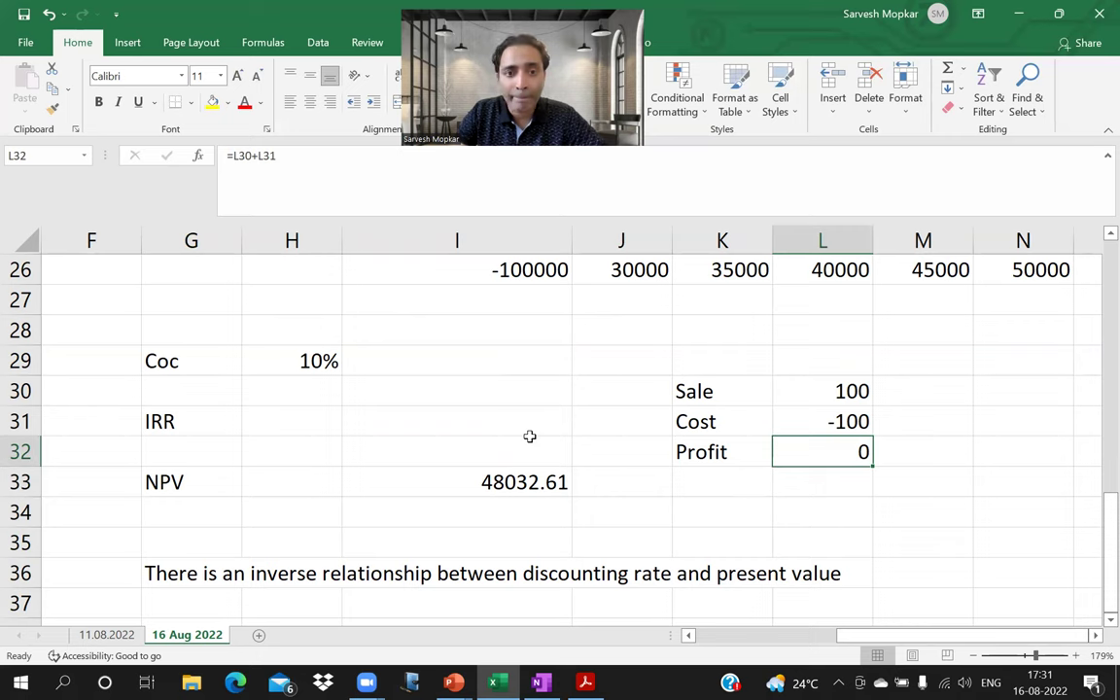
{"action": "scroll", "coordinate": [528, 437], "scroll_direction": "up", "scroll_amount": 1}
{"action": "scroll", "coordinate": [528, 436], "scroll_direction": "down", "scroll_amount": 1}
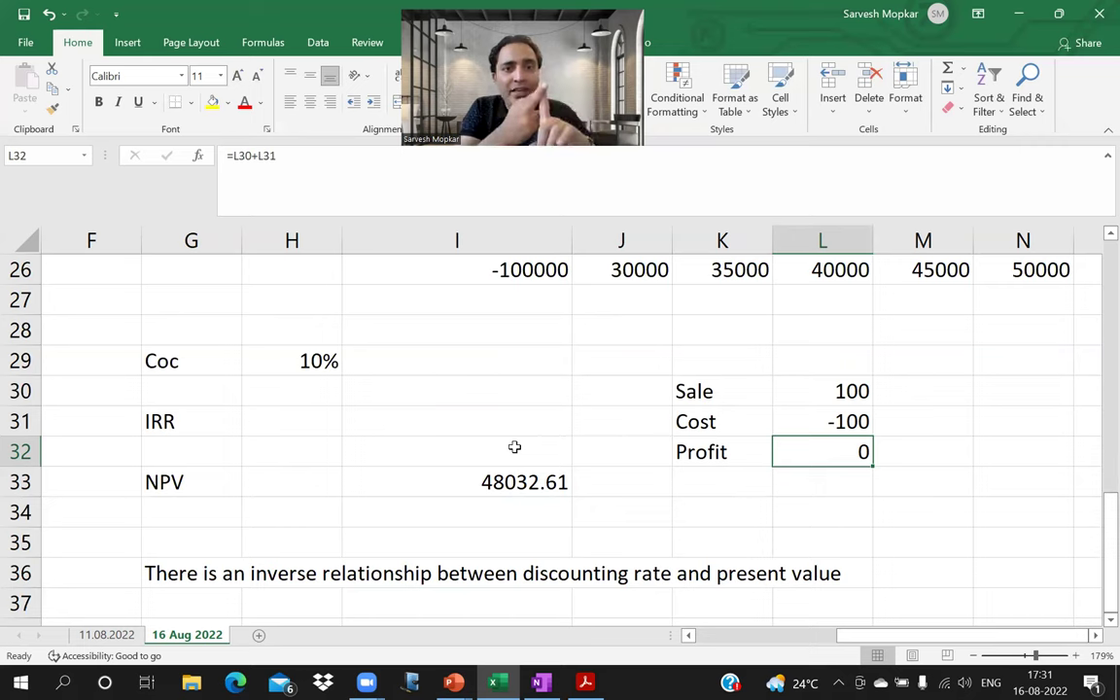
{"action": "scroll", "coordinate": [512, 410], "scroll_direction": "up", "scroll_amount": 1}
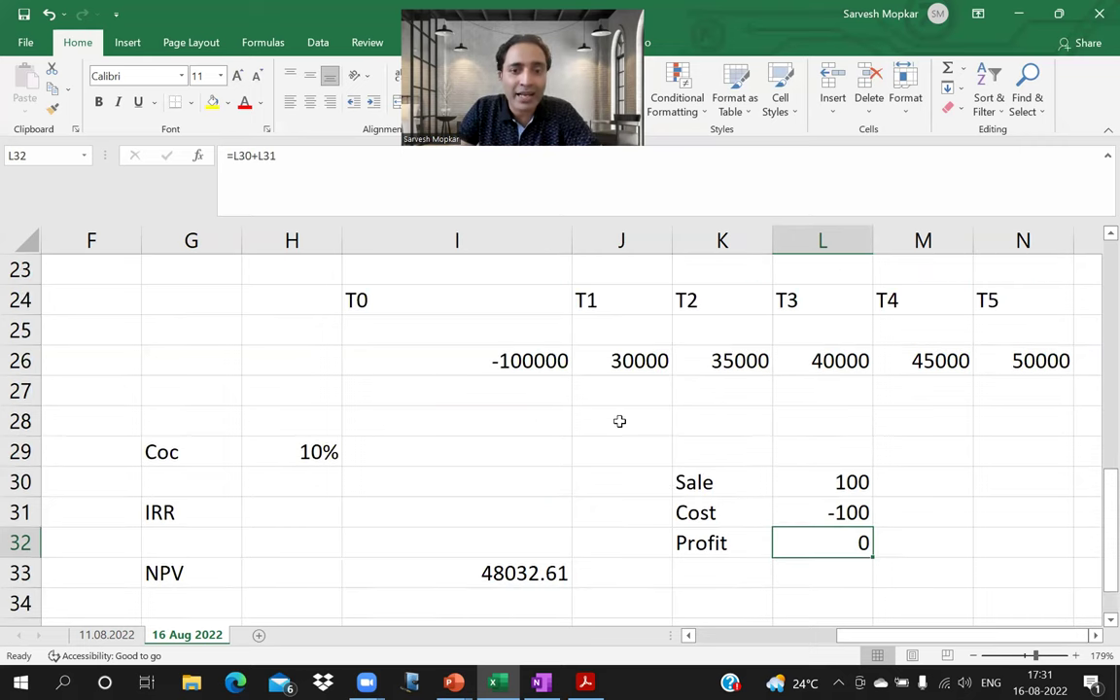
{"action": "scroll", "coordinate": [615, 425], "scroll_direction": "down", "scroll_amount": 1}
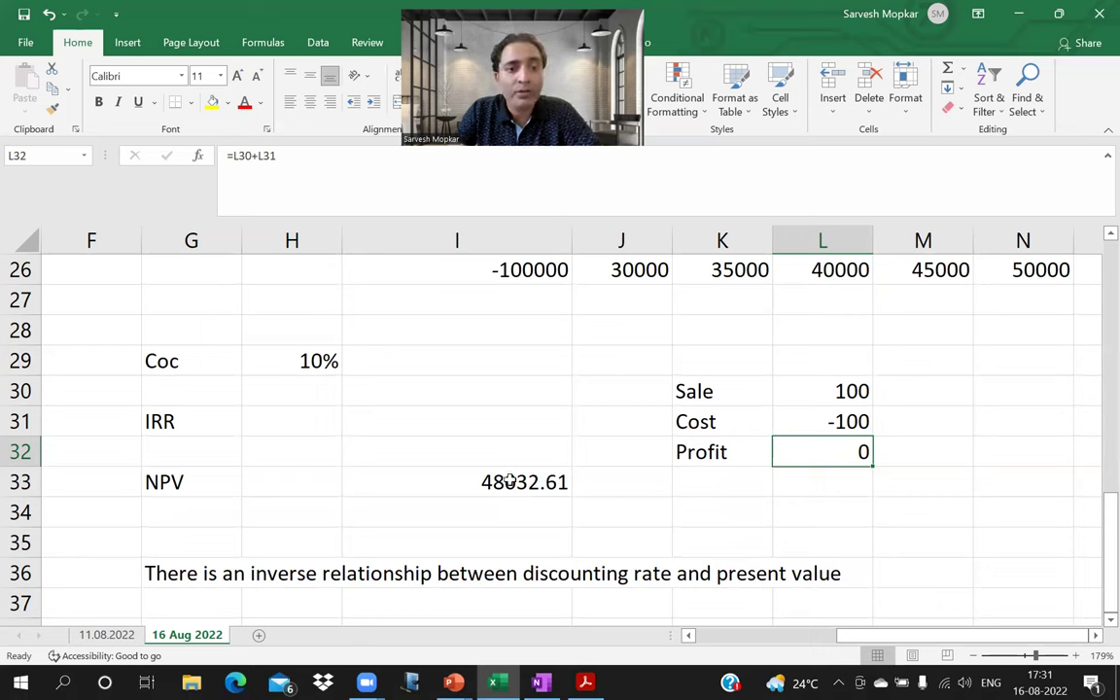
{"action": "left_click", "coordinate": [554, 484]}
{"action": "key", "text": "F2"}
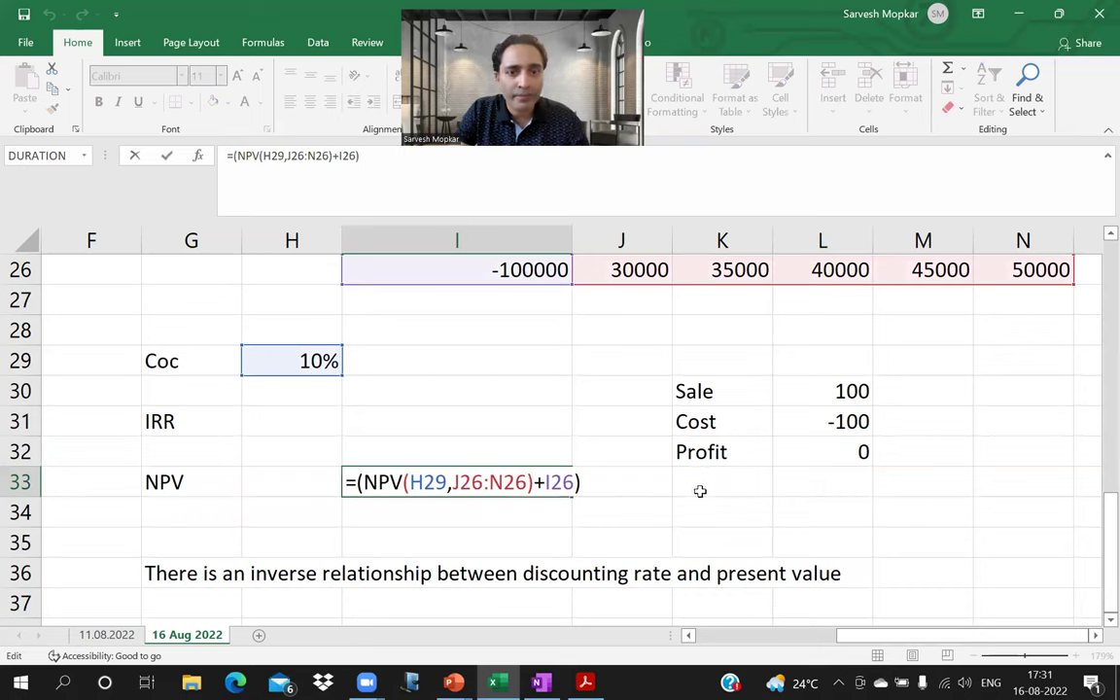
{"action": "key", "text": "Escape"}
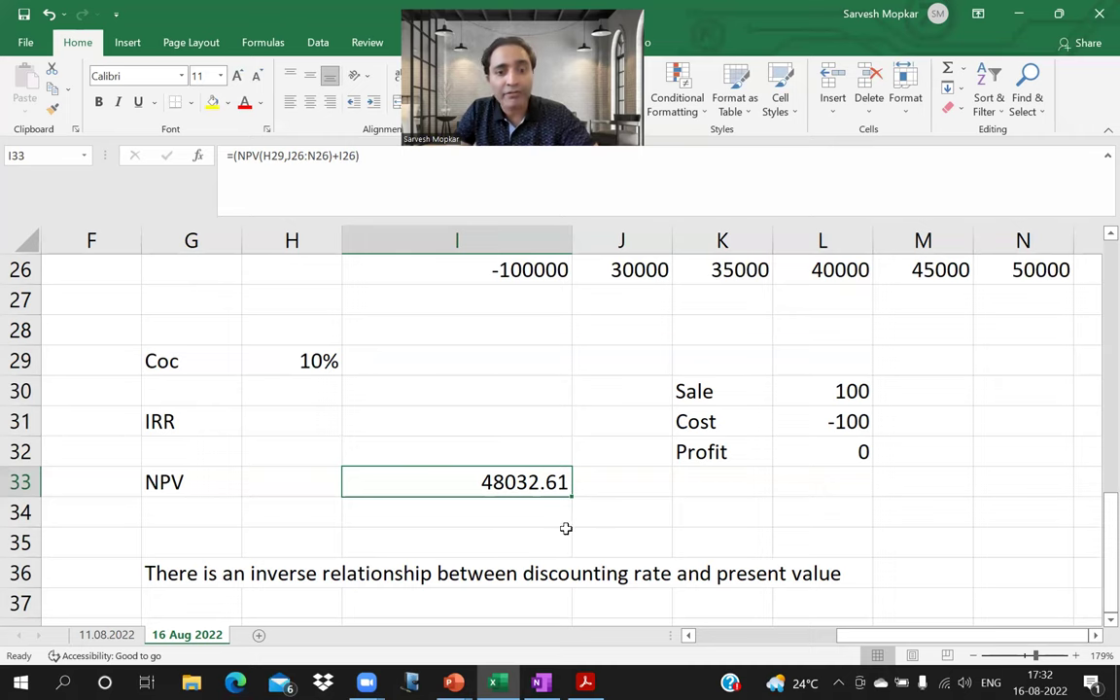
Start an IRR formula in H31 with the project's T0 to T5 cash flows, I26:N26, as its values.
{"action": "scroll", "coordinate": [564, 527], "scroll_direction": "down", "scroll_amount": 1}
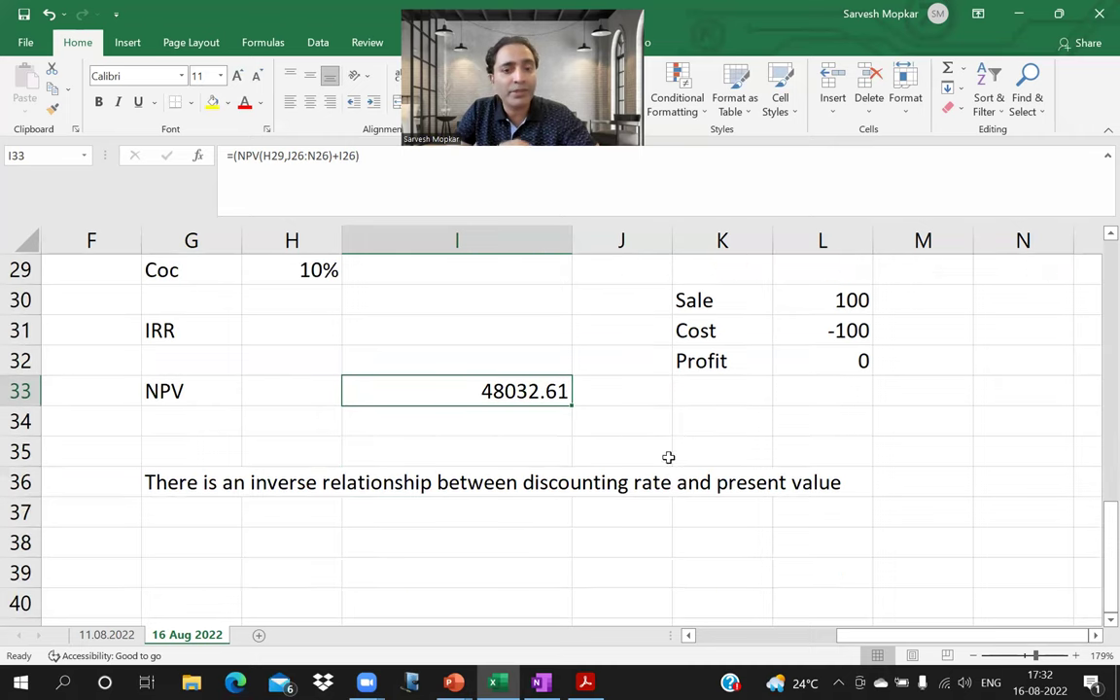
{"action": "scroll", "coordinate": [668, 447], "scroll_direction": "up", "scroll_amount": 1}
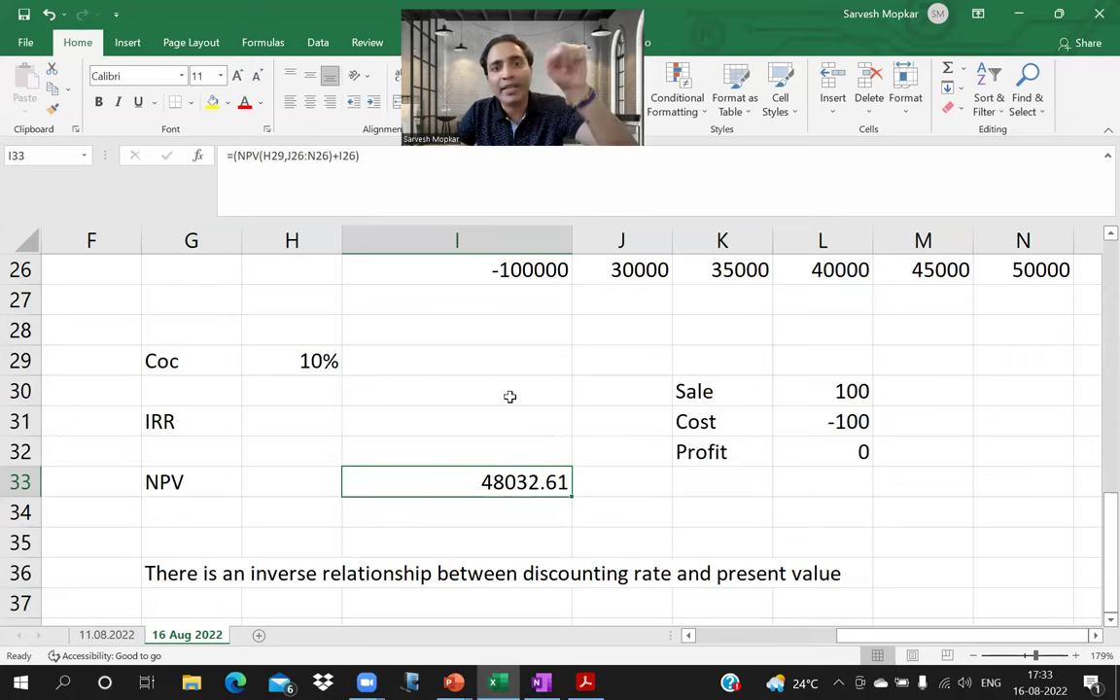
{"action": "left_click", "coordinate": [309, 421]}
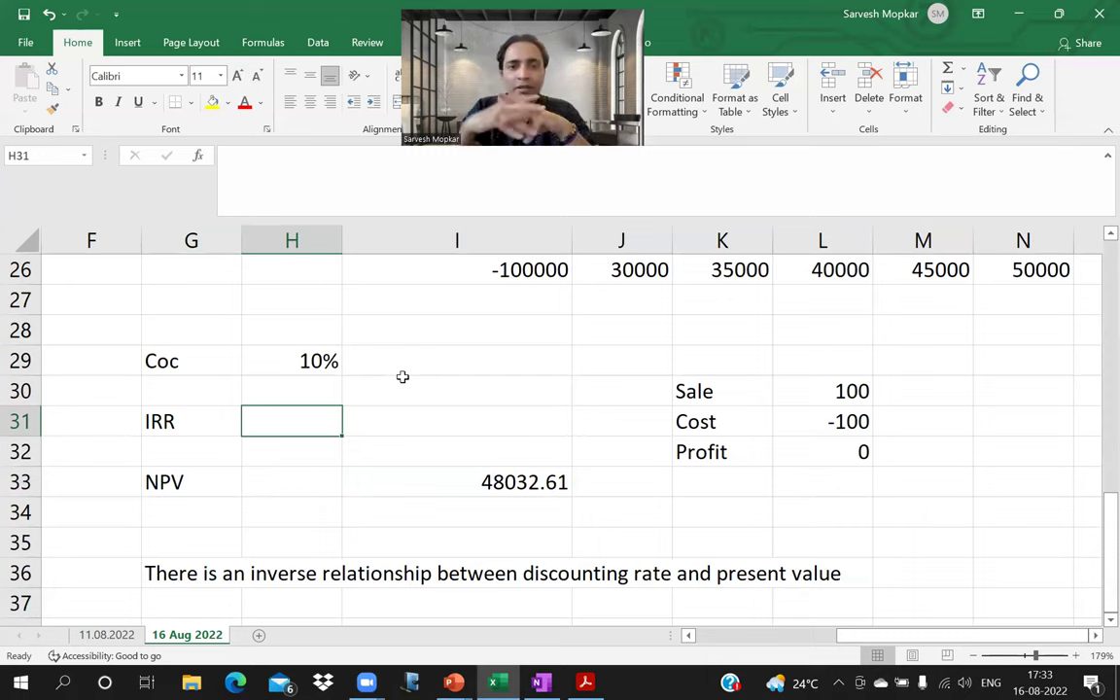
{"action": "scroll", "coordinate": [437, 364], "scroll_direction": "up", "scroll_amount": 1}
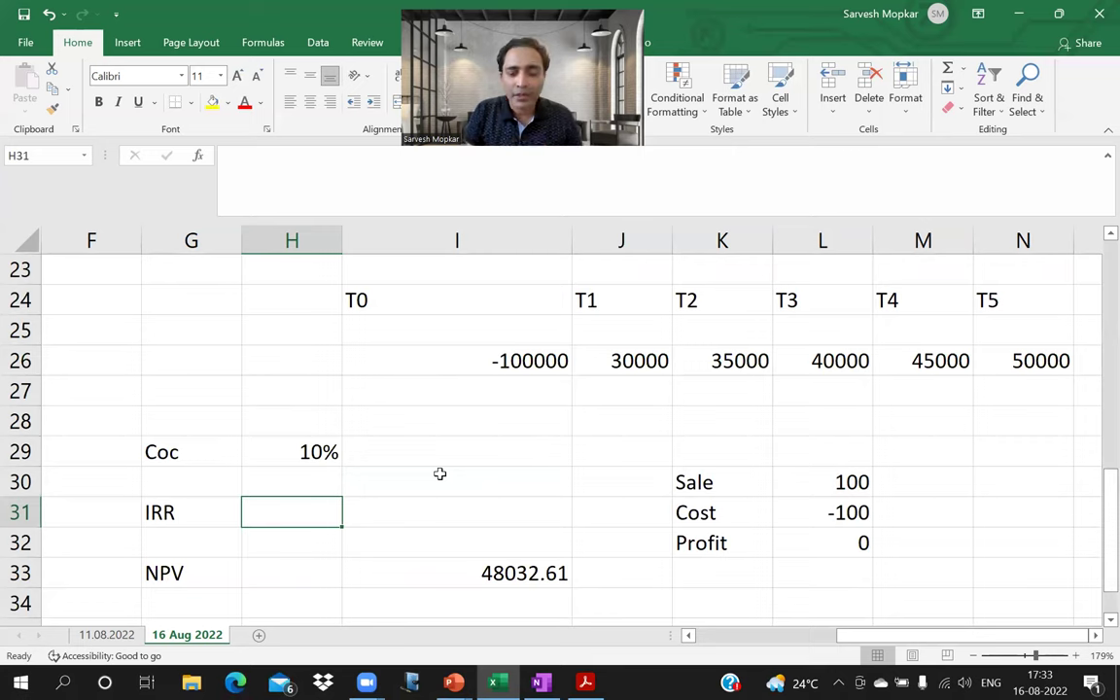
{"action": "type", "text": "="}
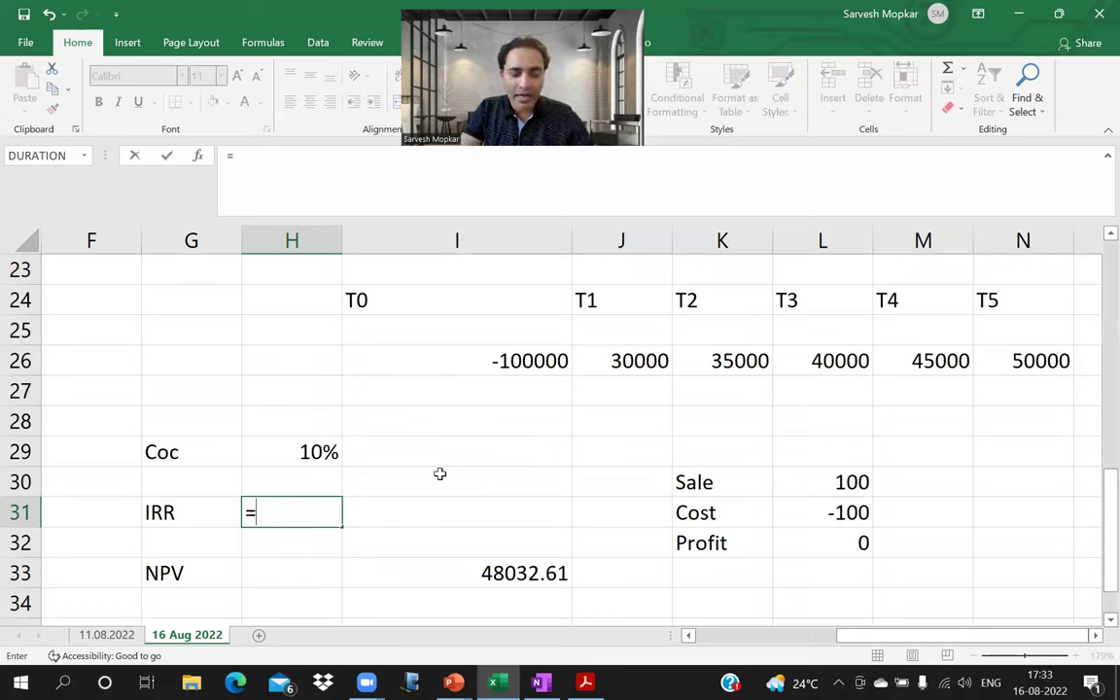
{"action": "type", "text": "IRR"}
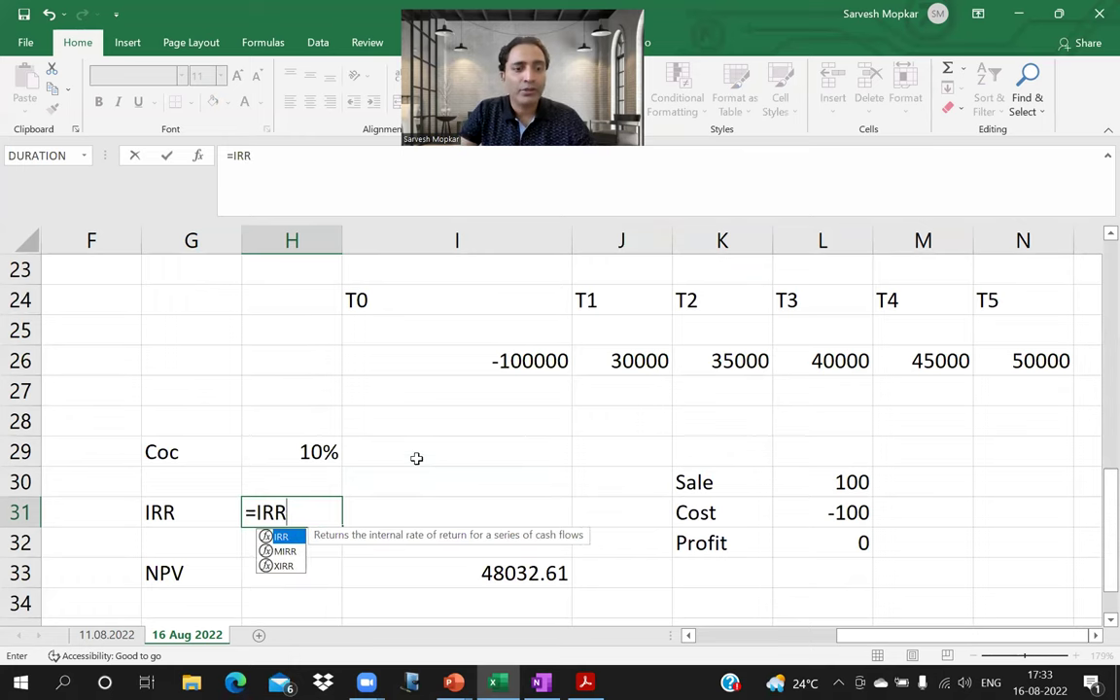
{"action": "scroll", "coordinate": [415, 458], "scroll_direction": "down", "scroll_amount": 1}
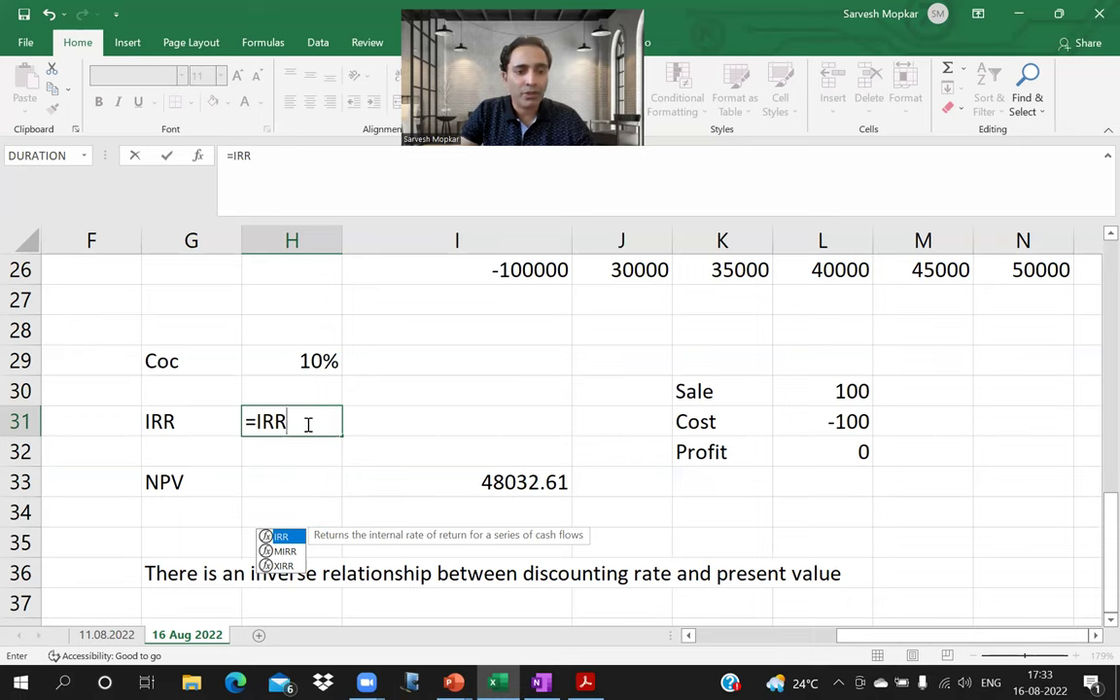
{"action": "type", "text": "("}
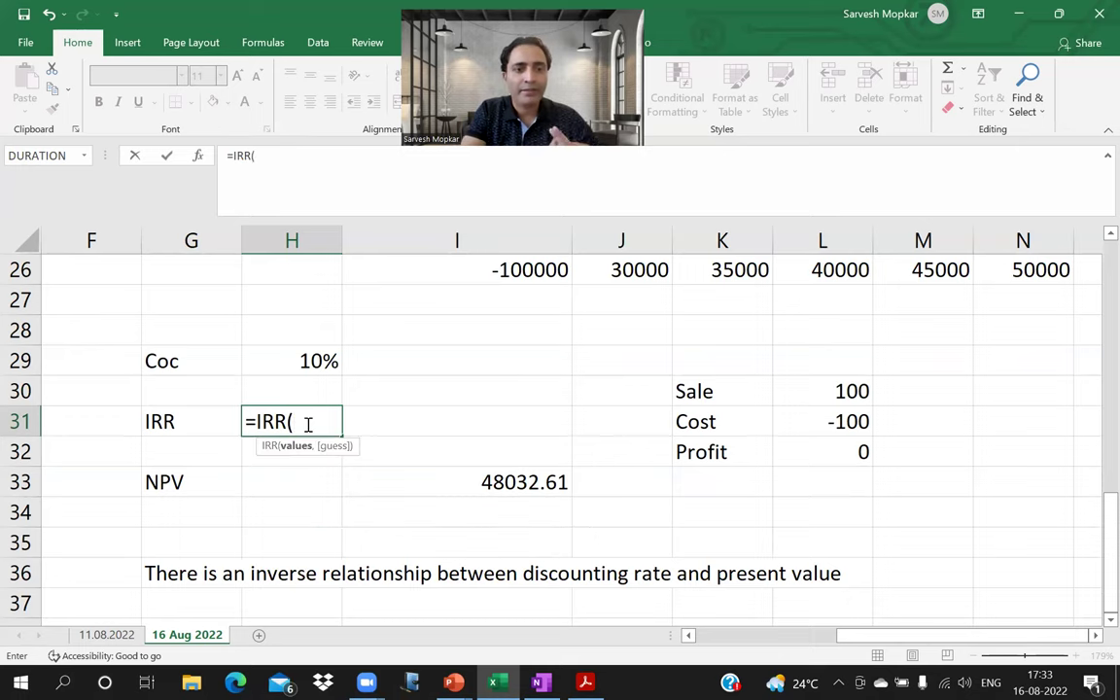
{"action": "scroll", "coordinate": [307, 424], "scroll_direction": "up", "scroll_amount": 1}
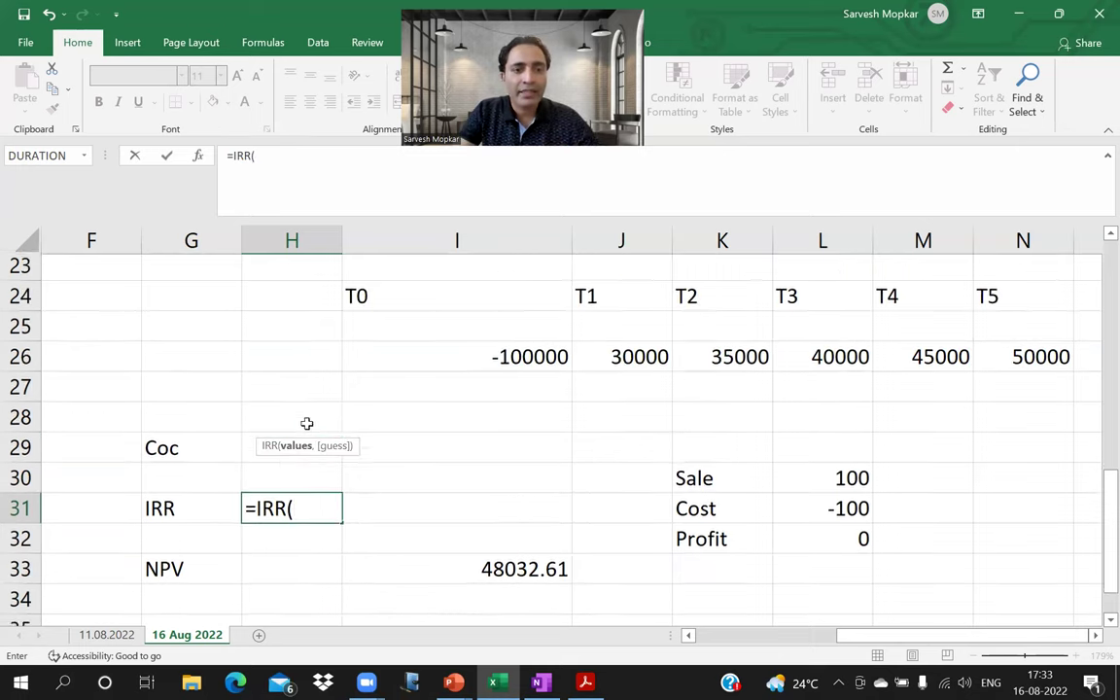
{"action": "left_click", "coordinate": [515, 361]}
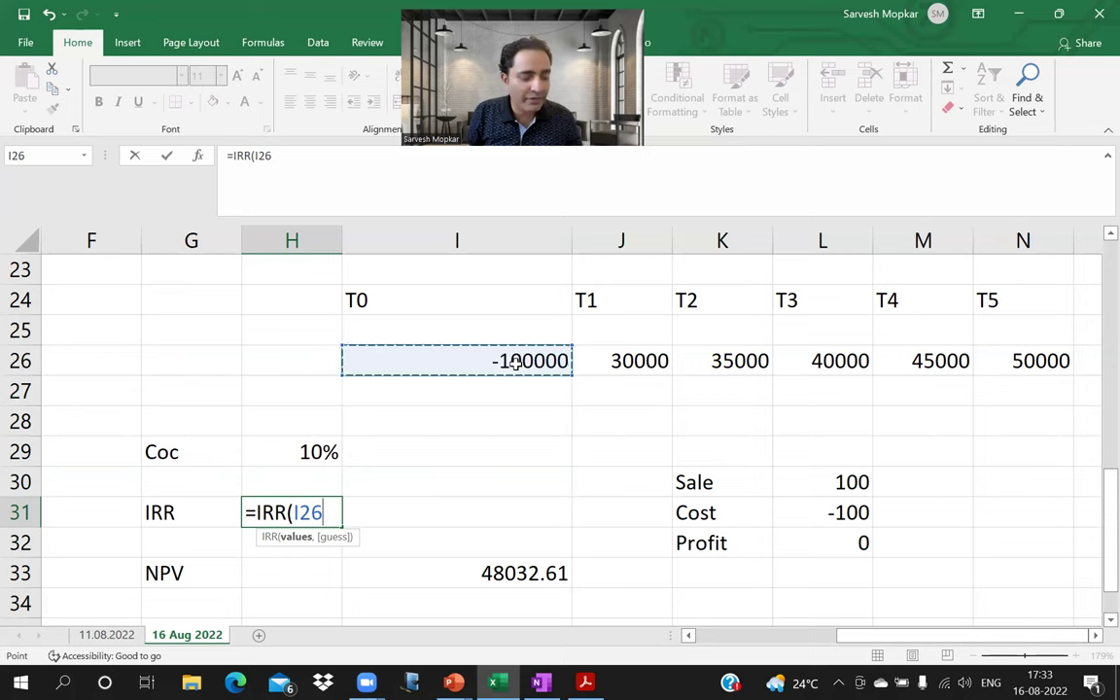
{"action": "left_click_drag", "start_coordinate": [515, 360], "coordinate": [1016, 360]}
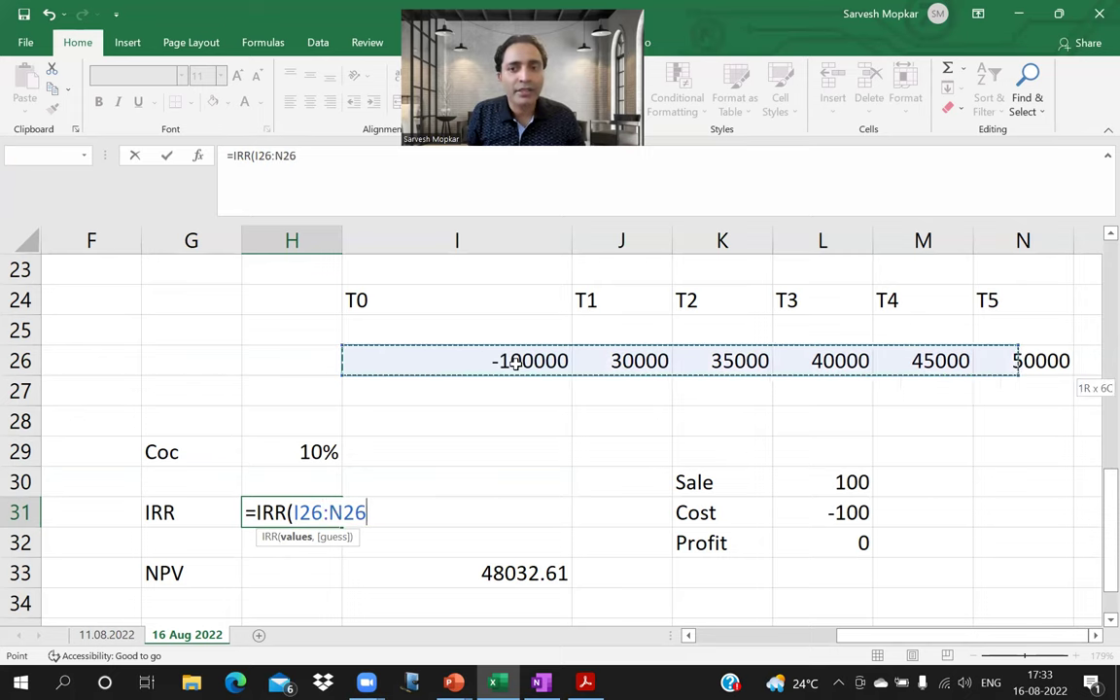
{"action": "type", "text": ")"}
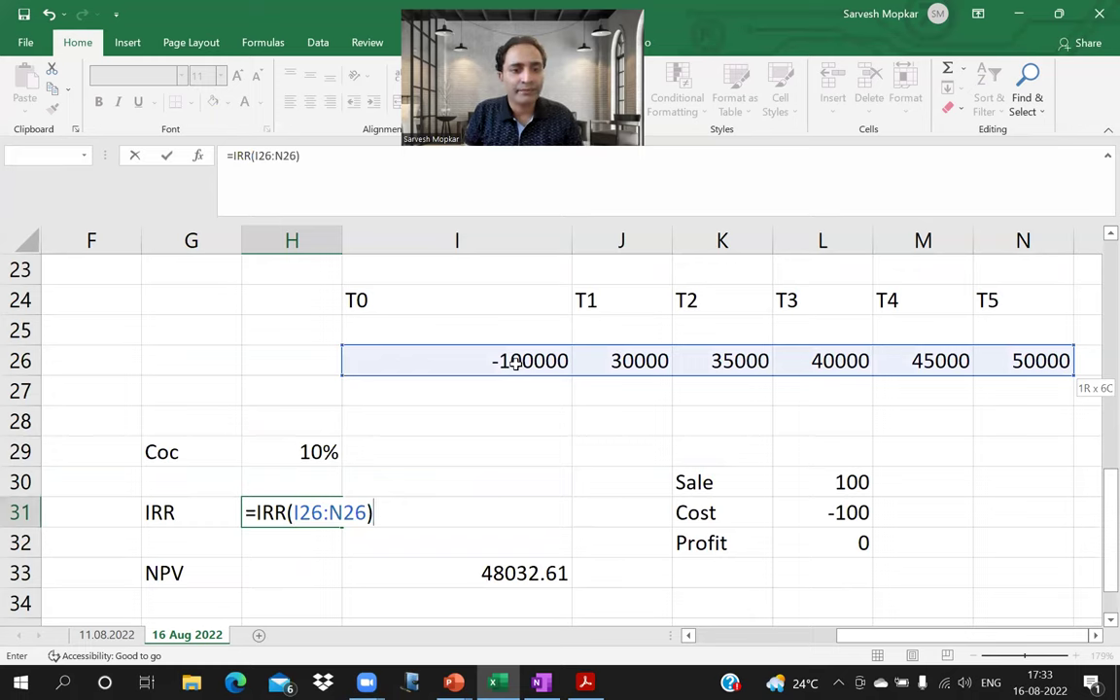
Complete the IRR formula in H31 with the cost of capital in H29 as its guess argument.
{"action": "key", "text": "BackSpace"}
{"action": "type", "text": ","}
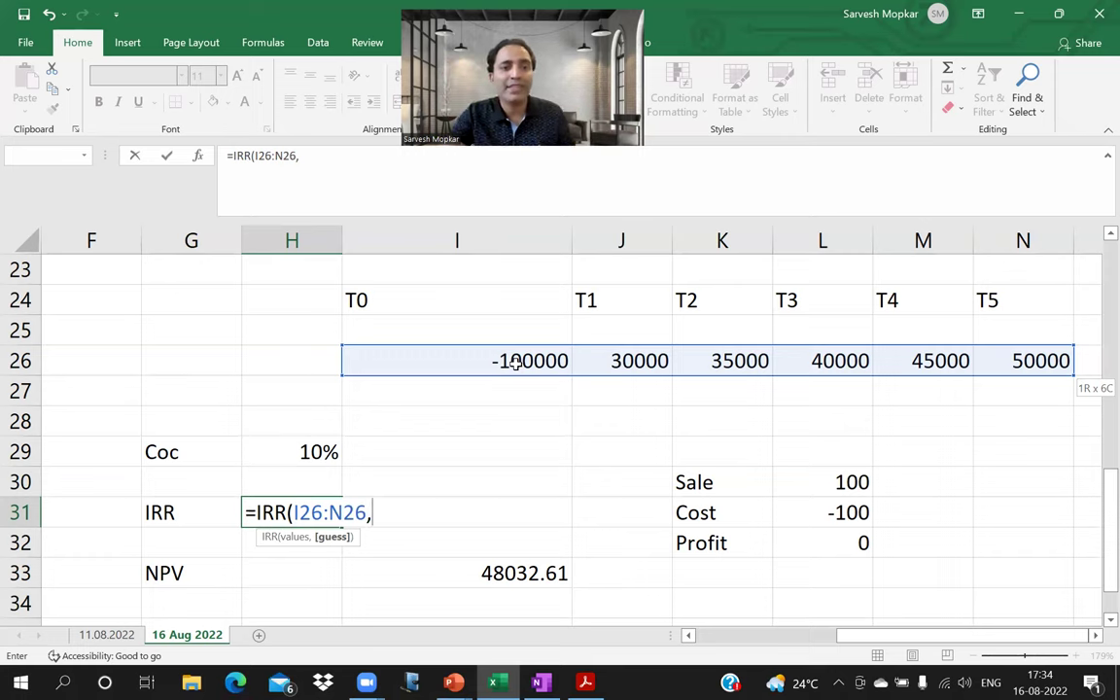
{"action": "type", "text": "10%"}
{"action": "key", "text": "BackSpace"}
{"action": "key", "text": "BackSpace"}
{"action": "key", "text": "BackSpace"}
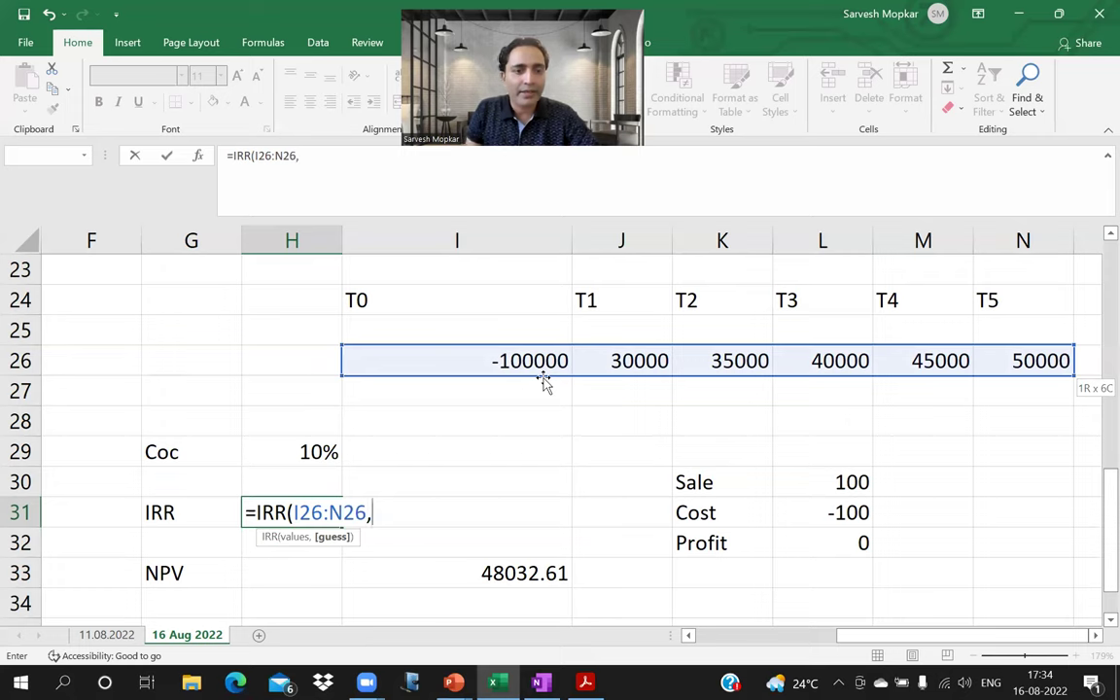
{"action": "left_click", "coordinate": [287, 447]}
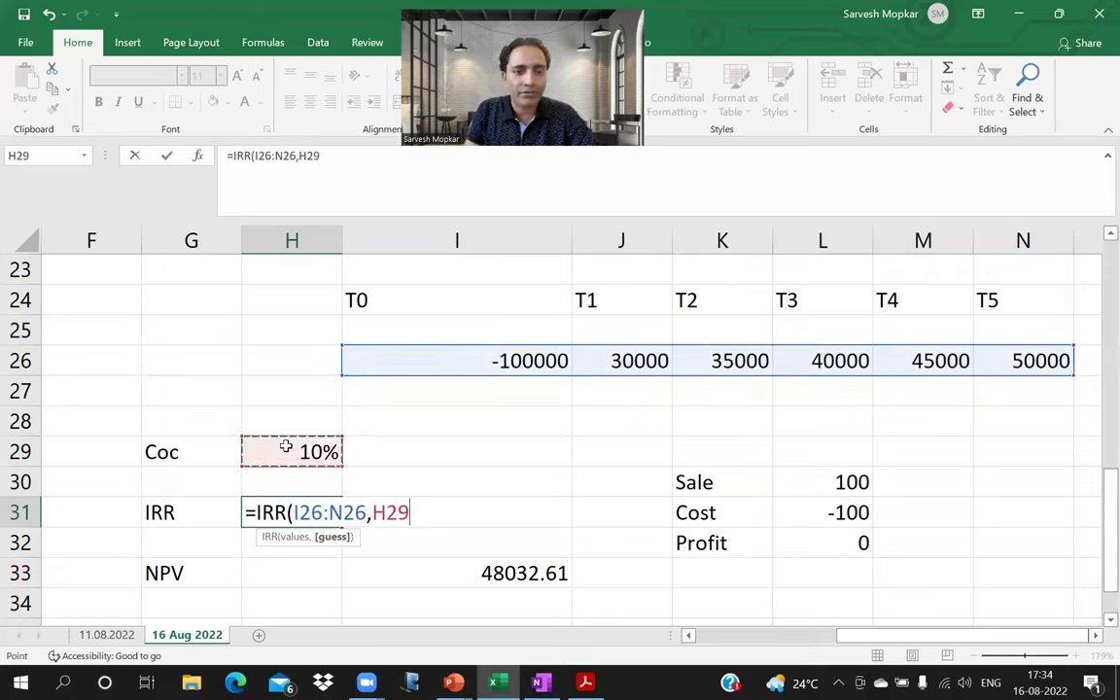
{"action": "type", "text": ")"}
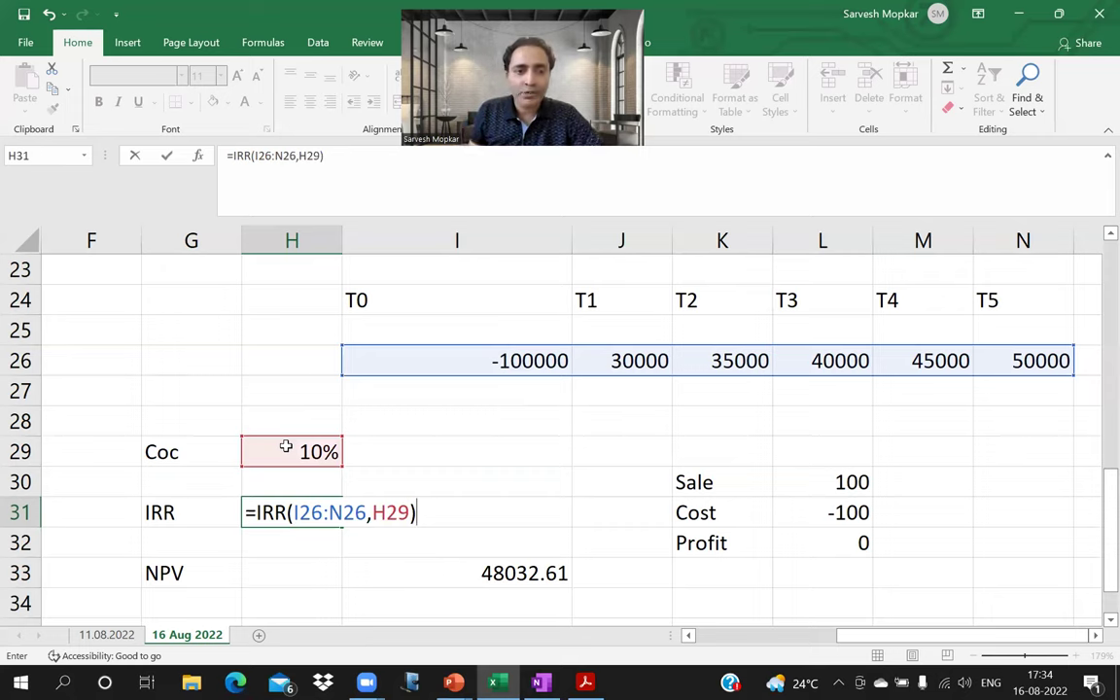
{"action": "key", "text": "Return"}
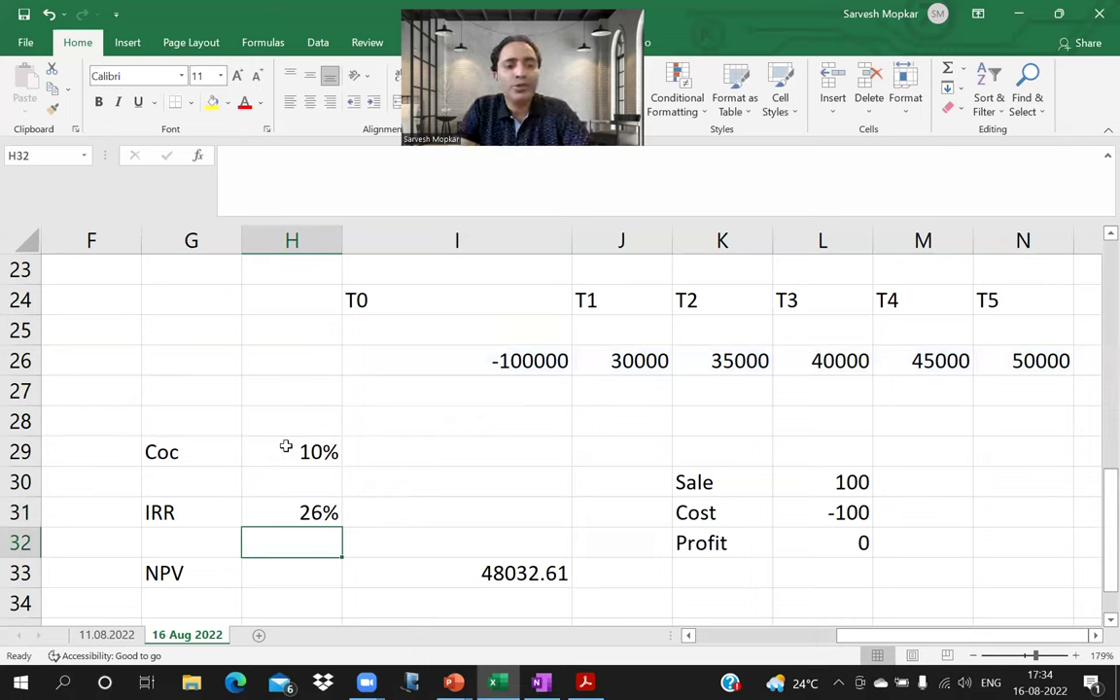
Compare the cost of capital in H29 with the project's IRR, NPV and cash flows.
{"action": "left_click", "coordinate": [286, 446]}
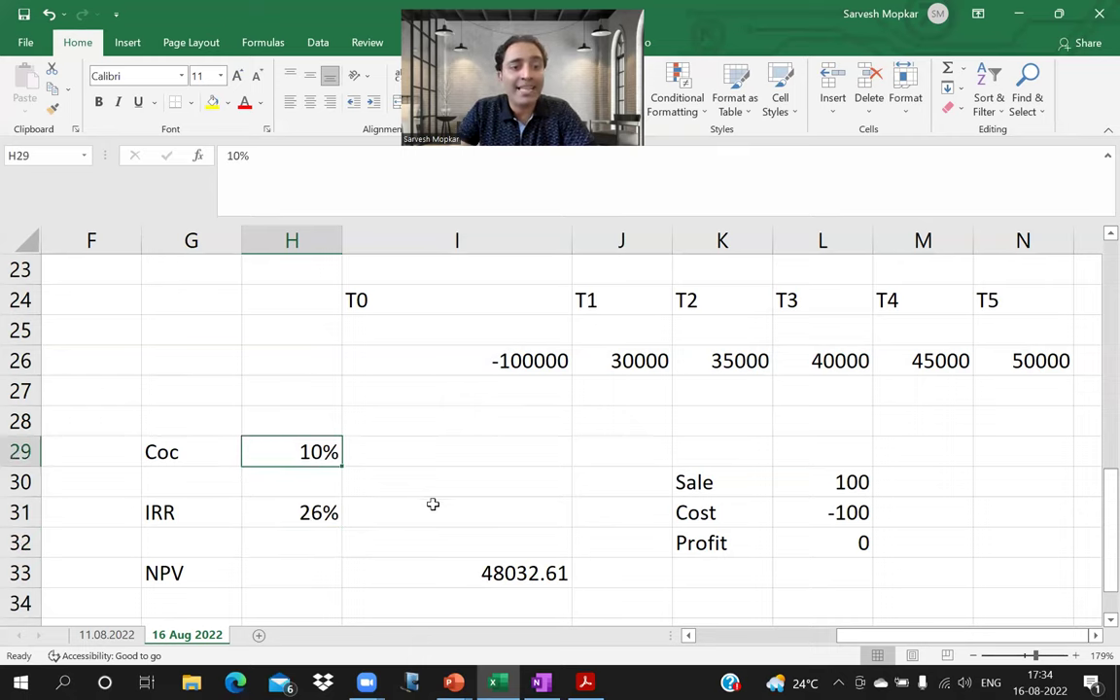
{"action": "scroll", "coordinate": [450, 538], "scroll_direction": "down", "scroll_amount": 1}
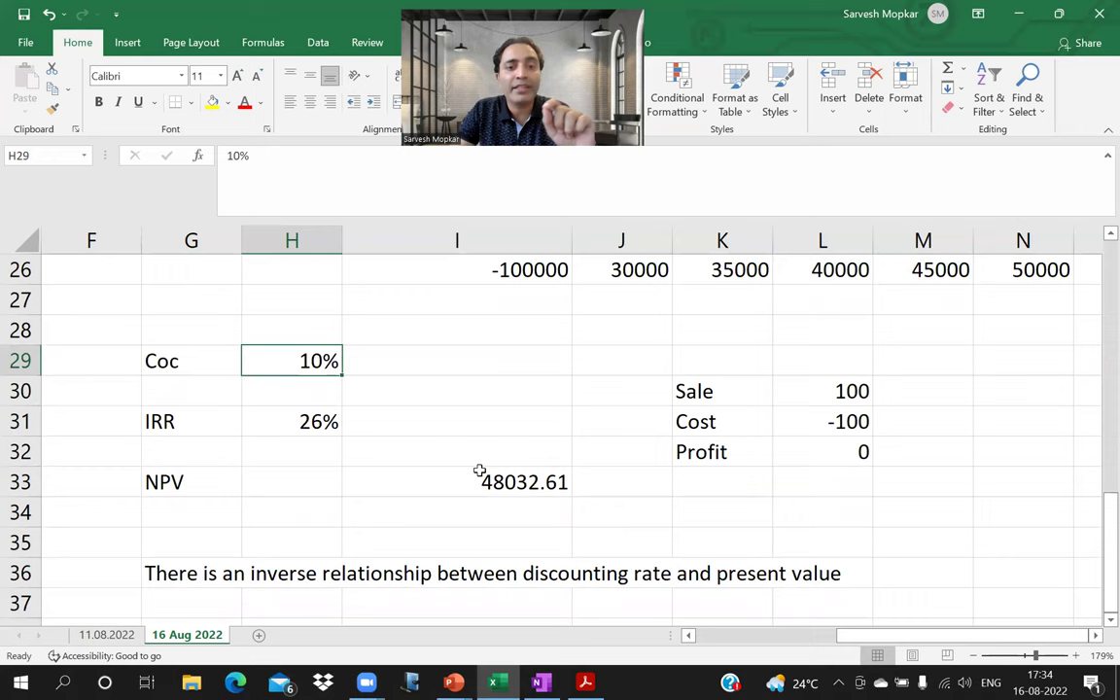
{"action": "key", "text": "ctrl+F1"}
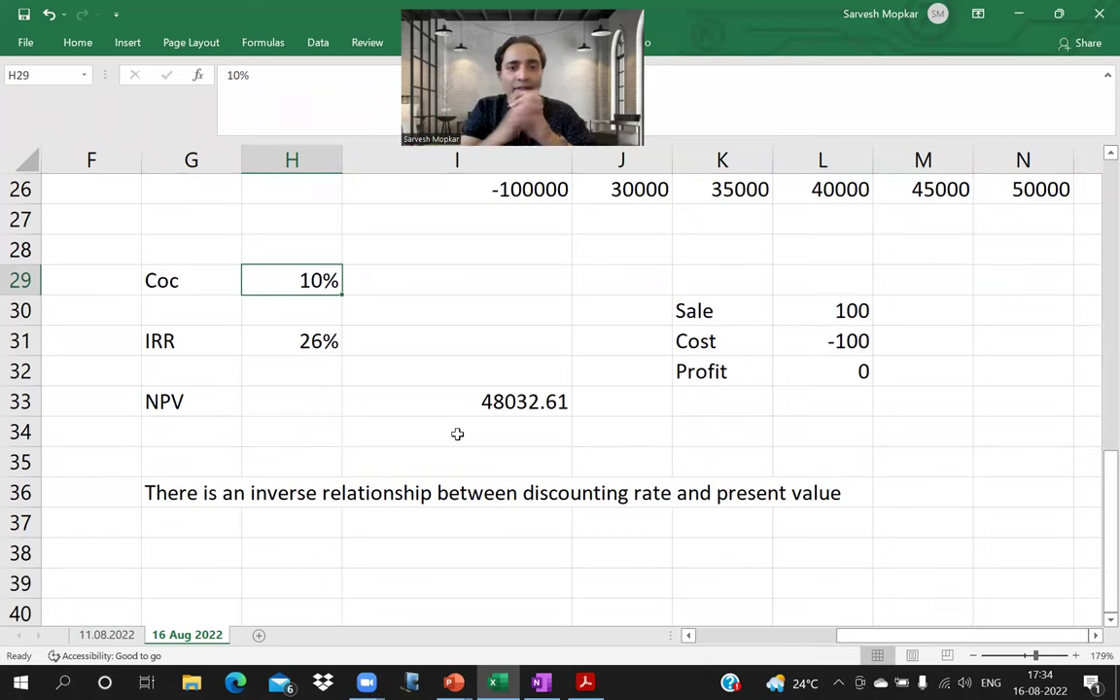
{"action": "scroll", "coordinate": [466, 432], "scroll_direction": "up", "scroll_amount": 1}
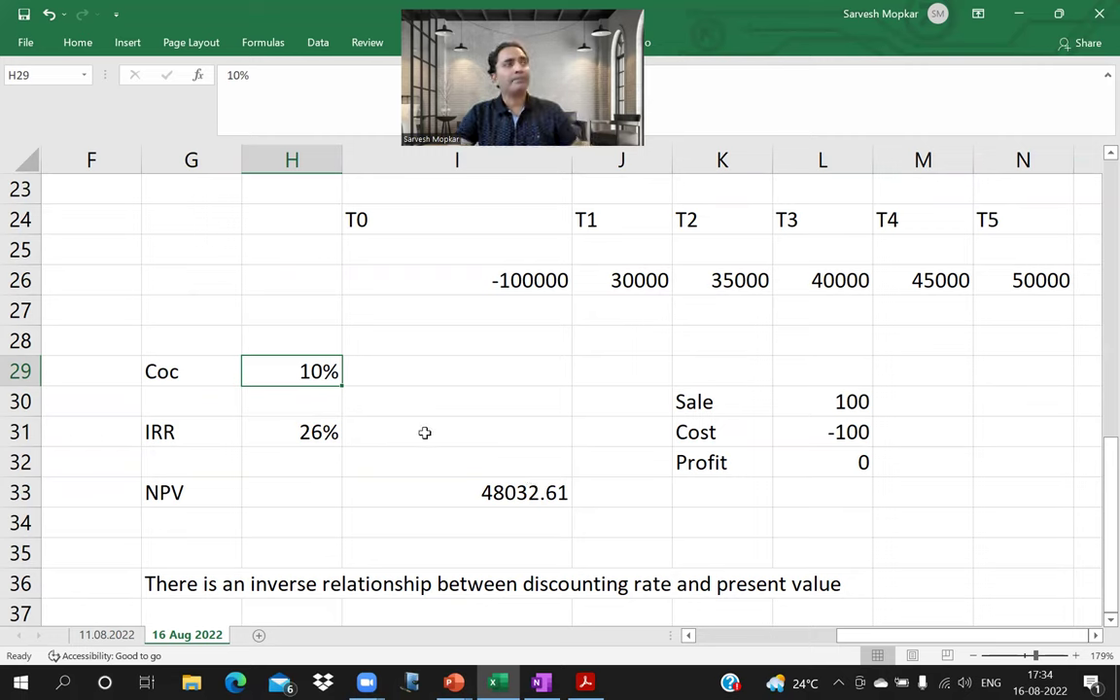
Display the IRR in H31 with two decimal places.
{"action": "left_click", "coordinate": [306, 431]}
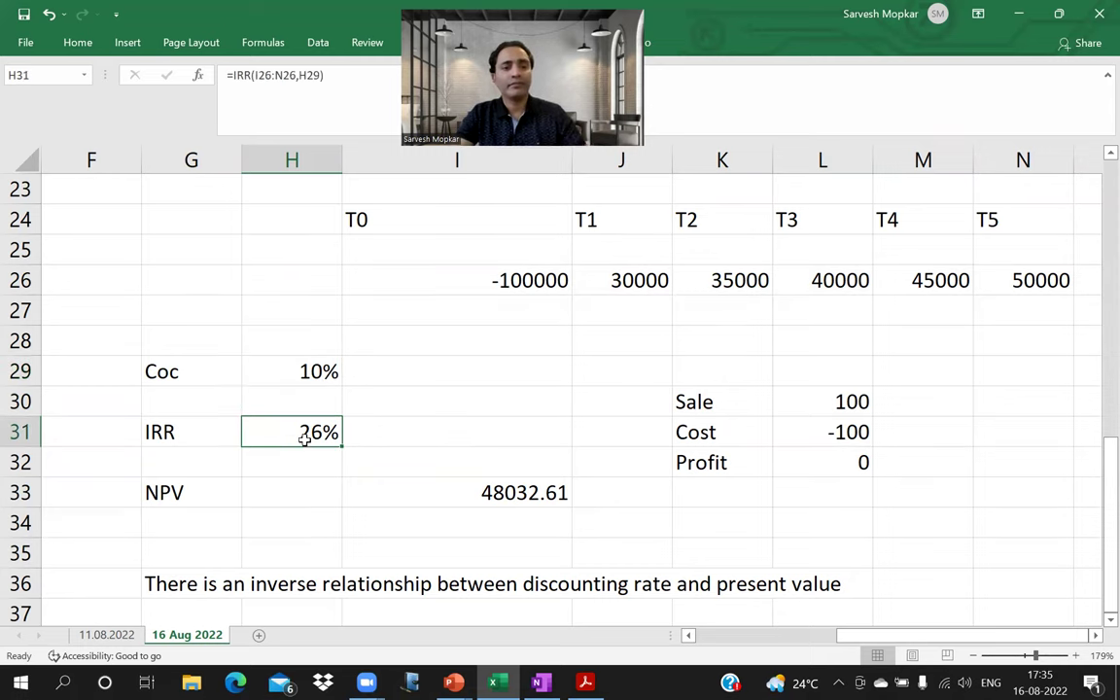
{"action": "key", "text": "ctrl+F1"}
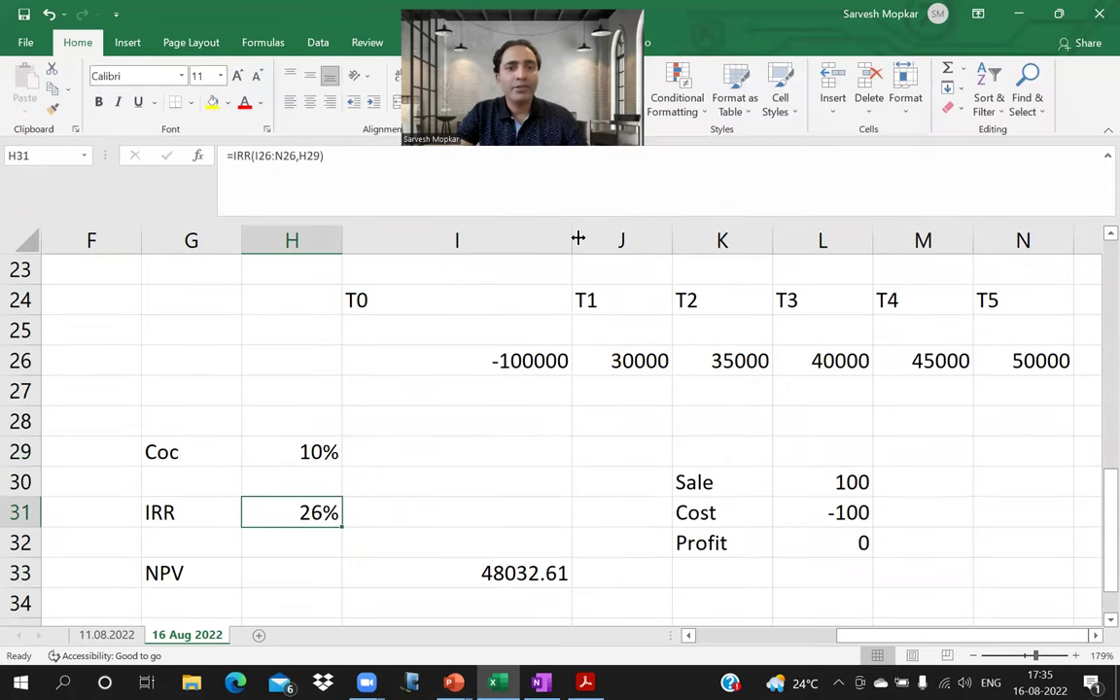
{"action": "left_click", "coordinate": [602, 101]}
{"action": "left_click", "coordinate": [602, 101]}
Set the cost of capital in H29 to 26% to test its effect on the project's NPV.
{"action": "scroll", "coordinate": [487, 334], "scroll_direction": "down", "scroll_amount": 1}
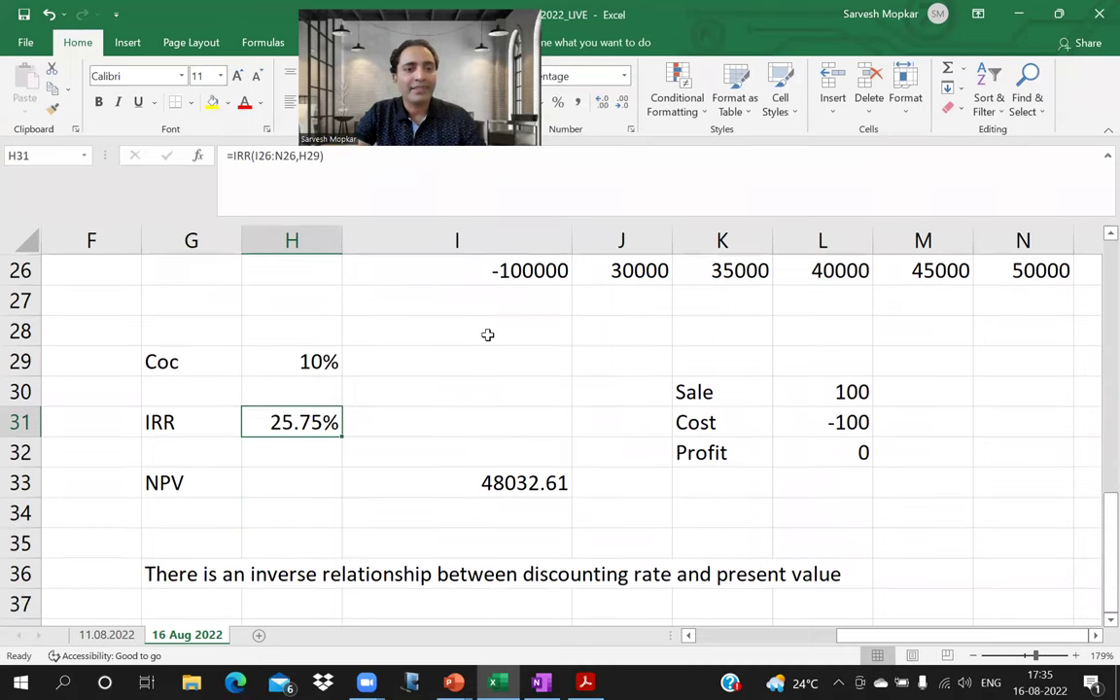
{"action": "left_click", "coordinate": [317, 360]}
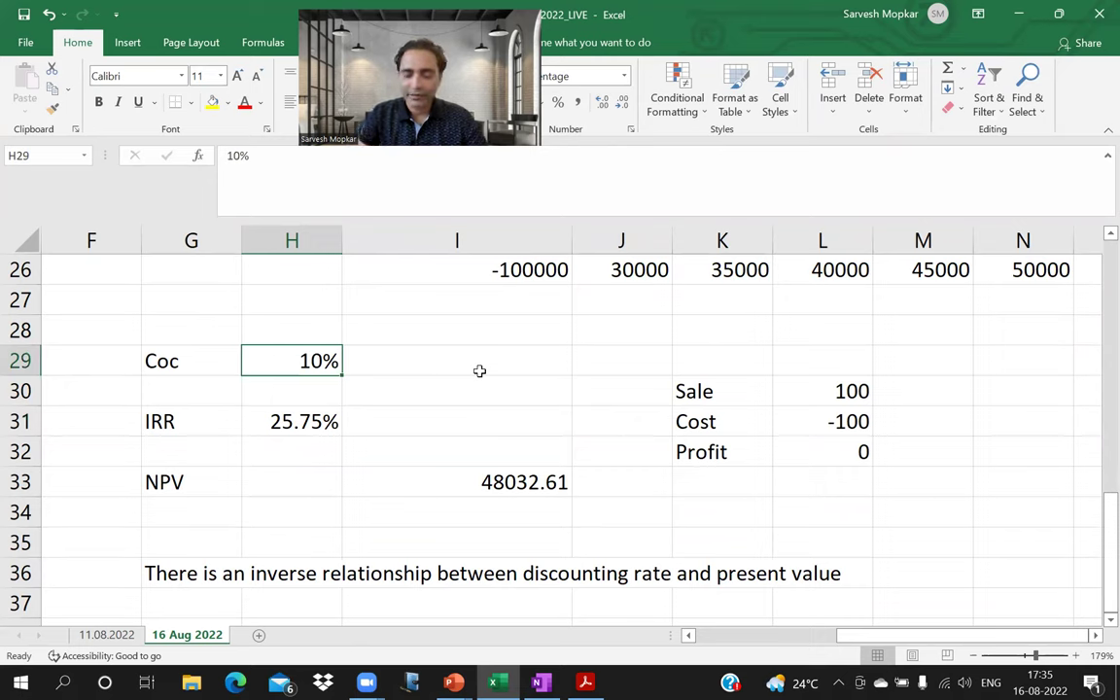
{"action": "type", "text": "26"}
{"action": "key", "text": "Return"}
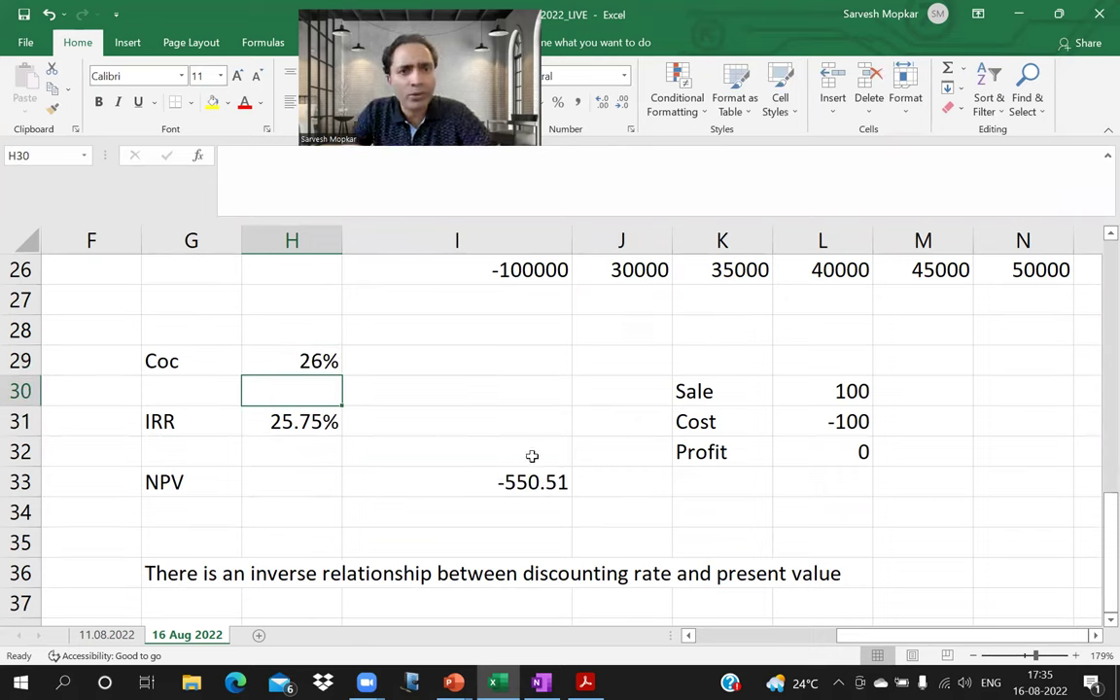
Set the cost of capital in H29 to 25.75%, matching the IRR, and collapse the ribbon.
{"action": "left_click", "coordinate": [321, 360]}
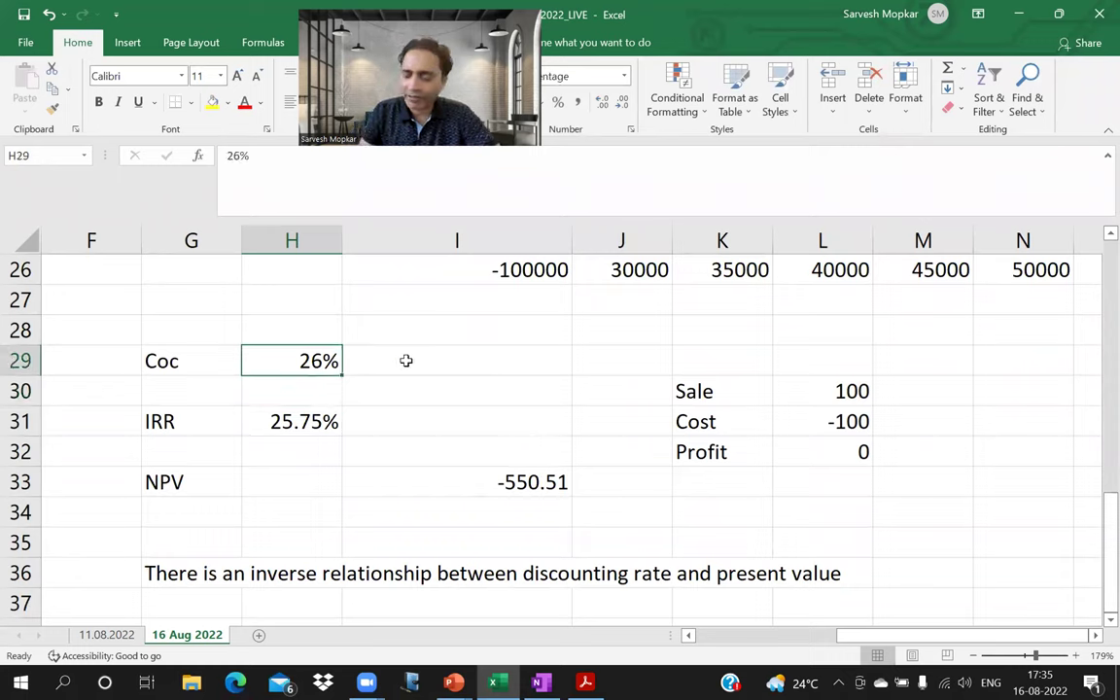
{"action": "type", "text": "25.75"}
{"action": "key", "text": "Return"}
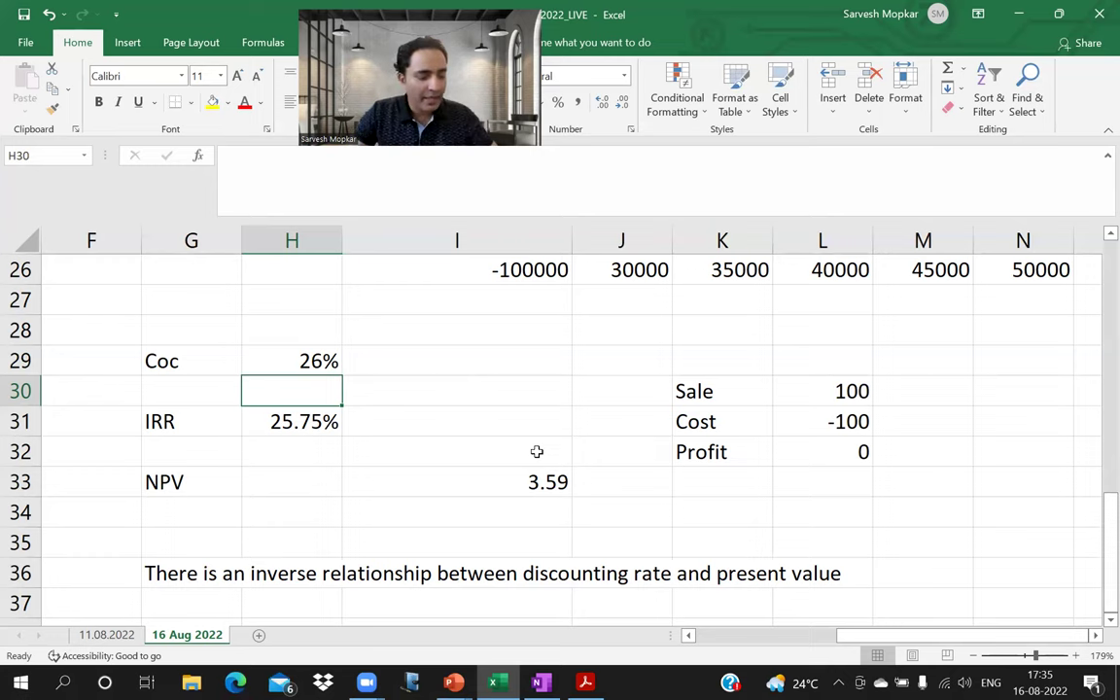
{"action": "key", "text": "ctrl+F1"}
Switch to the PowerPoint NPV slide, underline the decision rule's wording on positive and negative NPV, and return to the Excel workbook.
{"action": "key", "text": "alt+Tab"}
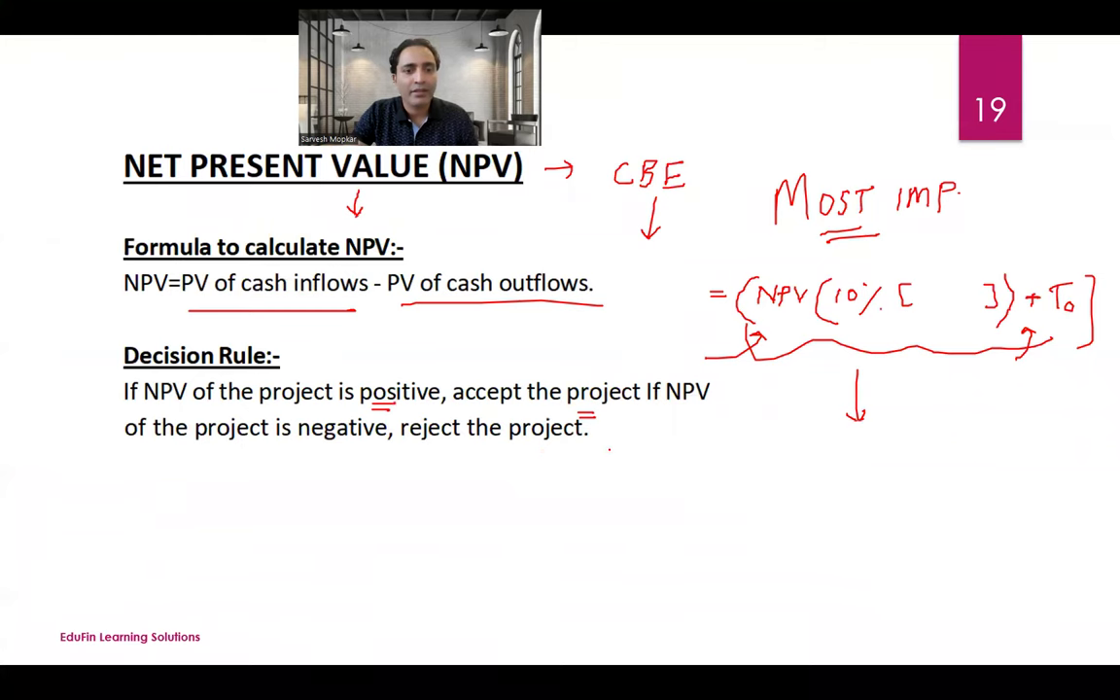
{"action": "key", "text": "alt+Tab"}
{"action": "key", "text": "alt+Tab"}
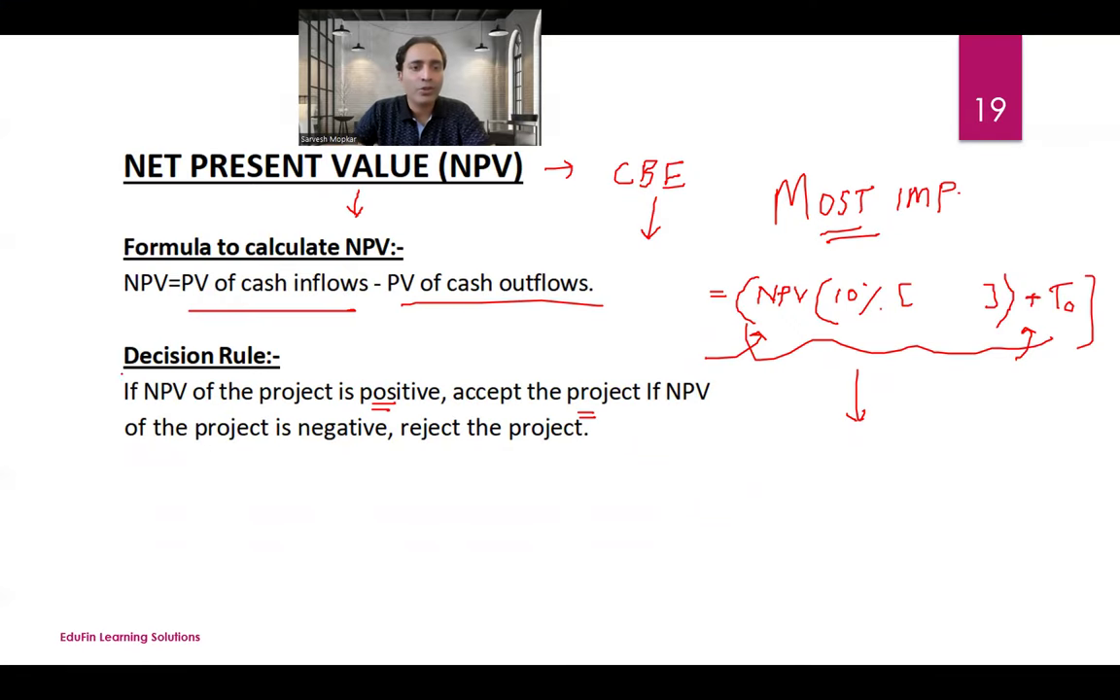
{"action": "left_click_drag", "start_coordinate": [220, 405], "coordinate": [397, 409]}
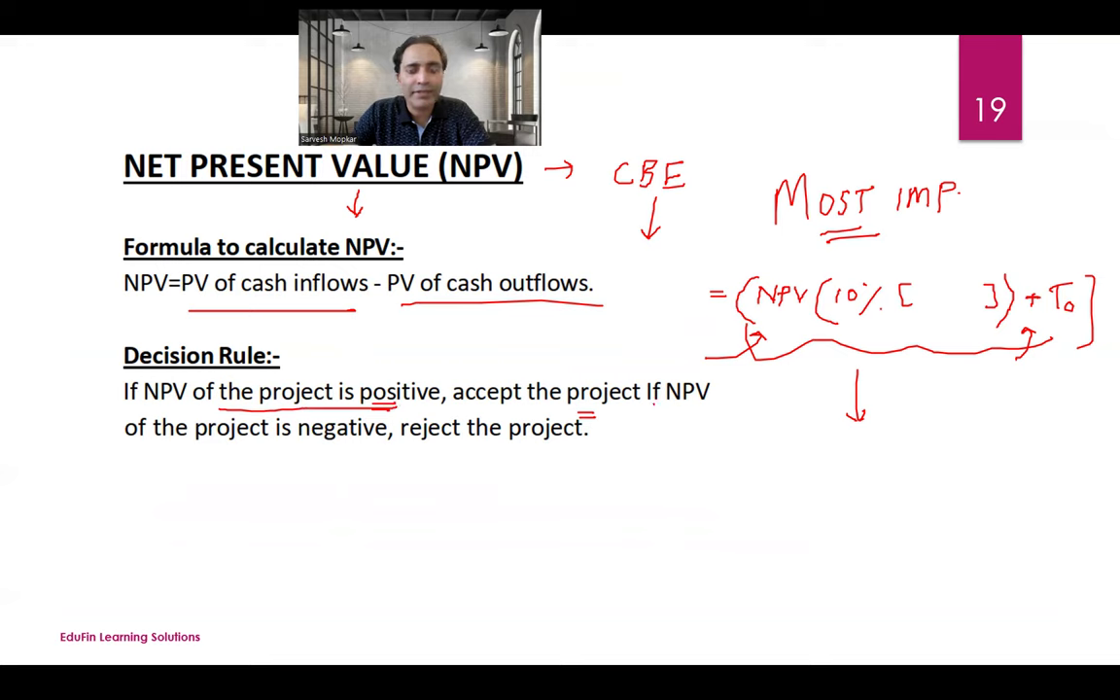
{"action": "left_click_drag", "start_coordinate": [651, 410], "coordinate": [707, 409]}
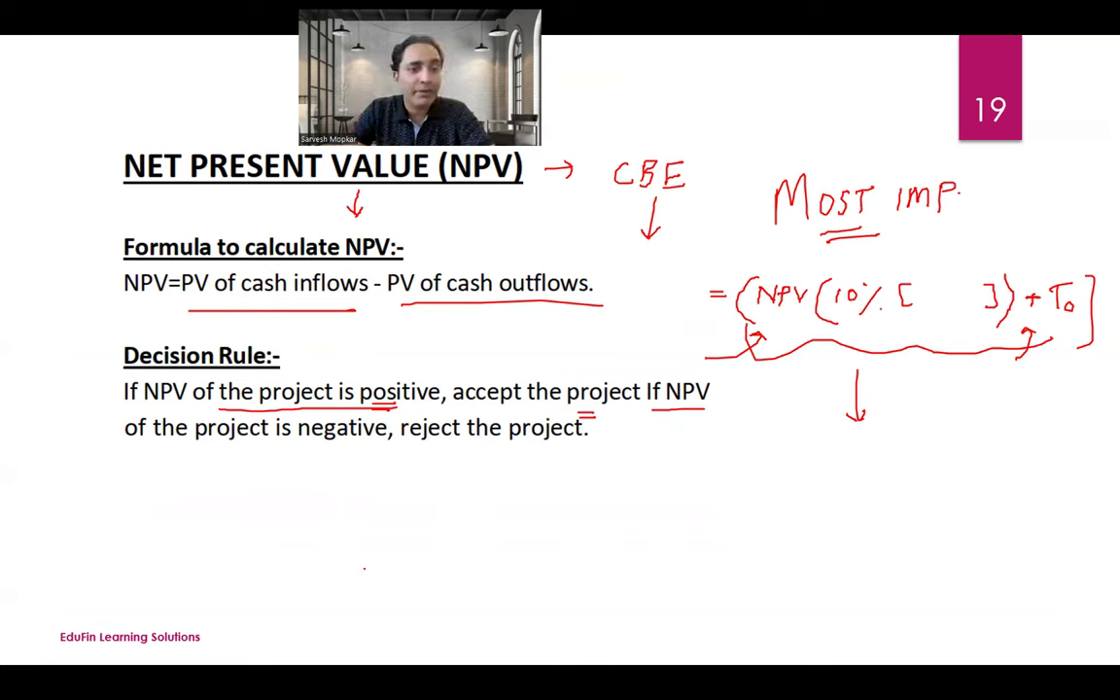
{"action": "left_click_drag", "start_coordinate": [297, 450], "coordinate": [369, 449]}
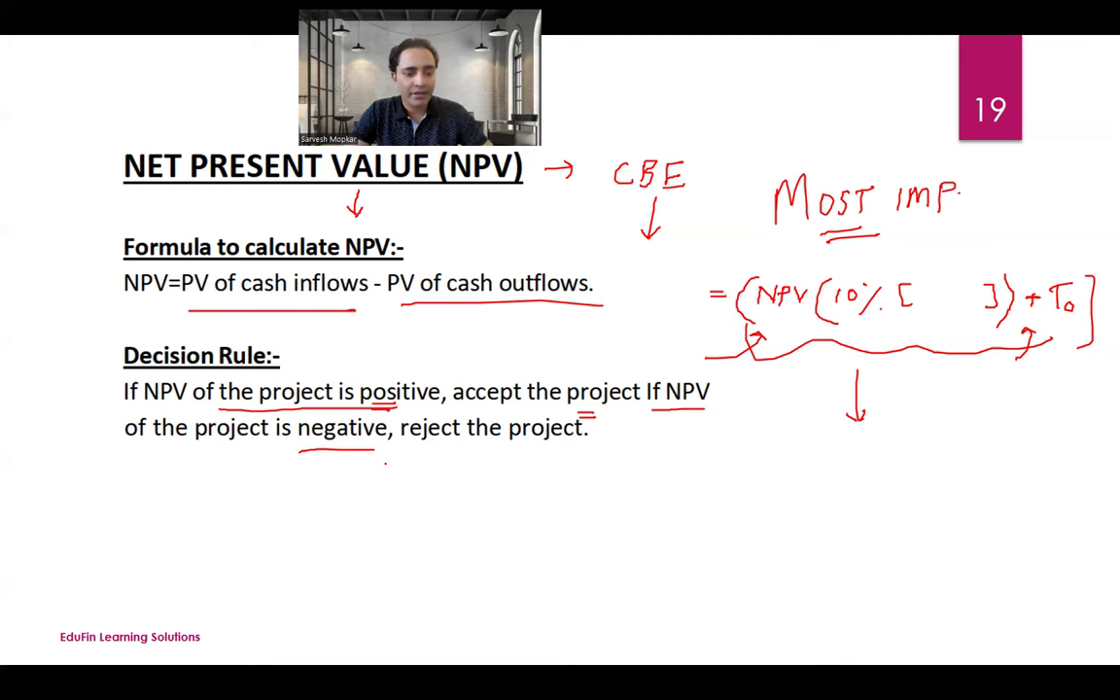
{"action": "key", "text": "alt+Tab"}
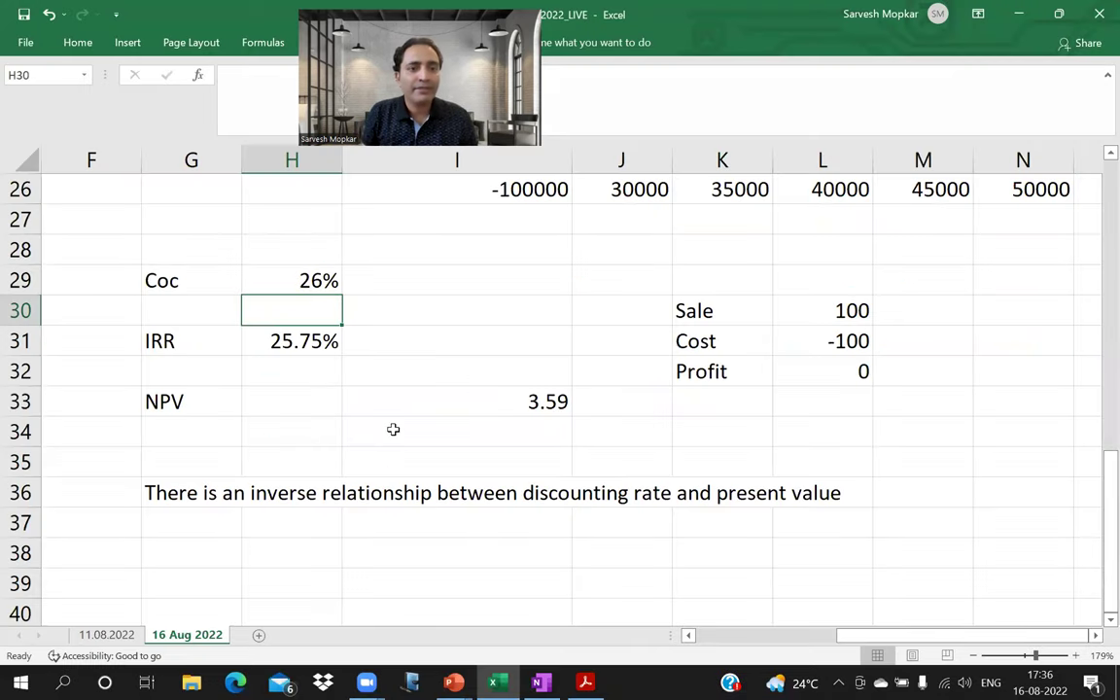
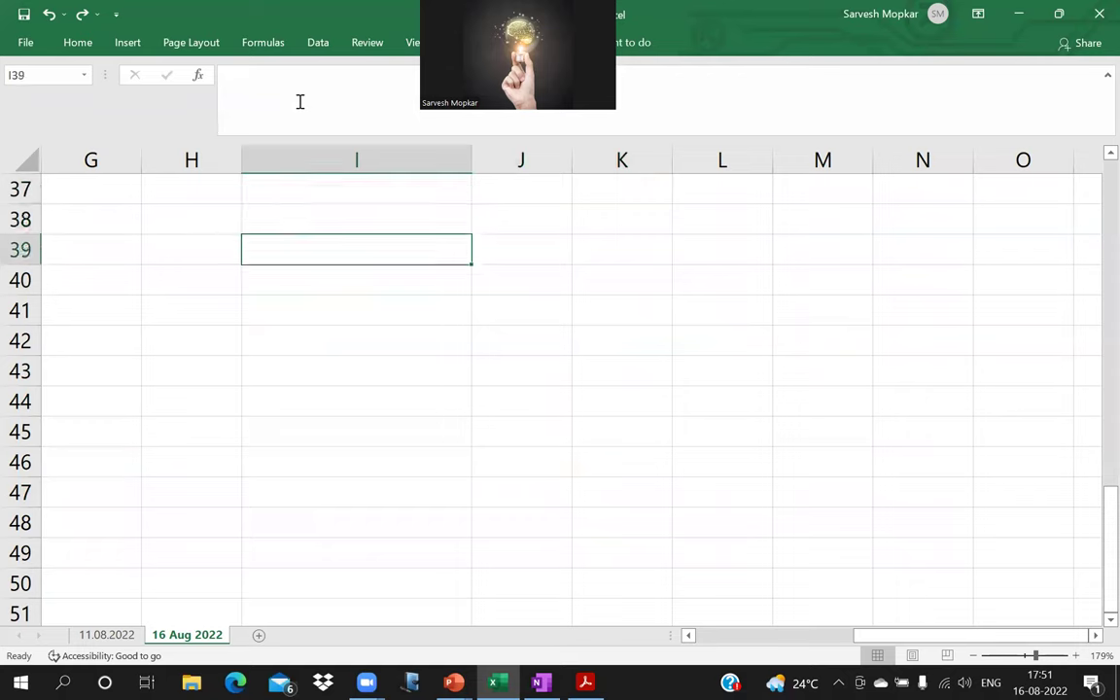
Enter the label Sales in I39 with the amount 1000 beside it in J39.
{"action": "type", "text": "s"}
{"action": "key", "text": "Return"}
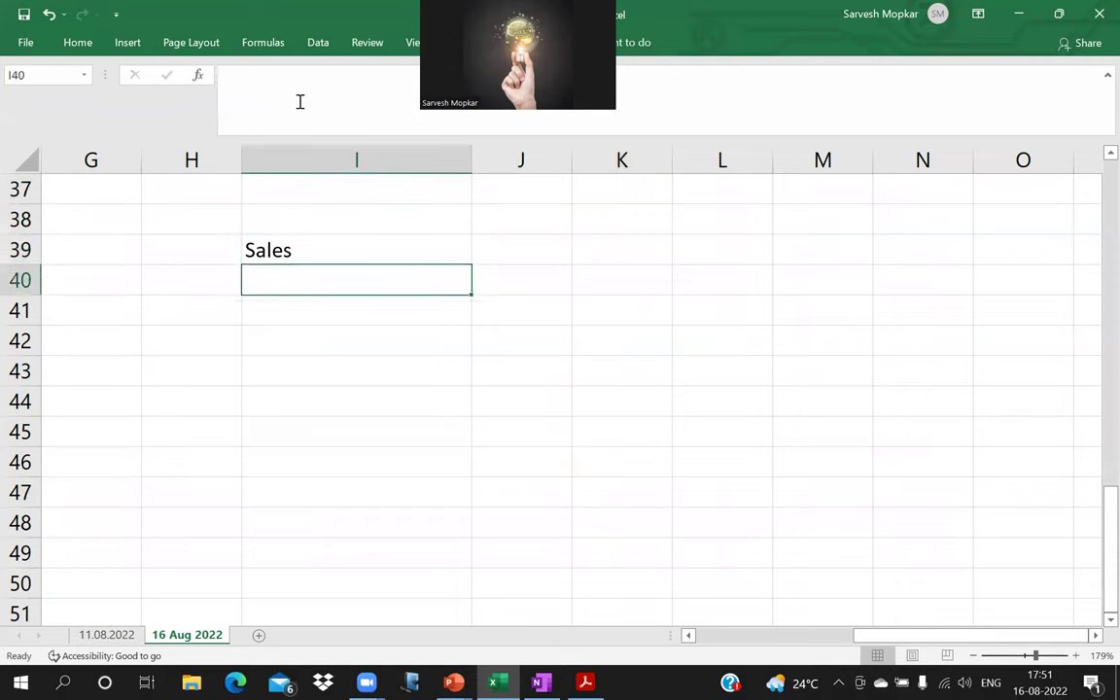
{"action": "key", "text": "Up"}
{"action": "key", "text": "Right"}
{"action": "type", "text": "1000"}
{"action": "key", "text": "Return"}
Add the cost lines VC with -500 in row 40 and FC with -100 in row 41.
{"action": "key", "text": "Left"}
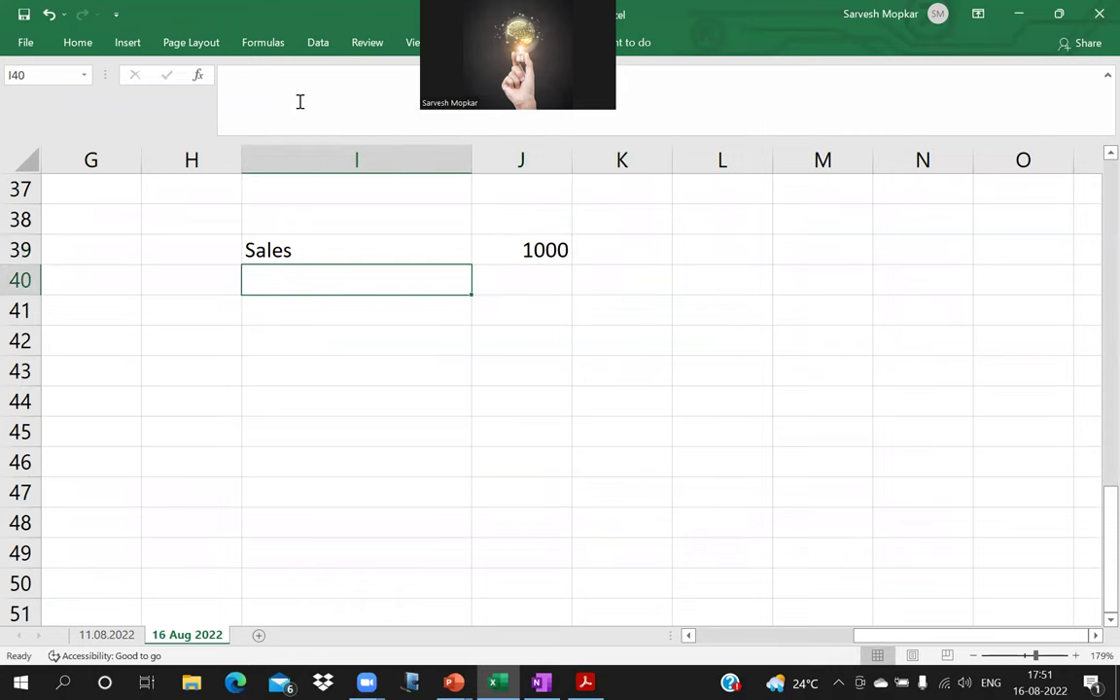
{"action": "type", "text": "VC"}
{"action": "key", "text": "Right"}
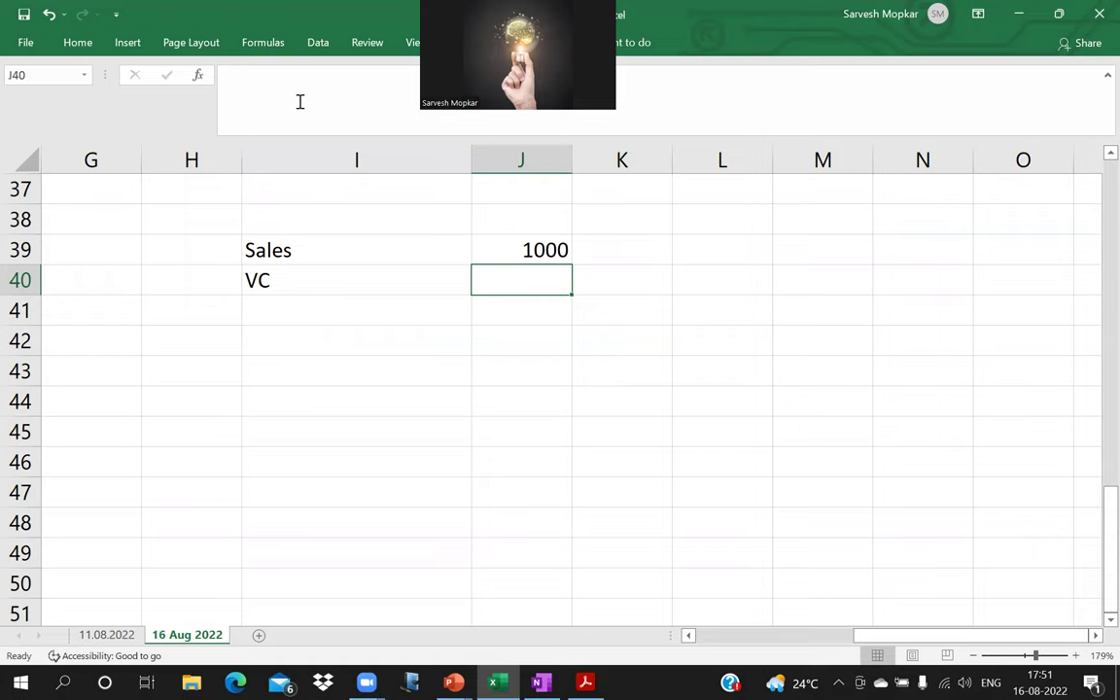
{"action": "type", "text": "-500"}
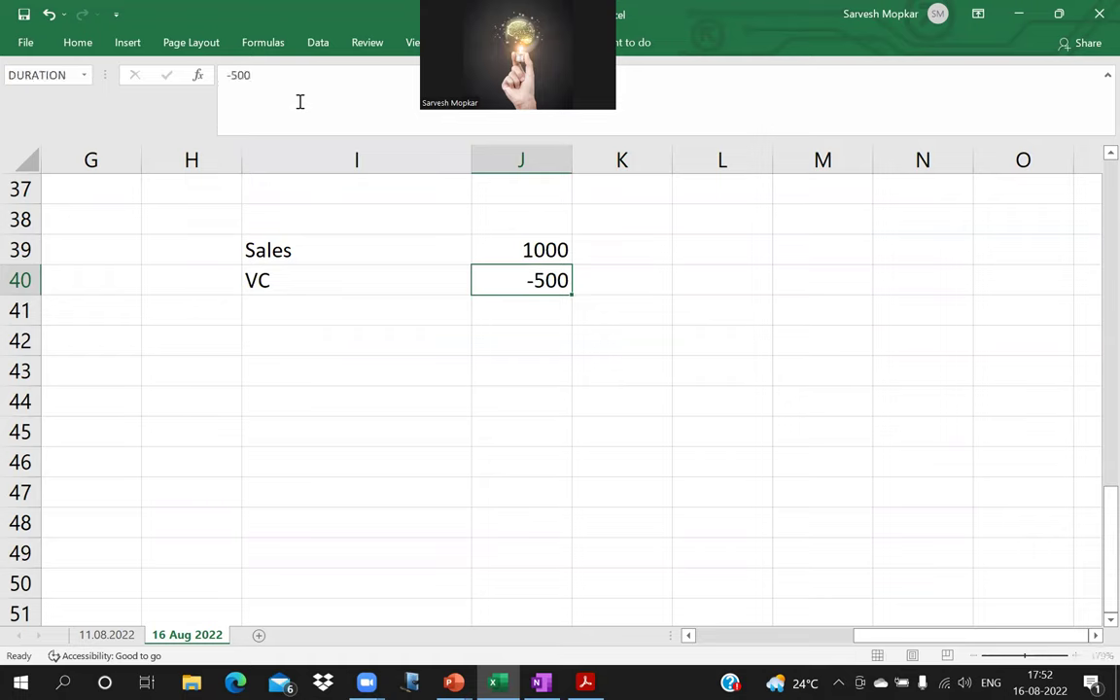
{"action": "key", "text": "Return"}
{"action": "type", "text": "FC"}
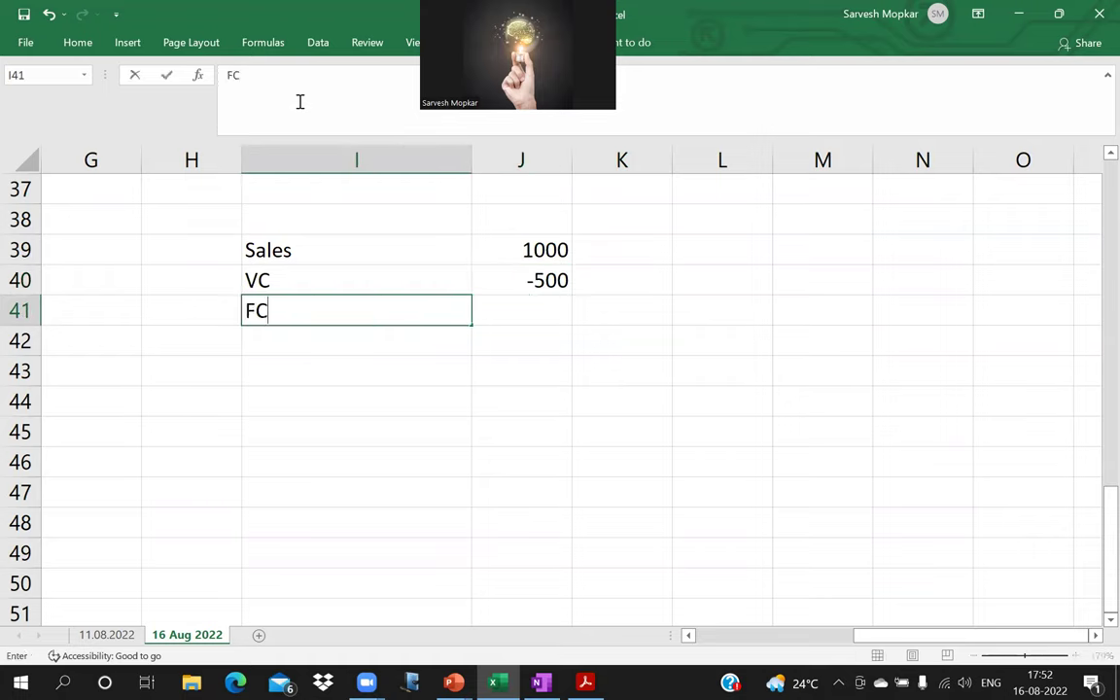
{"action": "key", "text": "Right"}
{"action": "type", "text": "-100"}
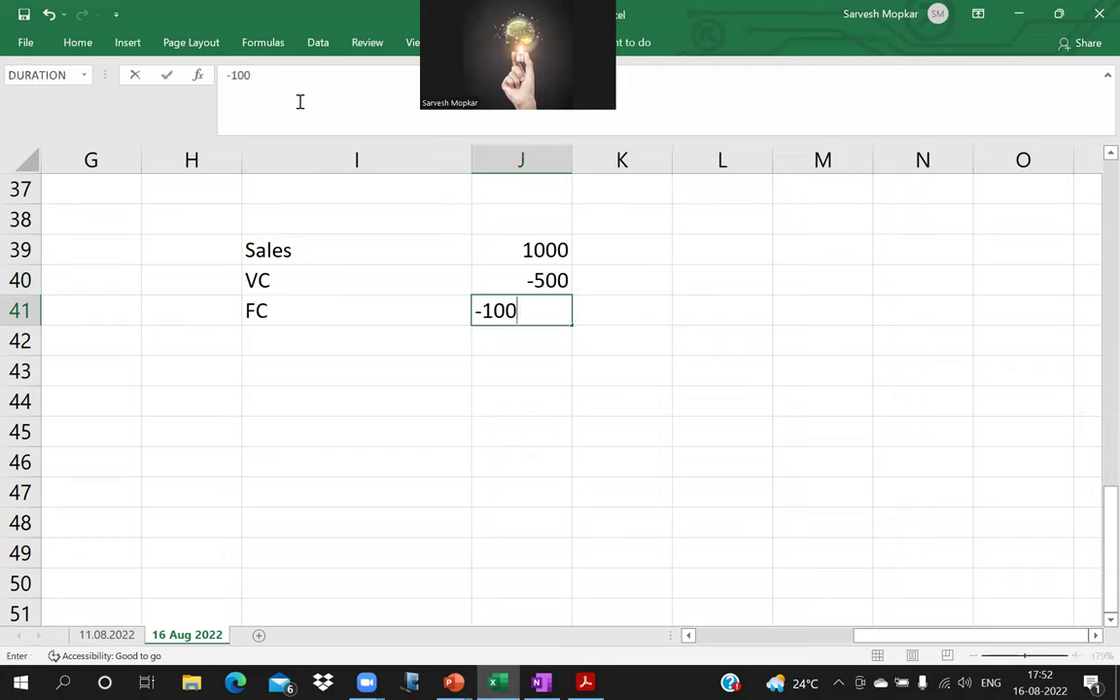
{"action": "key", "text": "Return"}
Add a Depreciation line in row 42 with the amount -50 in J42.
{"action": "key", "text": "Left"}
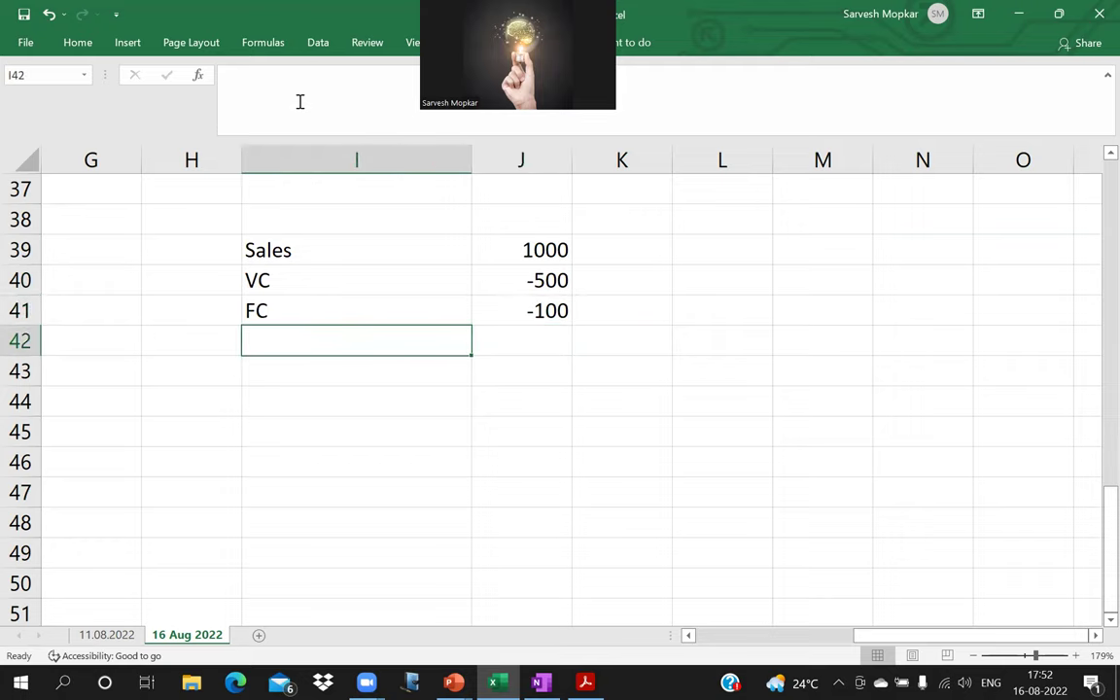
{"action": "type", "text": "Depreciation"}
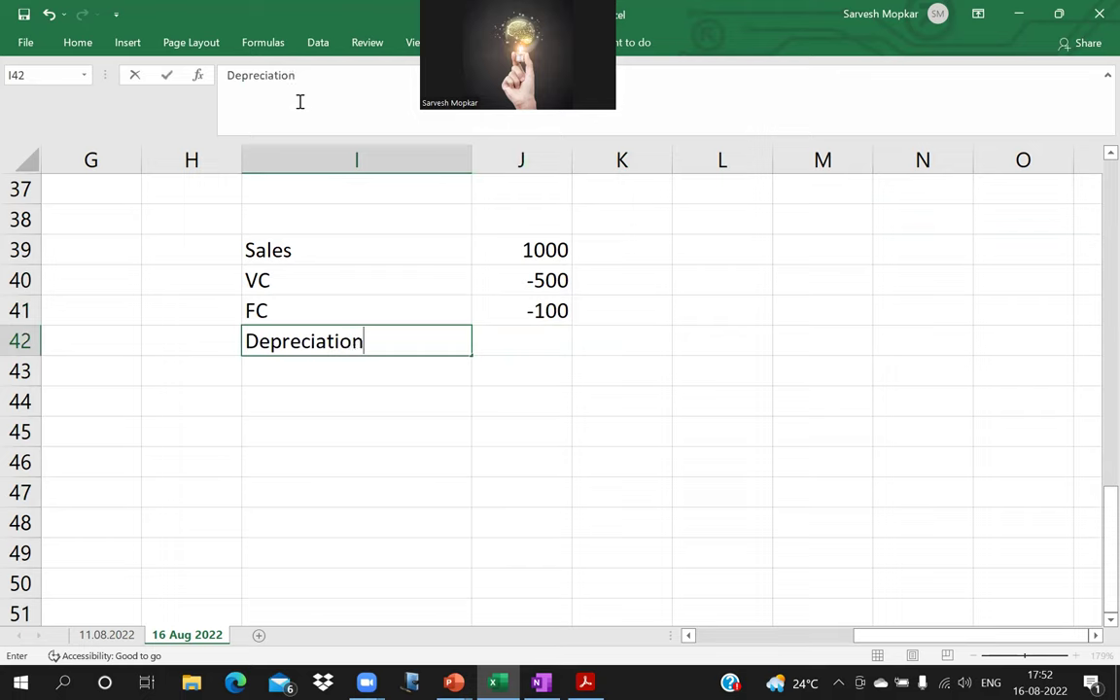
{"action": "key", "text": "Return"}
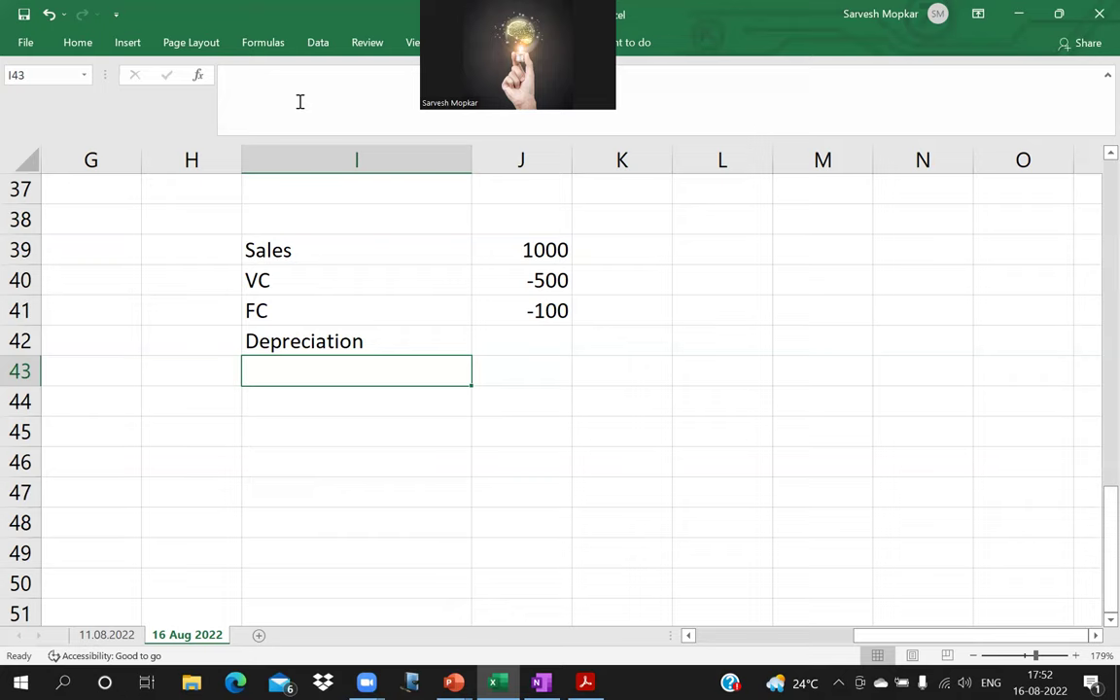
{"action": "key", "text": "Up"}
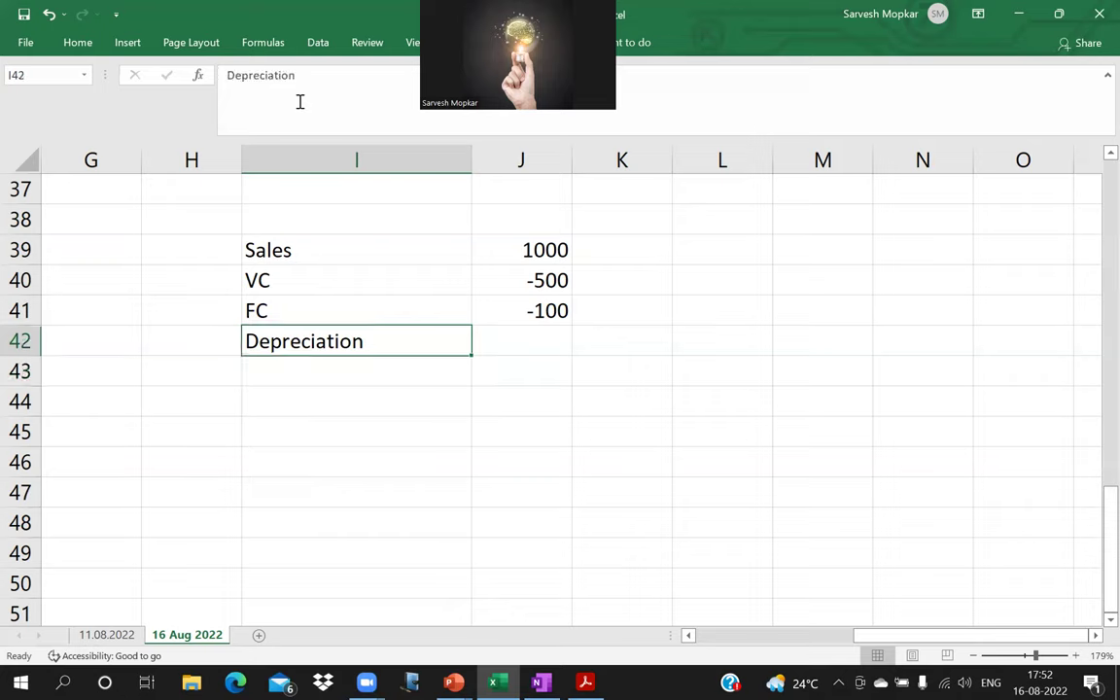
{"action": "key", "text": "Right"}
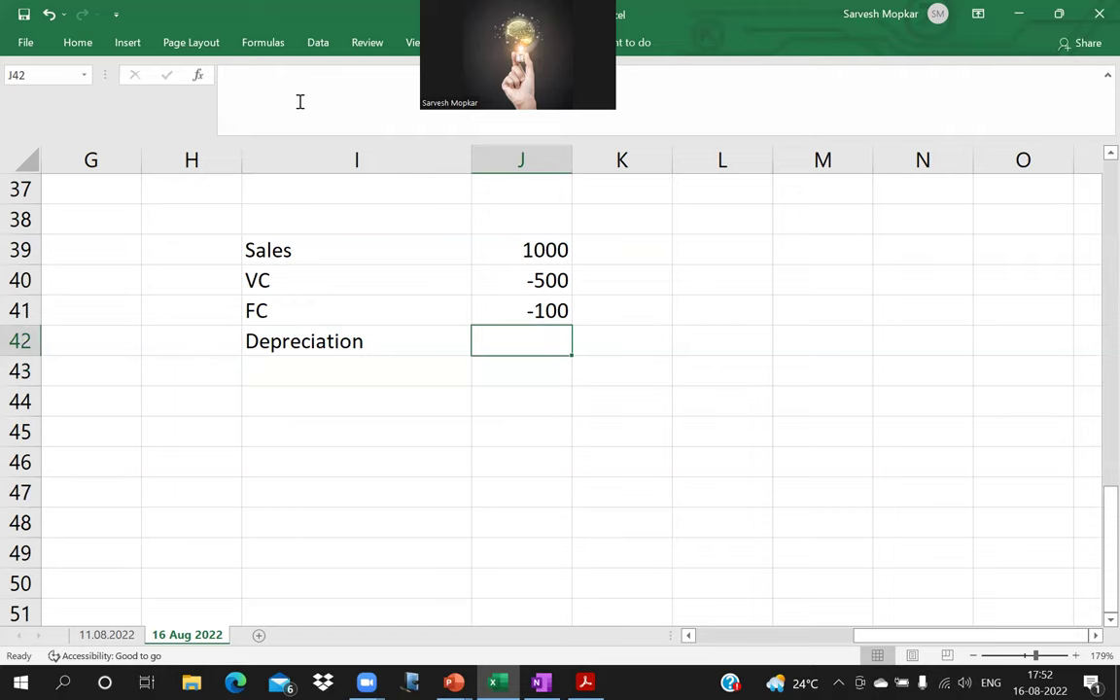
{"action": "type", "text": "-50"}
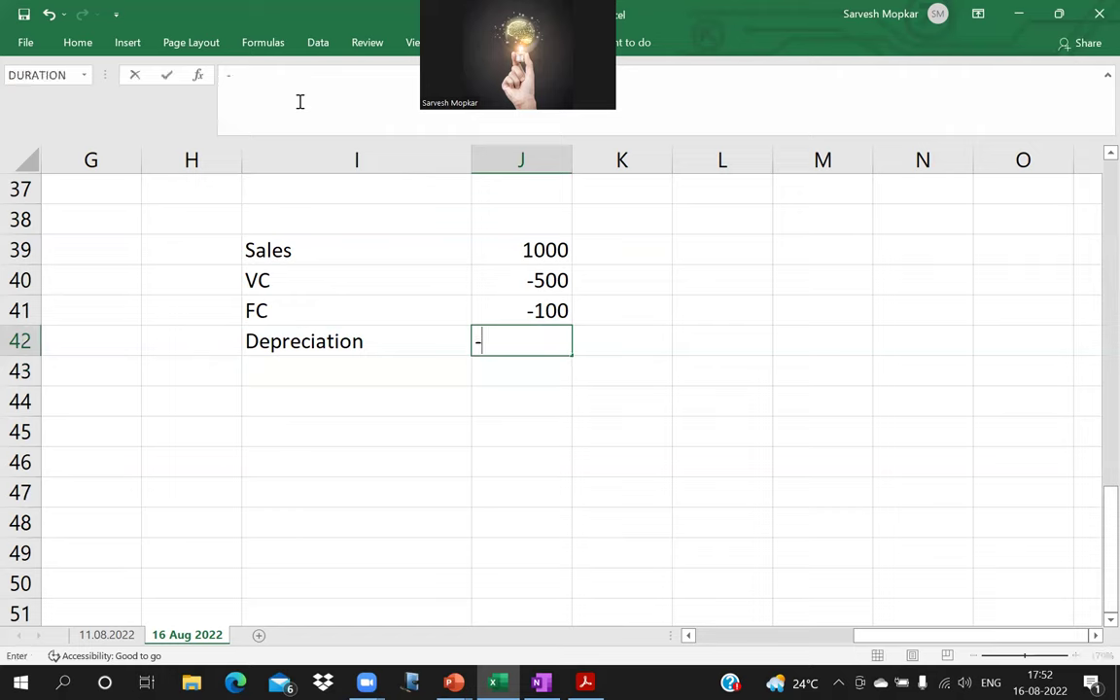
{"action": "key", "text": "Return"}
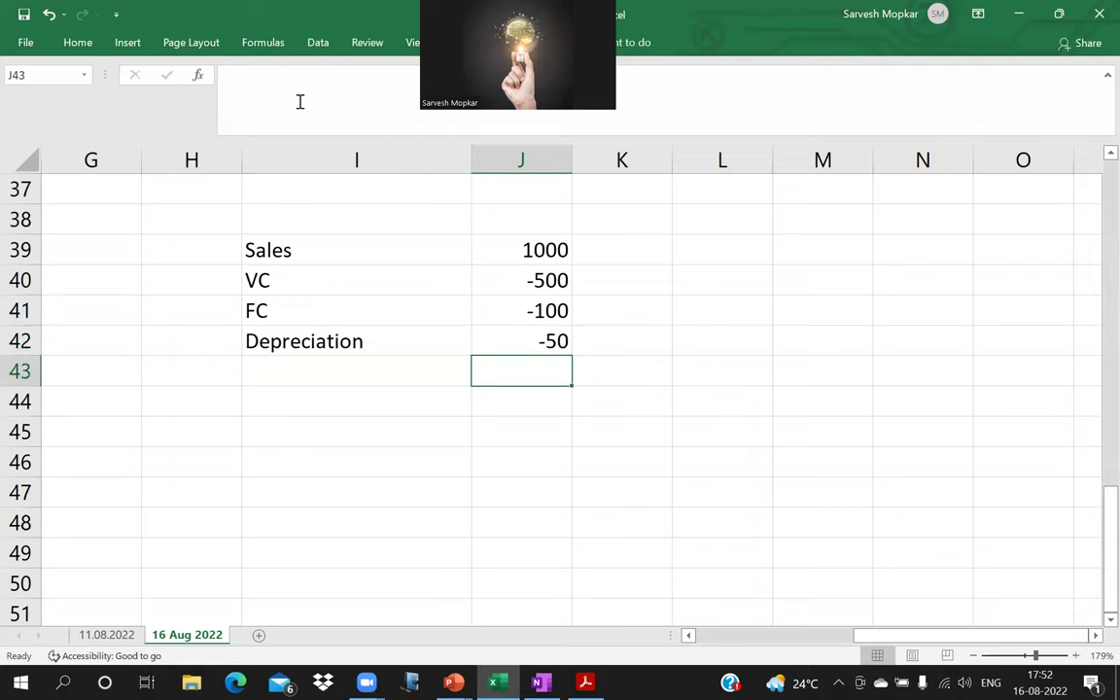
Enter the label Profit in I44, leaving row 43 blank below the depreciation line.
{"action": "key", "text": "Down"}
{"action": "key", "text": "Left"}
{"action": "key", "text": "Left"}
{"action": "key", "text": "Right"}
{"action": "type", "text": "Profit"}
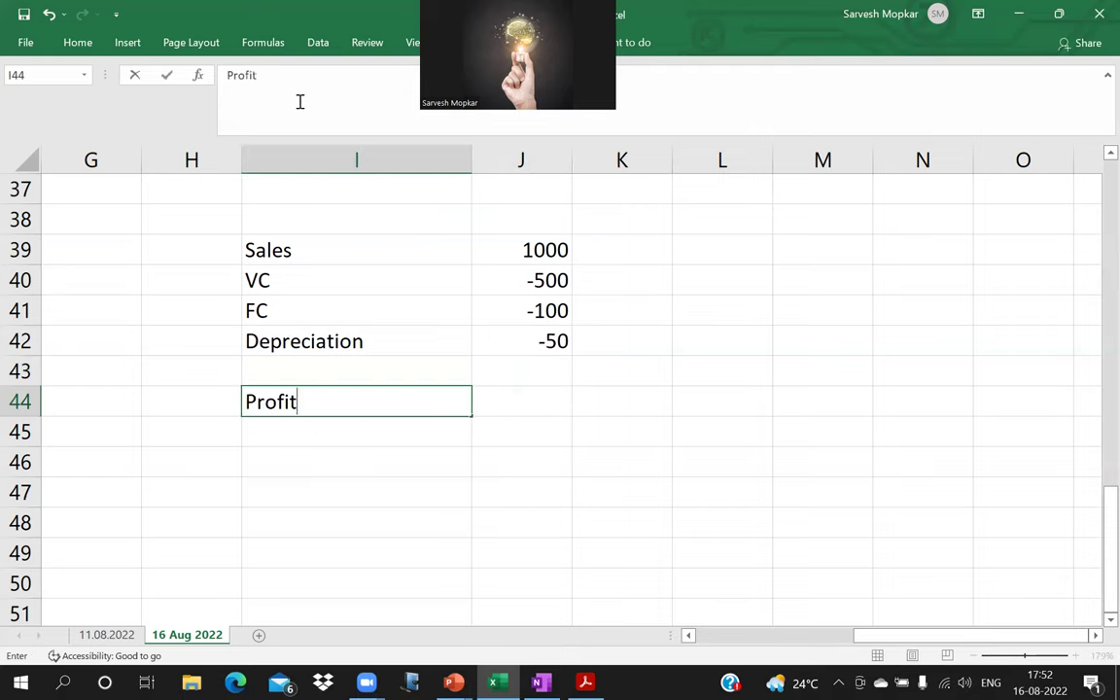
{"action": "key", "text": "Return"}
{"action": "key", "text": "Up"}
Calculate the profit in J44 with =SUM(J39:J43) and check the formula.
{"action": "key", "text": "Right"}
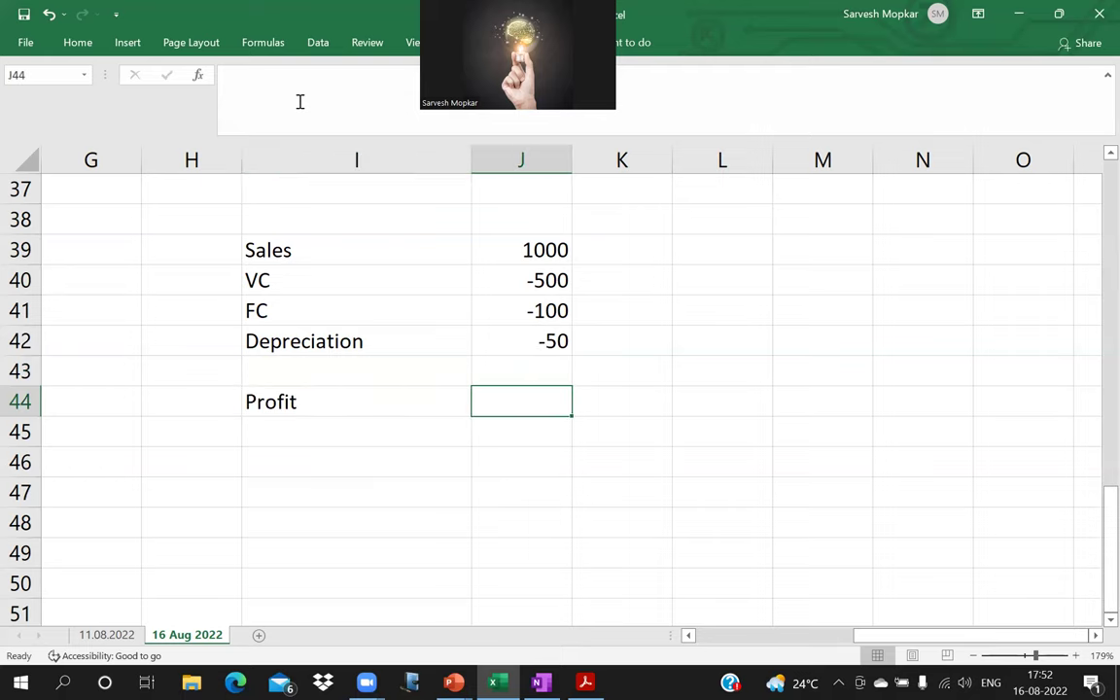
{"action": "scroll", "coordinate": [300, 101], "scroll_direction": "up", "scroll_amount": 1}
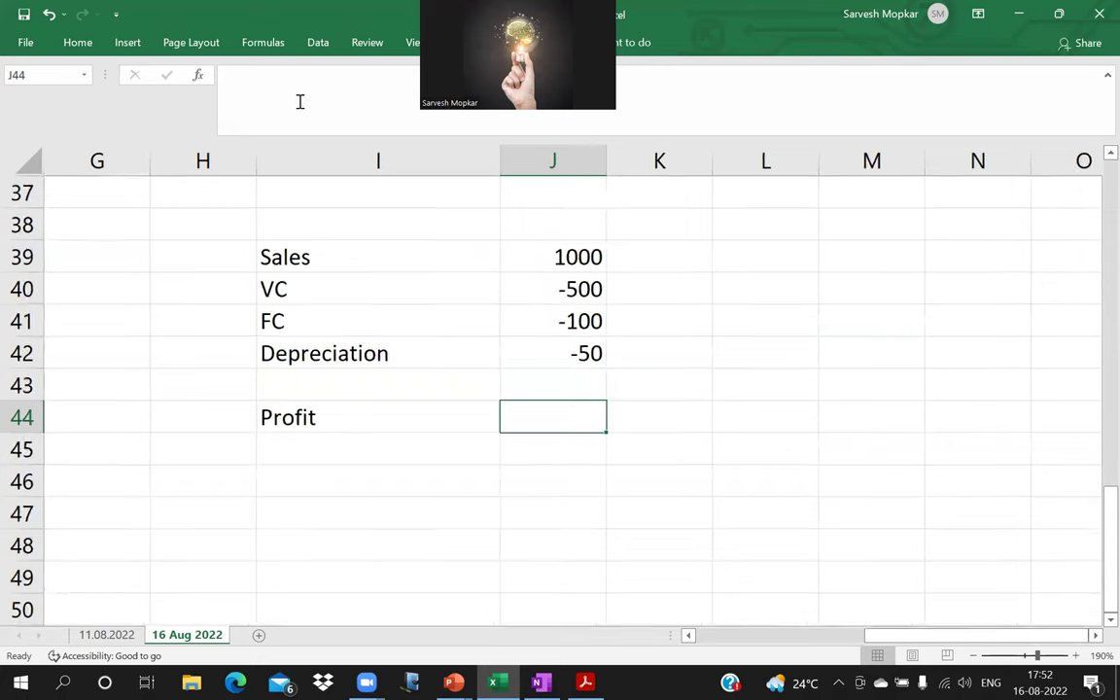
{"action": "key", "text": "alt+equal"}
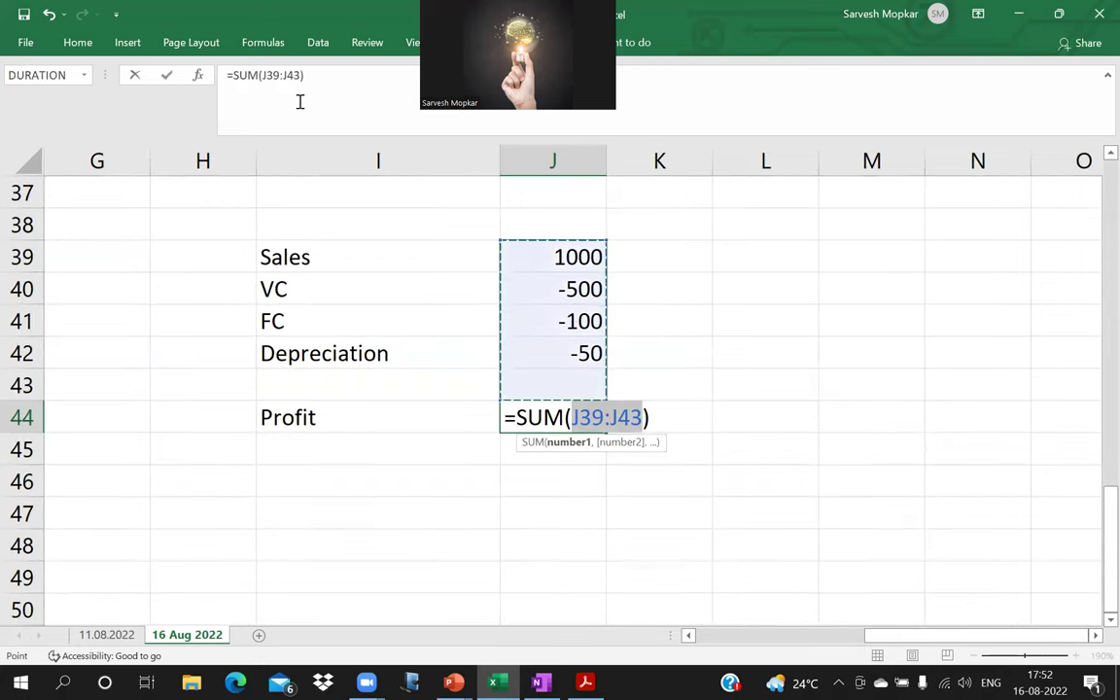
{"action": "key", "text": "Return"}
{"action": "key", "text": "Up"}
{"action": "key", "text": "F2"}
{"action": "key", "text": "Escape"}
Add a Tax 30% line in row 45, calculating the tax in J45 with =-0.3*J44.
{"action": "key", "text": "Down"}
{"action": "key", "text": "Left"}
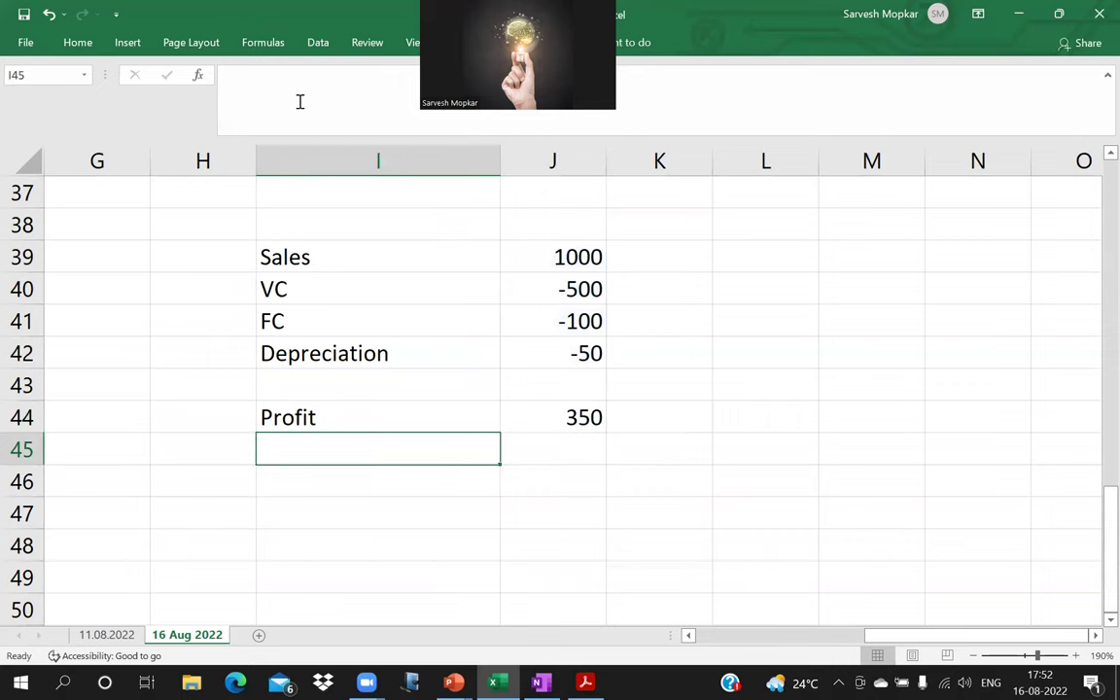
{"action": "type", "text": "Tax "}
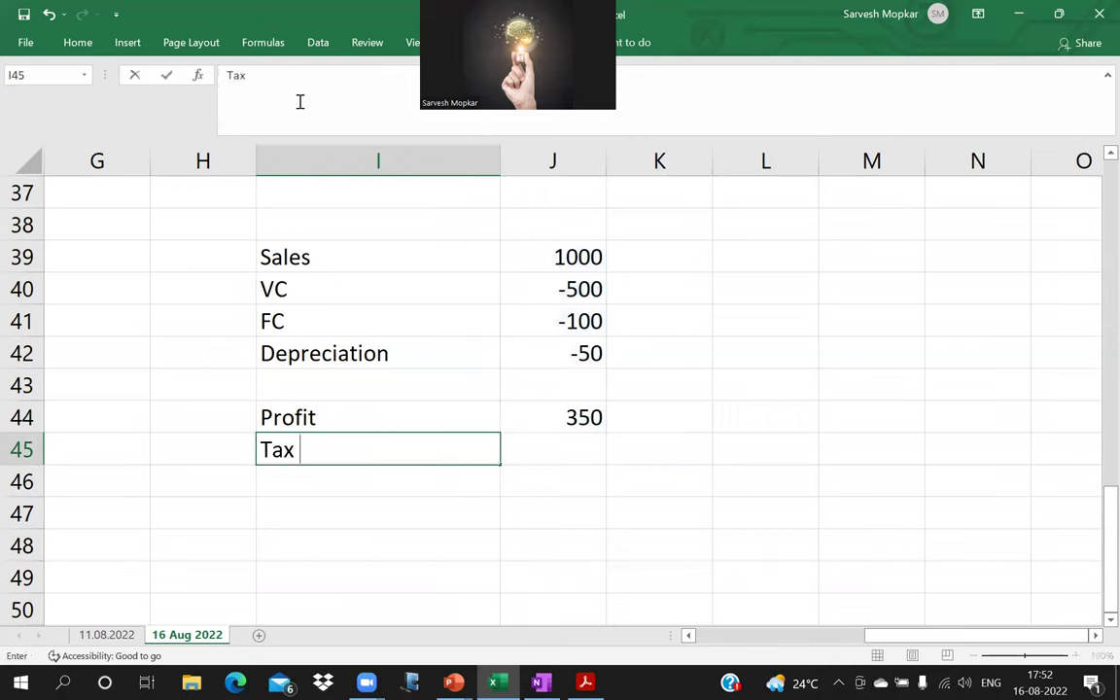
{"action": "type", "text": "30%"}
{"action": "key", "text": "Return"}
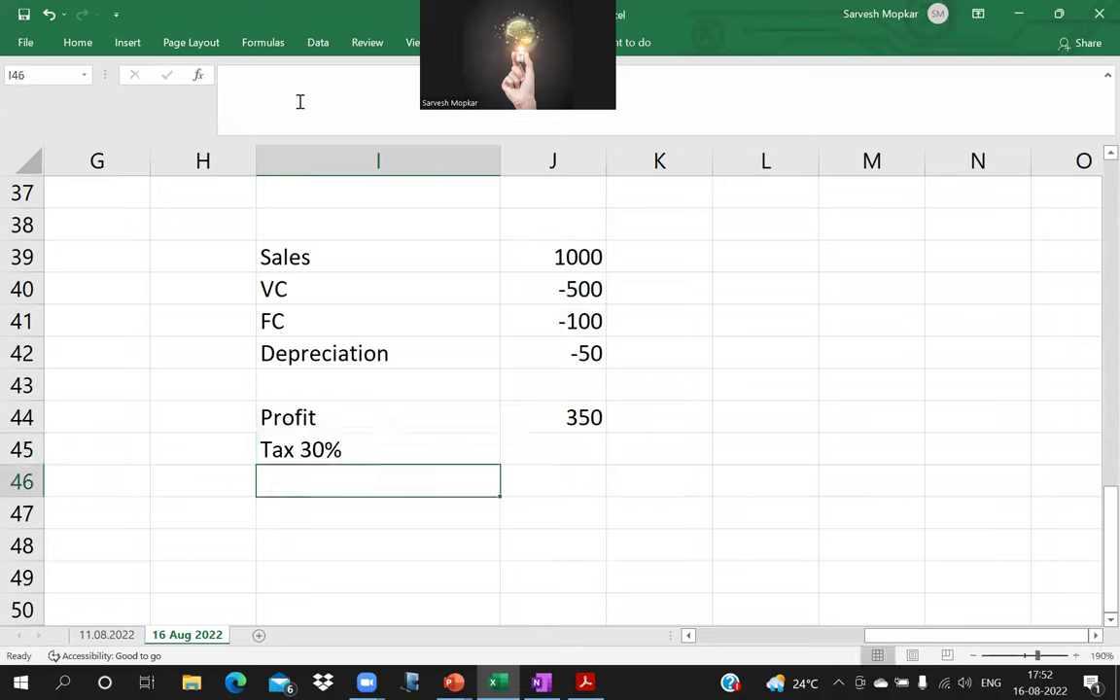
{"action": "key", "text": "Up"}
{"action": "key", "text": "Right"}
{"action": "type", "text": "=-0."}
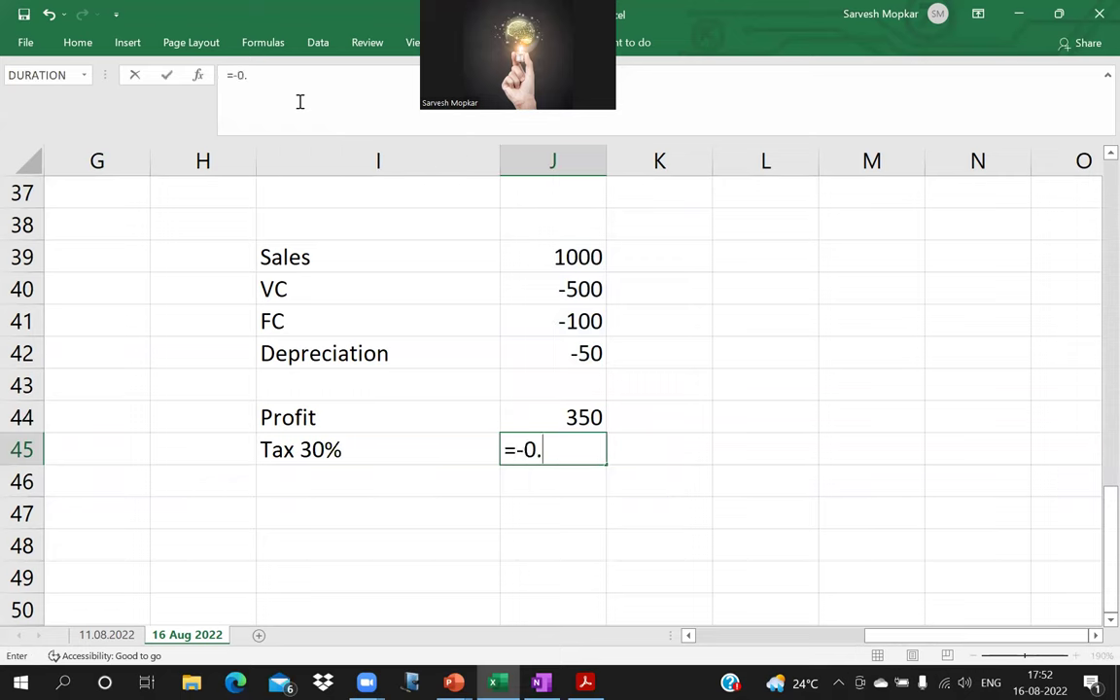
{"action": "type", "text": "3*"}
{"action": "key", "text": "Up"}
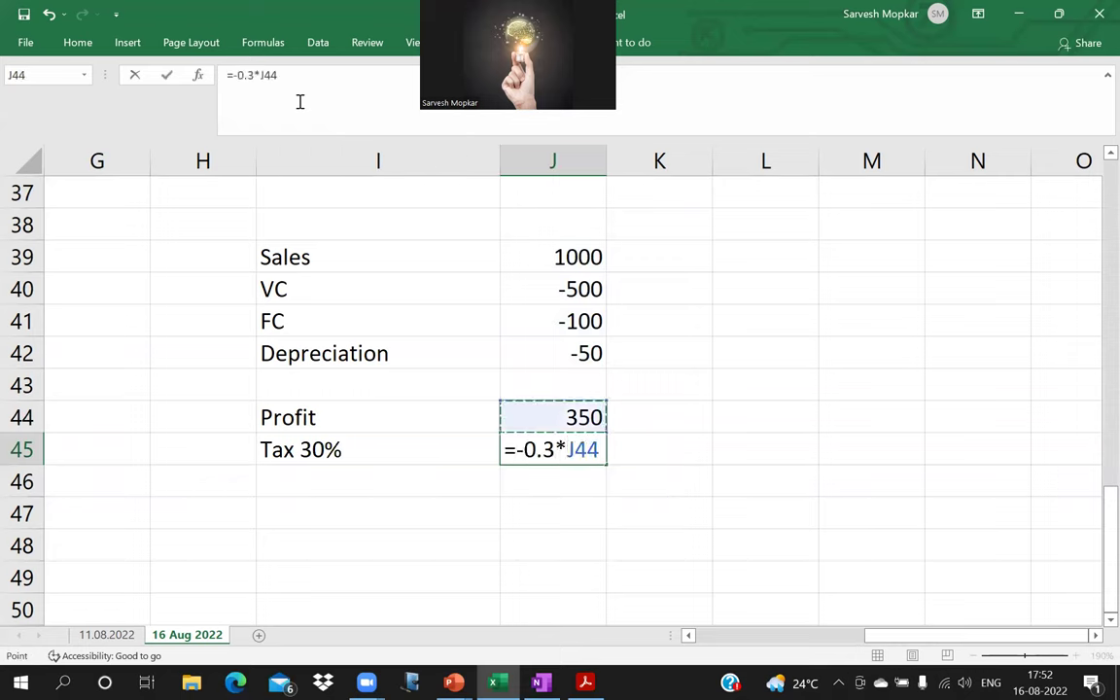
{"action": "key", "text": "Return"}
Label I47 as PAT and calculate profit after tax in J47 with =SUM(J44:J46).
{"action": "key", "text": "Down"}
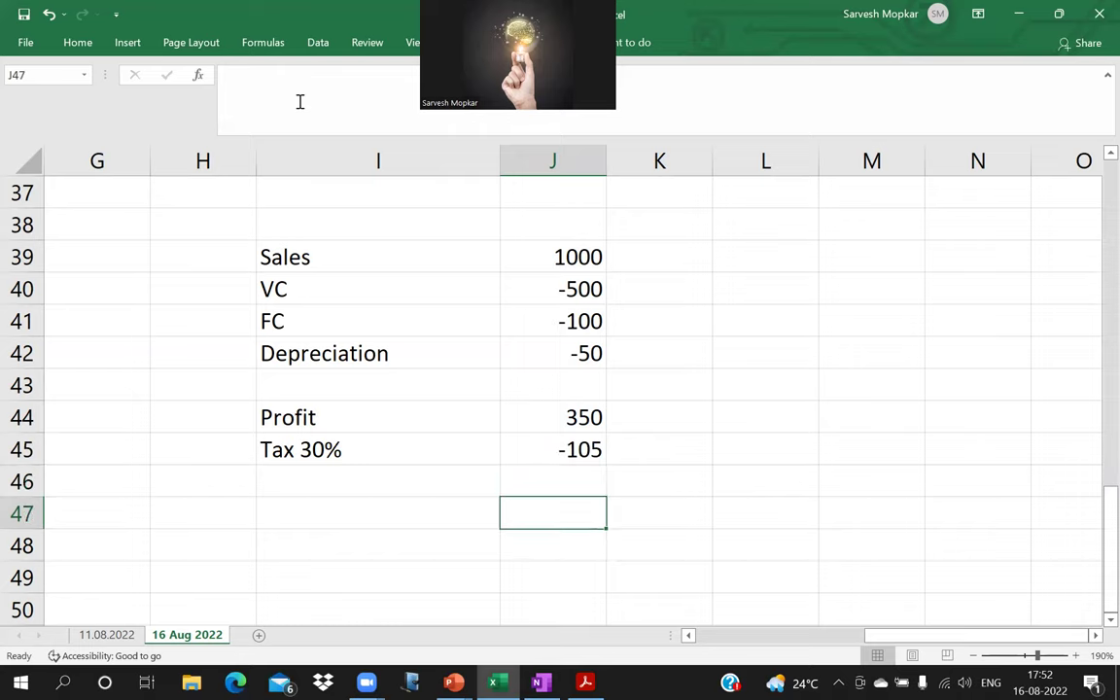
{"action": "key", "text": "Left"}
{"action": "key", "text": "Left"}
{"action": "key", "text": "Right"}
{"action": "type", "text": "PAT"}
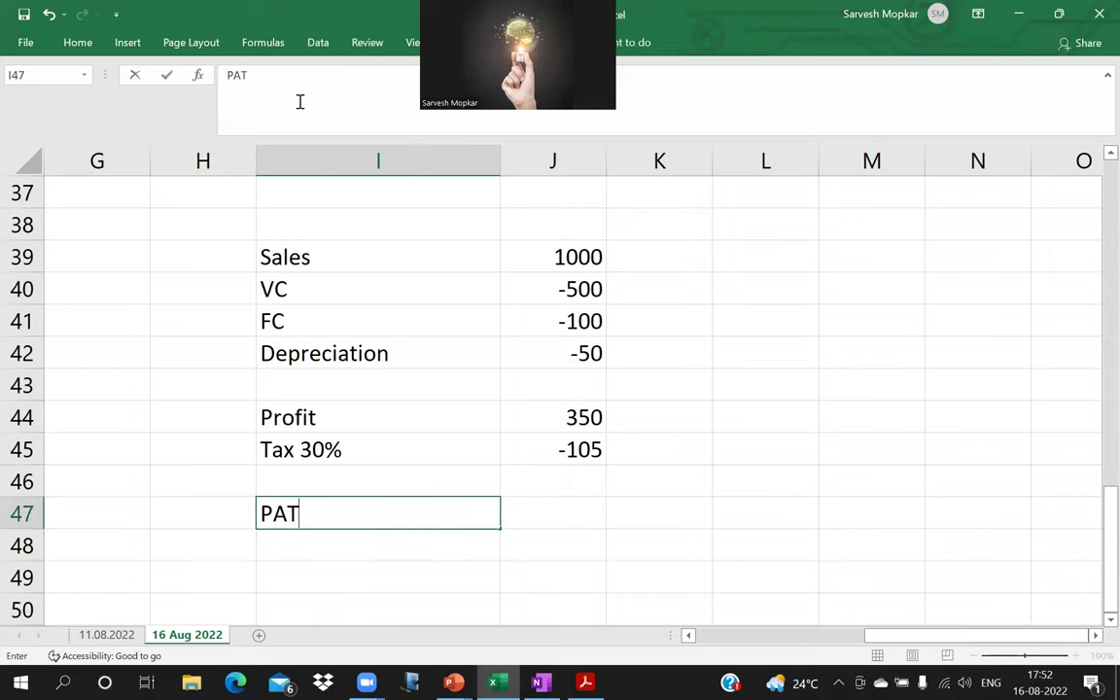
{"action": "key", "text": "Tab"}
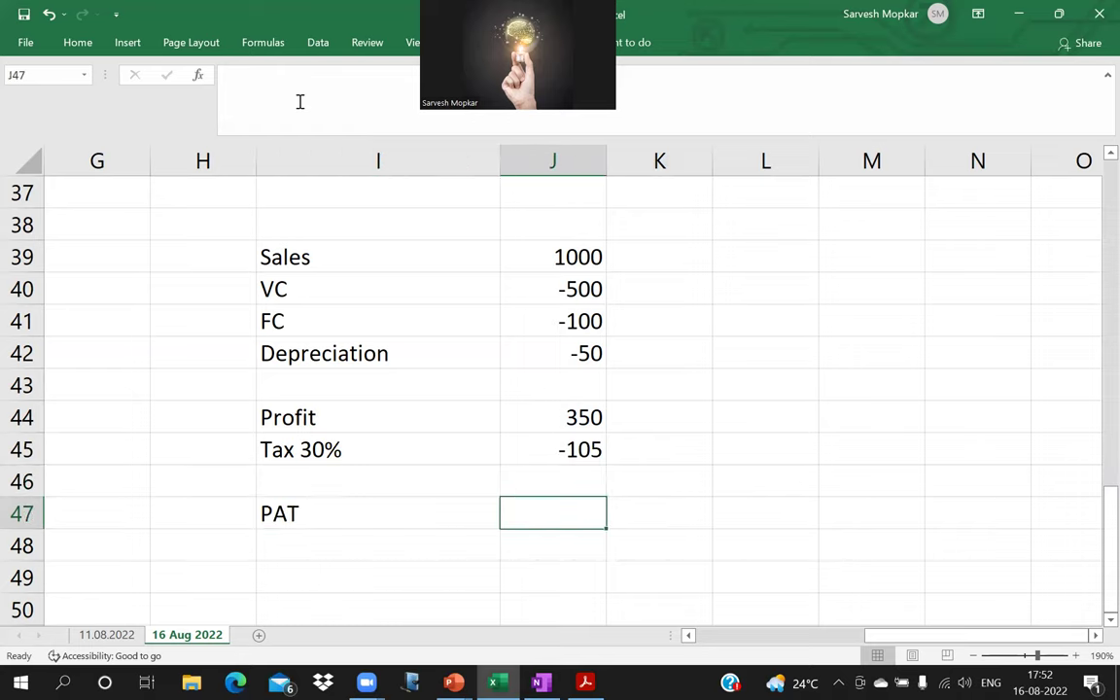
{"action": "key", "text": "alt+equal"}
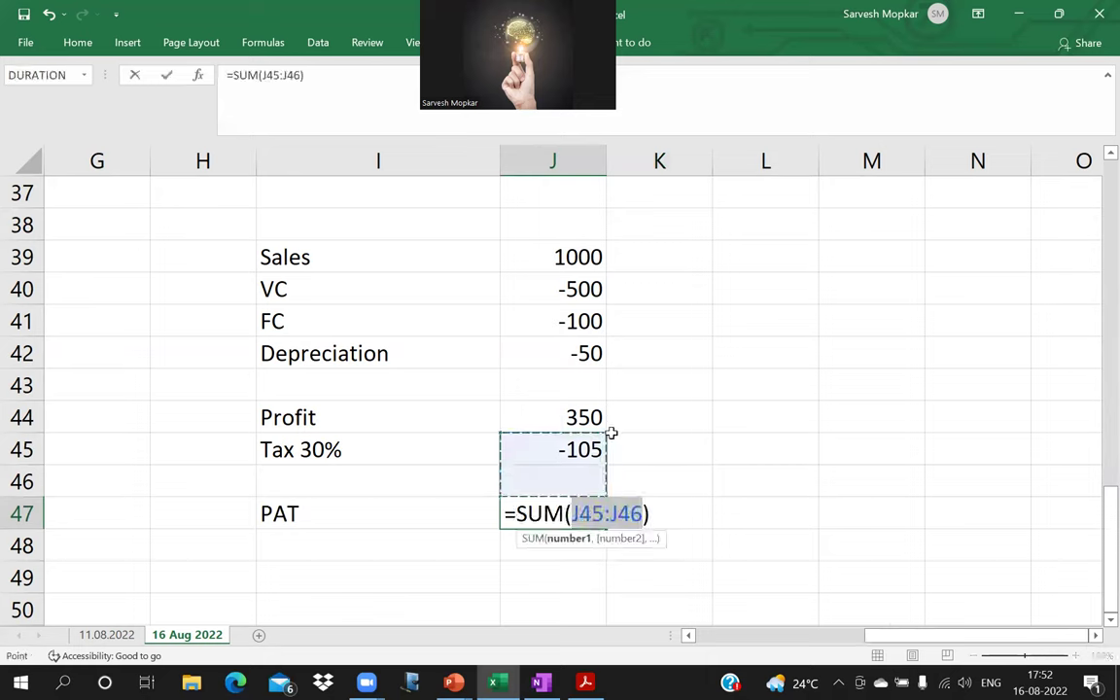
{"action": "left_click_drag", "start_coordinate": [611, 432], "coordinate": [605, 409]}
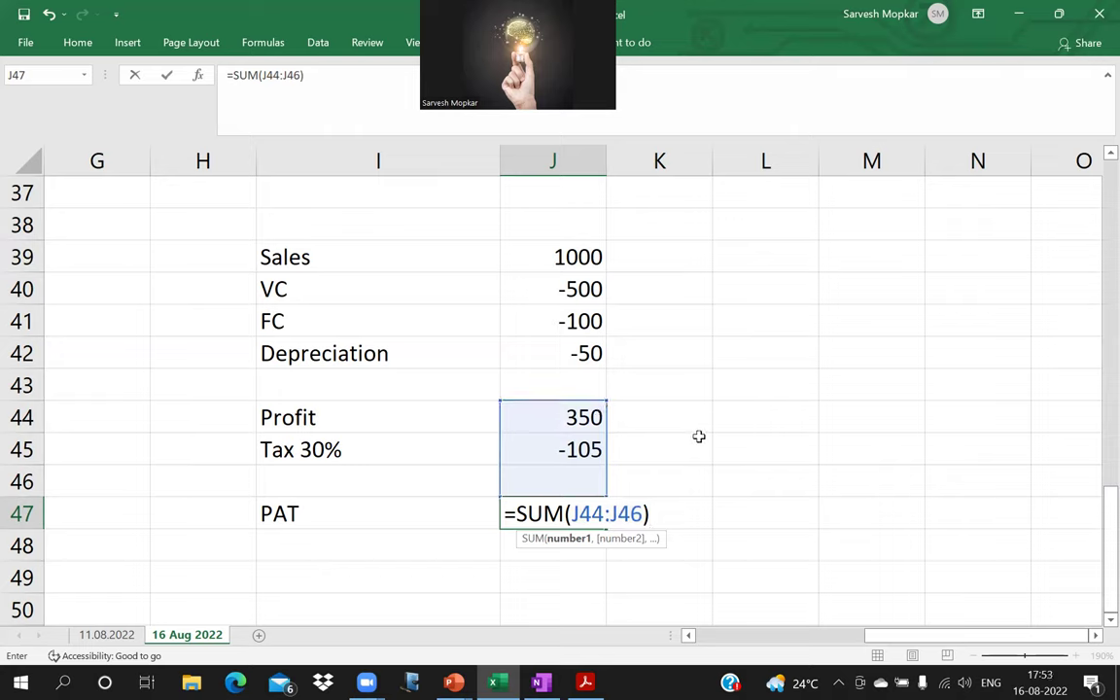
{"action": "key", "text": "Return"}
{"action": "key", "text": "Up"}
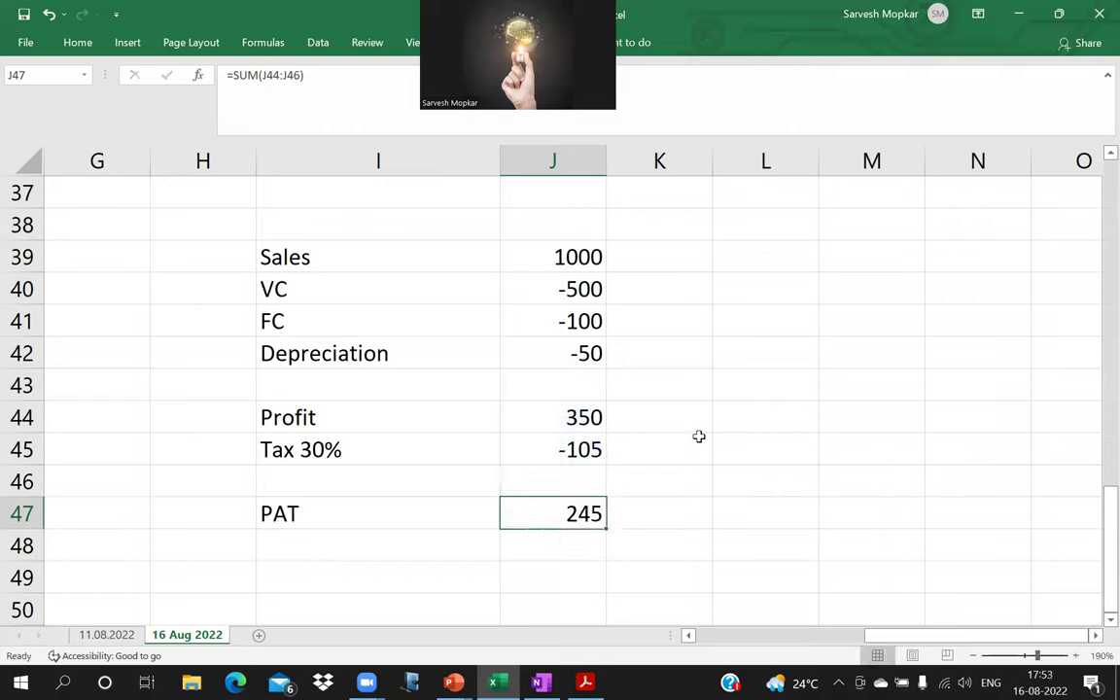
Enter the note "Tax shield (Tax savings)" in L42, on the depreciation row.
{"action": "key", "text": "Up"}
{"action": "key", "text": "Up"}
{"action": "key", "text": "Up"}
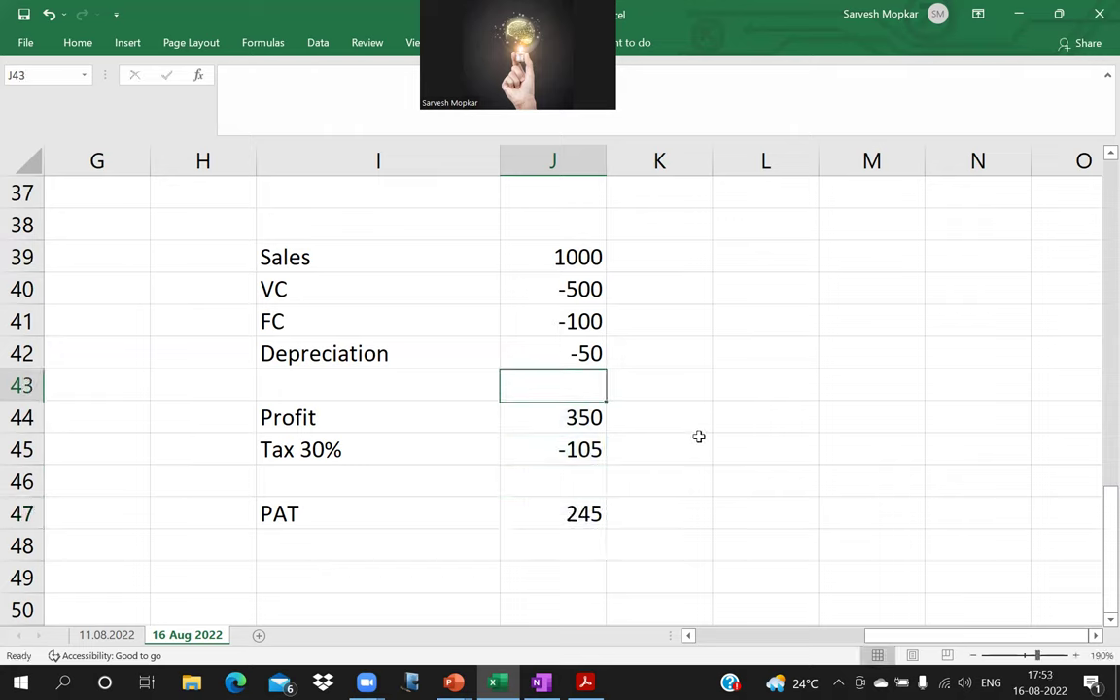
{"action": "key", "text": "Up"}
{"action": "key", "text": "Up"}
{"action": "key", "text": "Right"}
{"action": "key", "text": "Right"}
{"action": "type", "text": "Tax"}
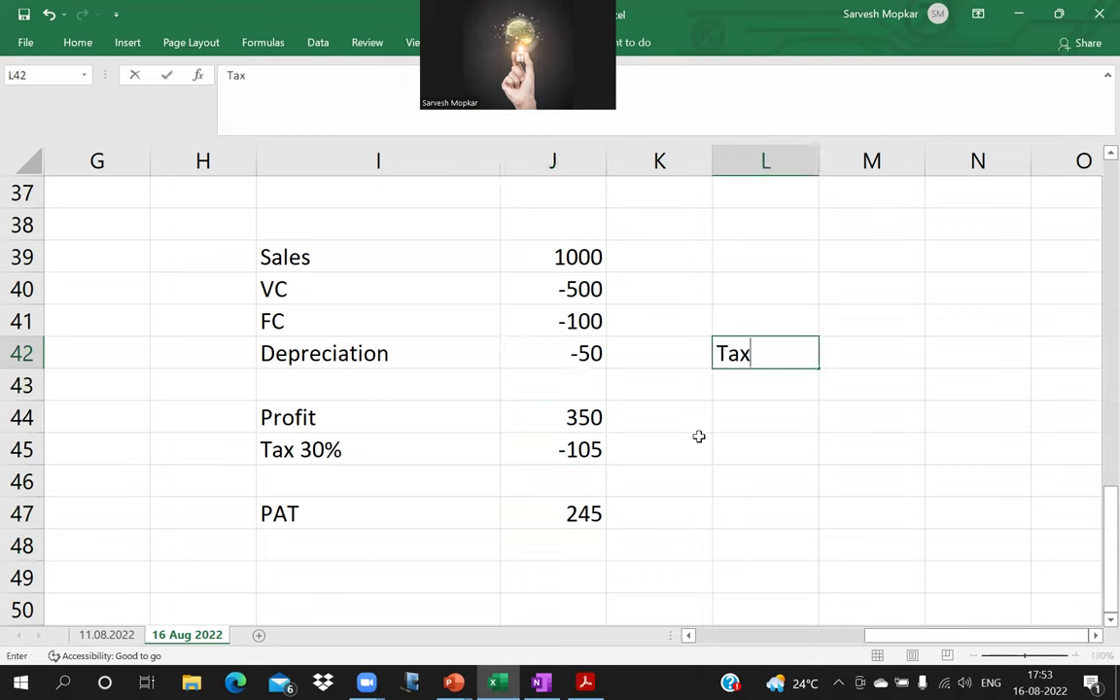
{"action": "type", "text": " shield "}
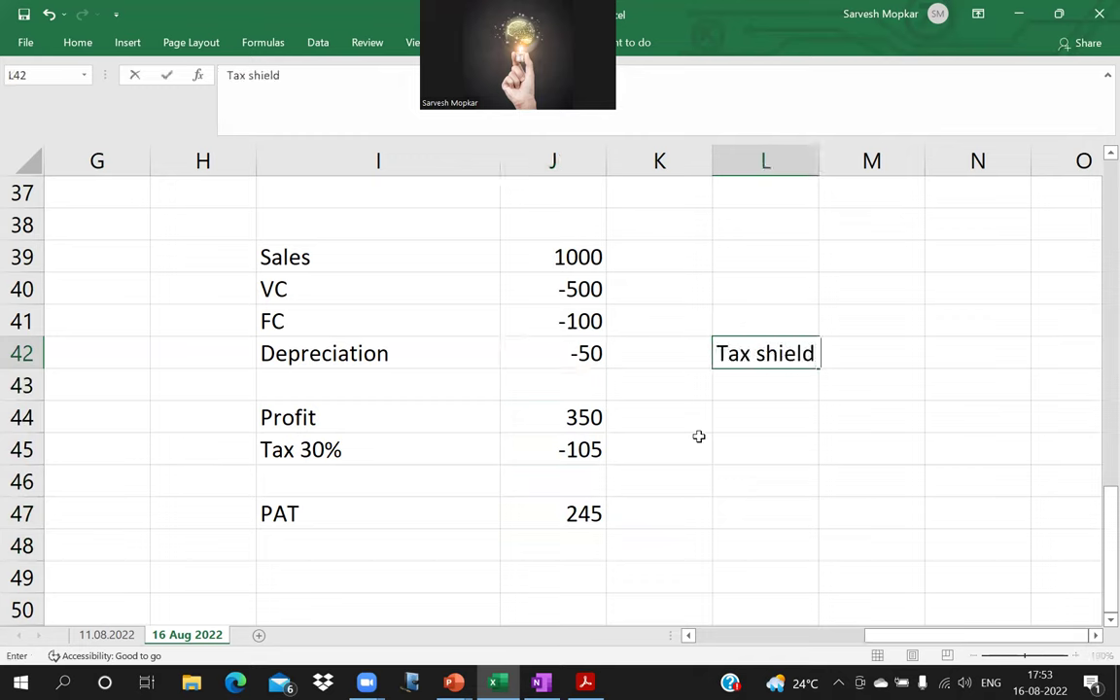
{"action": "type", "text": "(Tax s"}
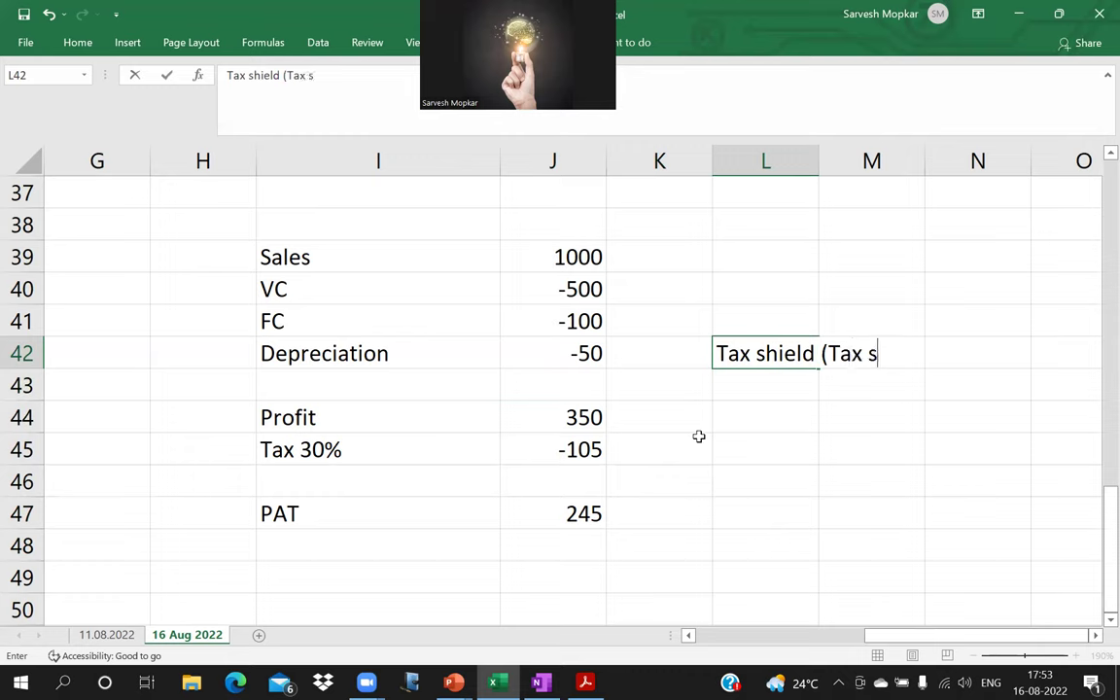
{"action": "type", "text": "avings)"}
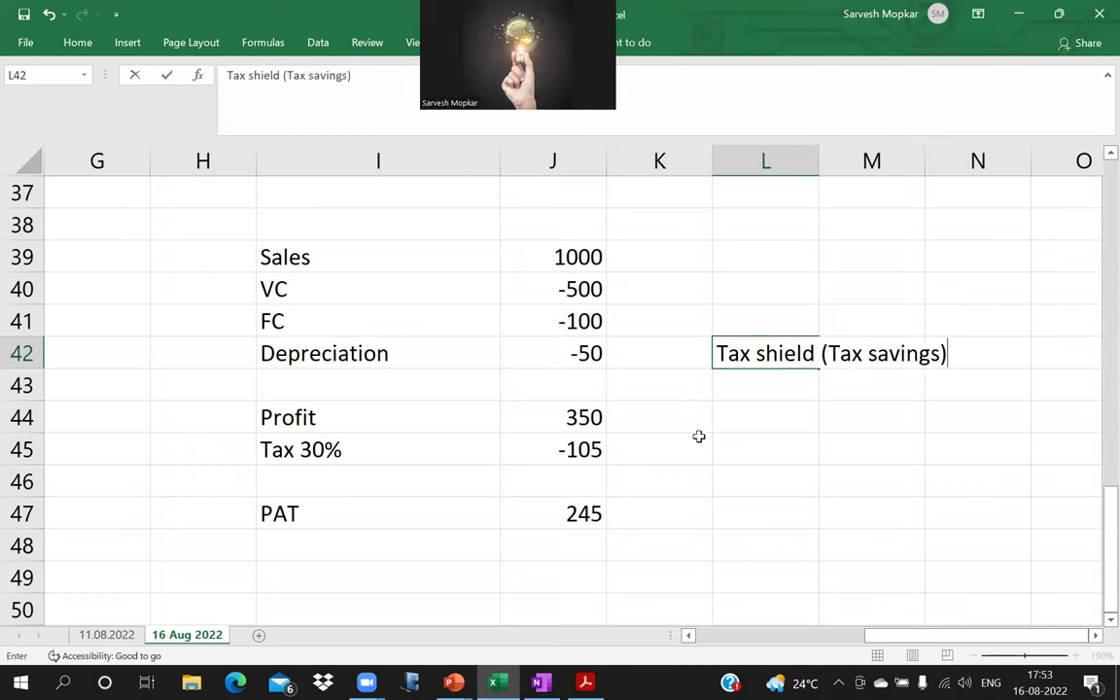
{"action": "key", "text": "Return"}
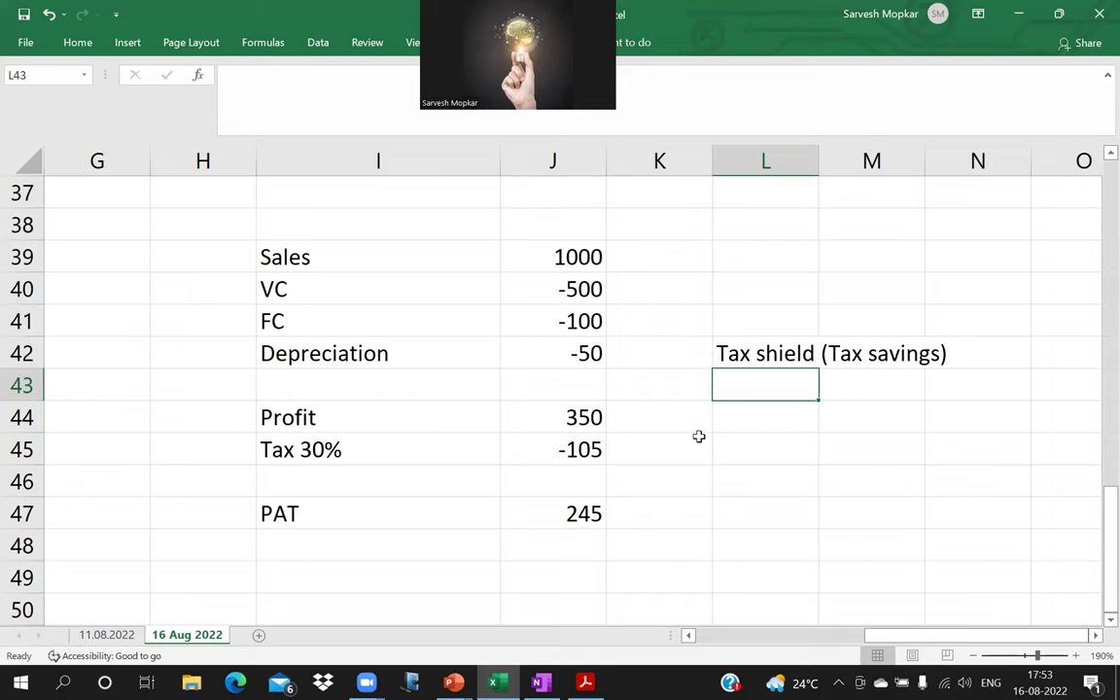
Compare the depreciation in J42 with the profit formula in J44 and the tax formula in J45.
{"action": "key", "text": "Left"}
{"action": "key", "text": "Left"}
{"action": "key", "text": "Up"}
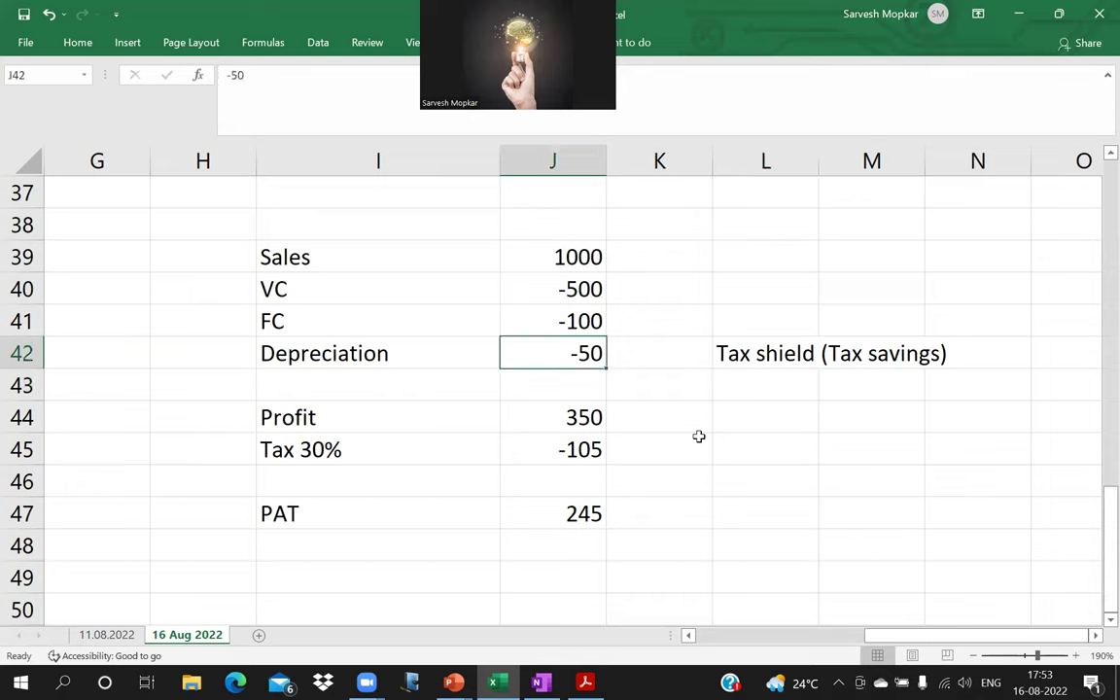
{"action": "key", "text": "Down"}
{"action": "key", "text": "Down"}
{"action": "key", "text": "Down"}
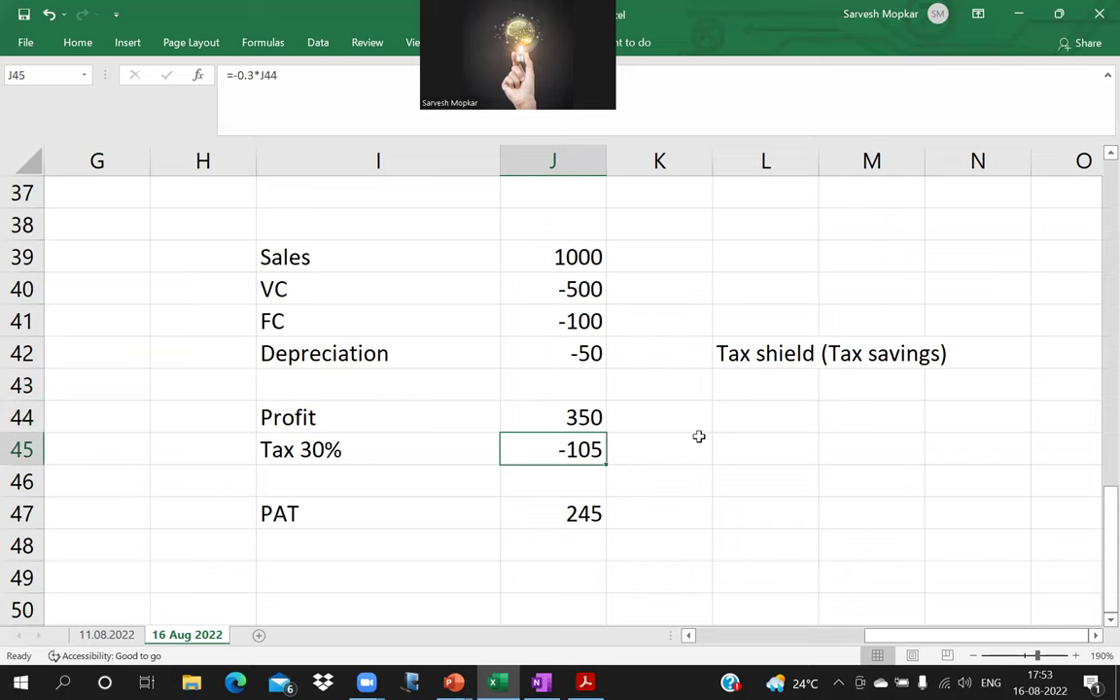
{"action": "key", "text": "Up"}
{"action": "key", "text": "Up"}
{"action": "key", "text": "Up"}
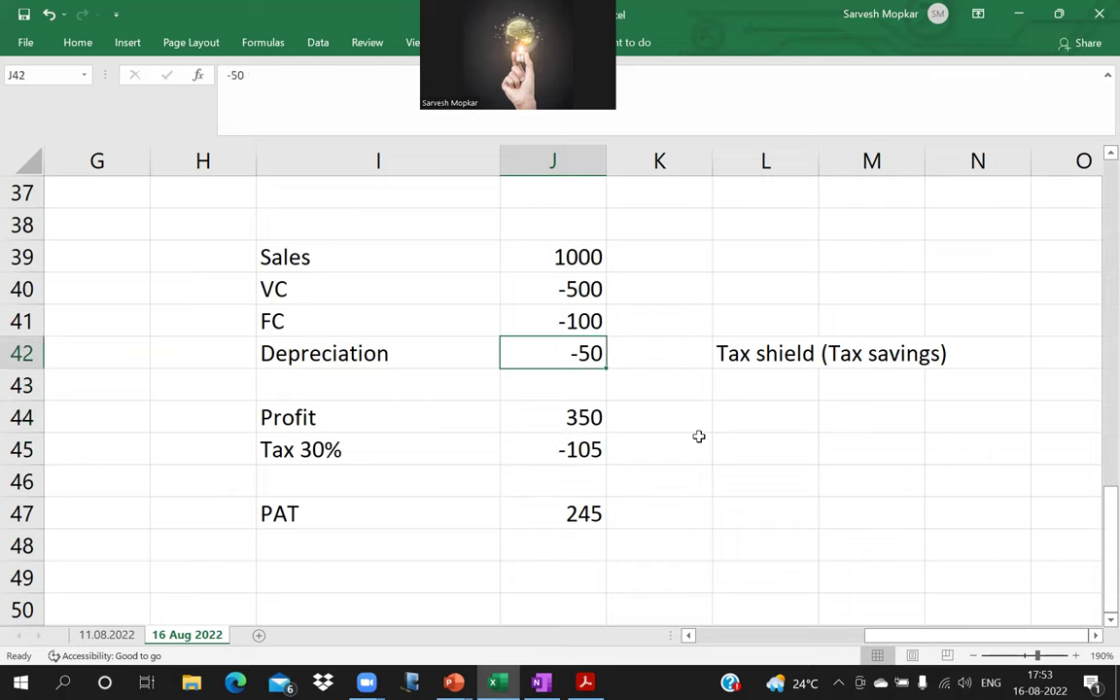
{"action": "key", "text": "Down"}
{"action": "key", "text": "Down"}
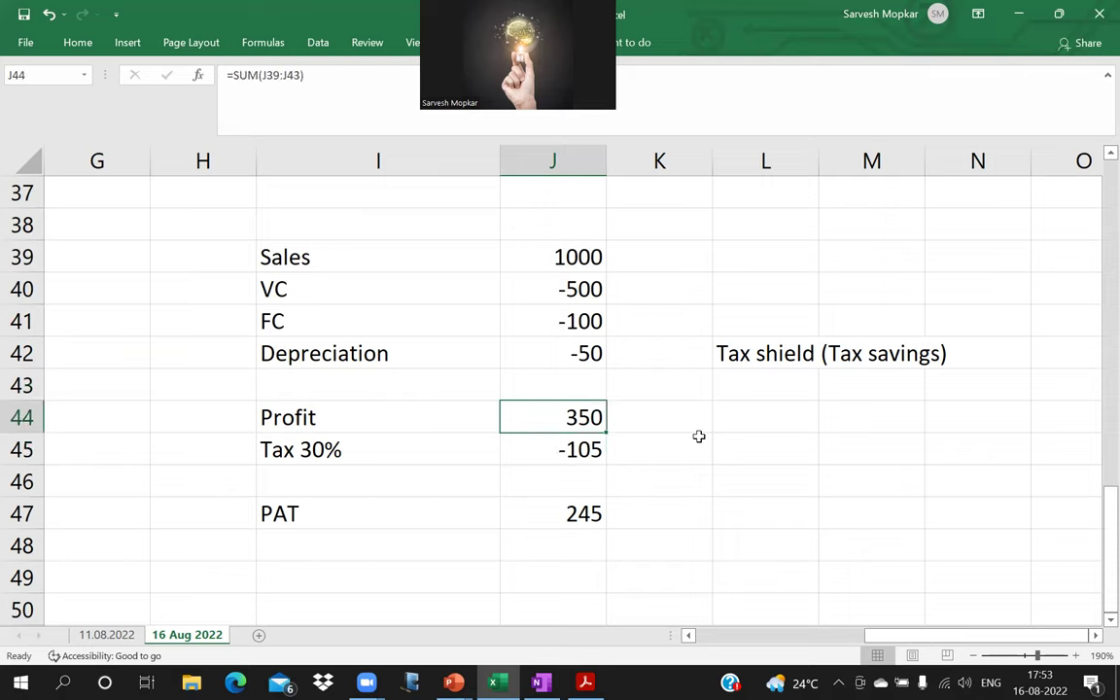
{"action": "key", "text": "Up"}
{"action": "key", "text": "Up"}
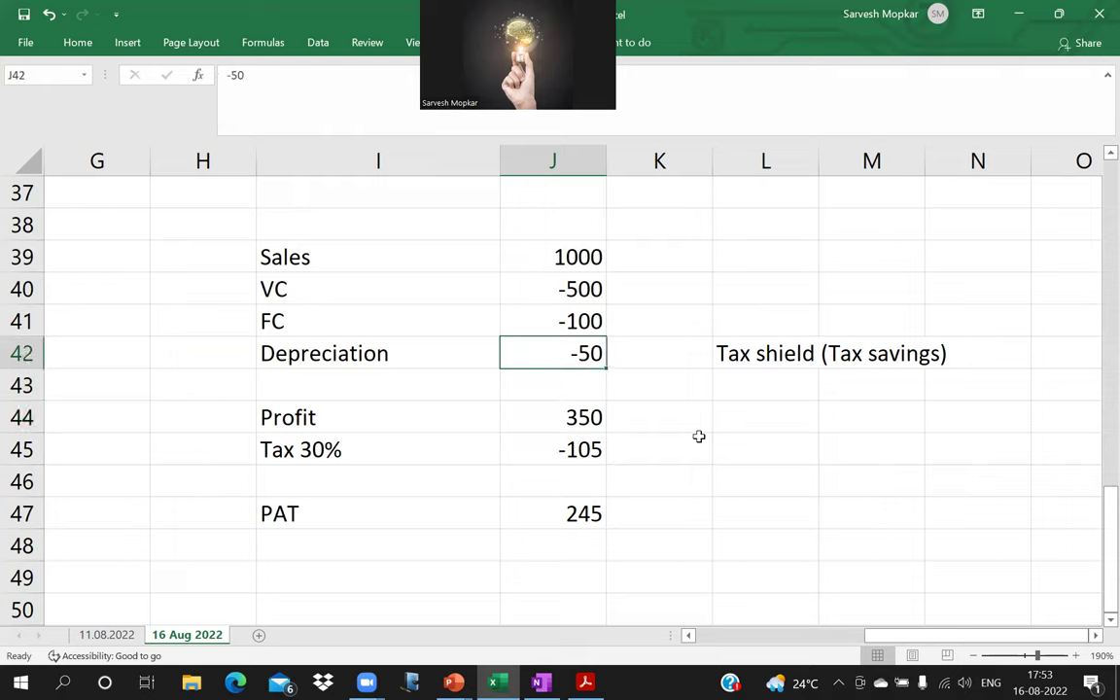
Extend the label in I44 to read "Profit before tax".
{"action": "key", "text": "Down"}
{"action": "key", "text": "Down"}
{"action": "key", "text": "Left"}
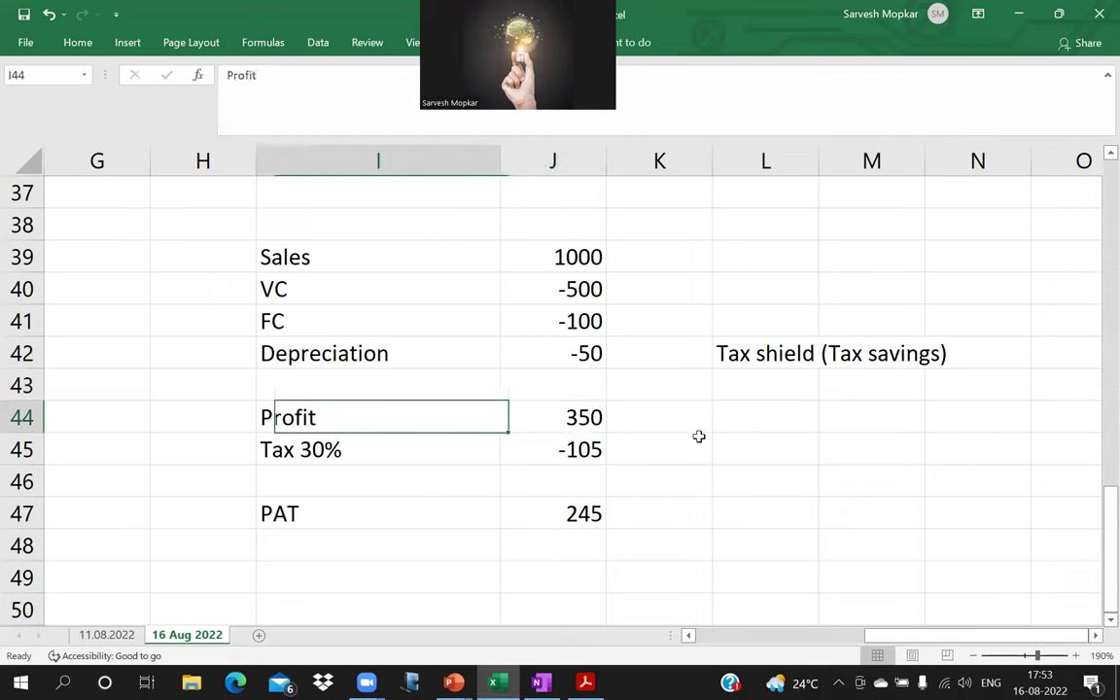
{"action": "key", "text": "F2"}
{"action": "type", "text": "be"}
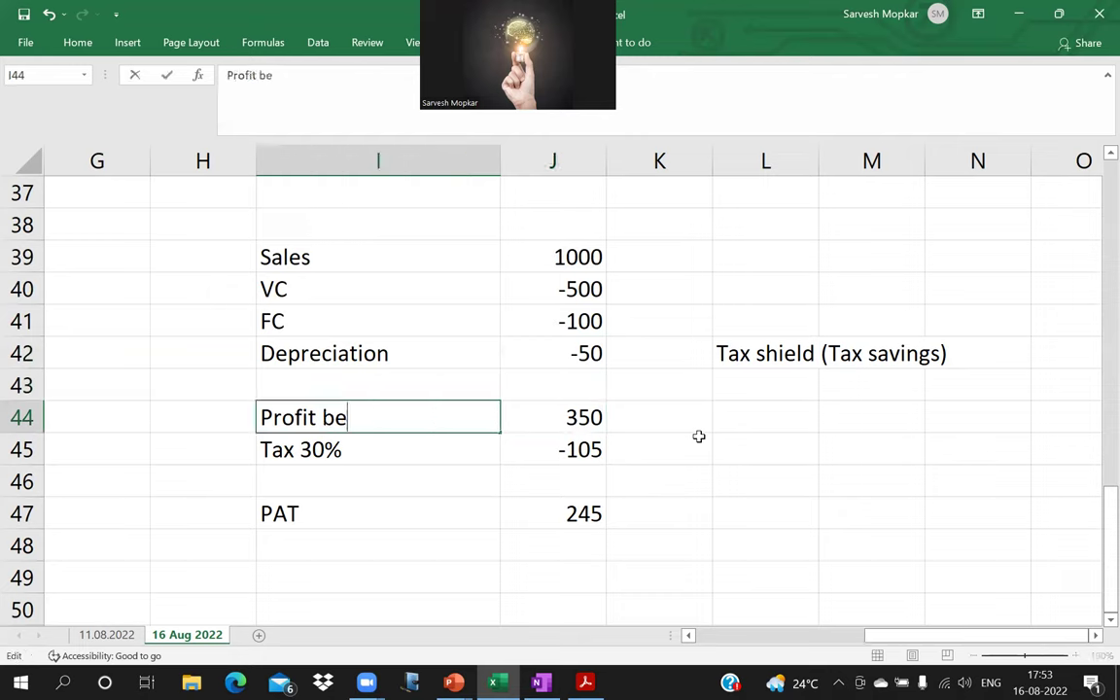
{"action": "type", "text": "fore tax"}
{"action": "key", "text": "Return"}
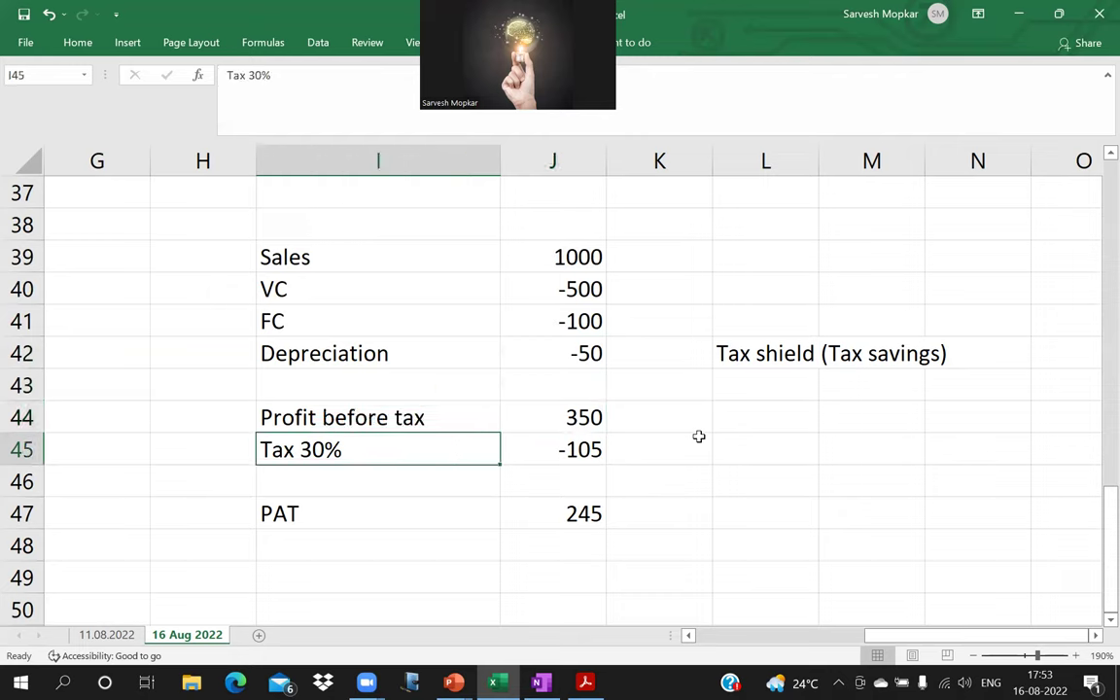
Trace how the depreciation in J42 feeds through profit before tax in J44 to the tax in J45.
{"action": "key", "text": "Right"}
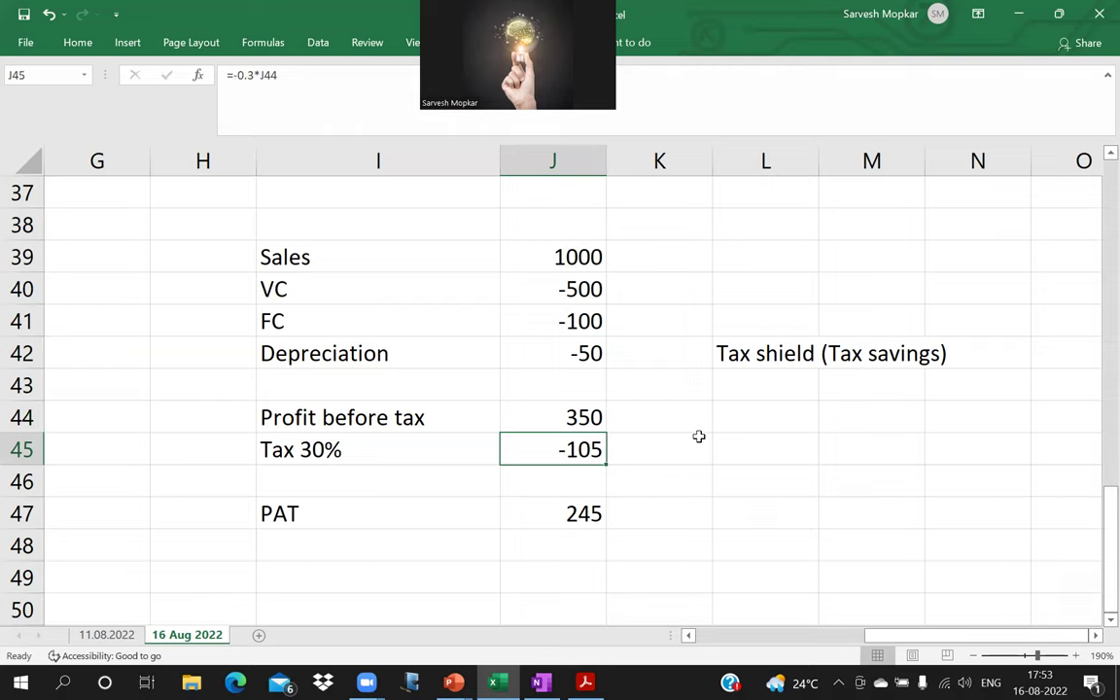
{"action": "key", "text": "Up"}
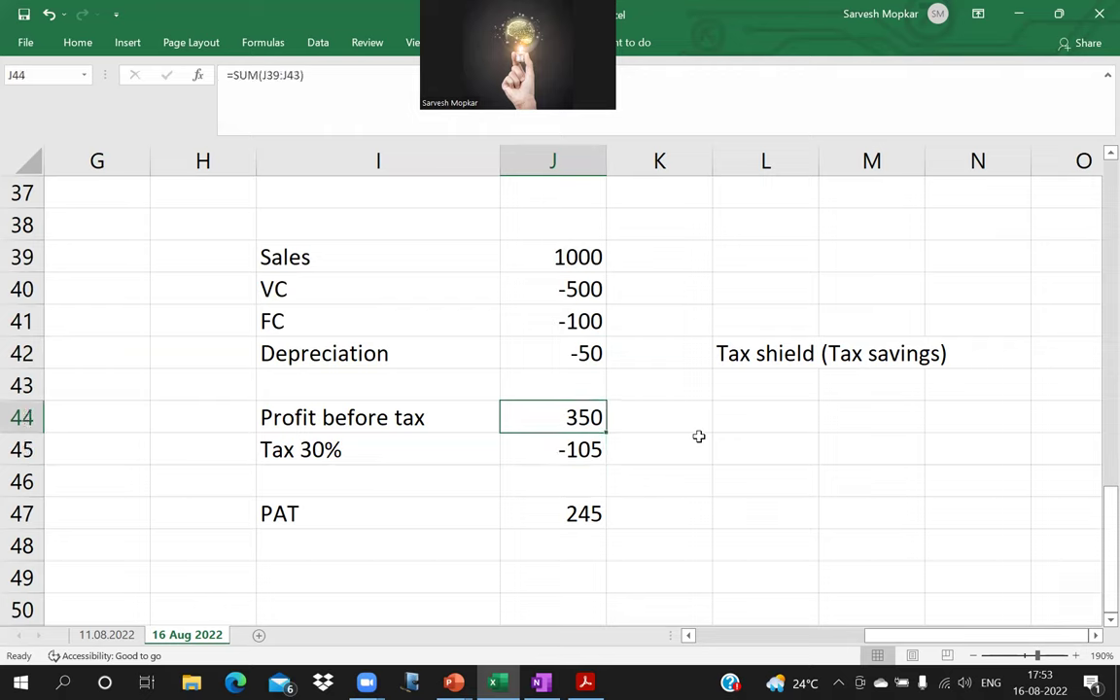
{"action": "key", "text": "Up"}
{"action": "key", "text": "Up"}
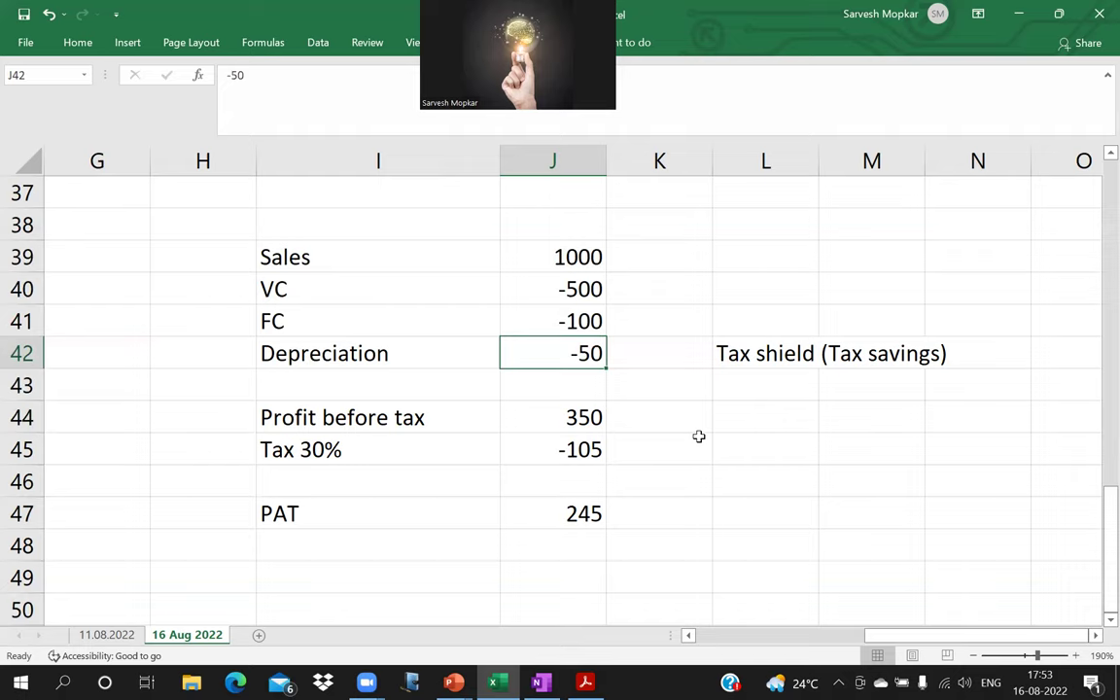
{"action": "key", "text": "Down"}
{"action": "key", "text": "Down"}
{"action": "key", "text": "Down"}
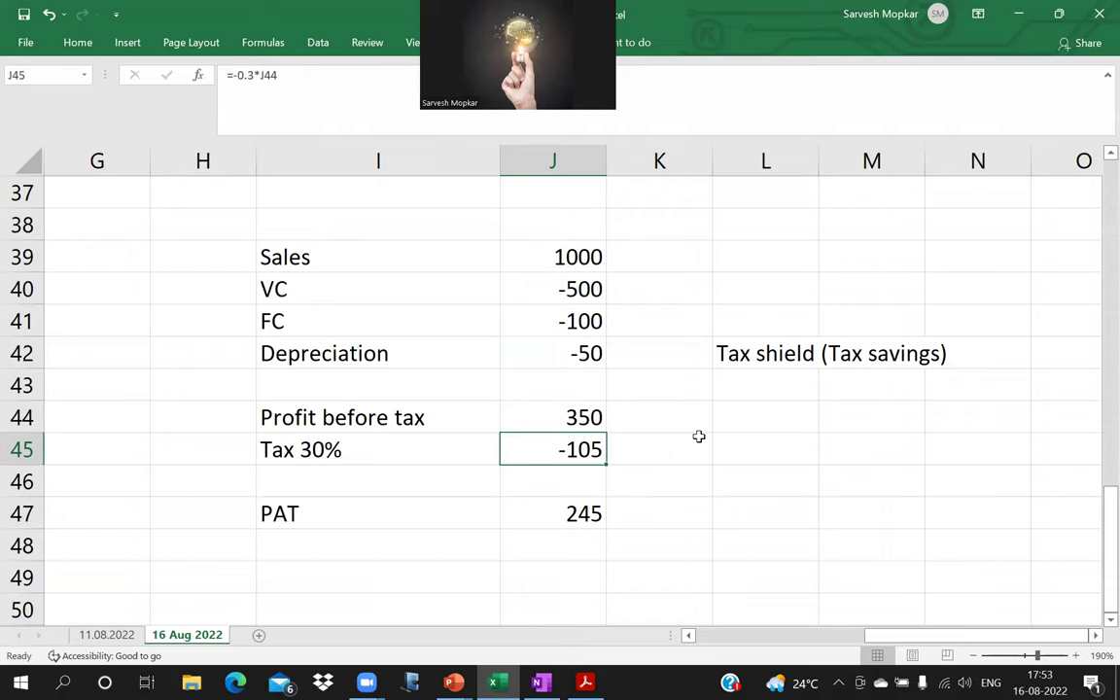
Set the depreciation in J42 to 0 and check the effect on the tax in J45.
{"action": "key", "text": "Up"}
{"action": "key", "text": "Up"}
{"action": "key", "text": "Up"}
{"action": "type", "text": "0"}
{"action": "key", "text": "Return"}
{"action": "key", "text": "Down"}
{"action": "key", "text": "Down"}
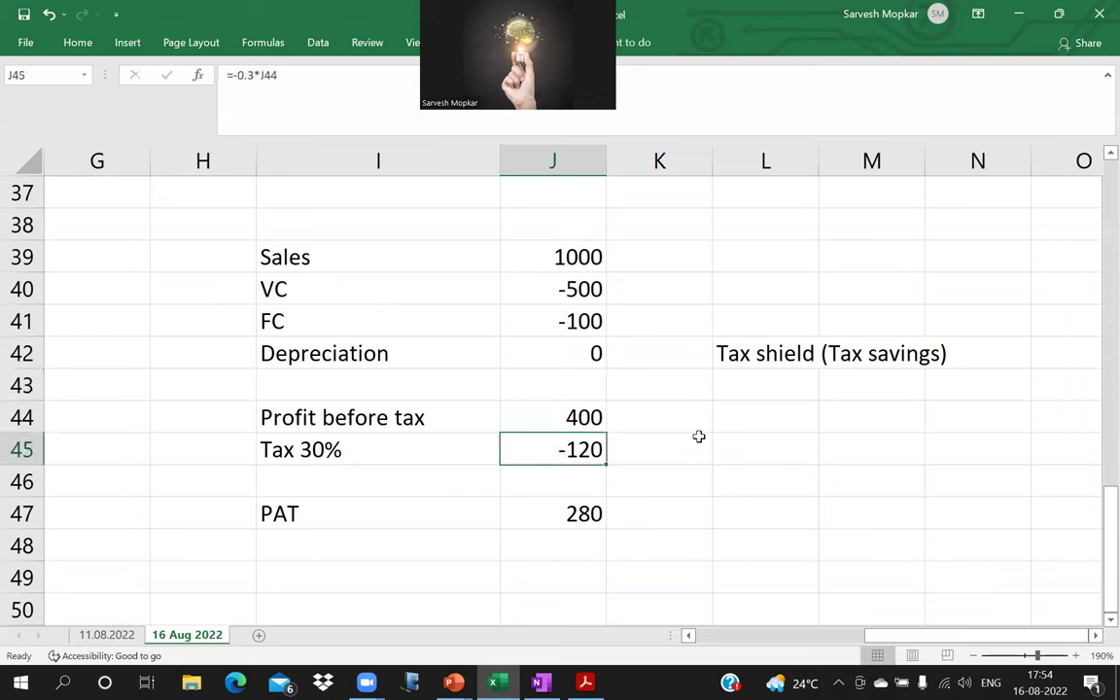
Undo the zero entry for depreciation in J42.
{"action": "key", "text": "Up"}
{"action": "key", "text": "Up"}
{"action": "key", "text": "Up"}
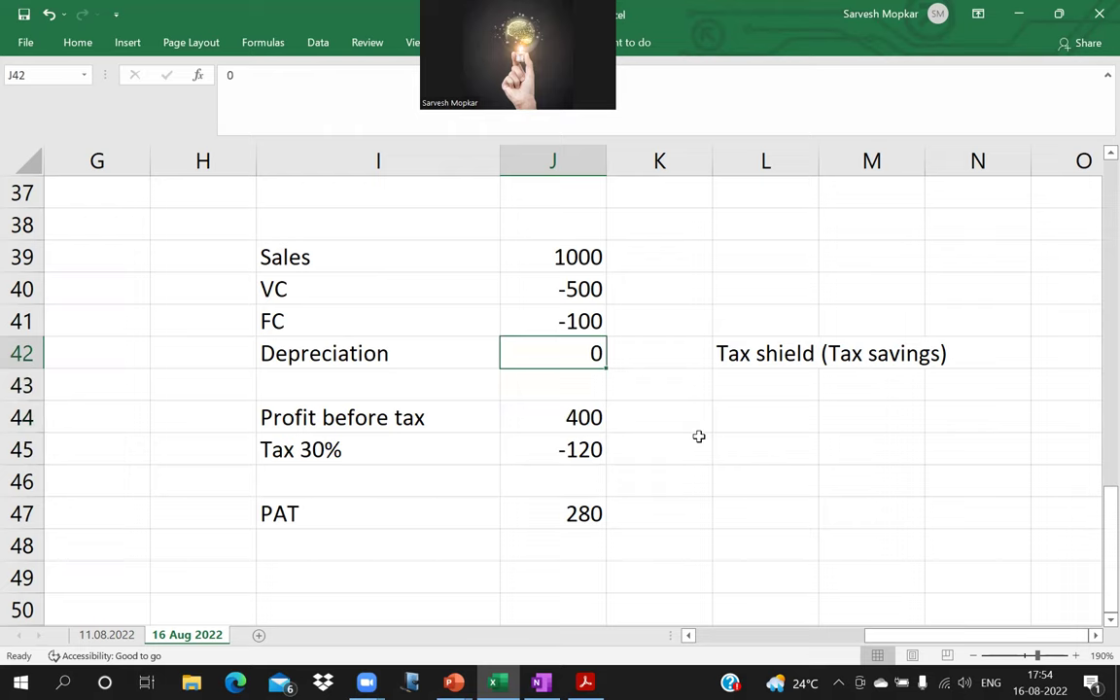
{"action": "key", "text": "ctrl+z"}
{"action": "key", "text": "Left"}
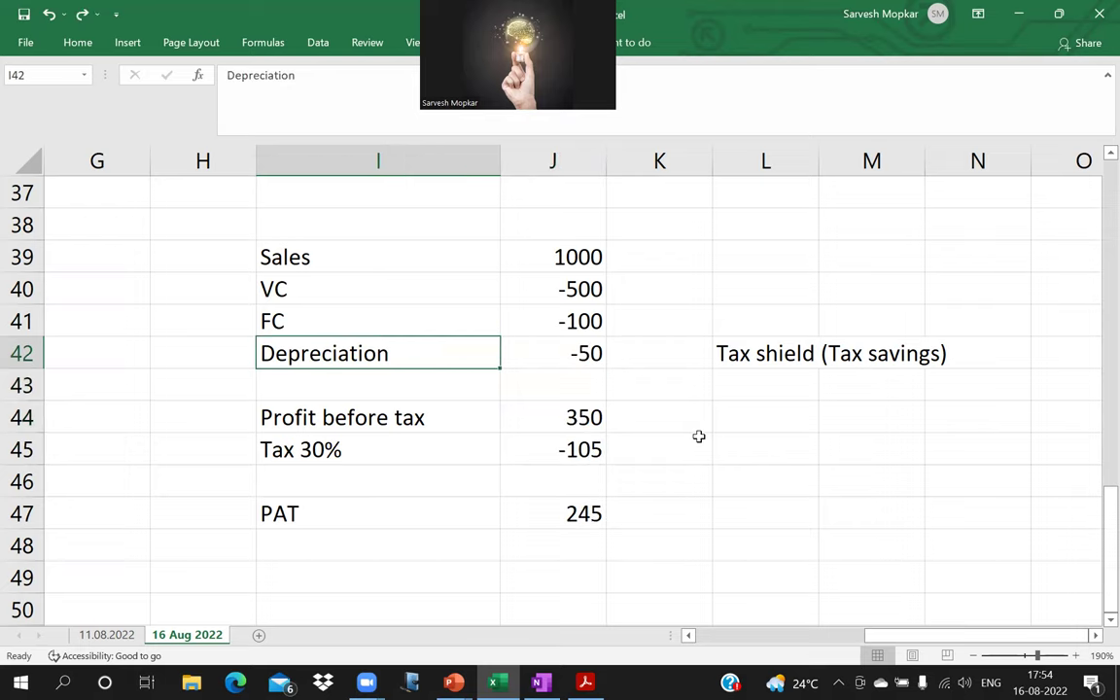
Review the tax with depreciation included, and set J42 to 0 again to compare the tax in J45.
{"action": "key", "text": "Right"}
{"action": "key", "text": "Down"}
{"action": "key", "text": "Down"}
{"action": "key", "text": "Down"}
{"action": "key", "text": "Up"}
{"action": "key", "text": "Up"}
{"action": "key", "text": "Up"}
{"action": "type", "text": "0"}
{"action": "key", "text": "Return"}
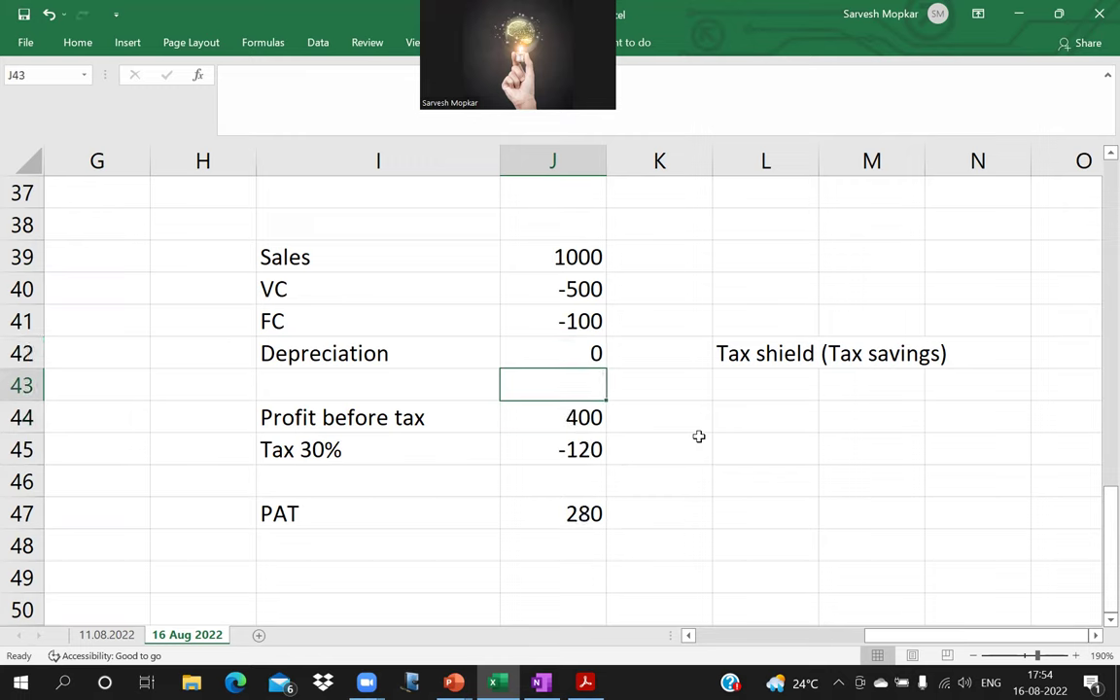
{"action": "key", "text": "Down"}
{"action": "key", "text": "Down"}
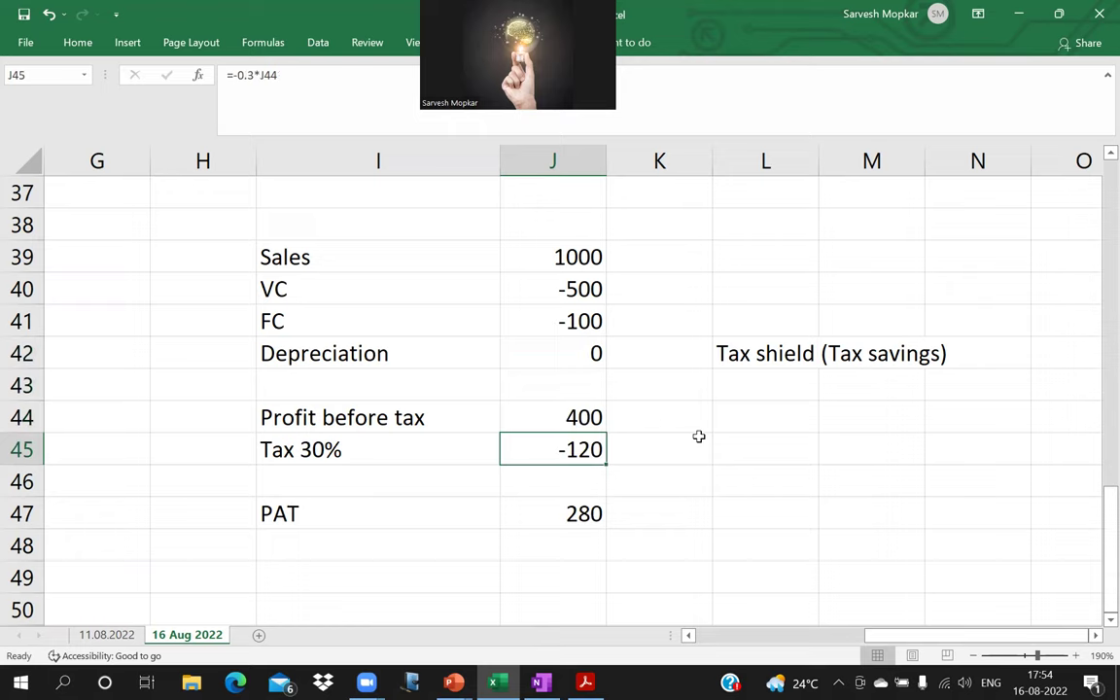
Undo the second zero entry in the depreciation cell J42.
{"action": "key", "text": "Right"}
{"action": "key", "text": "Right"}
{"action": "key", "text": "Up"}
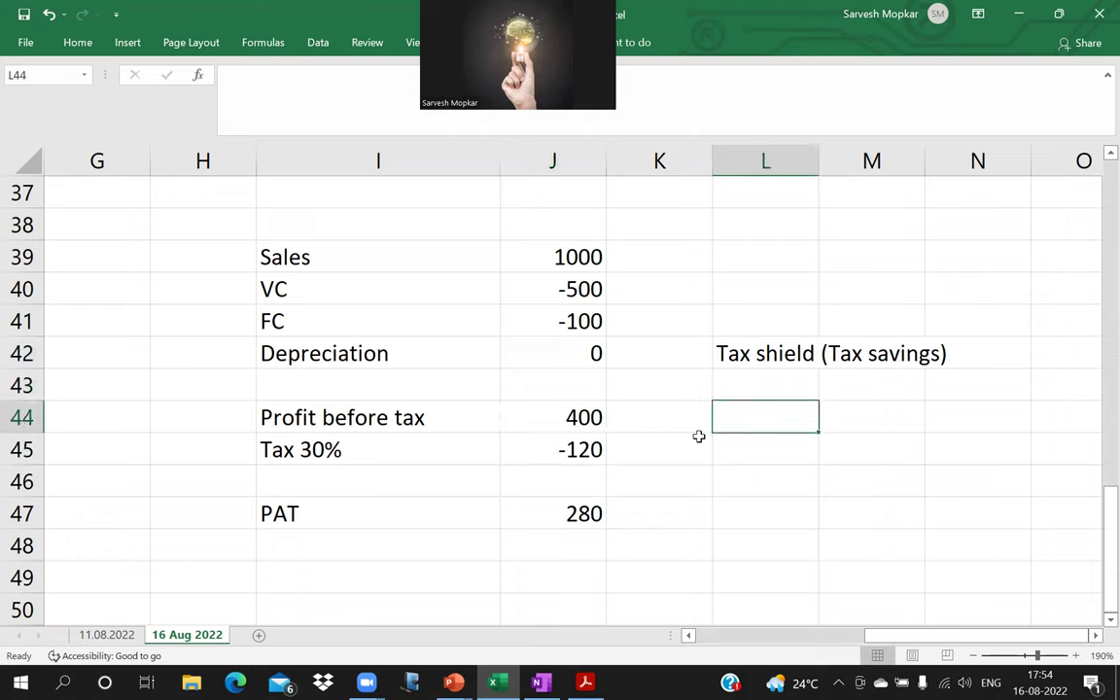
{"action": "key", "text": "Up"}
{"action": "key", "text": "Up"}
{"action": "key", "text": "ctrl+z"}
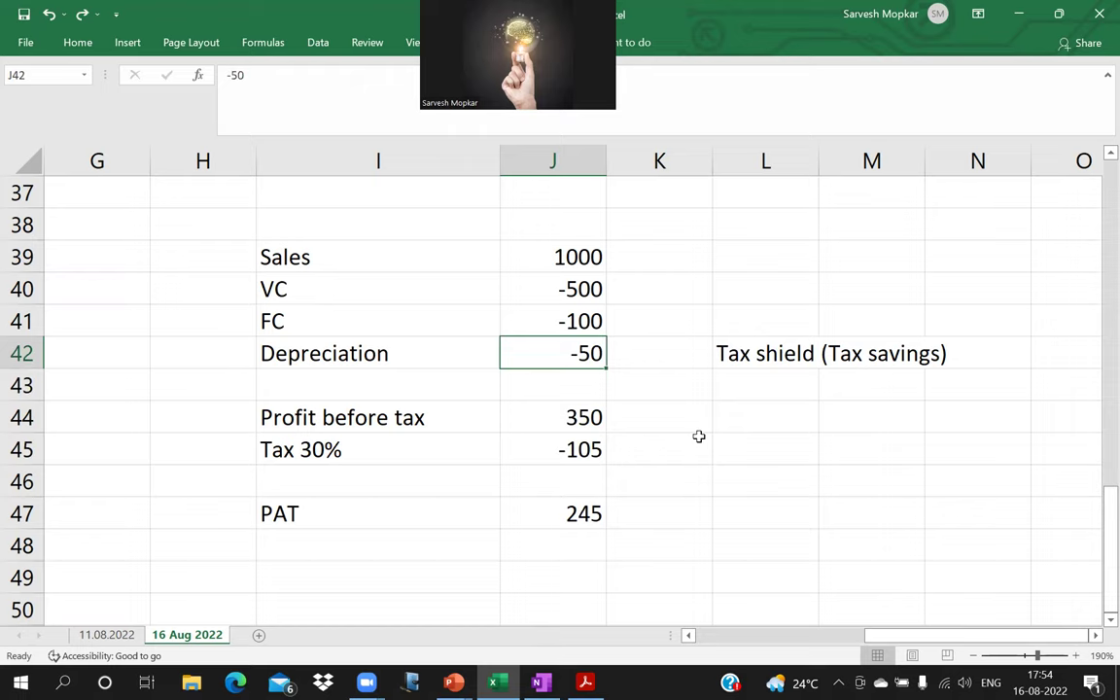
Replace the depreciation label in I42 with "TAD".
{"action": "key", "text": "Right"}
{"action": "key", "text": "Right"}
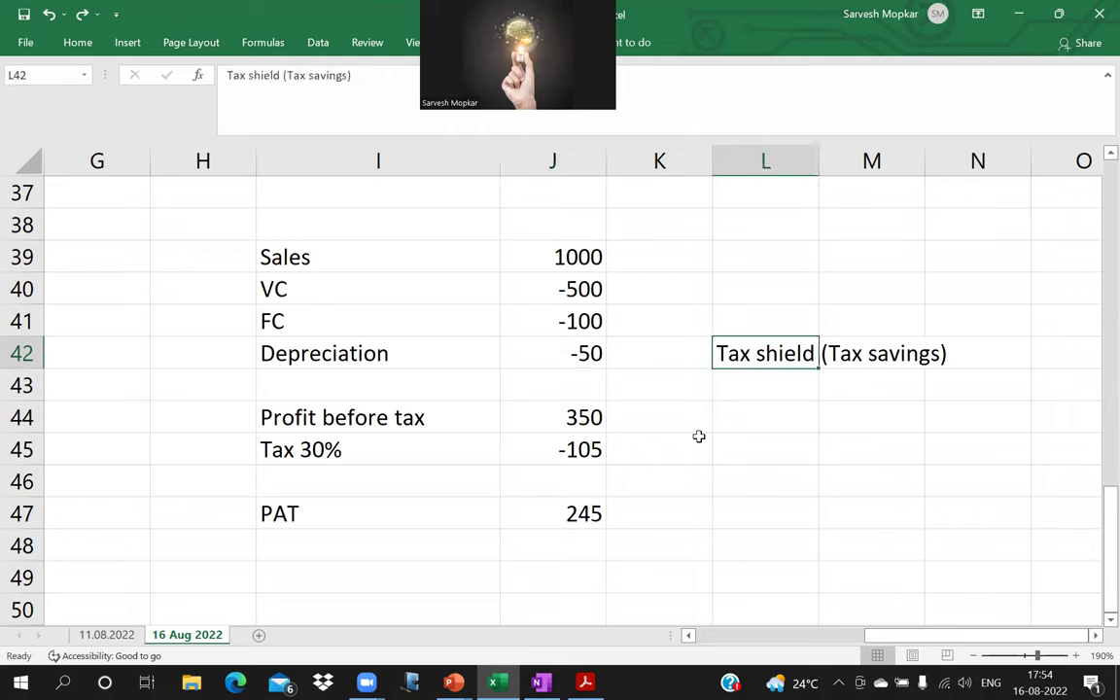
{"action": "key", "text": "Left"}
{"action": "key", "text": "Left"}
{"action": "key", "text": "Left"}
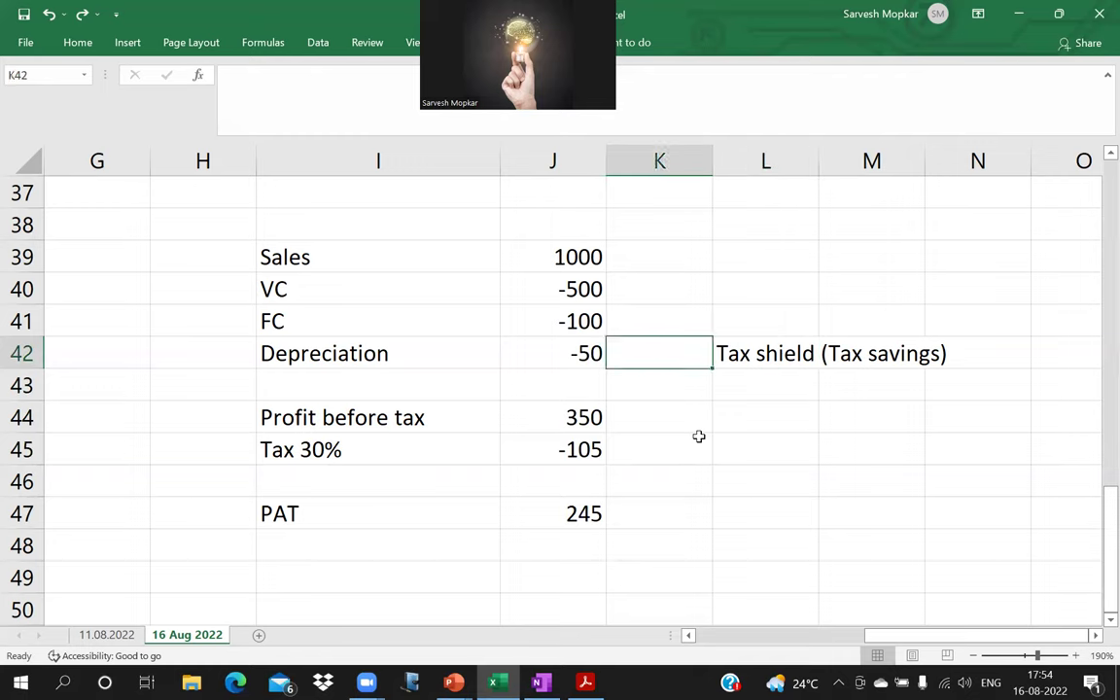
{"action": "key", "text": "F2"}
{"action": "key", "text": "BackSpace"}
{"action": "key", "text": "BackSpace"}
{"action": "key", "text": "BackSpace"}
{"action": "key", "text": "BackSpace"}
{"action": "key", "text": "BackSpace"}
{"action": "key", "text": "BackSpace"}
{"action": "key", "text": "BackSpace"}
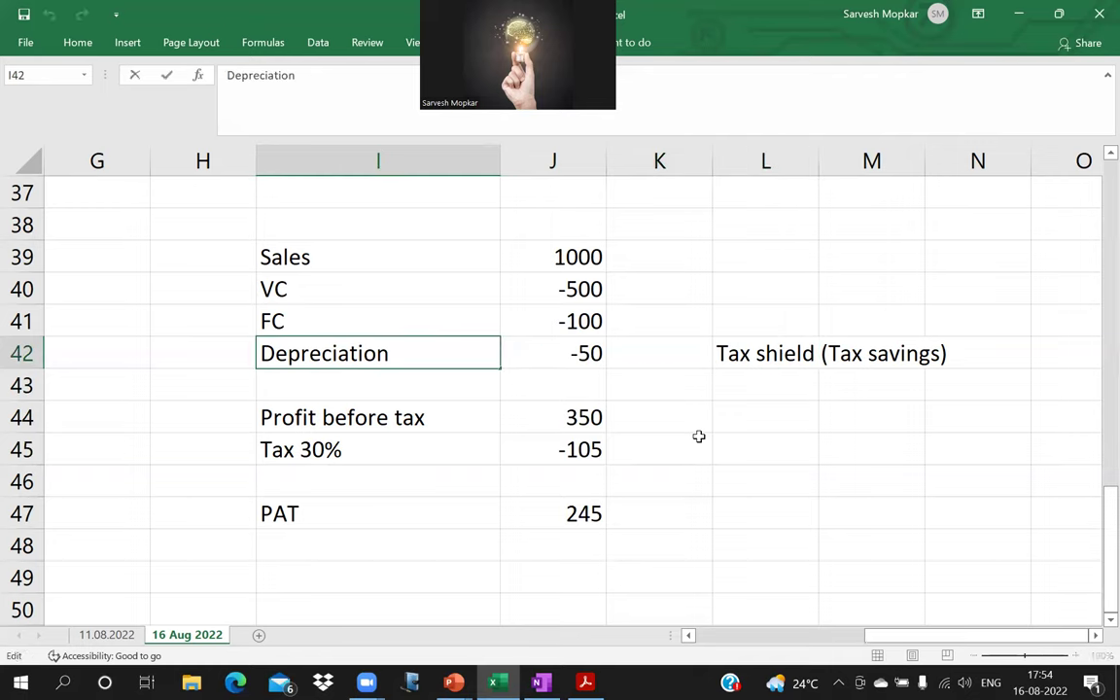
{"action": "key", "text": "BackSpace"}
{"action": "key", "text": "BackSpace"}
{"action": "key", "text": "BackSpace"}
{"action": "key", "text": "BackSpace"}
{"action": "key", "text": "BackSpace"}
{"action": "type", "text": "TAD"}
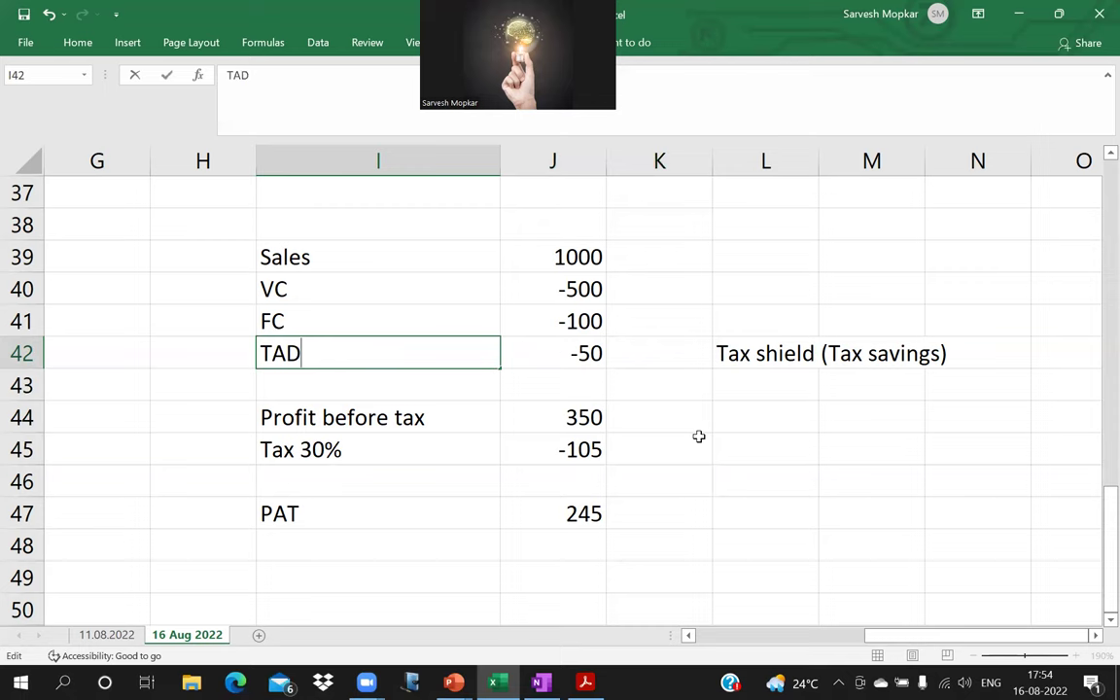
{"action": "key", "text": "Return"}
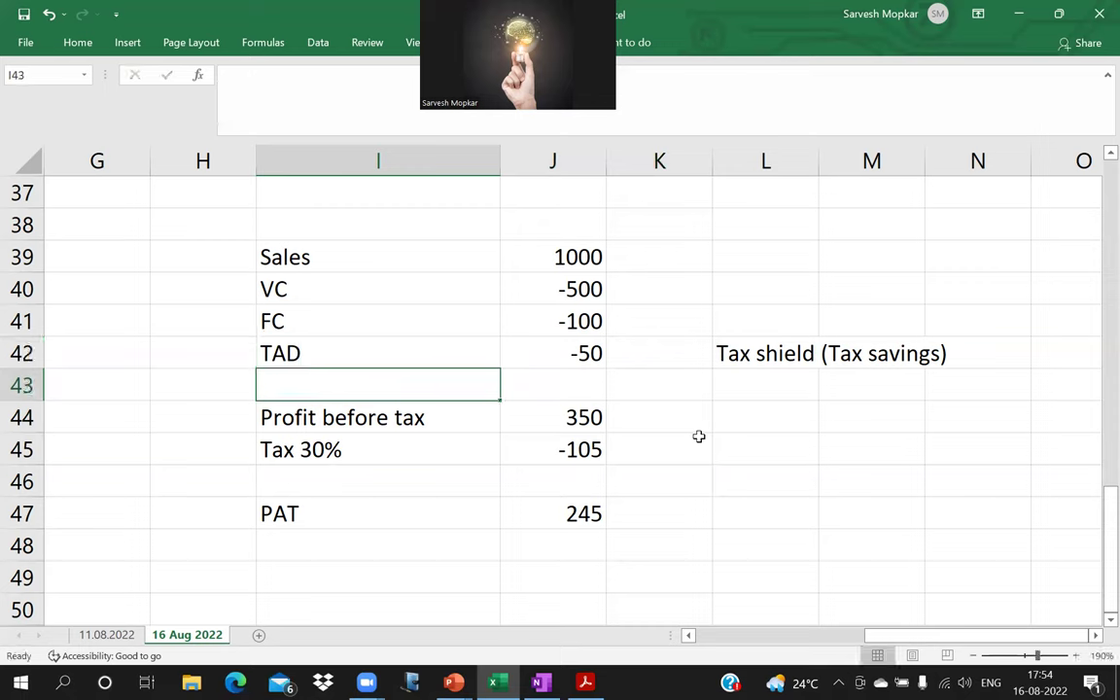
Enter the tax shield formula note "TAD x tax rate" in L44.
{"action": "key", "text": "Right"}
{"action": "key", "text": "Right"}
{"action": "key", "text": "Right"}
{"action": "key", "text": "Down"}
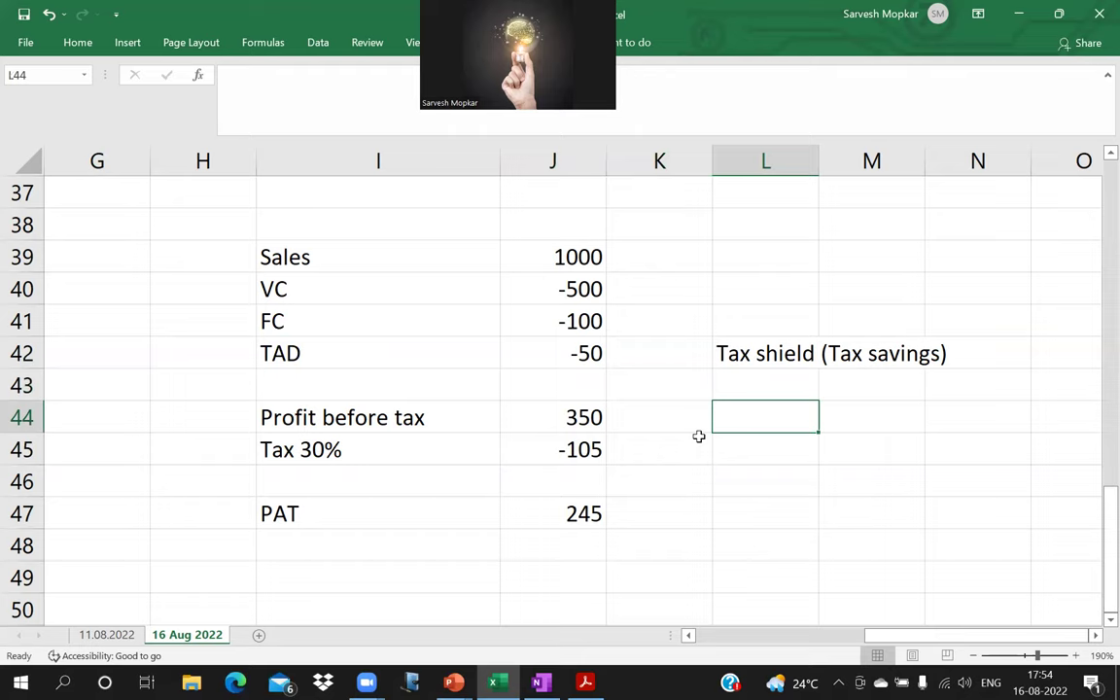
{"action": "type", "text": "DTAD"}
{"action": "key", "text": "BackSpace"}
{"action": "key", "text": "BackSpace"}
{"action": "key", "text": "BackSpace"}
{"action": "key", "text": "BackSpace"}
{"action": "type", "text": "TAD x tax rate"}
{"action": "key", "text": "Return"}
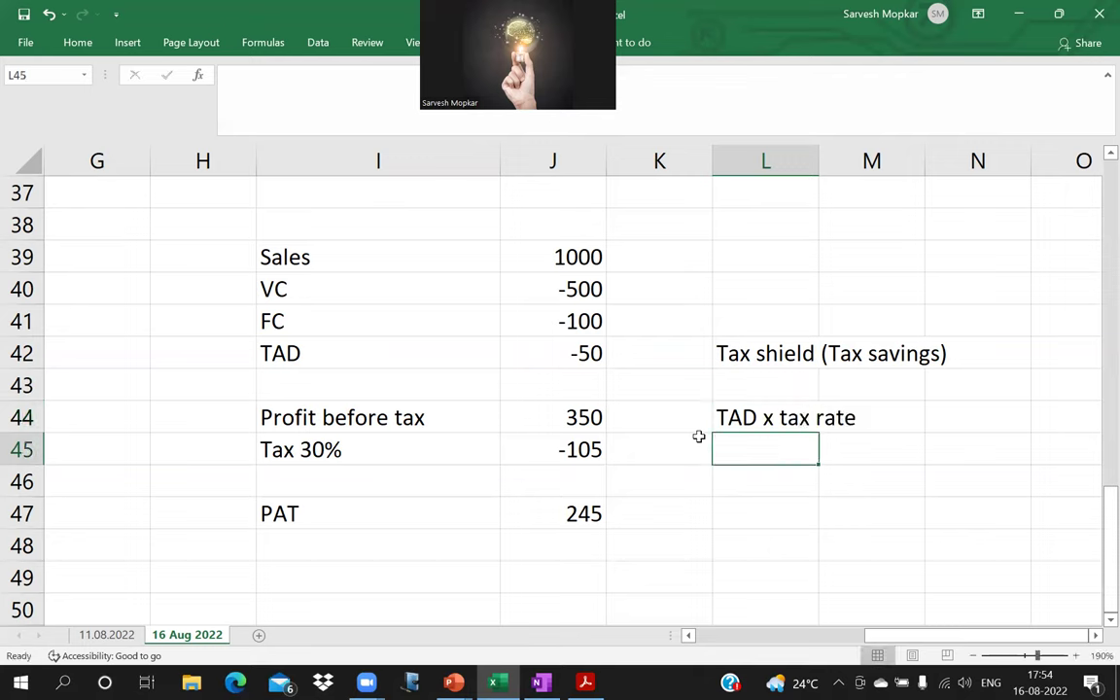
Start the tax shield calculation in N44 with =J42*, multiplying the TAD amount.
{"action": "key", "text": "Right"}
{"action": "key", "text": "Right"}
{"action": "key", "text": "Up"}
{"action": "type", "text": "="}
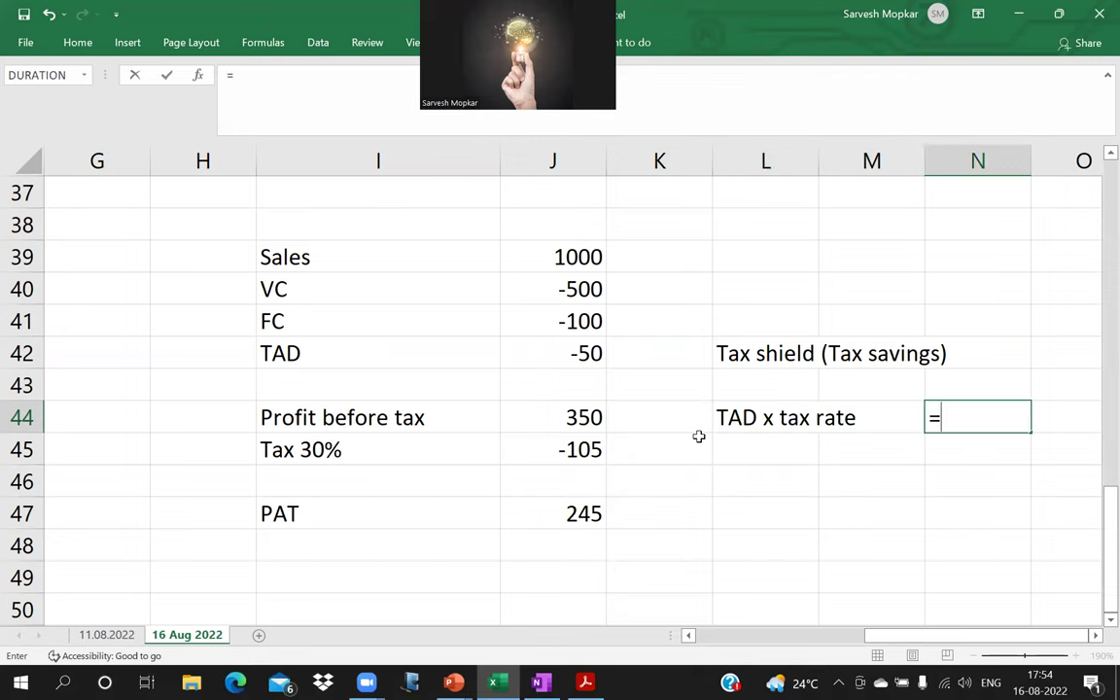
{"action": "key", "text": "Up"}
{"action": "key", "text": "Up"}
{"action": "key", "text": "Left"}
{"action": "key", "text": "Left"}
{"action": "key", "text": "Left"}
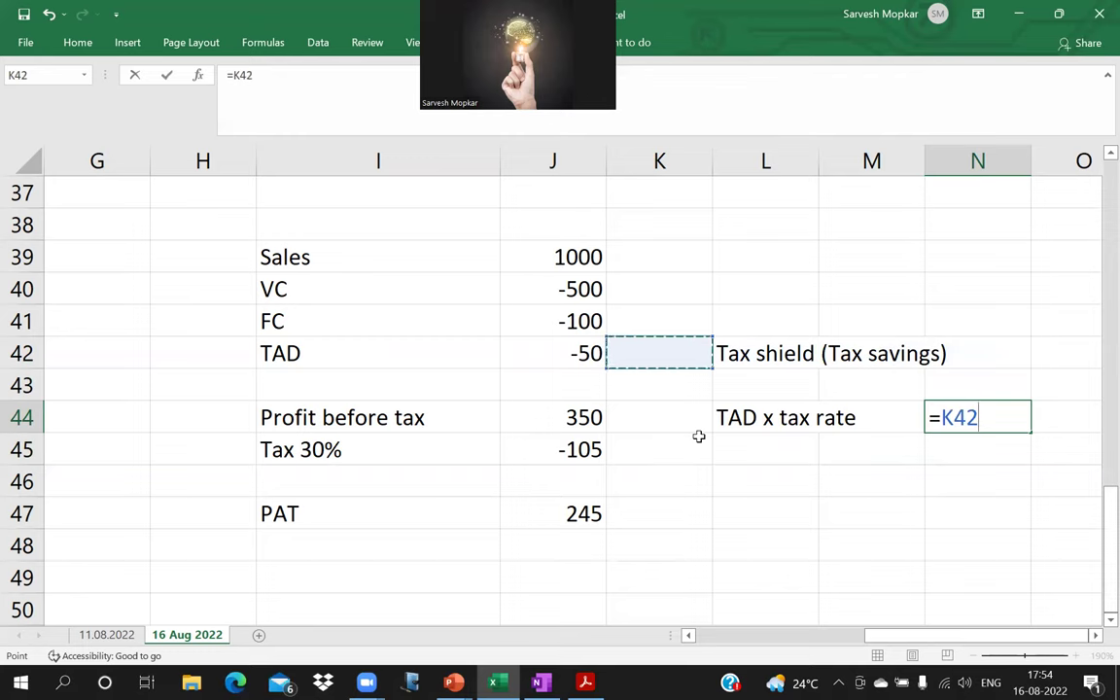
{"action": "key", "text": "Left"}
{"action": "type", "text": "*"}
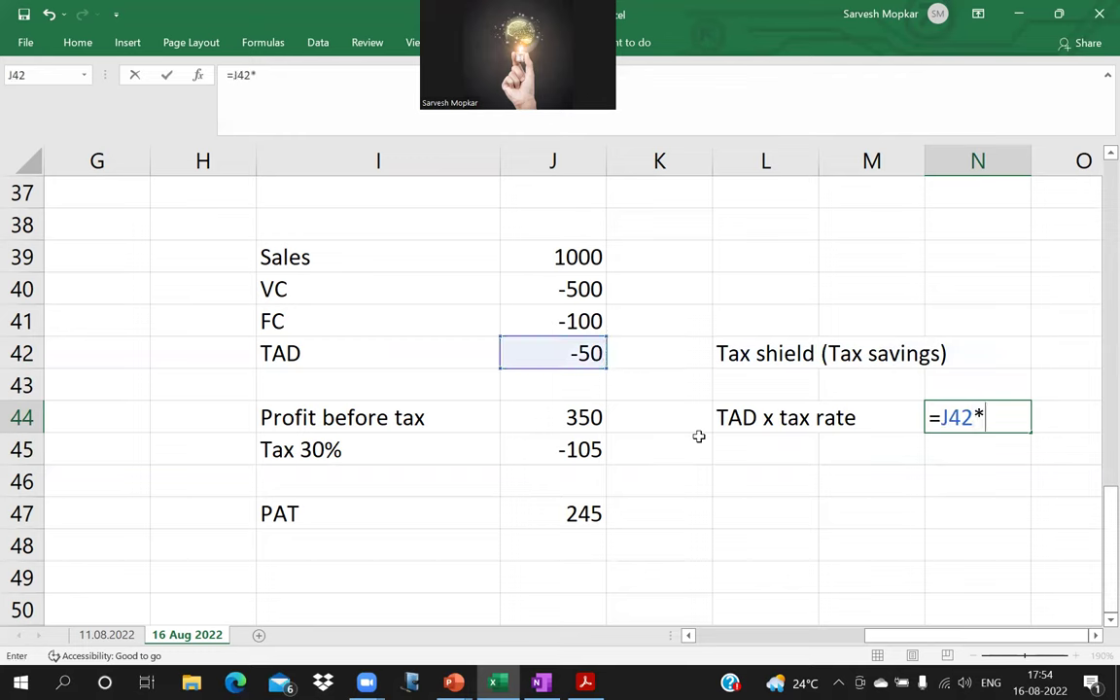